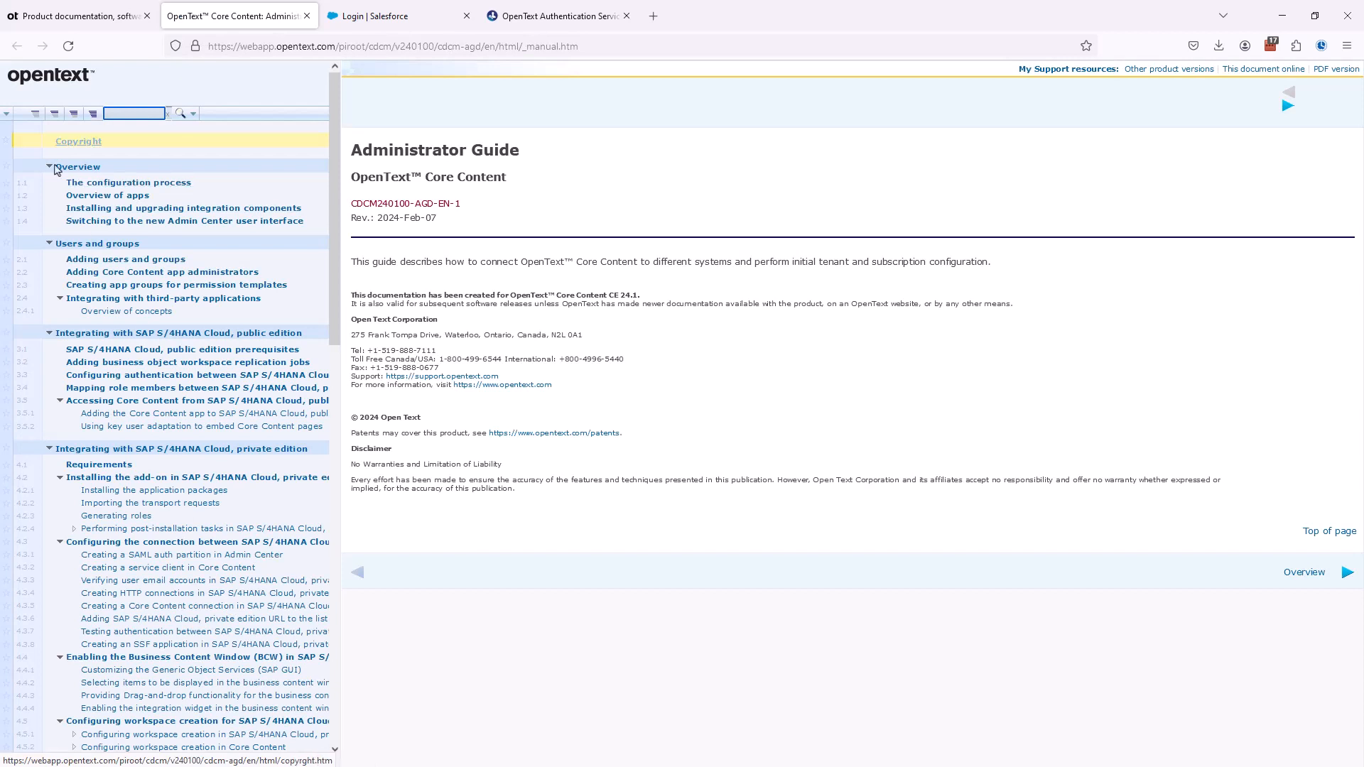
- Read the Administrator Guide section on configuring an OAuth authentication connection for Core Content, under Integrating with Salesforce
click(35, 114)
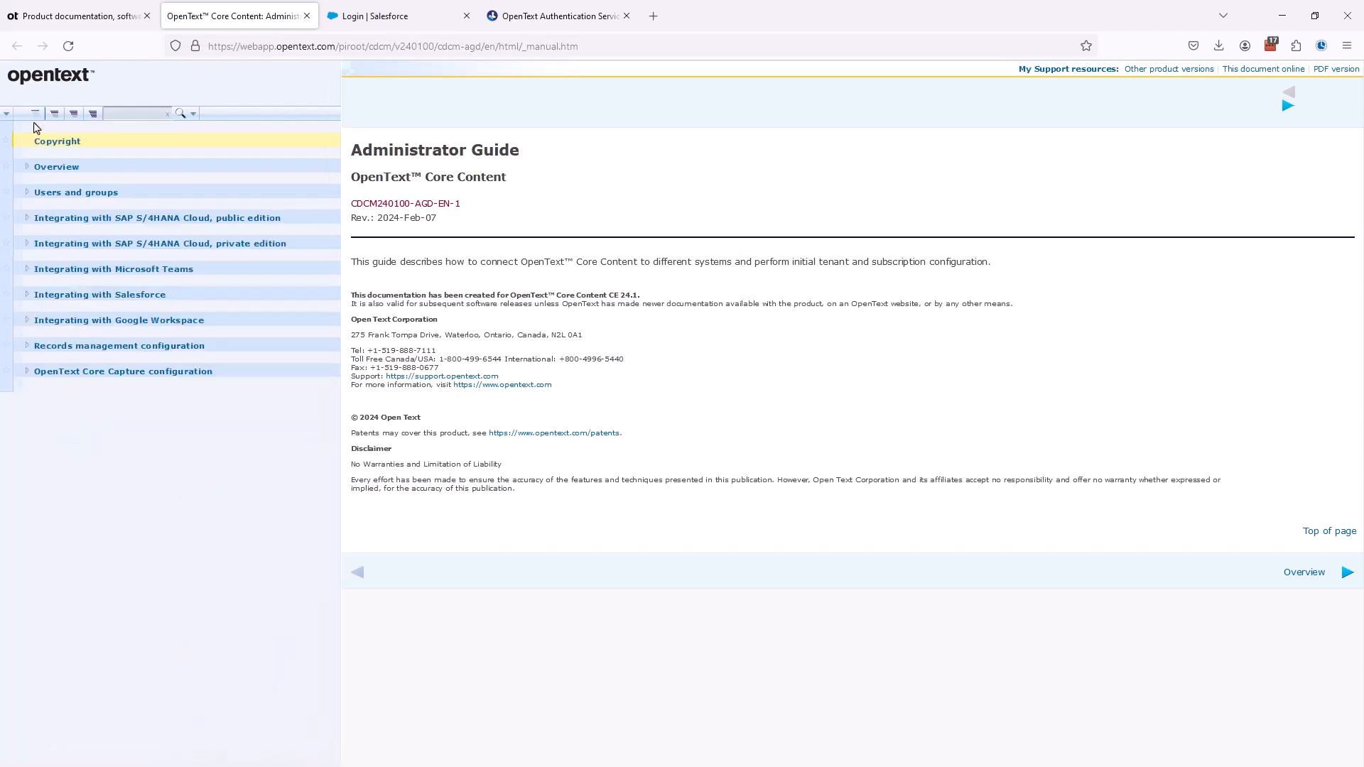
click(27, 295)
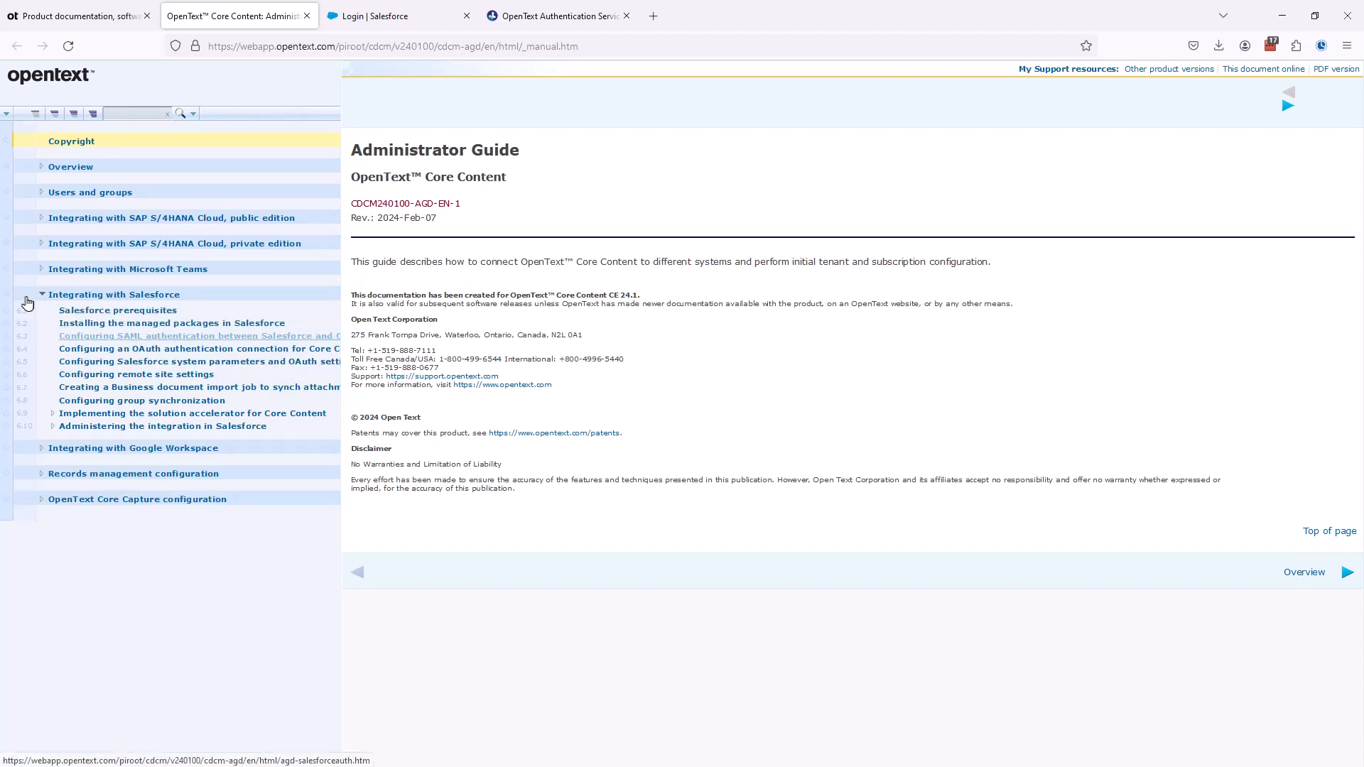
click(192, 350)
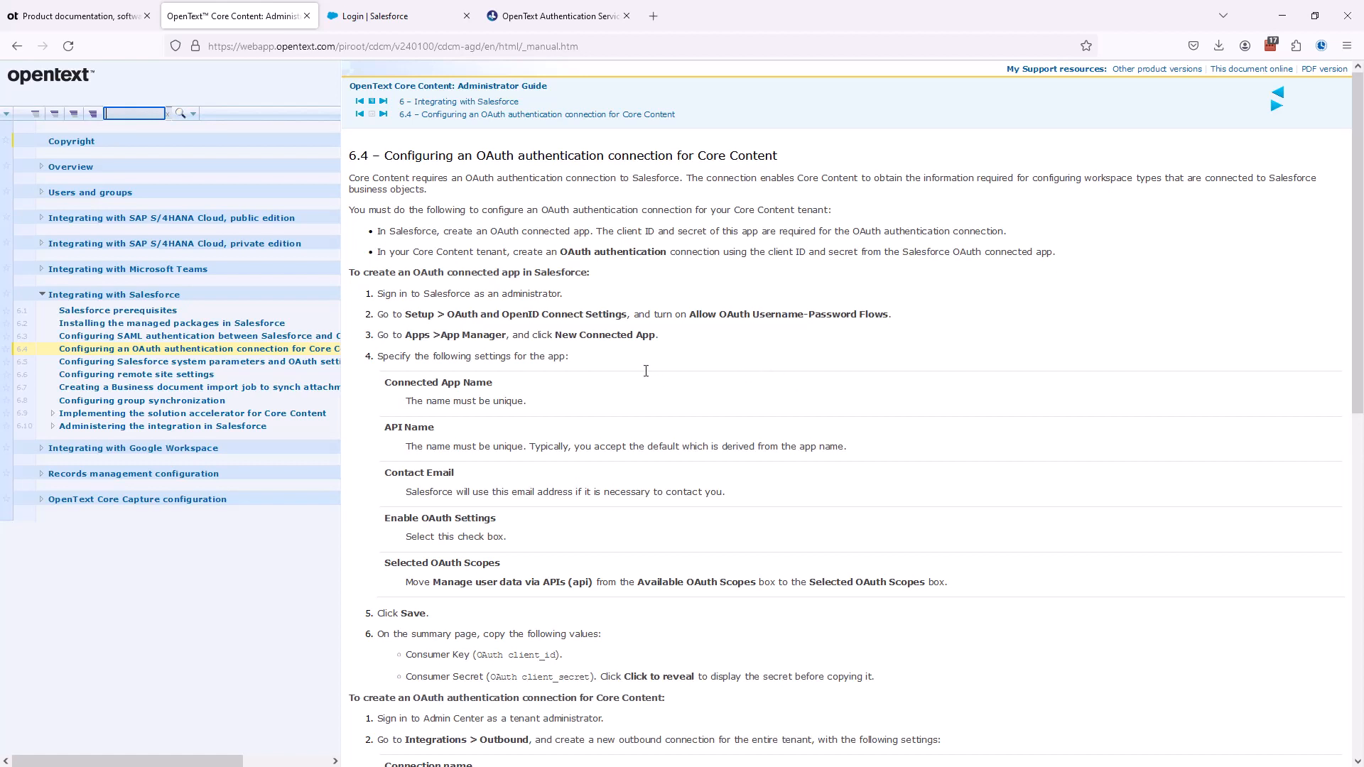
scroll(645, 377, down, 1)
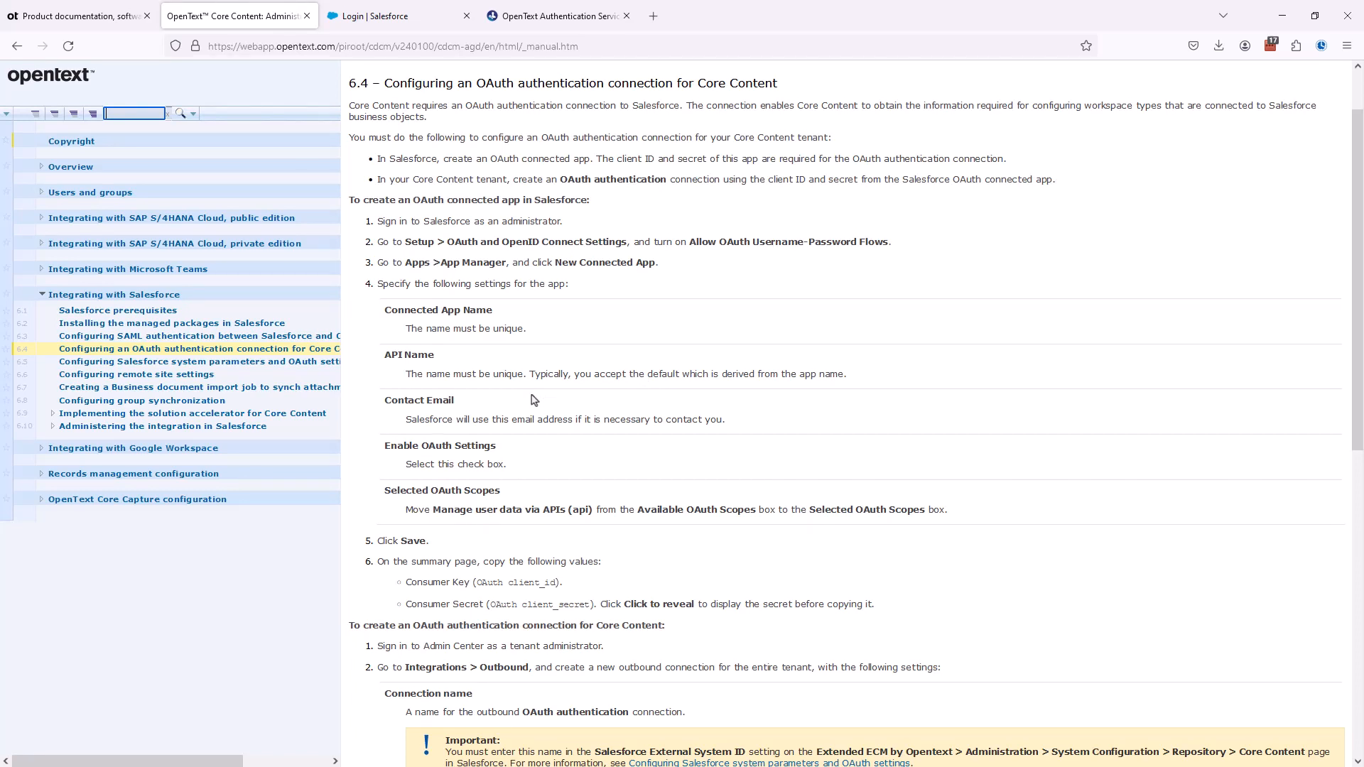
scroll(533, 400, down, 7)
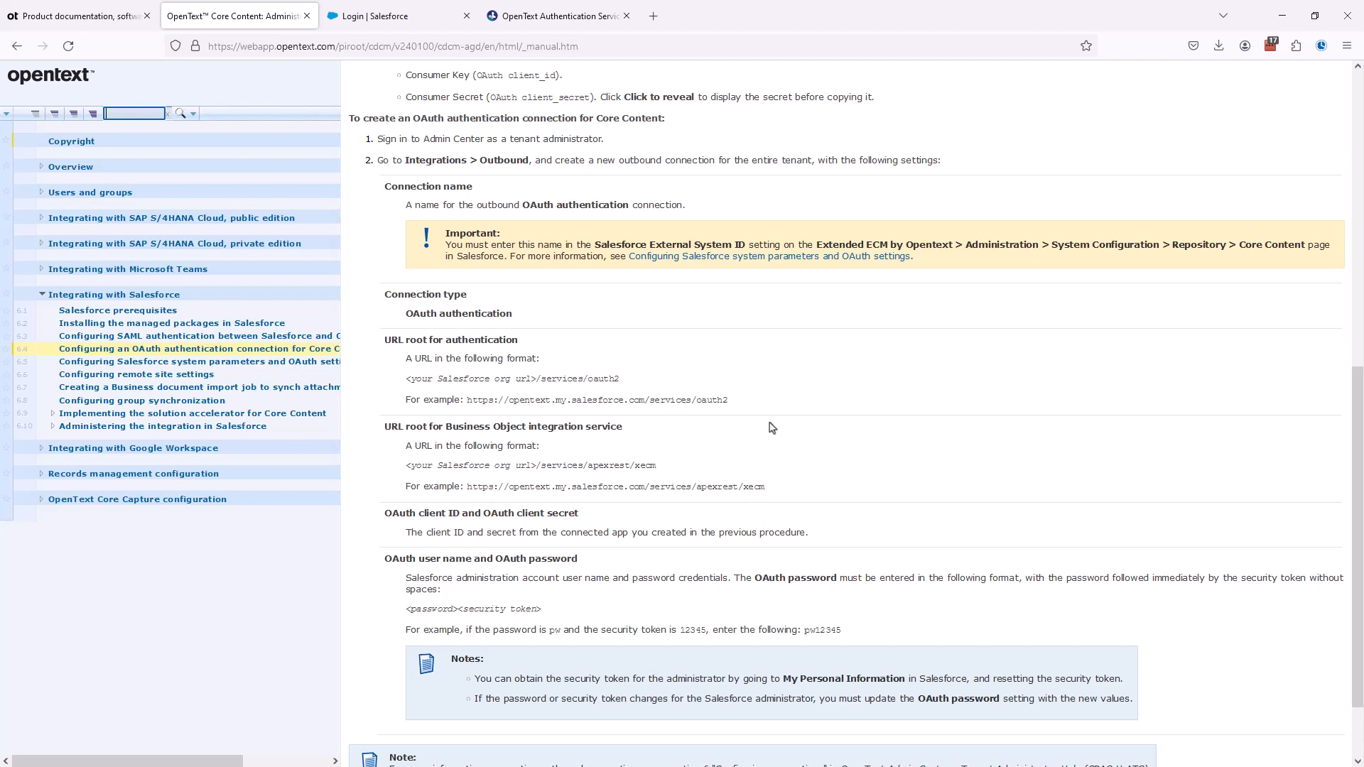
scroll(772, 428, up, 8)
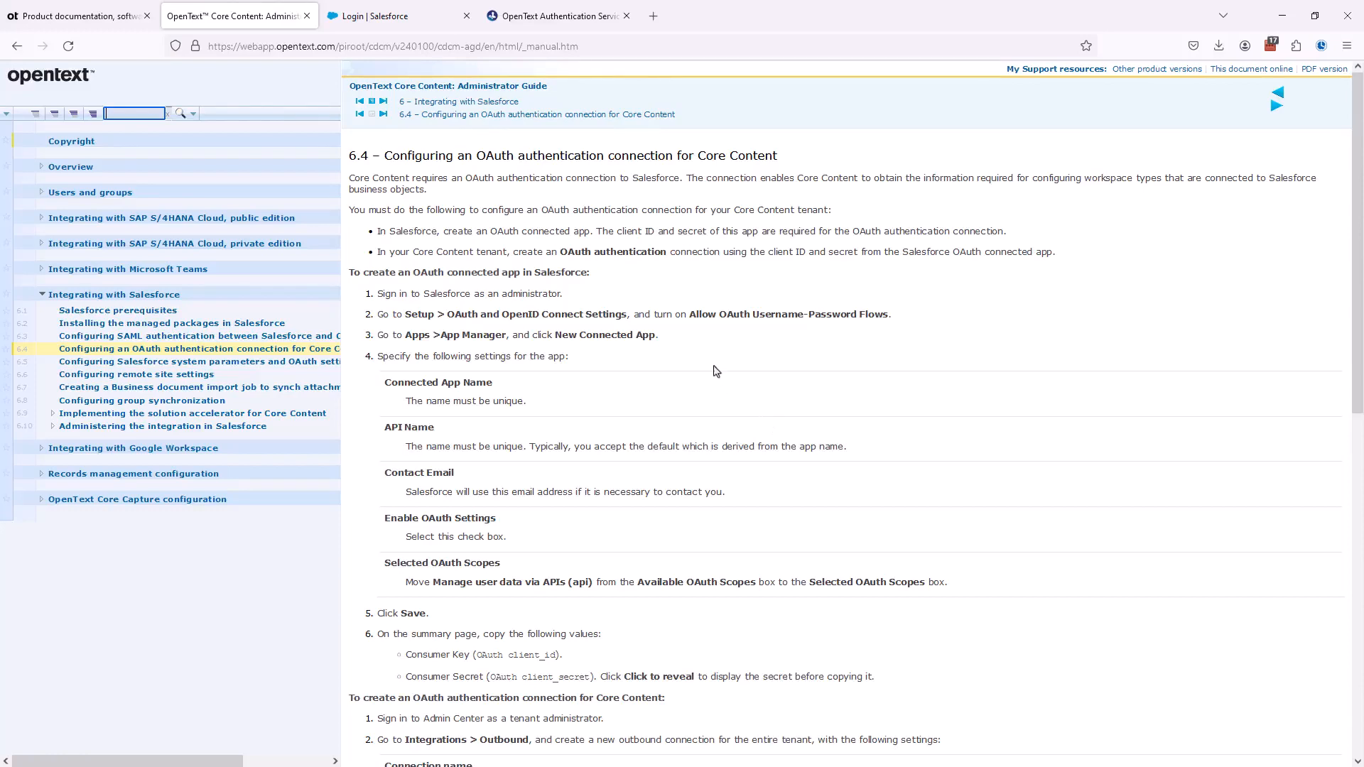
- Switch to Salesforce, log in with the prefilled administrator credentials and open Setup for the current app
click(376, 24)
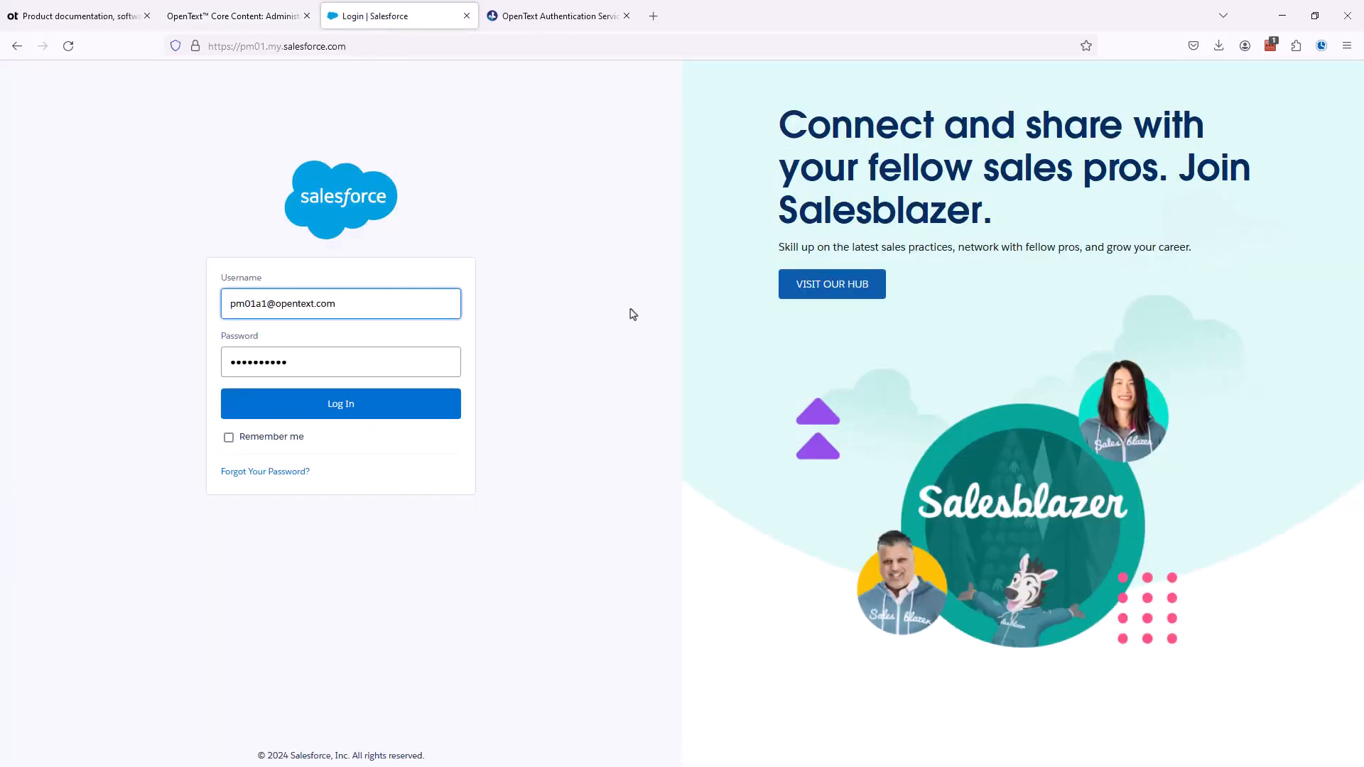
click(375, 411)
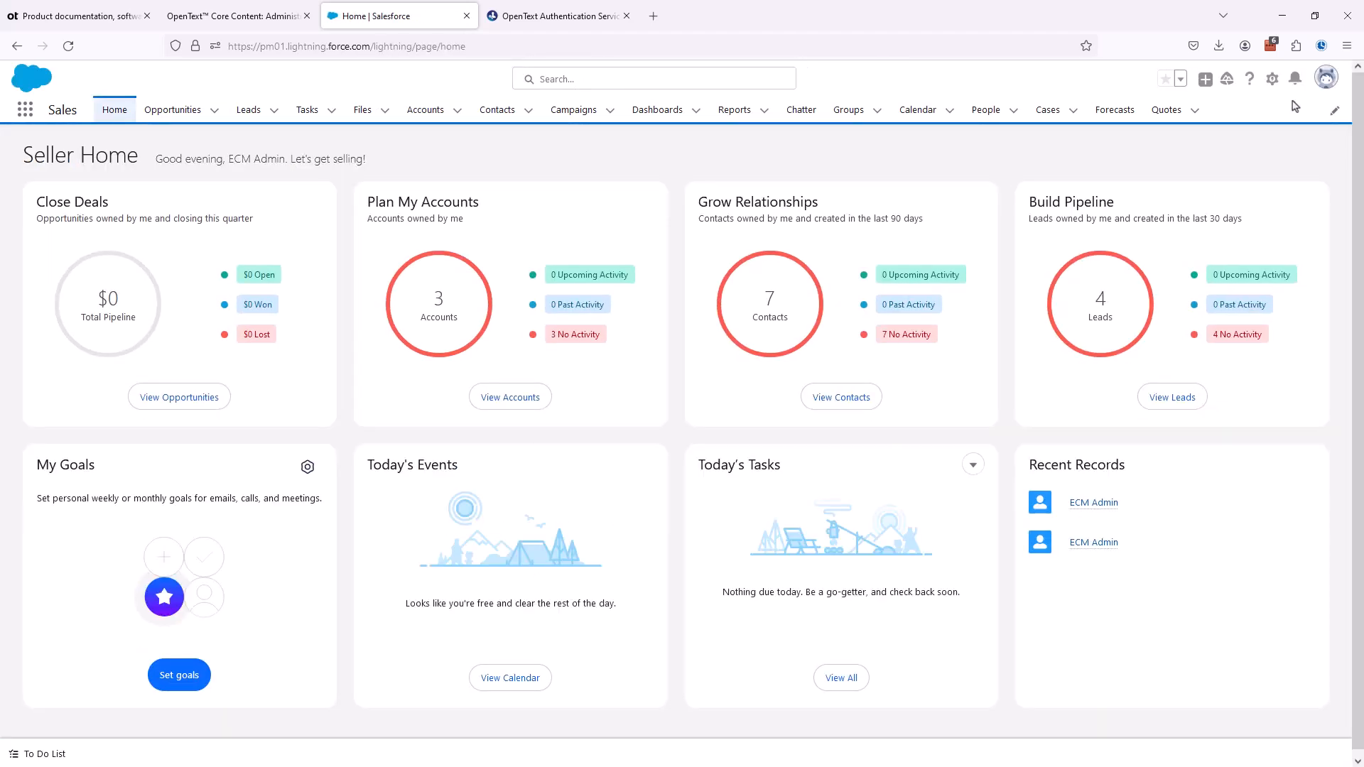
click(1272, 78)
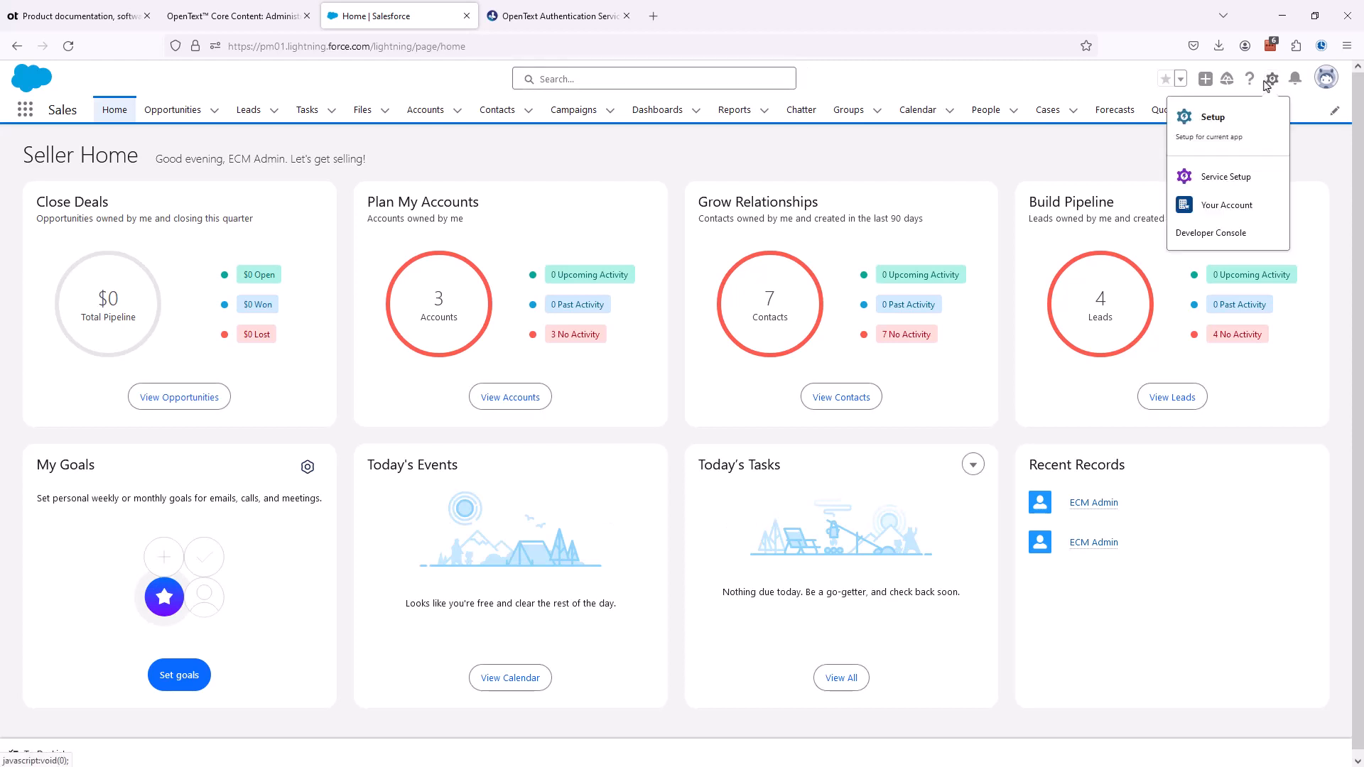
click(1197, 132)
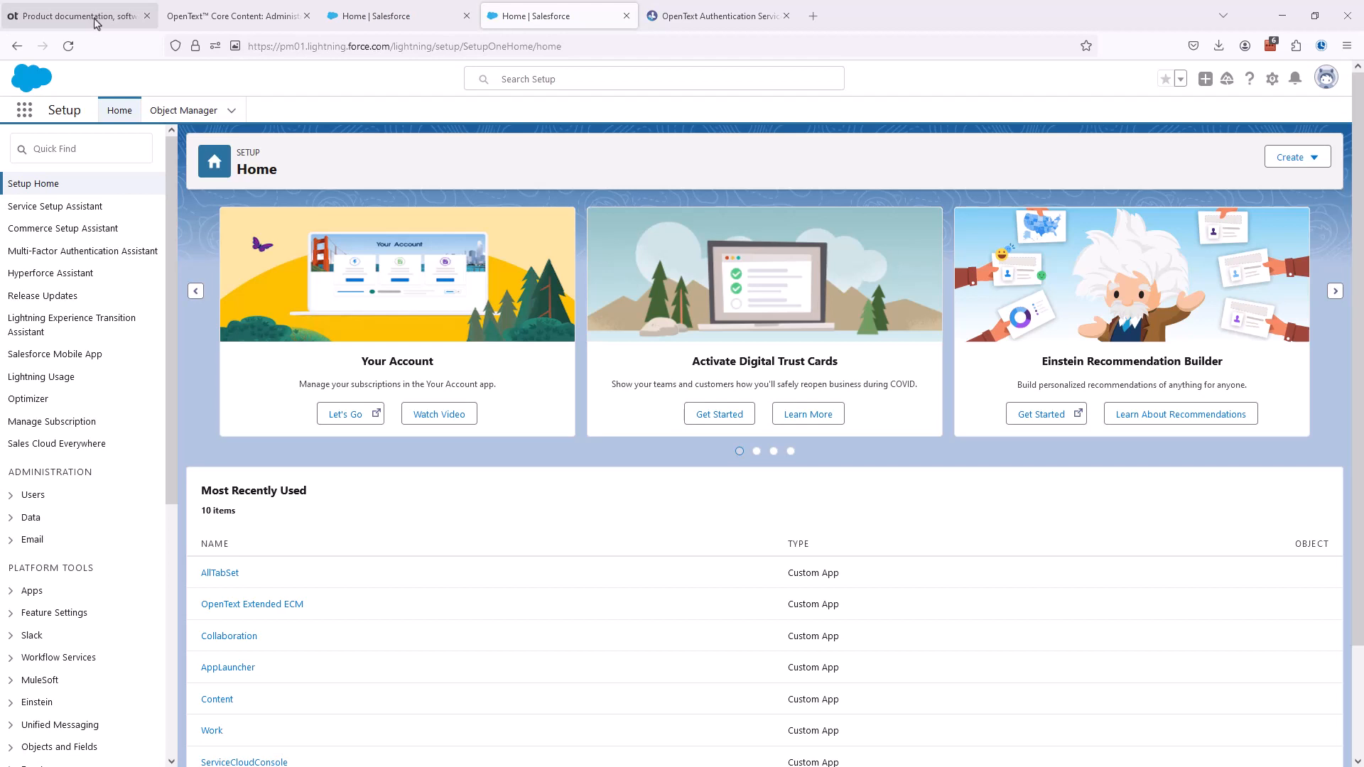
- Find the OAuth and OpenID Connect Settings in Salesforce Setup and turn on Allow OAuth Username-Password Flows, accepting the warning
click(199, 18)
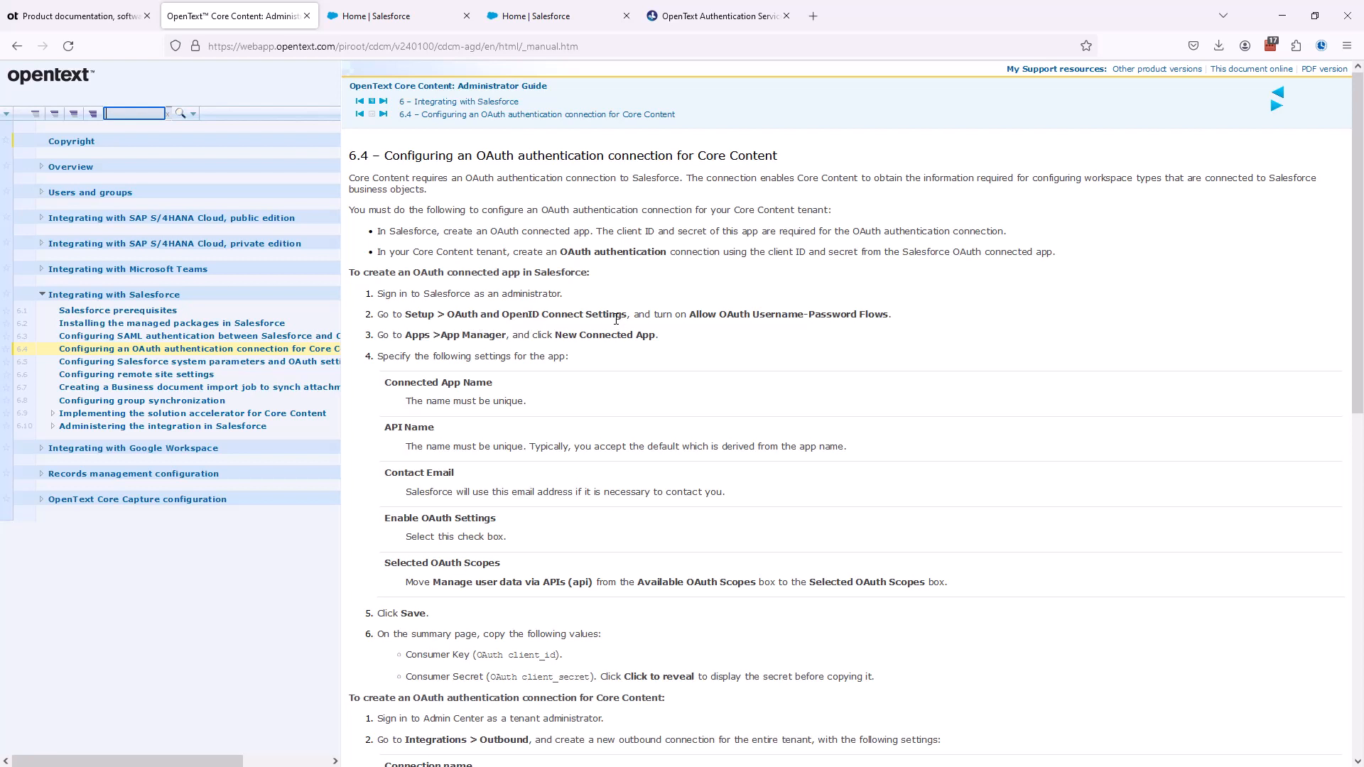
click(410, 23)
click(508, 30)
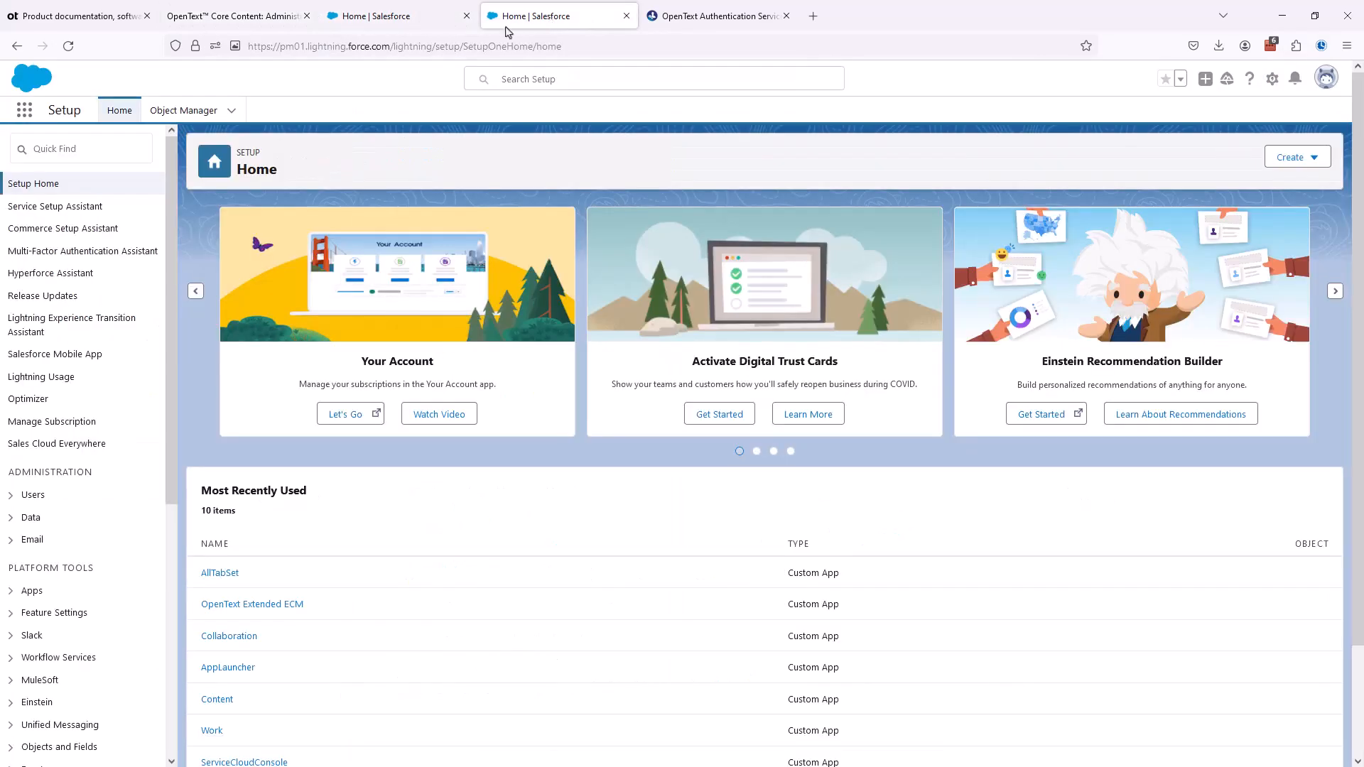
click(85, 146)
text(oa)
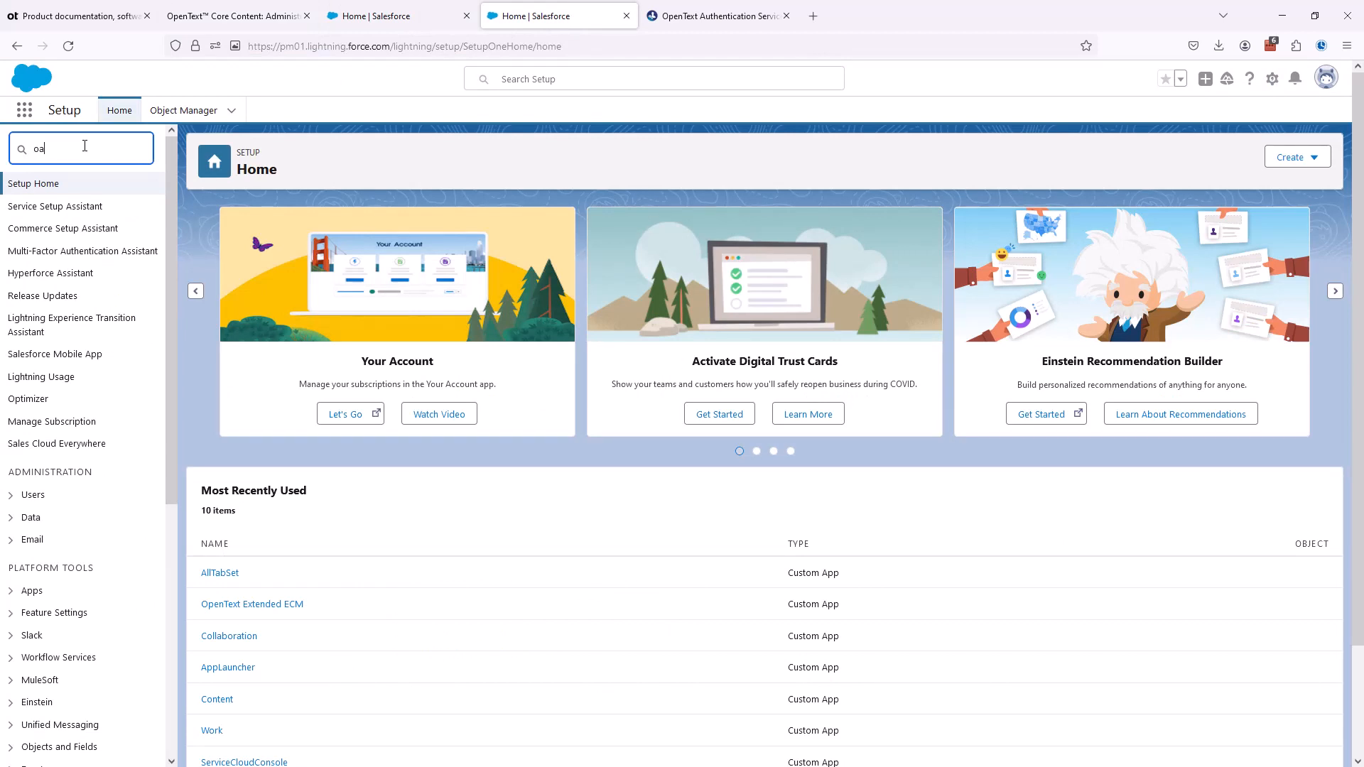
text(uth)
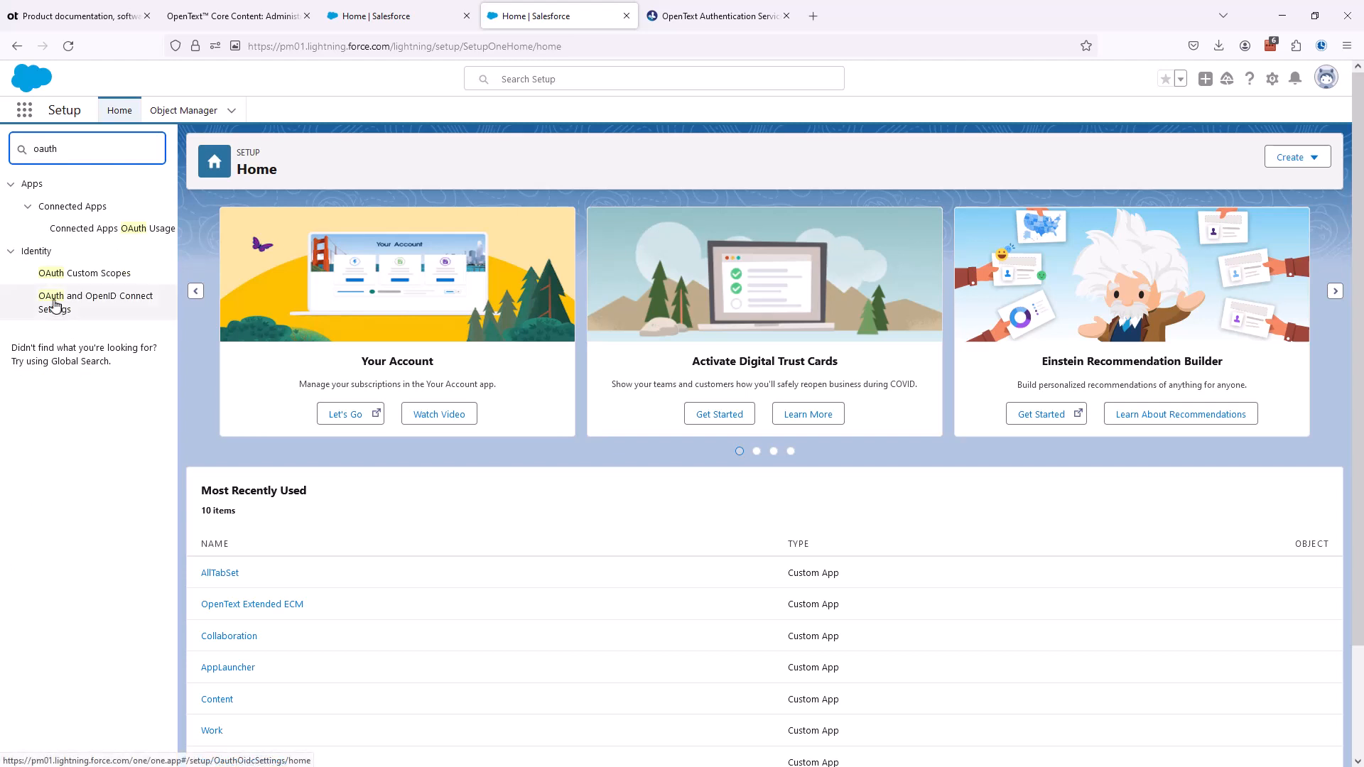
click(55, 304)
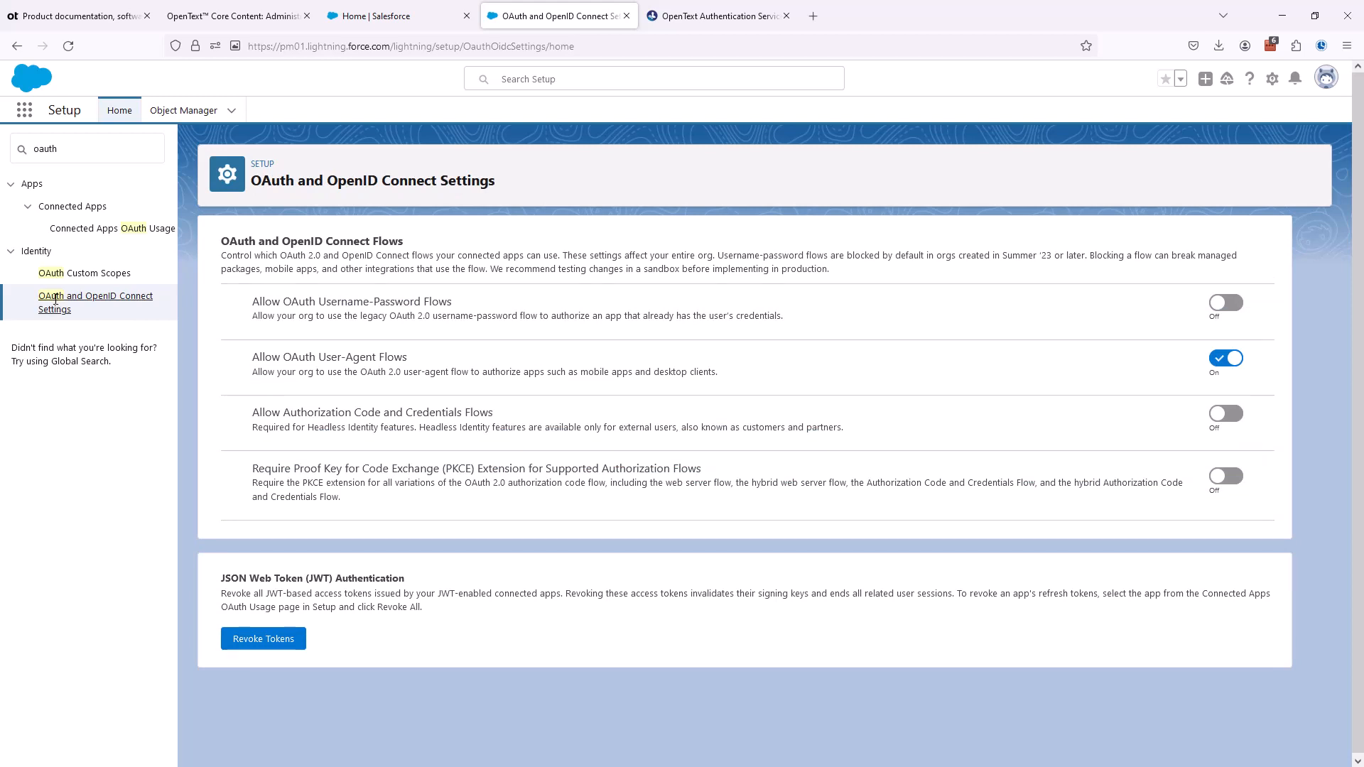
click(1230, 311)
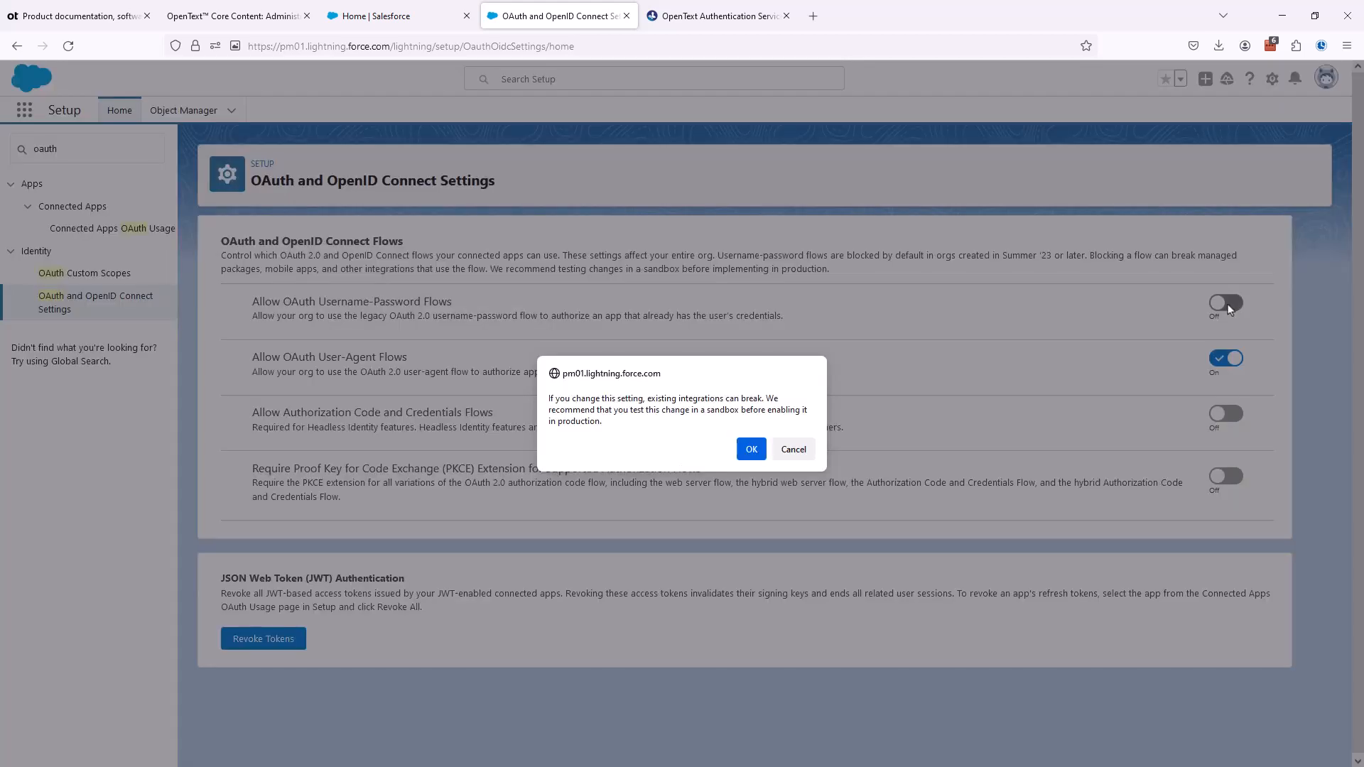
click(750, 449)
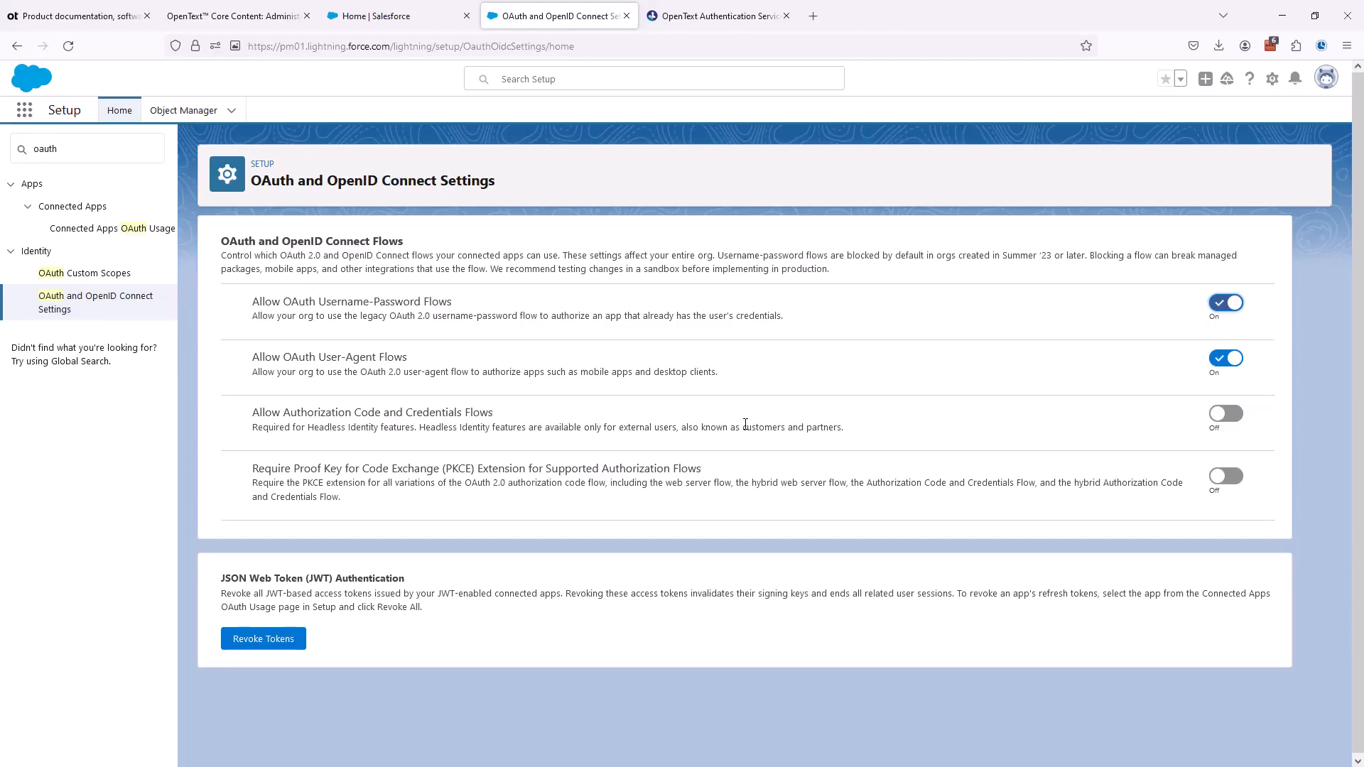
- Clear the Setup search for oauth and start a new connected app from the App Manager
click(21, 150)
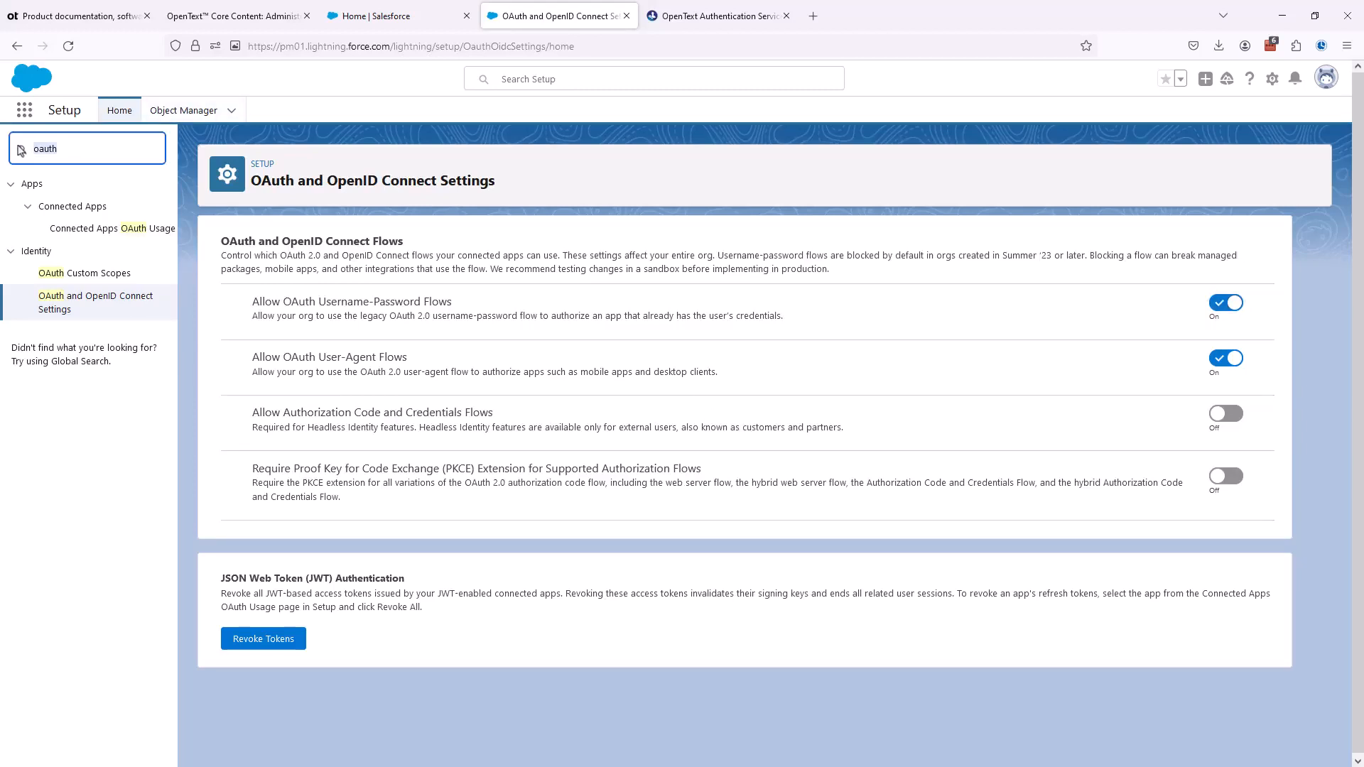
key(BackSpace)
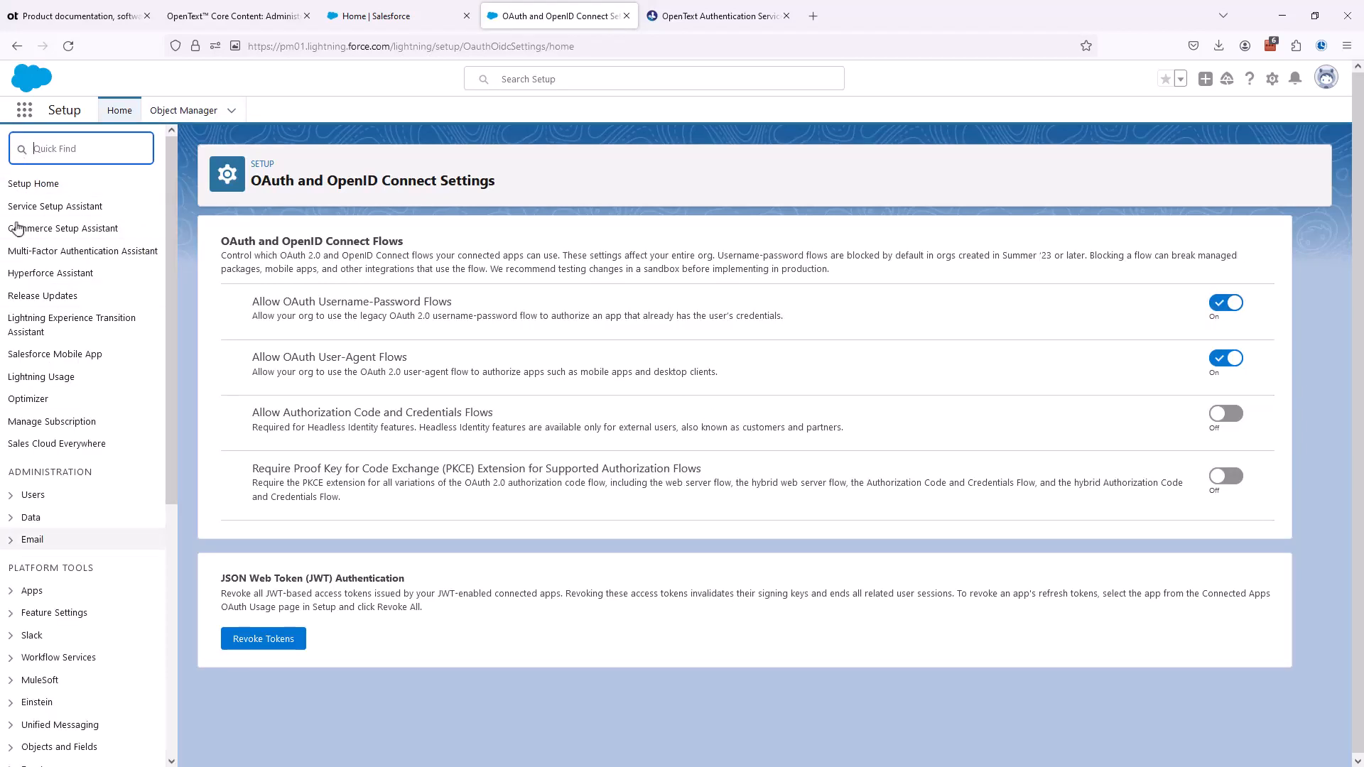
click(12, 591)
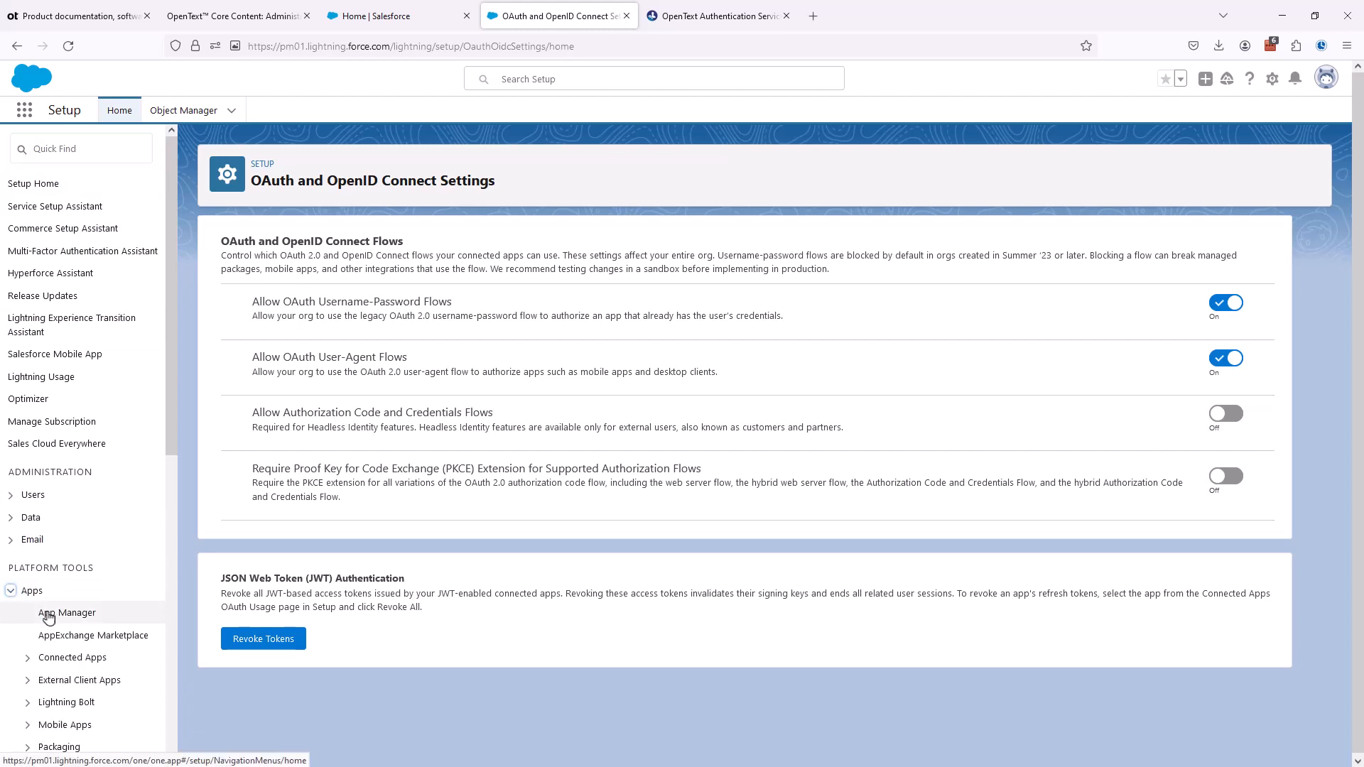
click(49, 615)
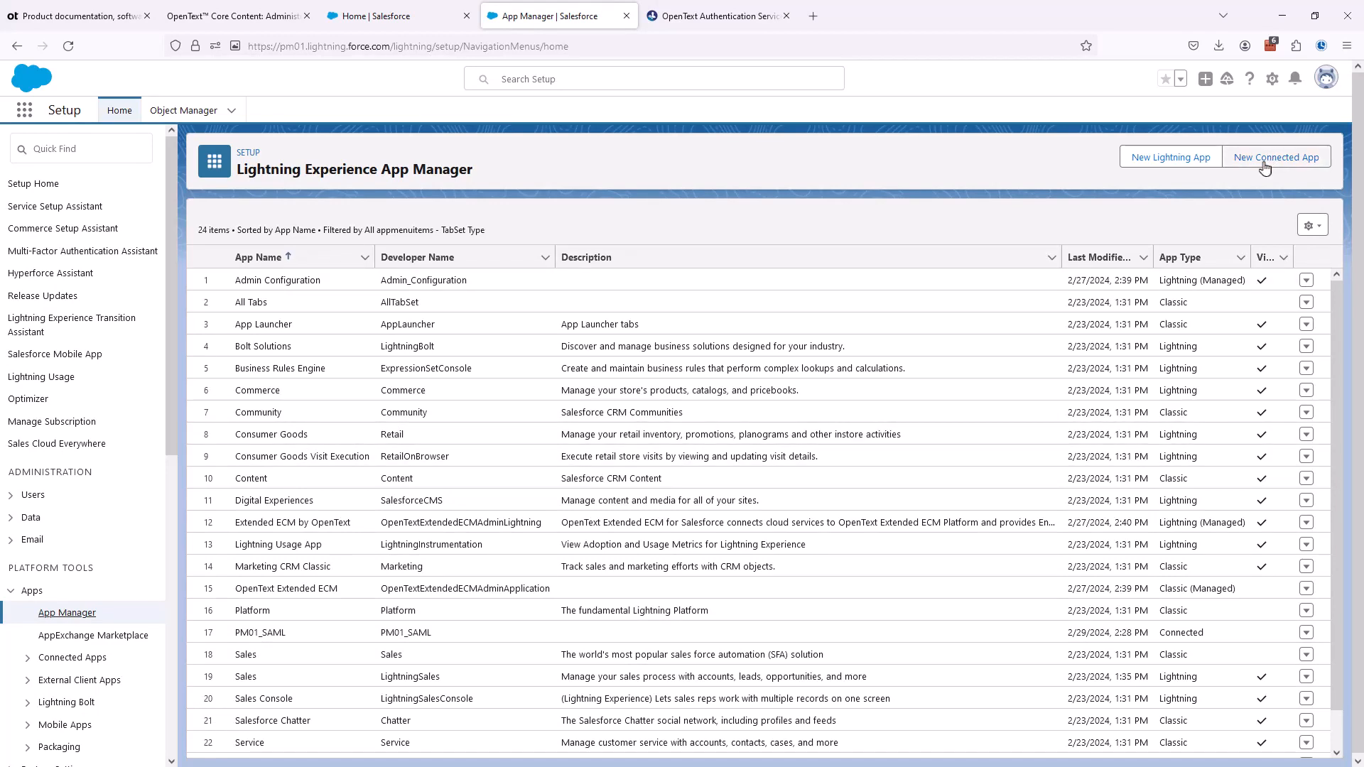
click(1264, 168)
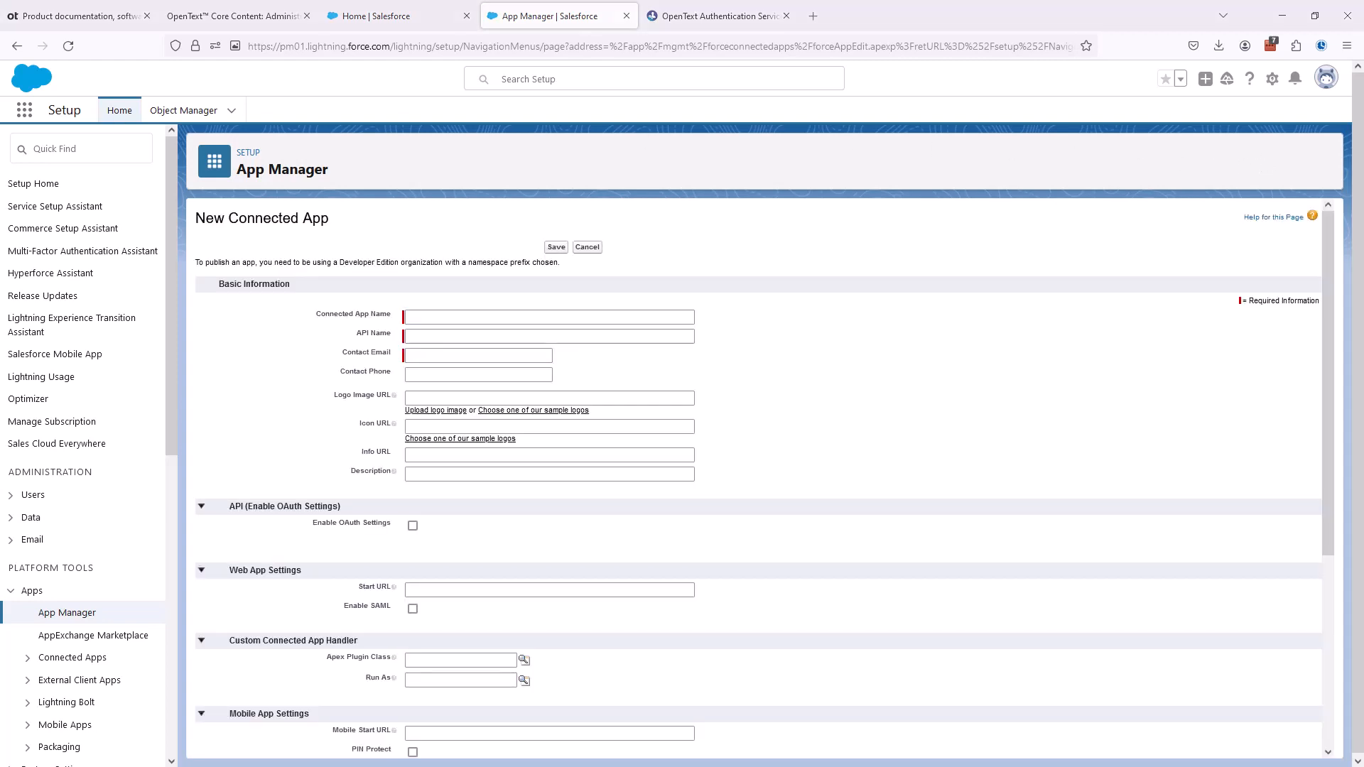
- Set the connected app name and API name to PM01_OAuth and fill in the contact email
click(572, 313)
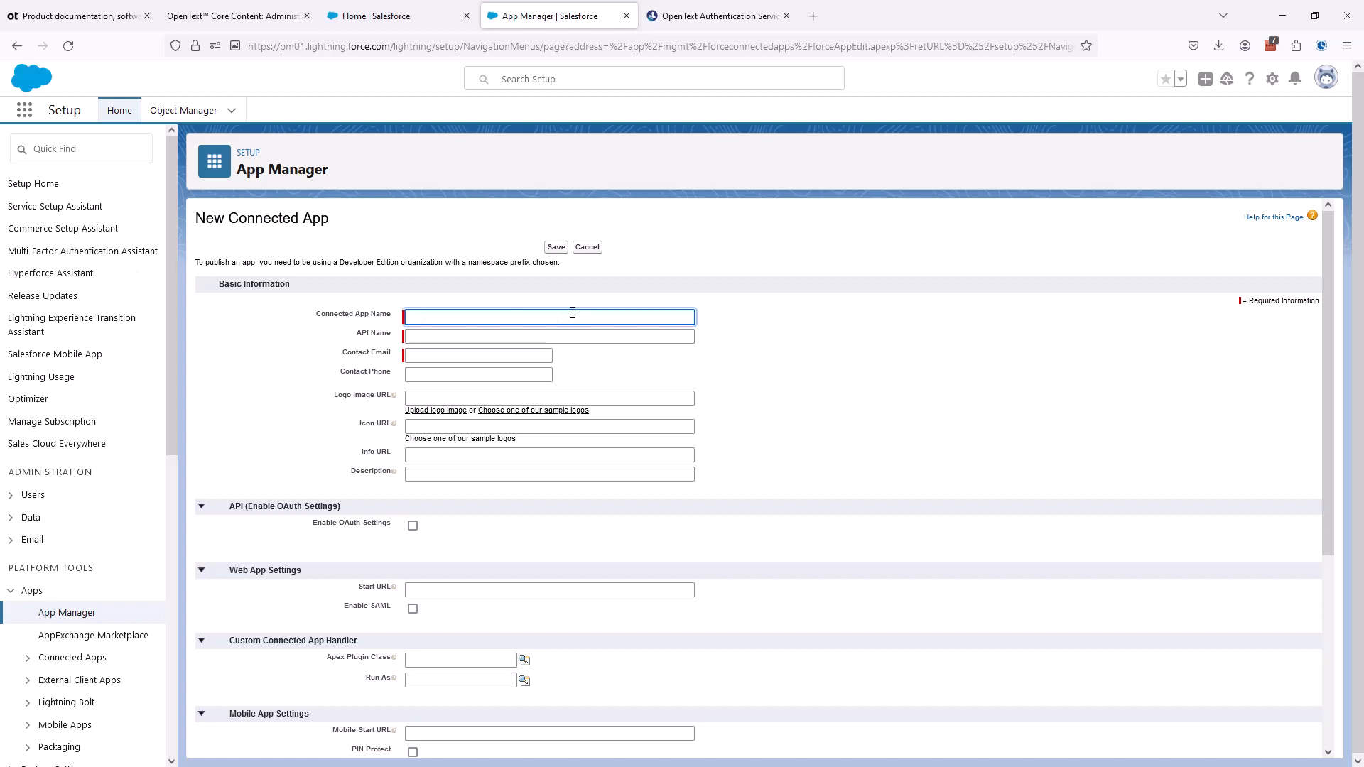
text(PM01_OAuth)
click(429, 335)
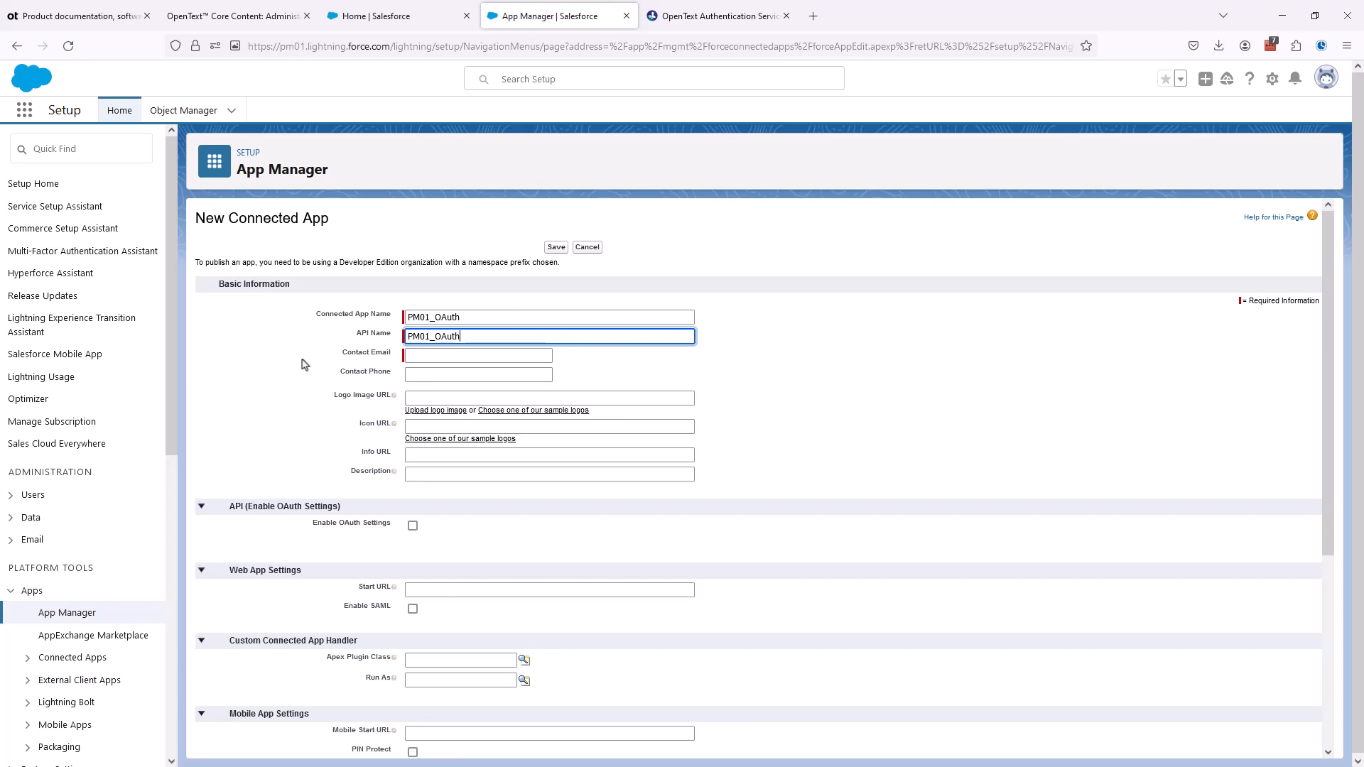
key(Tab)
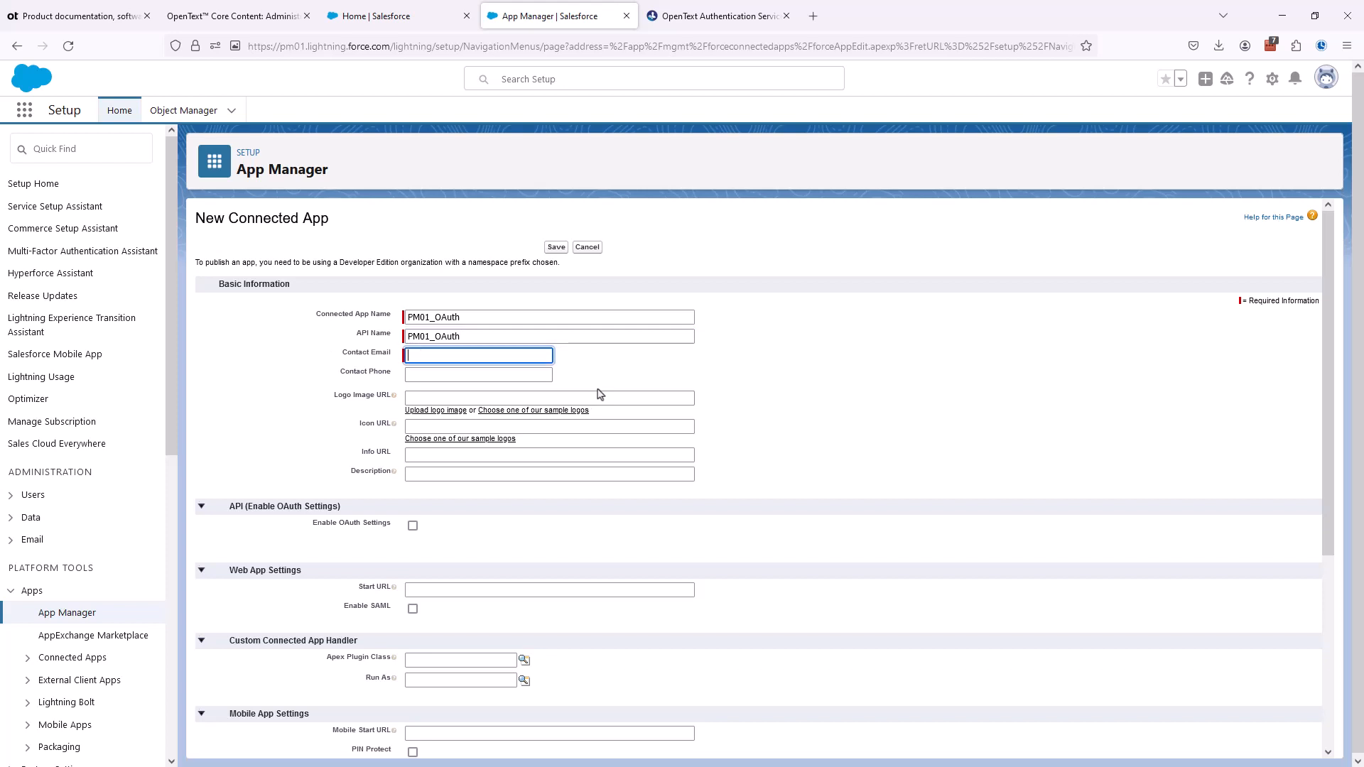
key(Tab)
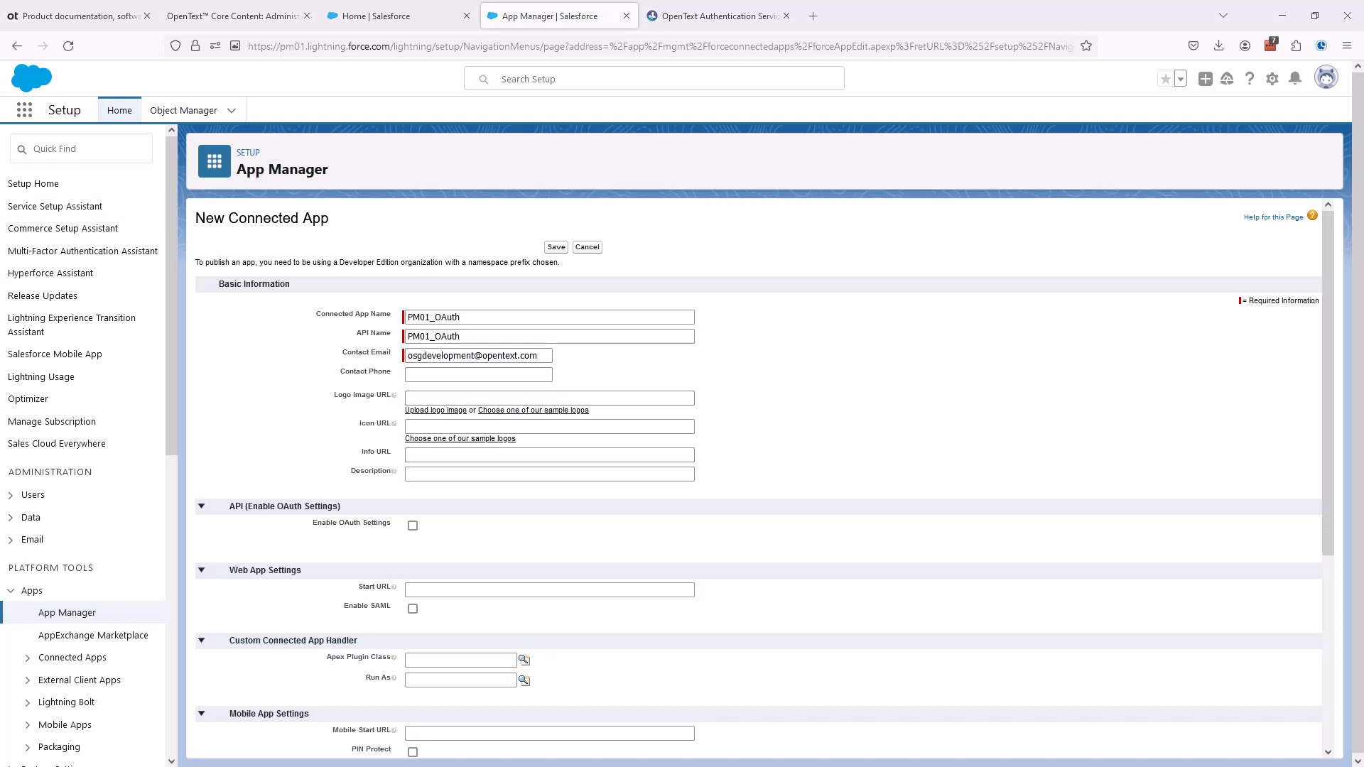
click(413, 526)
scroll(310, 577, down, 2)
scroll(310, 577, down, 1)
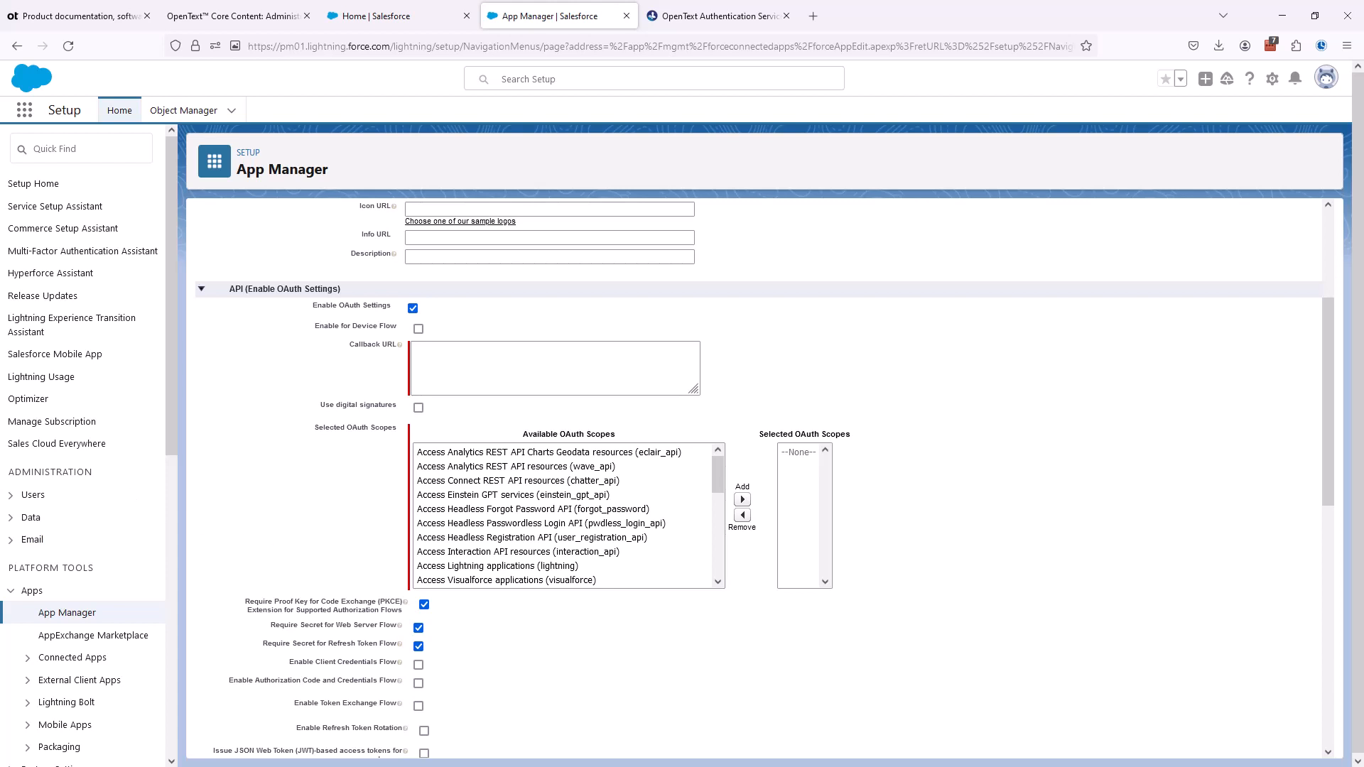
click(457, 349)
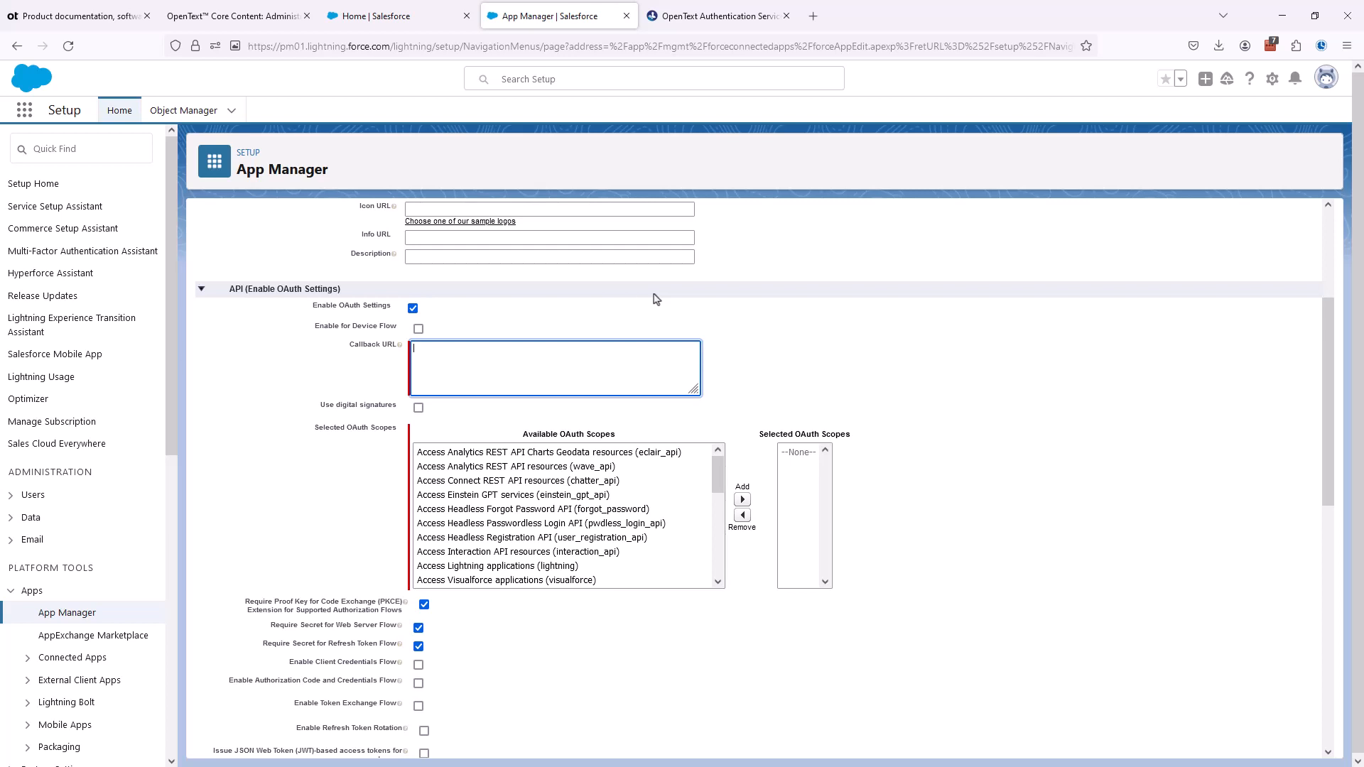
text(s://)
click(1018, 389)
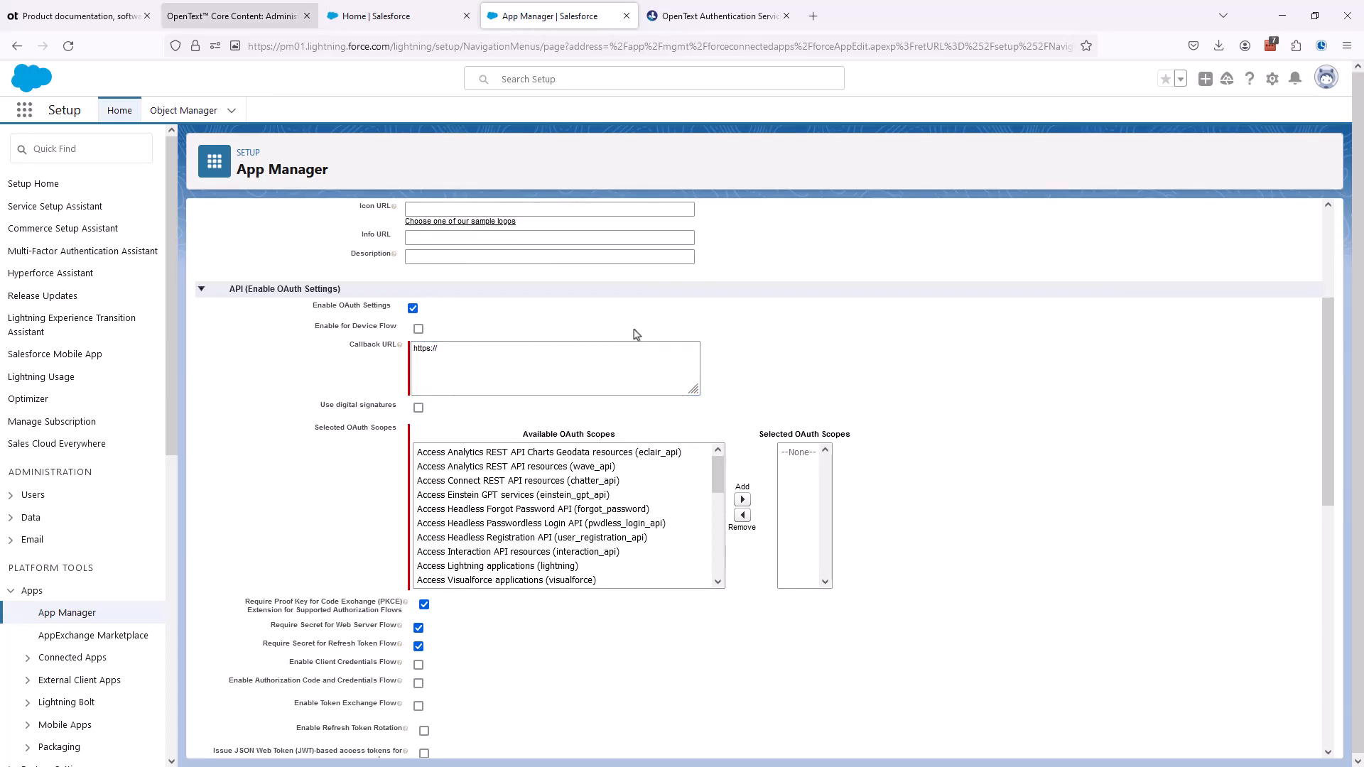
- Check the required scope in the guide and add Manage user data via APIs (api) to the app's selected OAuth scopes
click(266, 19)
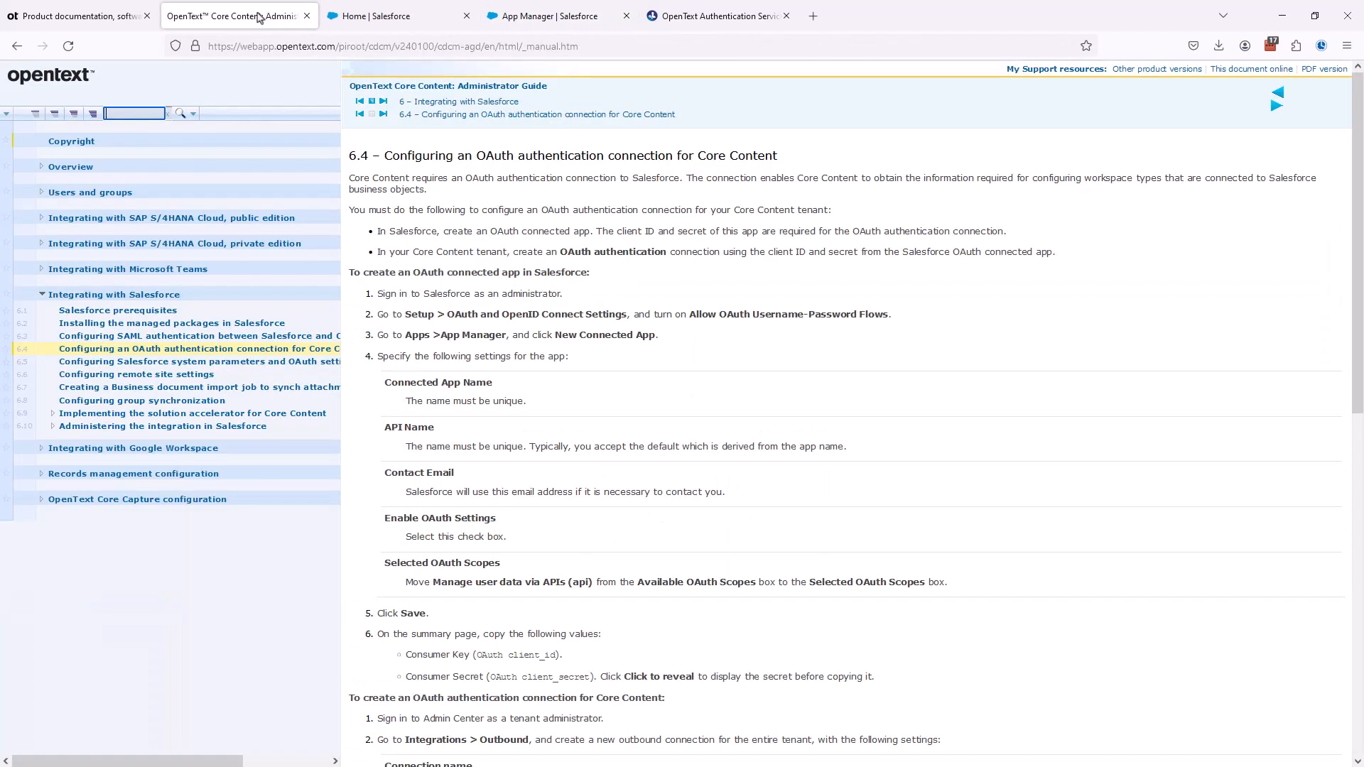
scroll(434, 443, down, 2)
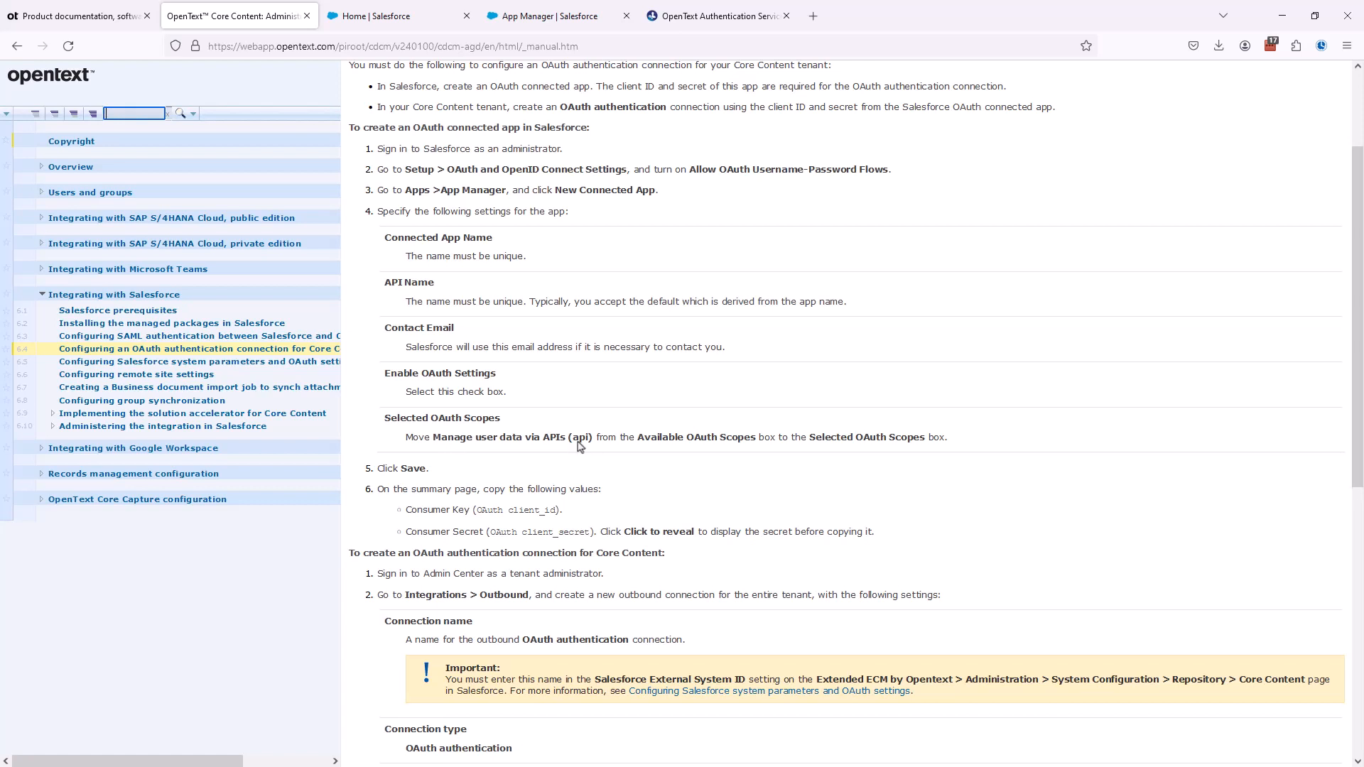
click(522, 15)
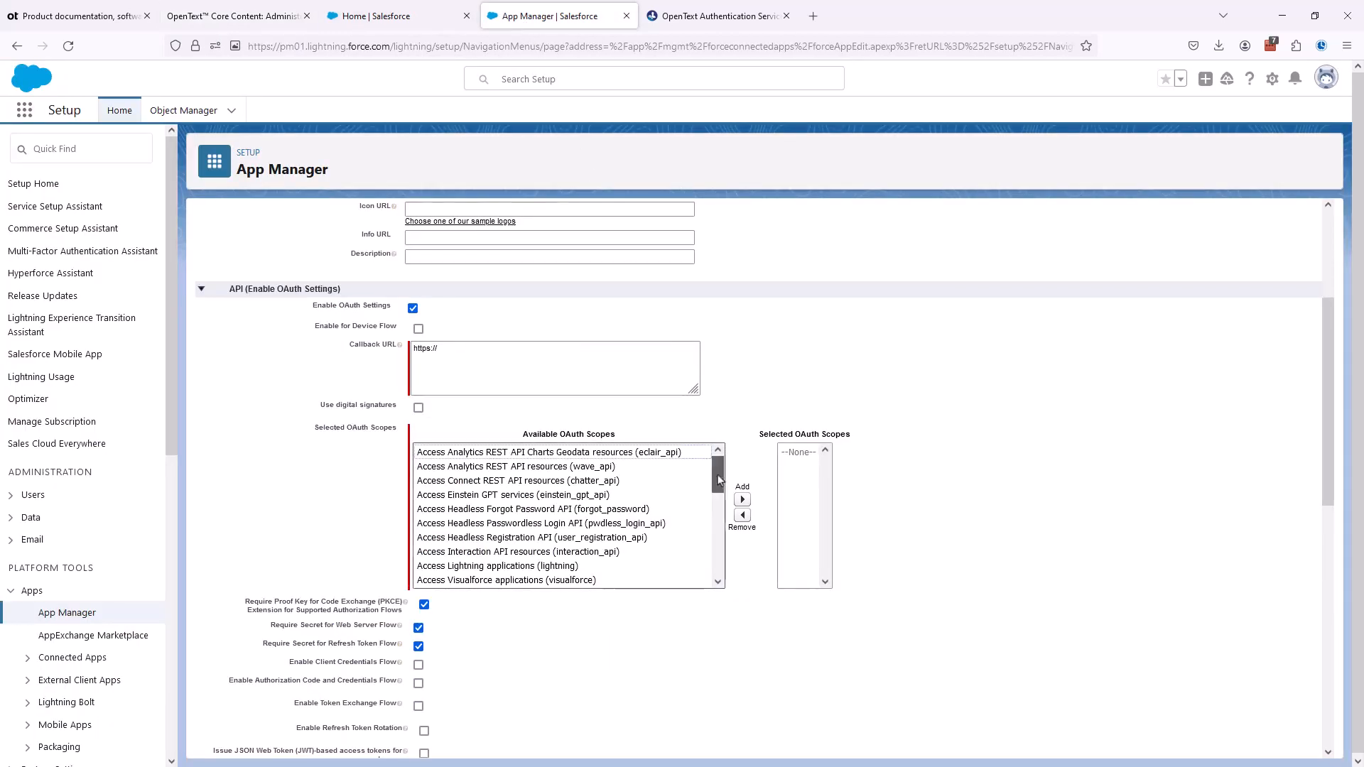
drag(719, 477, 725, 555)
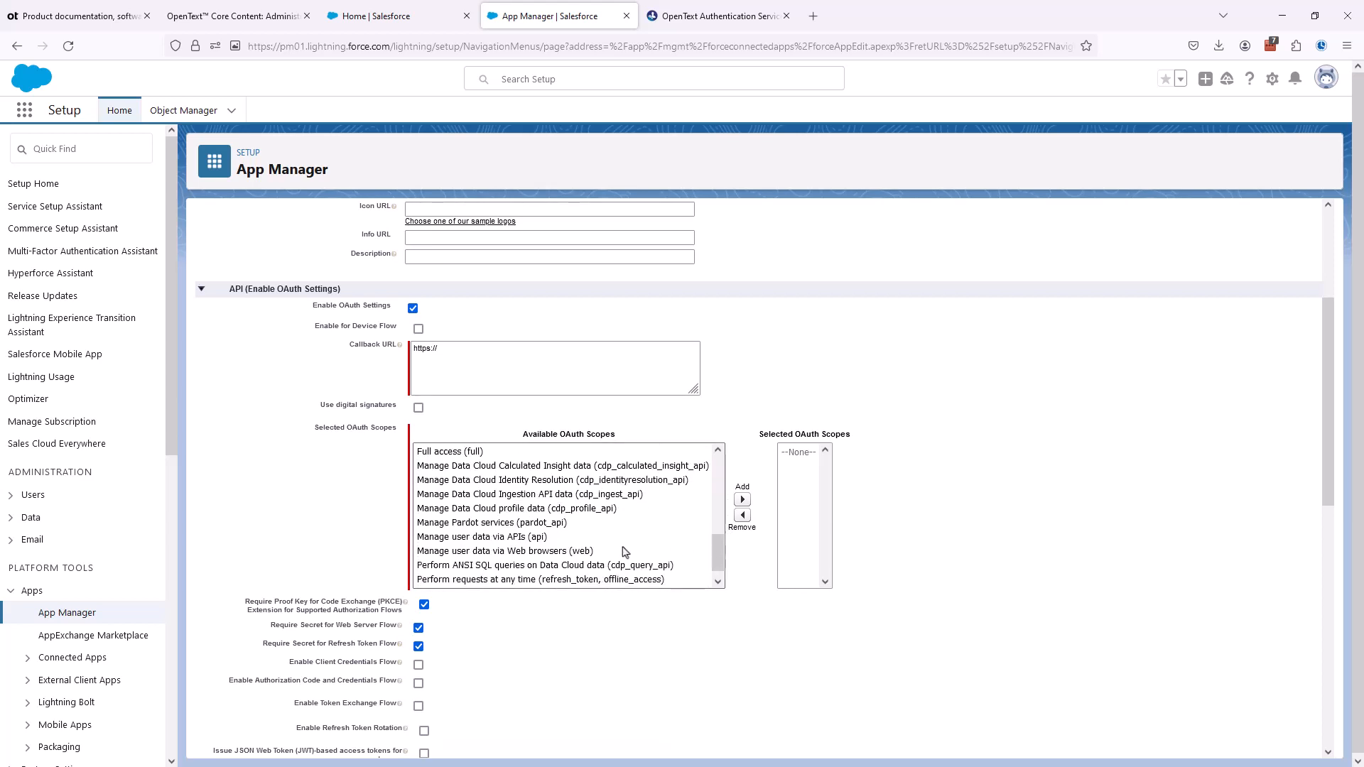
click(478, 540)
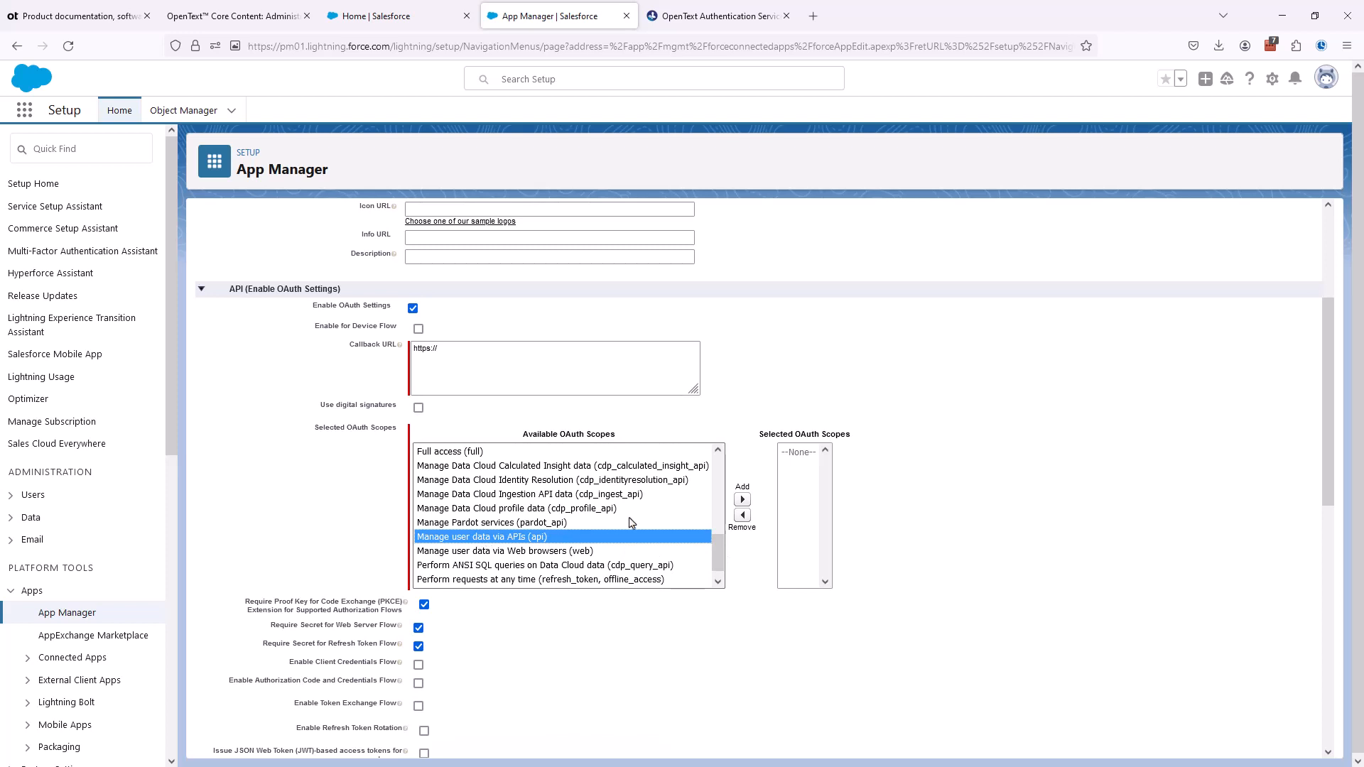
click(742, 501)
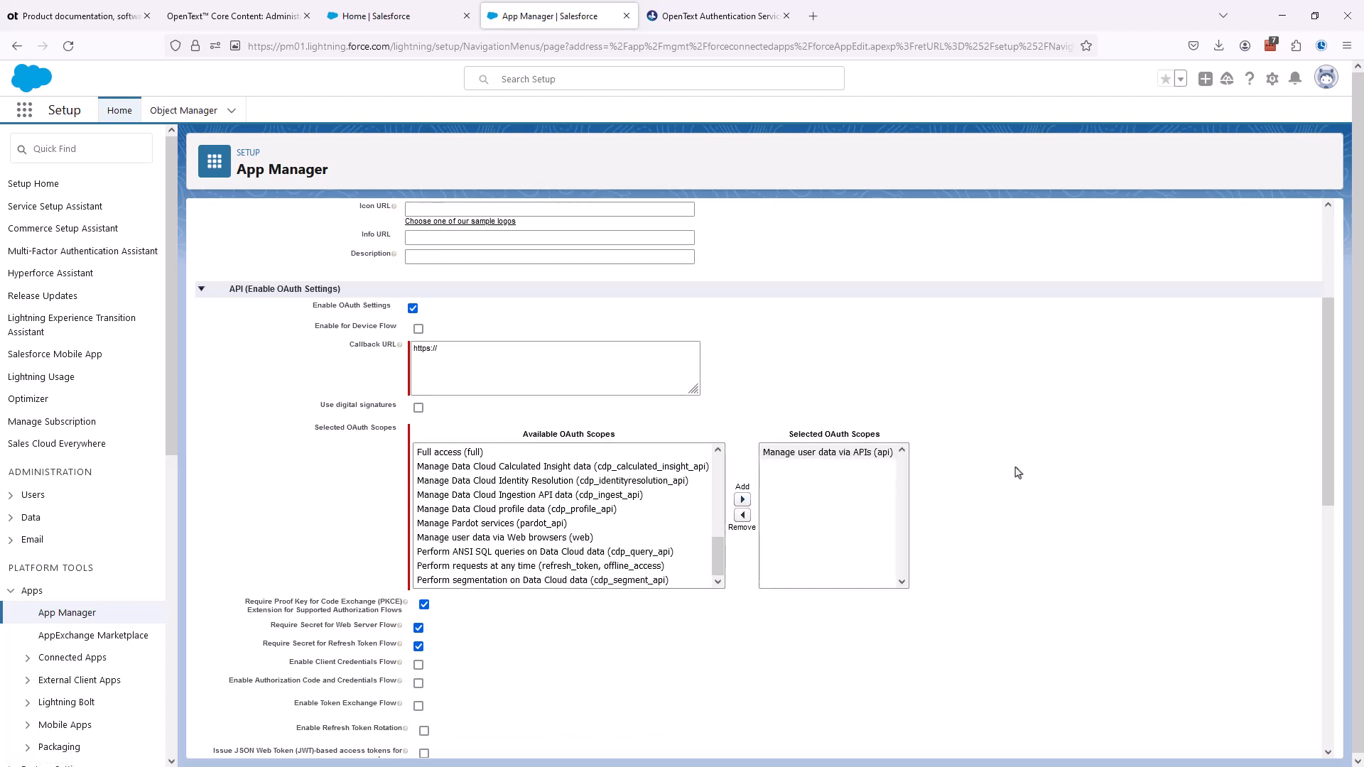
- Save the new connected app with its remaining settings at their defaults and continue past the activation notice
scroll(904, 508, down, 3)
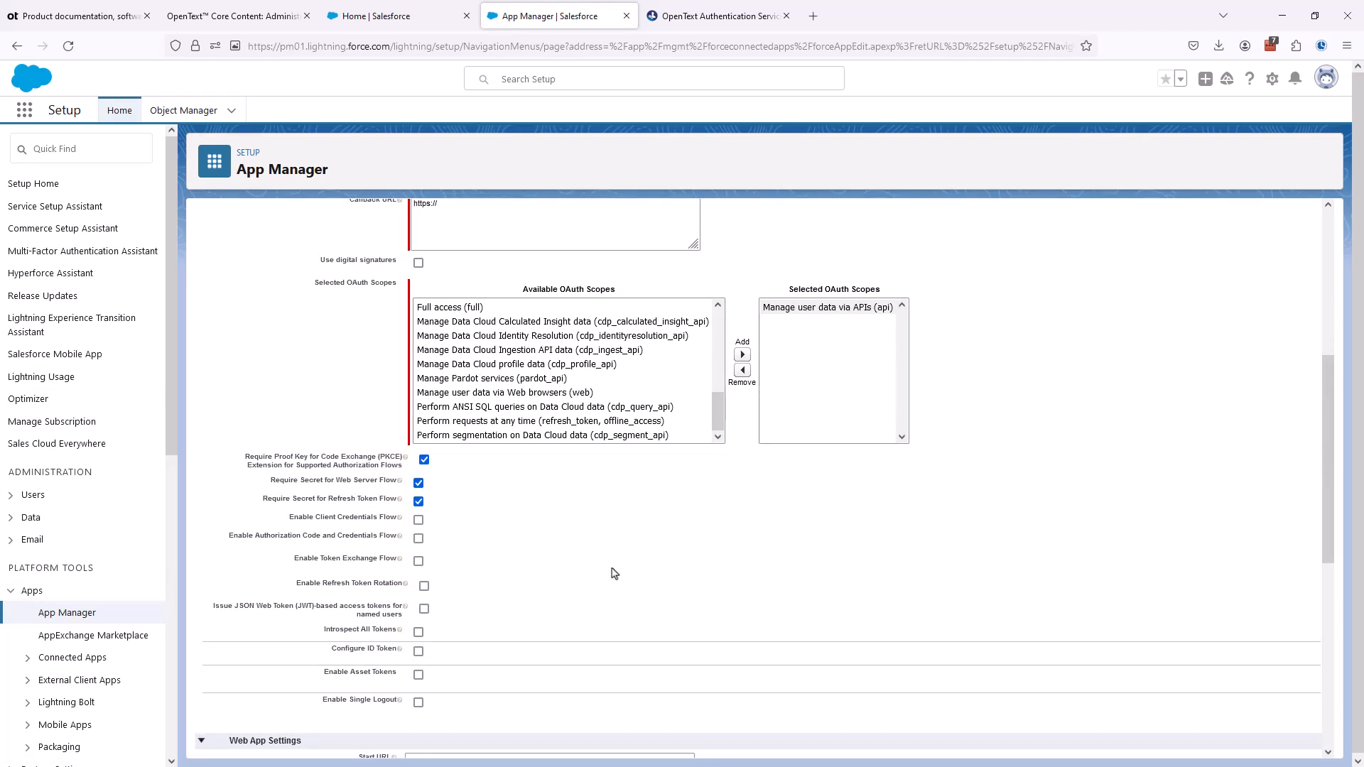
scroll(614, 574, down, 3)
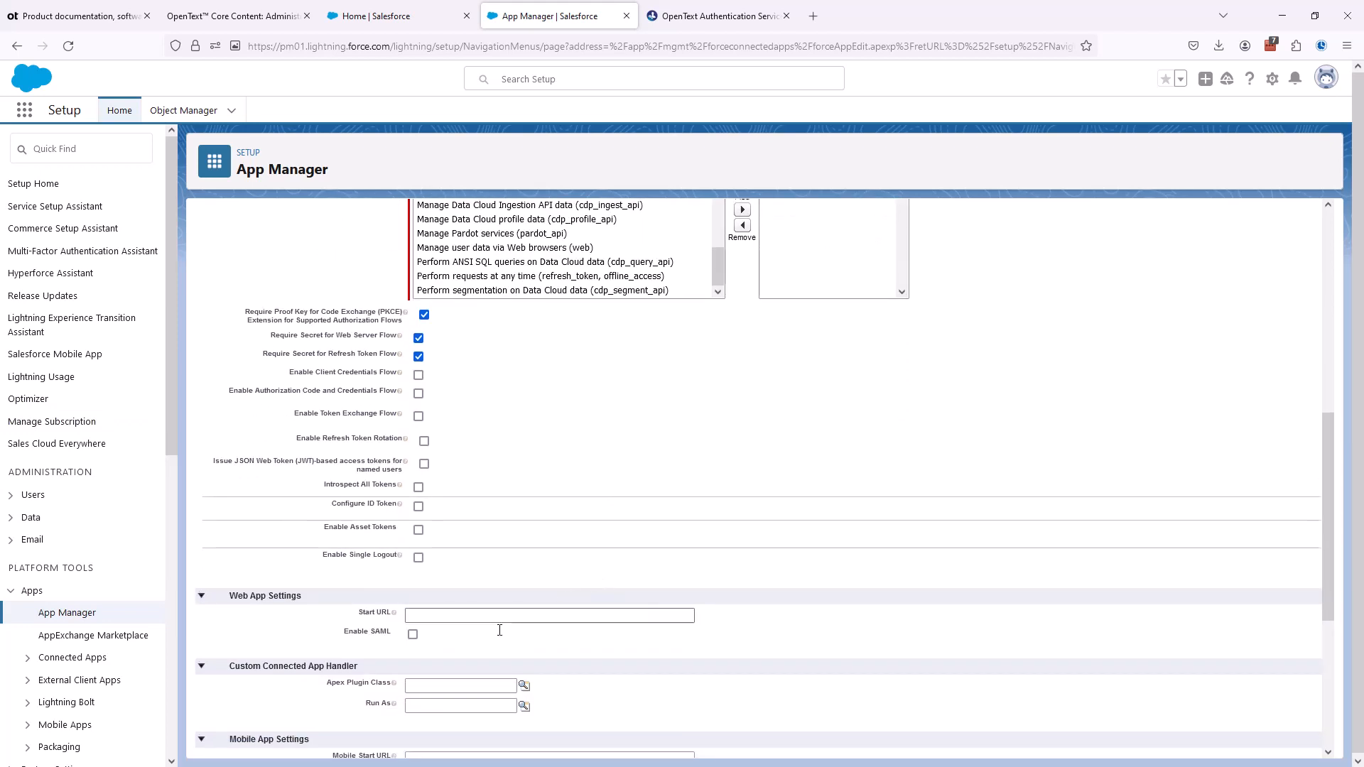
scroll(501, 634, down, 4)
scroll(500, 634, down, 2)
scroll(501, 634, down, 1)
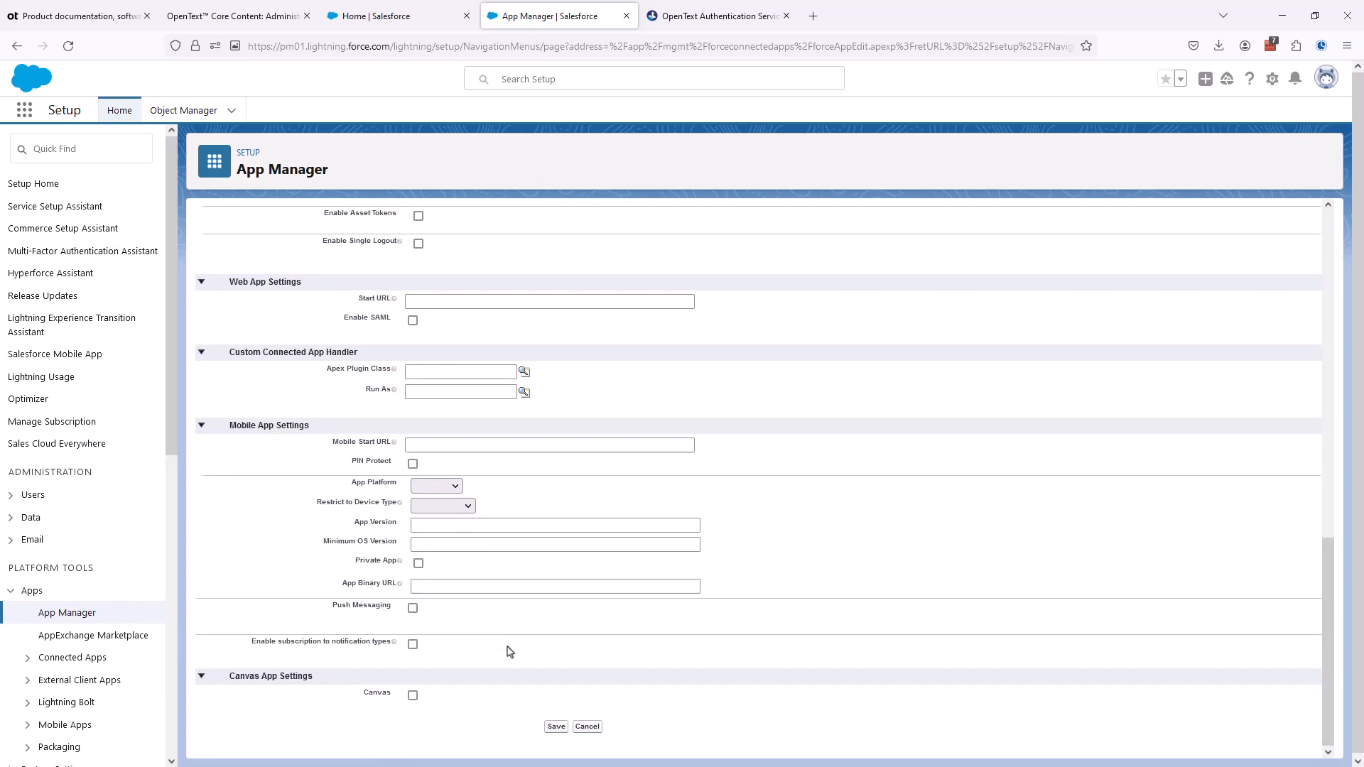
click(555, 727)
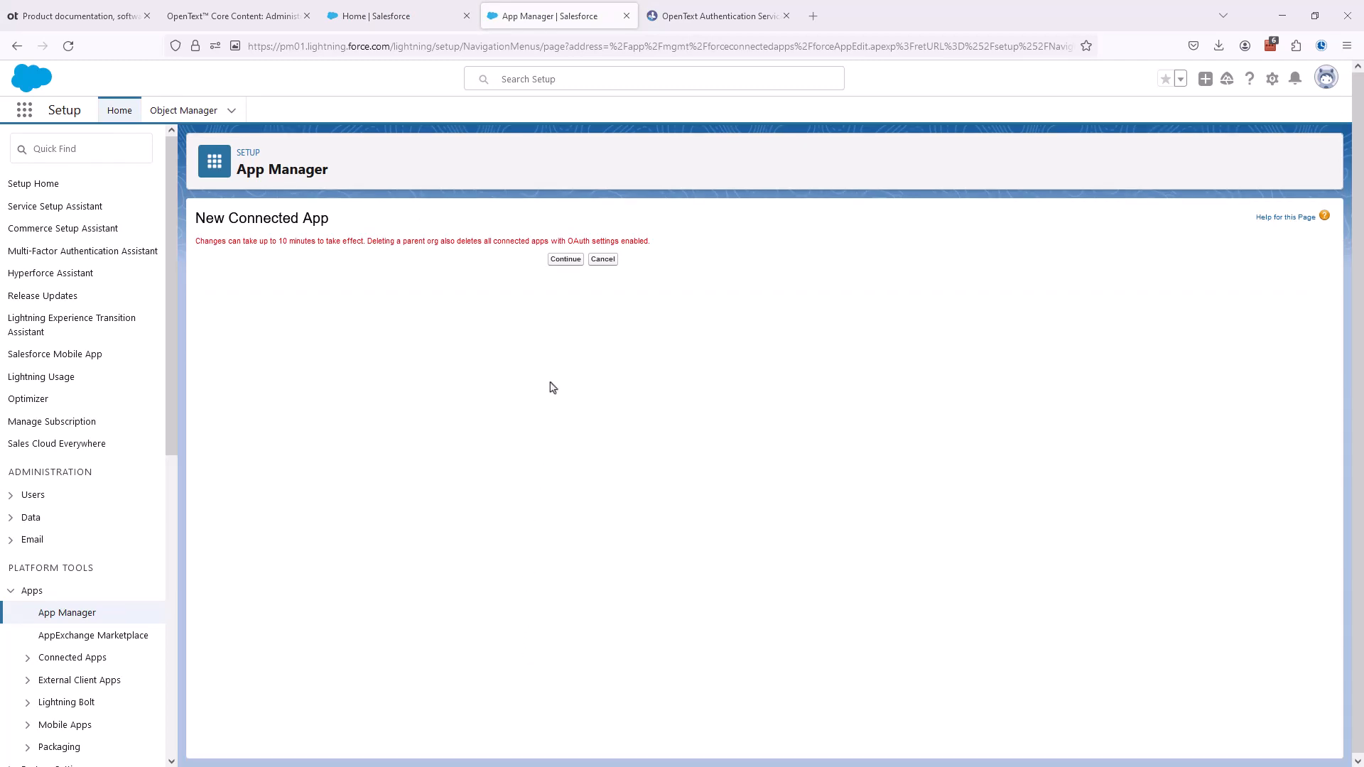
click(565, 260)
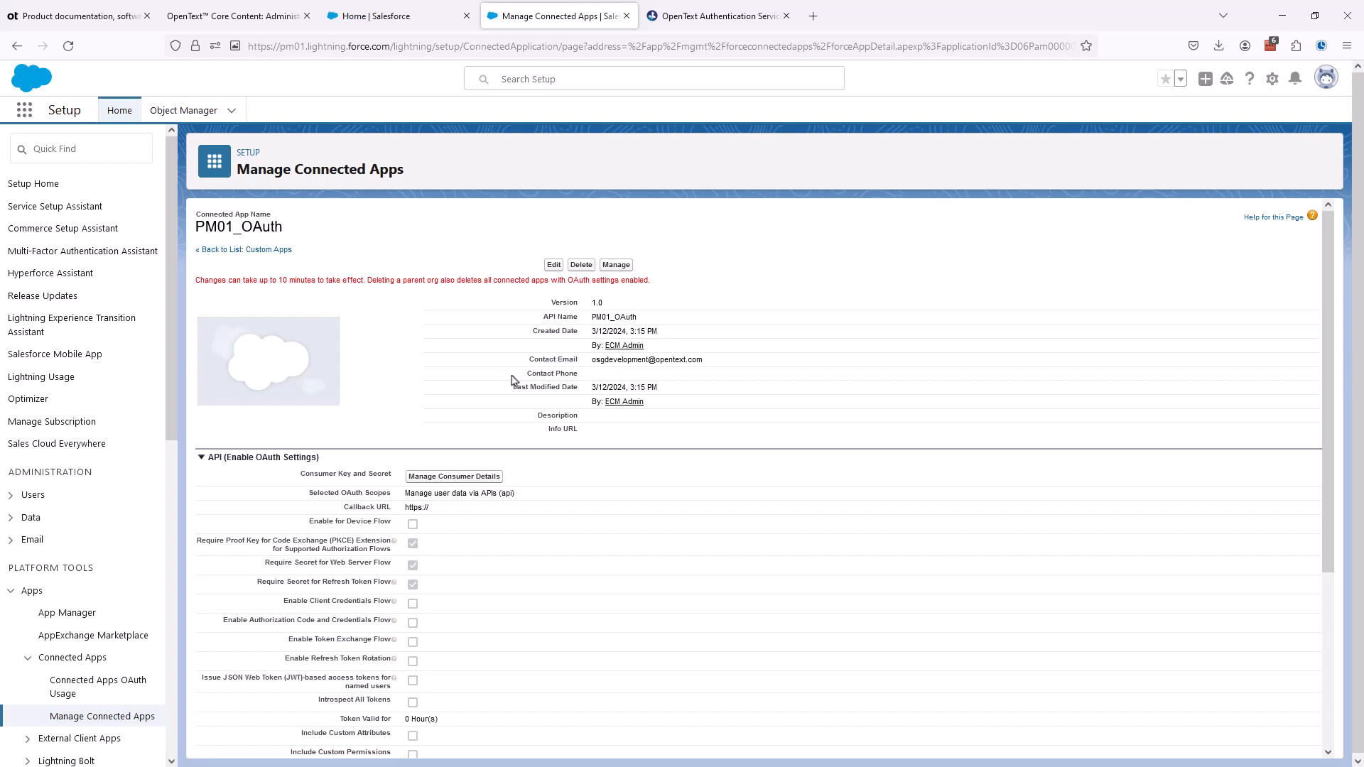
- Open the connected app's consumer details in a new tab and verify the identity with the emailed verification code
click(446, 477)
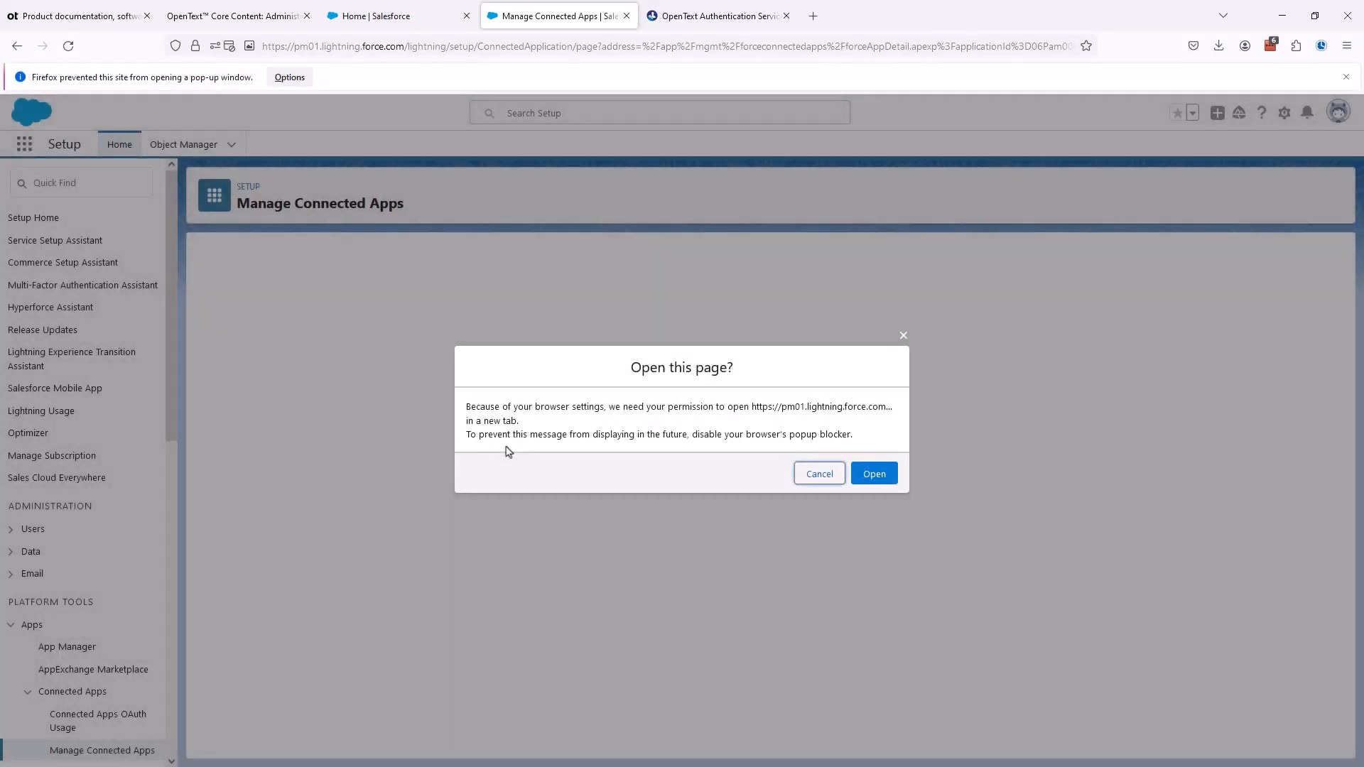
click(875, 482)
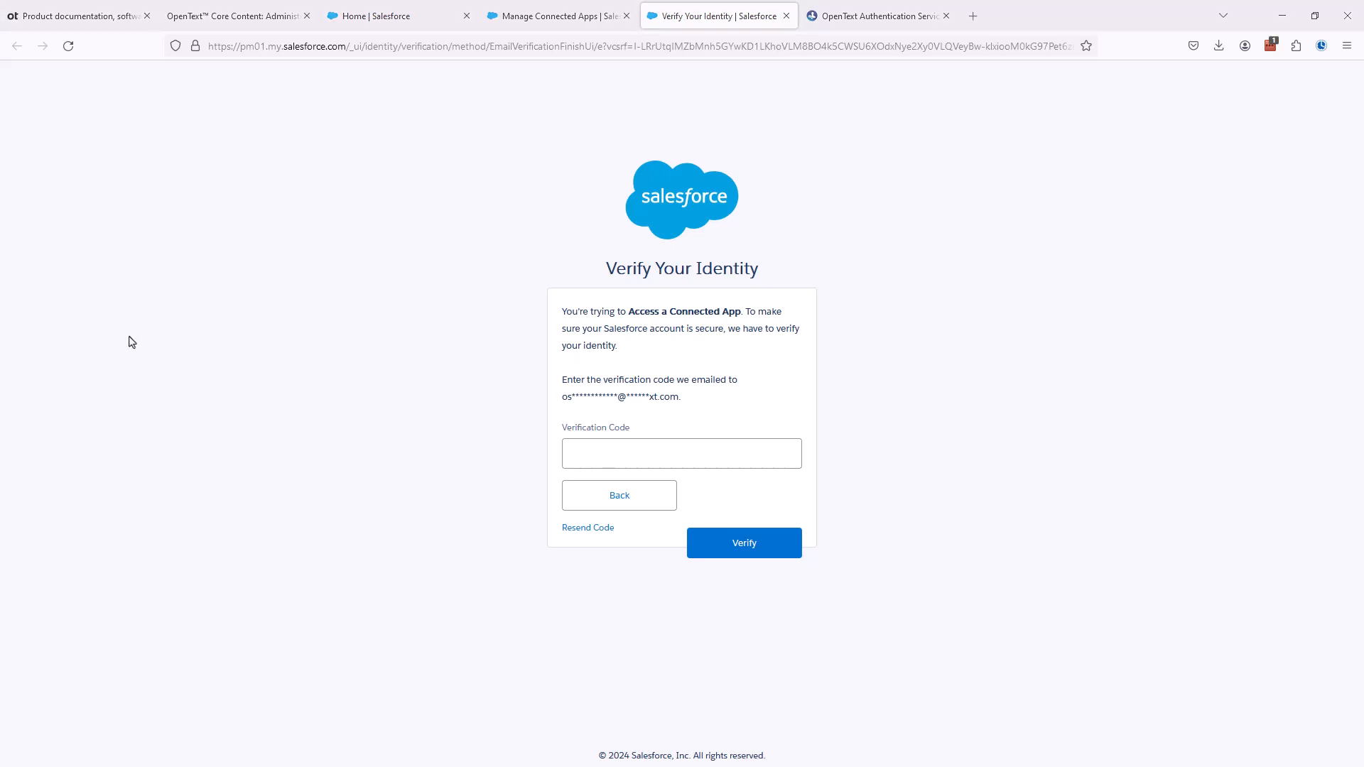
click(597, 445)
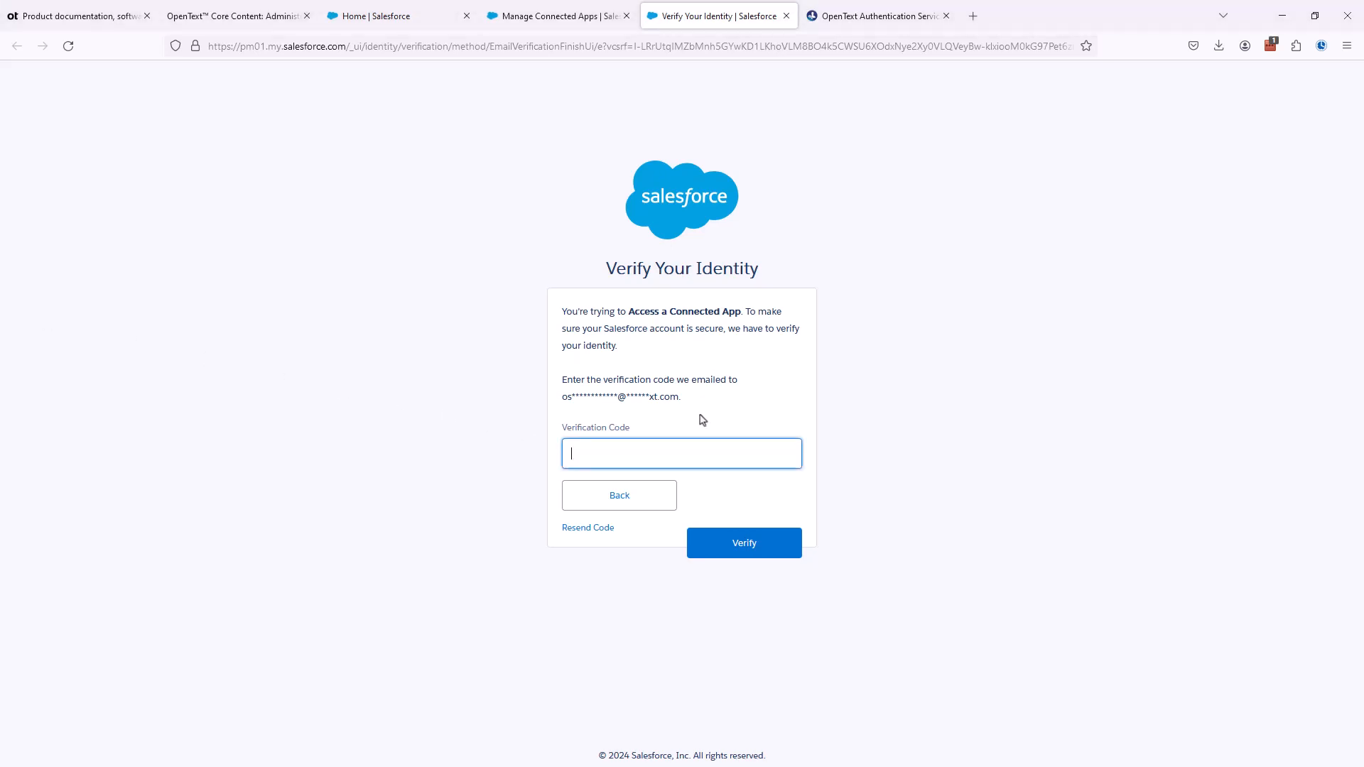
key(ctrl+v)
click(753, 543)
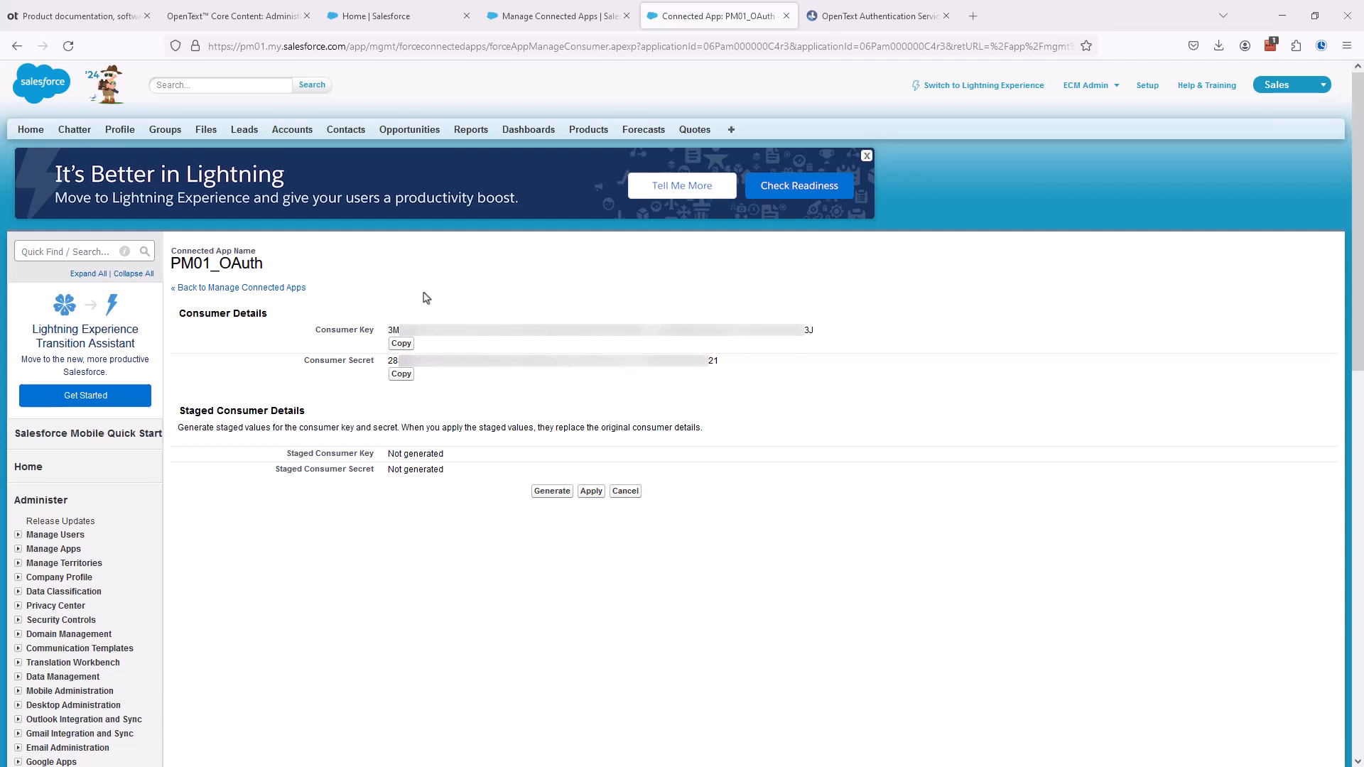
- Copy the consumer key and consumer secret of PM01_OAuth and leave the consumer details page
click(400, 345)
click(402, 377)
click(619, 493)
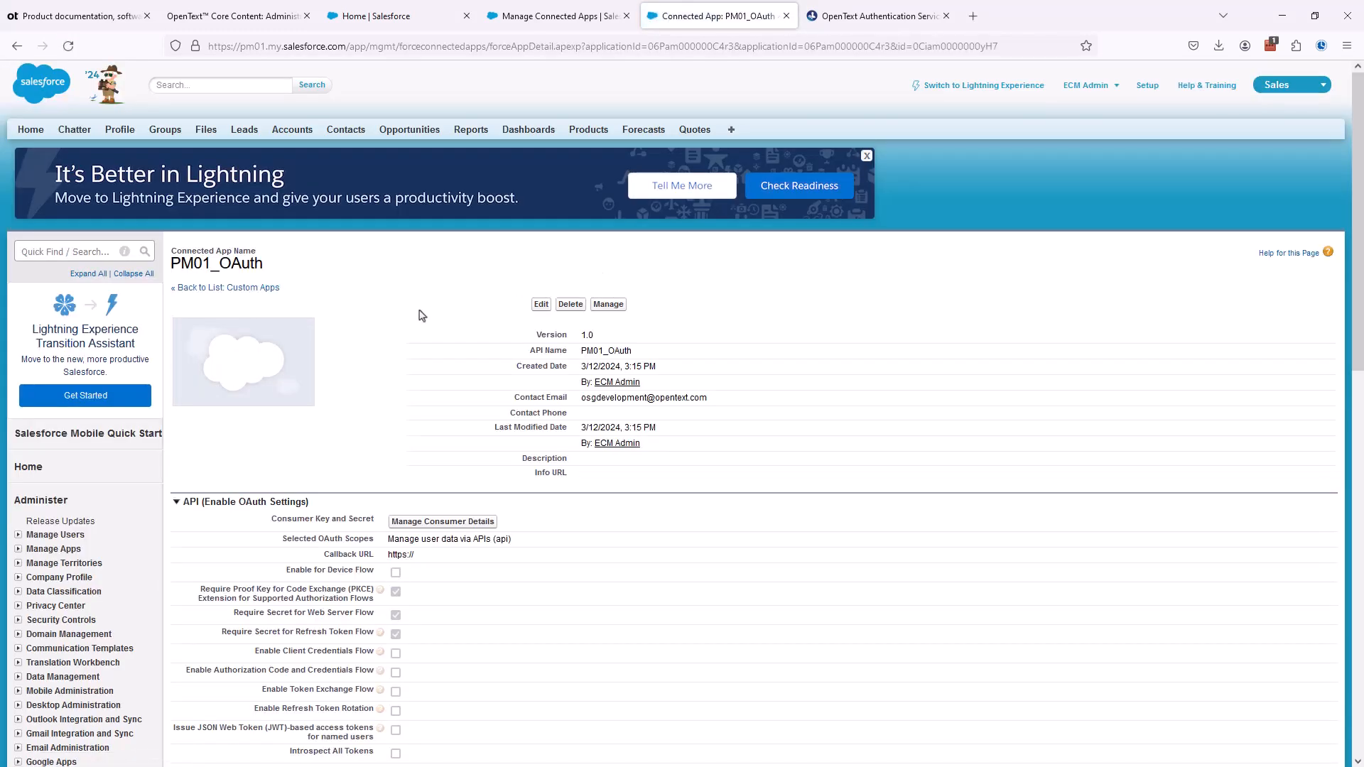
- Check the guide's procedure for the Core Content connection and sign in to OpenText Admin Center for tenant PM-SFDC-01 with the account password
click(226, 17)
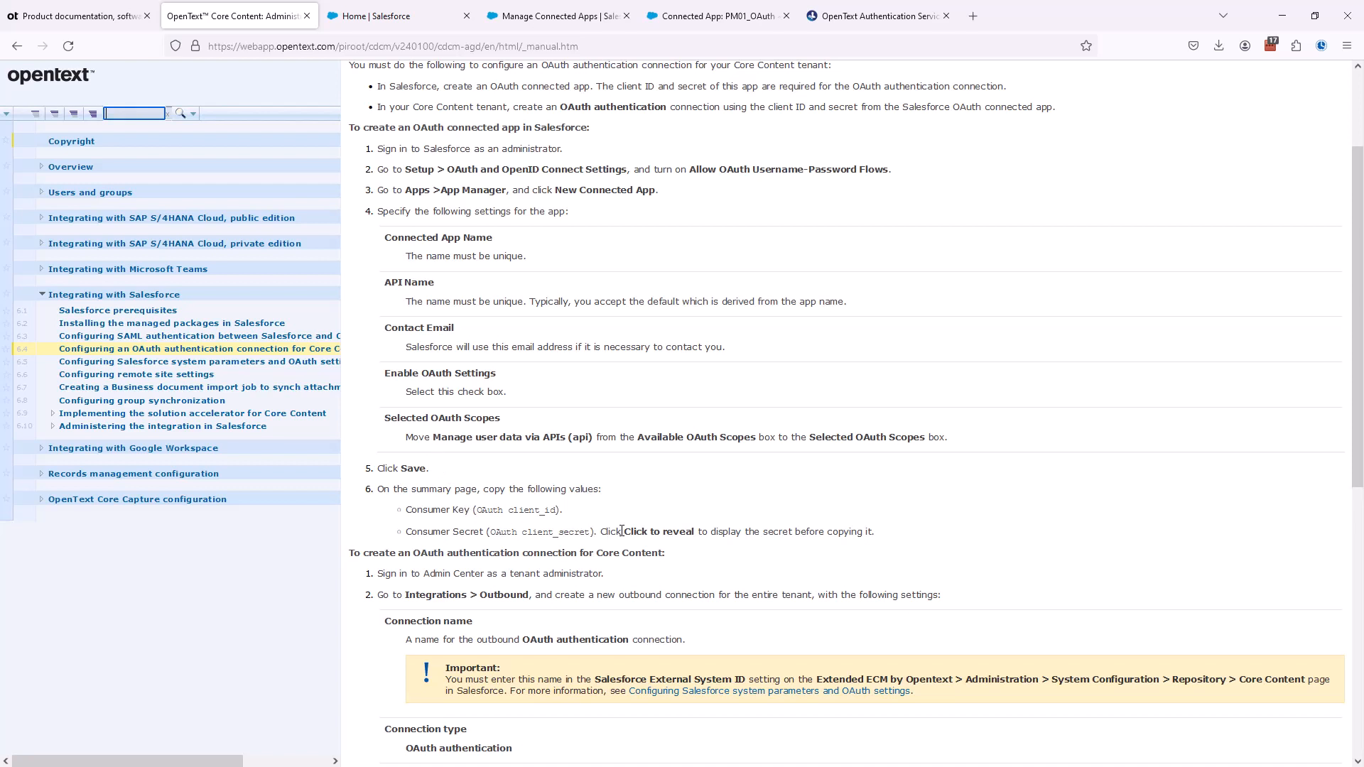
scroll(622, 537, down, 1)
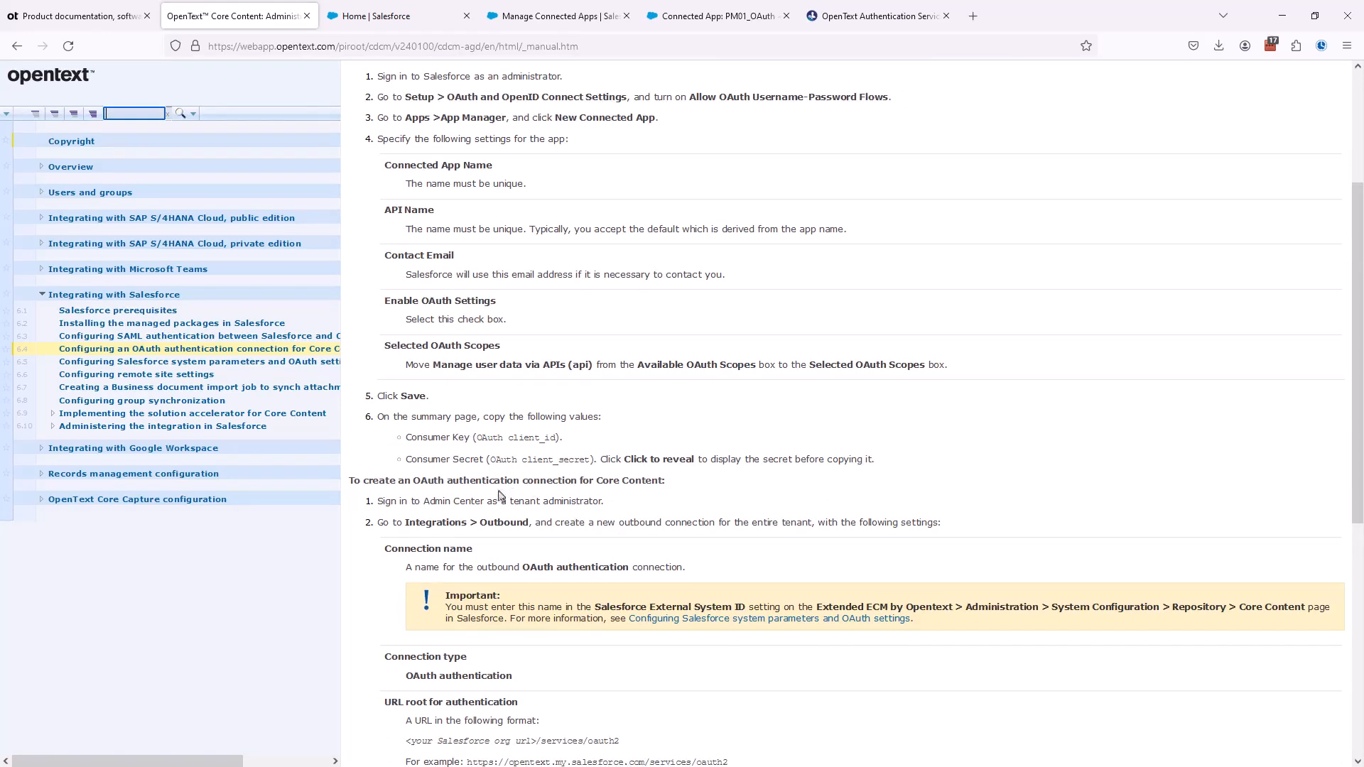
drag(476, 481, 674, 490)
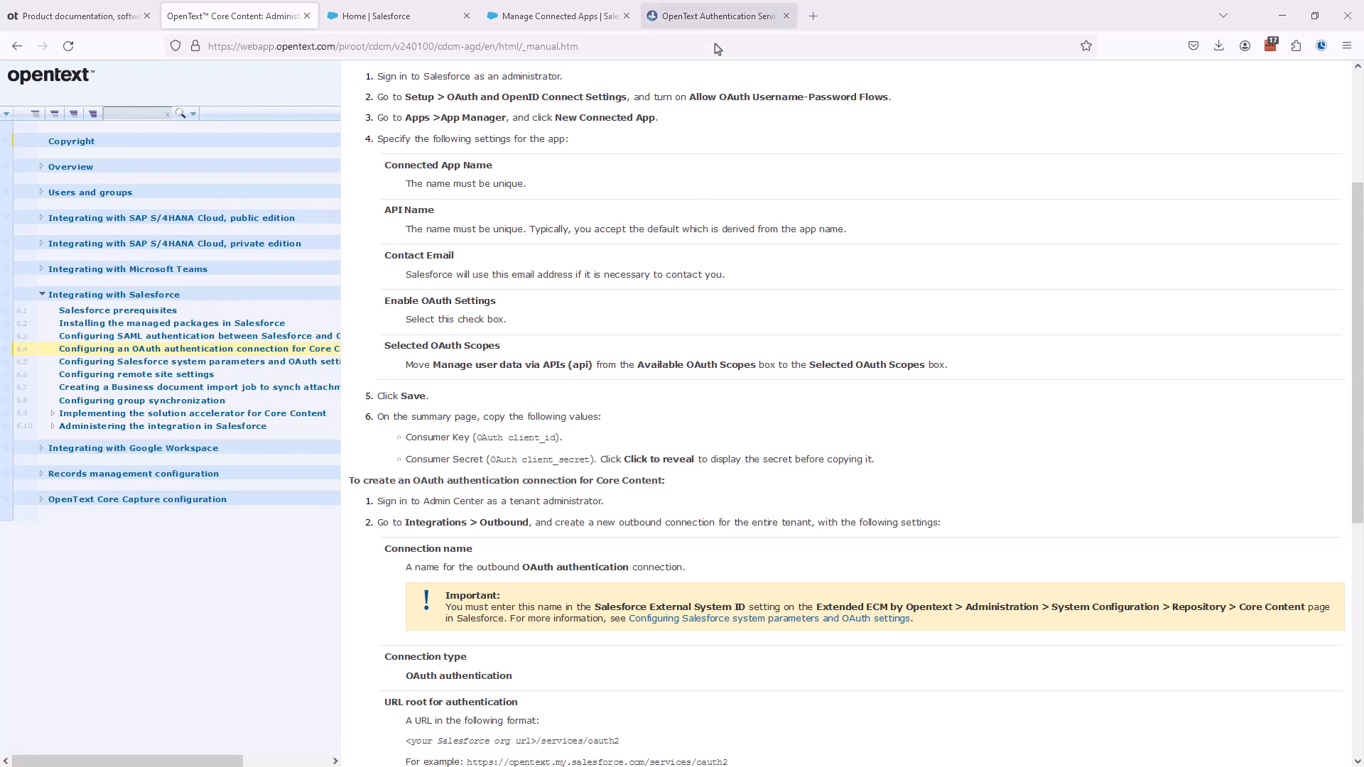
click(720, 18)
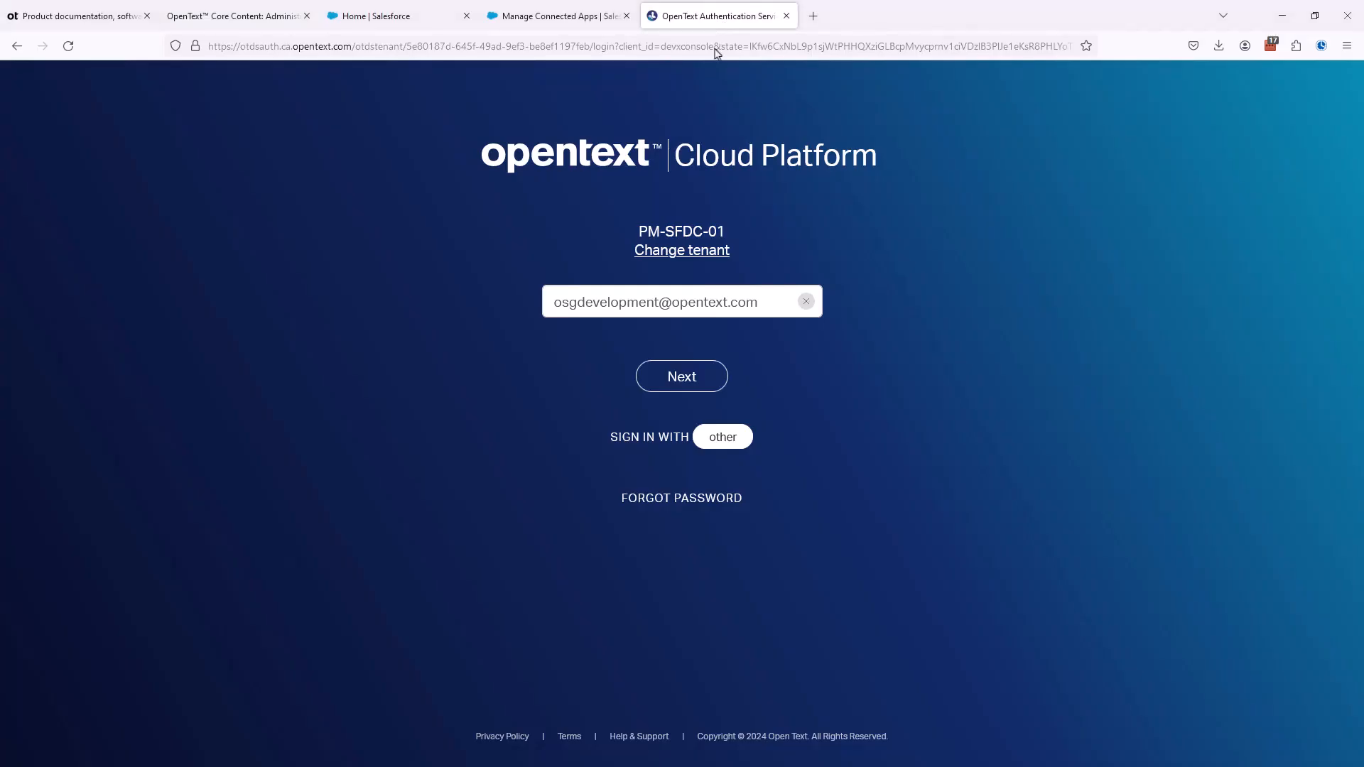
click(686, 384)
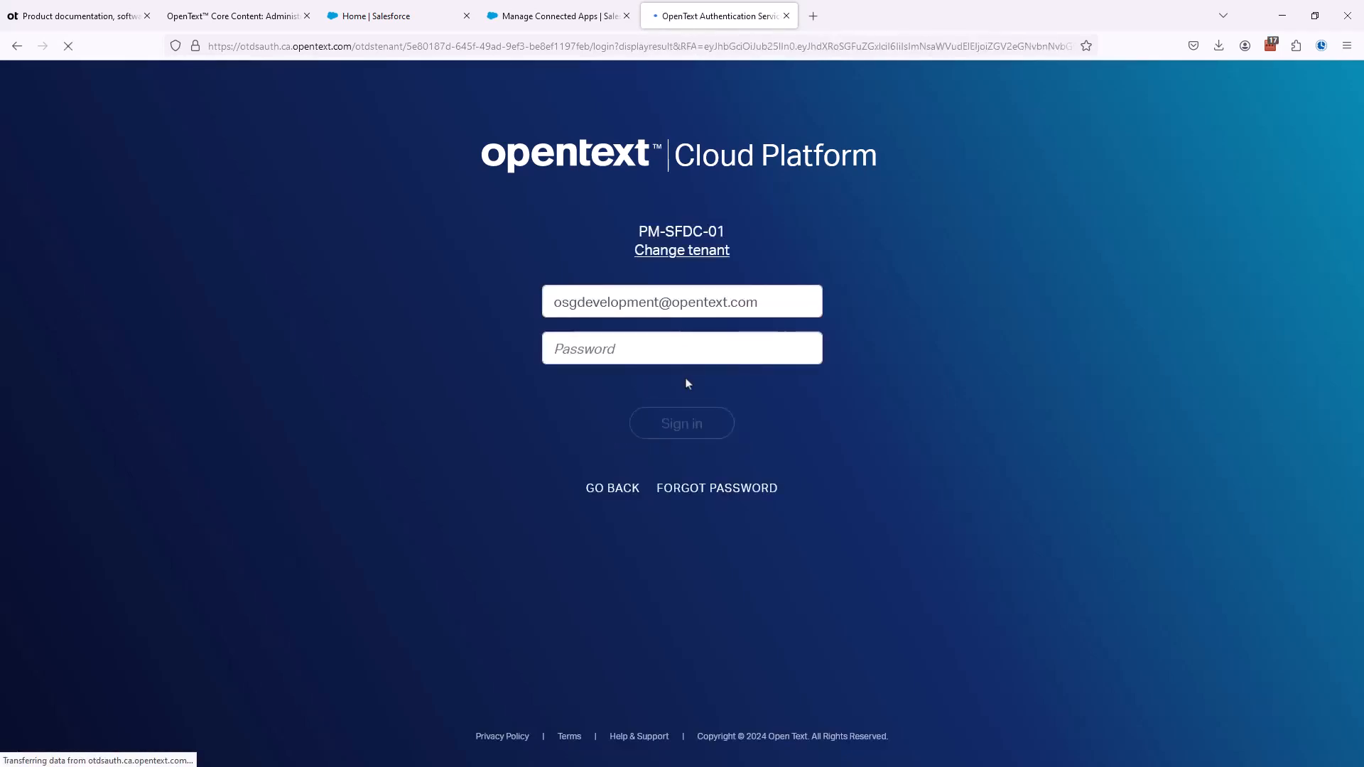
click(688, 430)
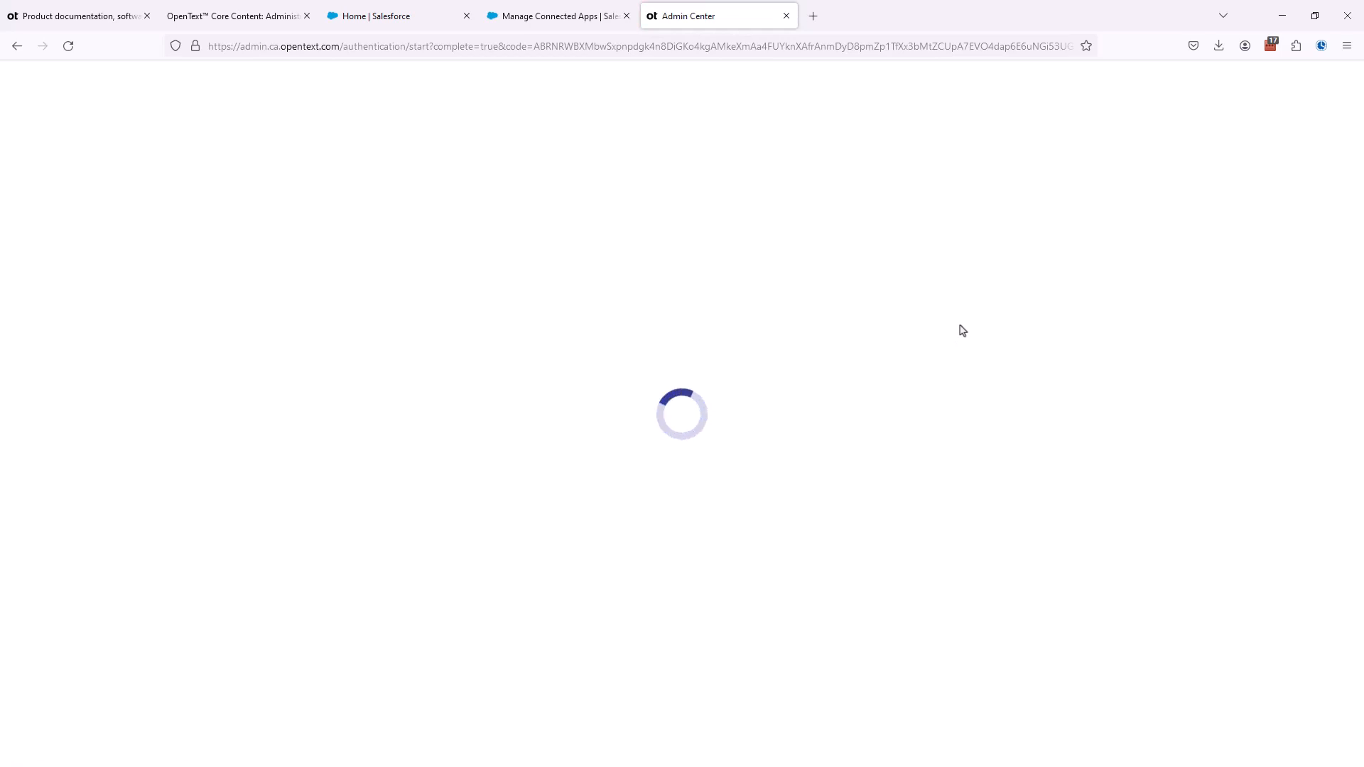
- Review the guide's outbound connection settings and start adding a connection to the entire tenant in Admin Center
click(257, 23)
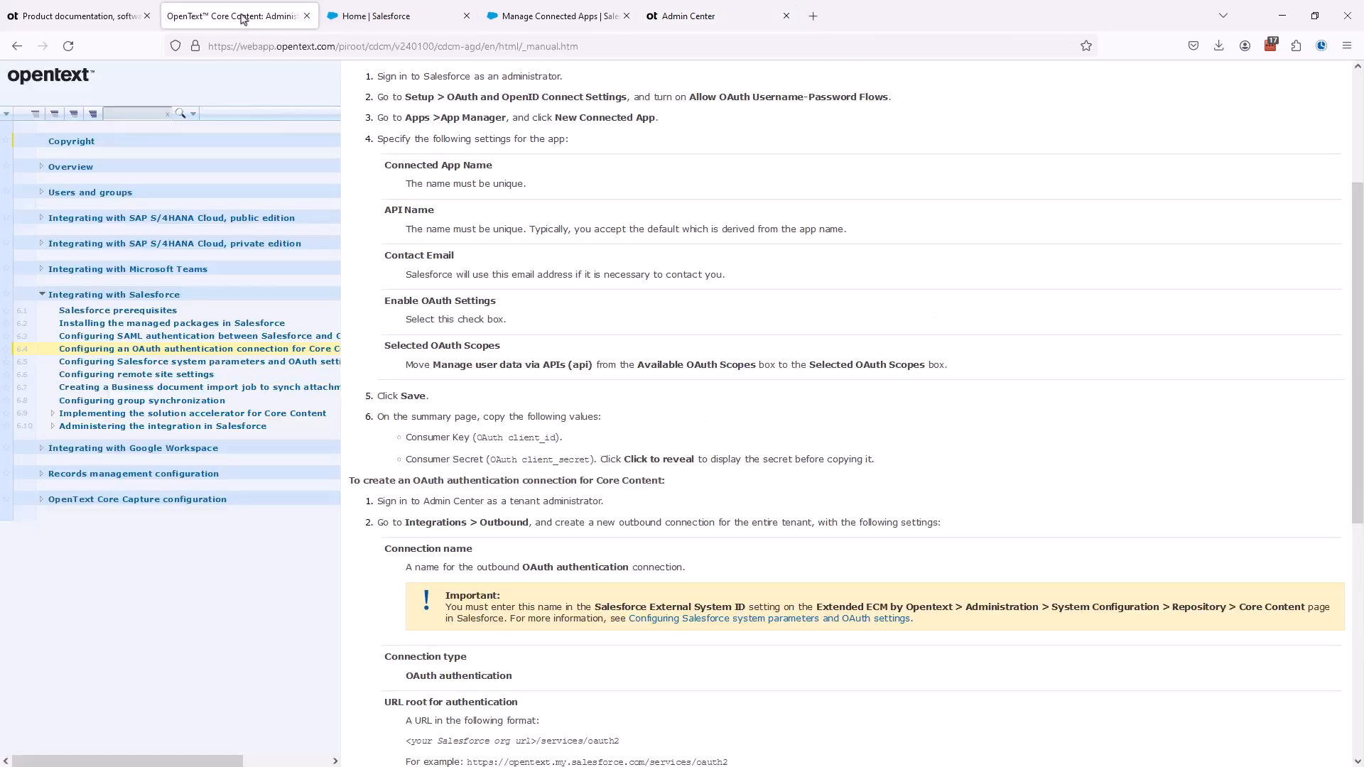
scroll(724, 457, down, 3)
scroll(725, 457, down, 7)
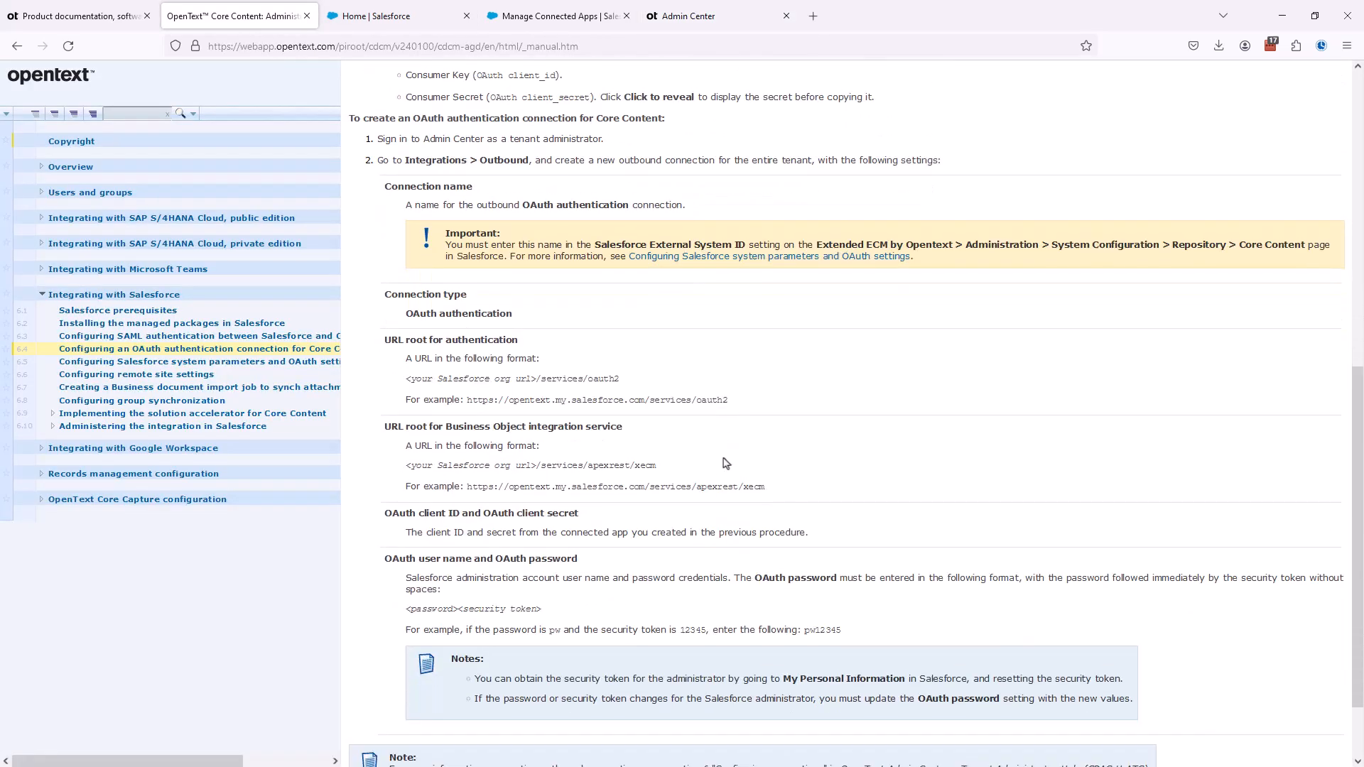
scroll(725, 460, up, 2)
drag(749, 160, 816, 163)
click(717, 15)
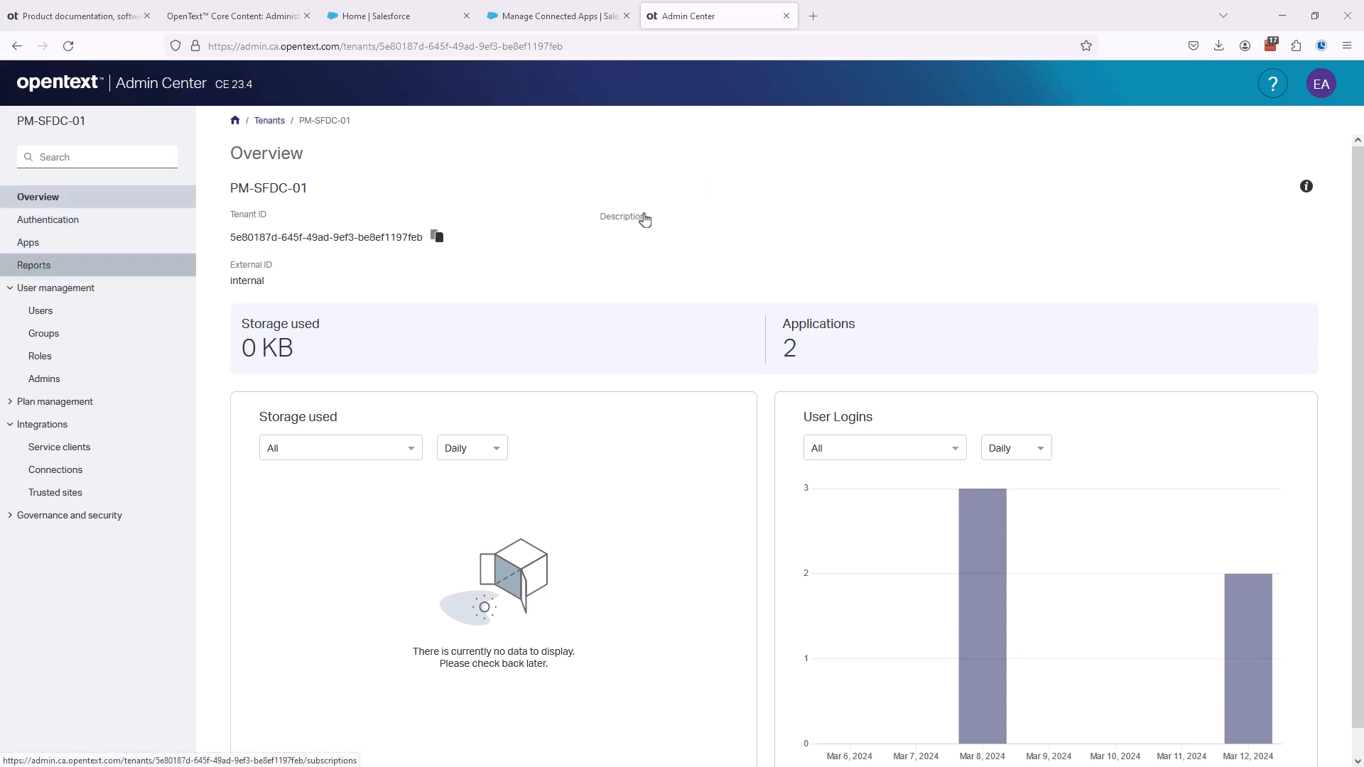
click(60, 474)
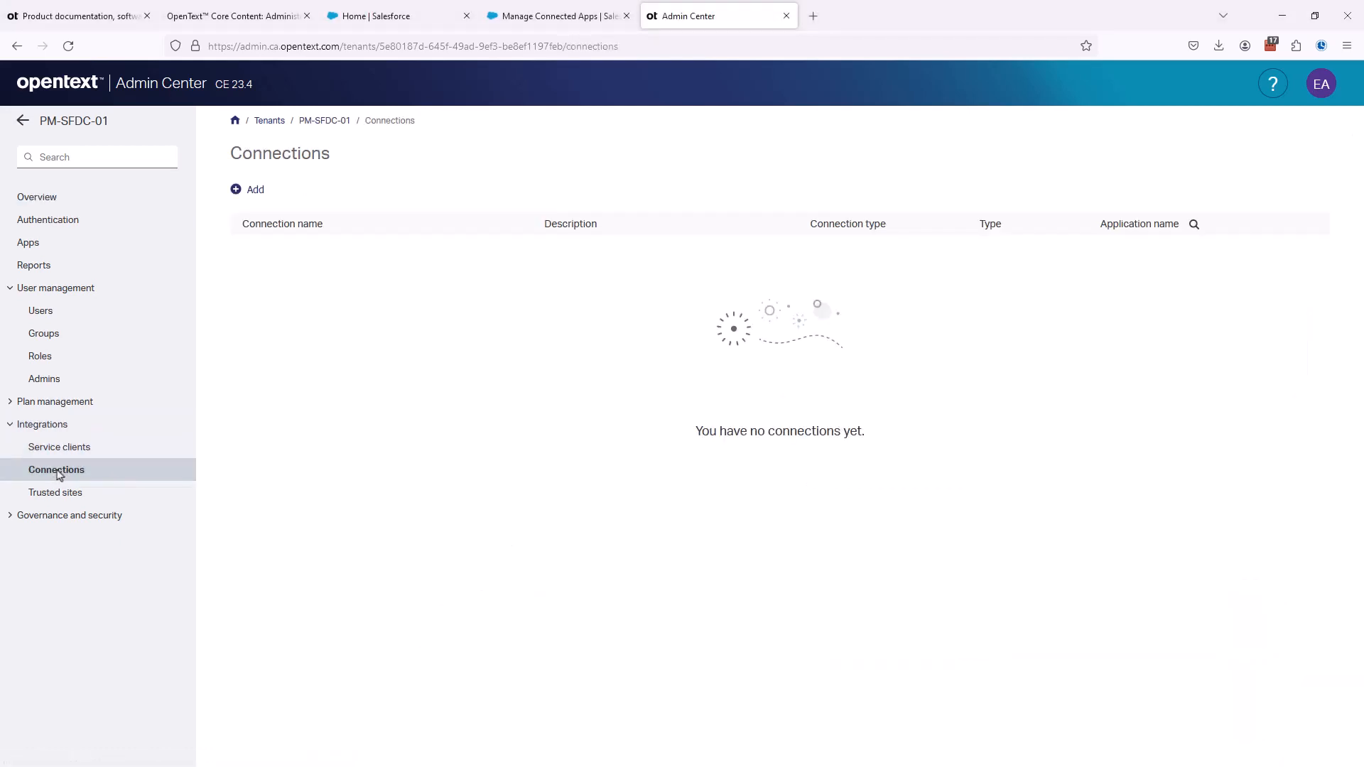
click(254, 192)
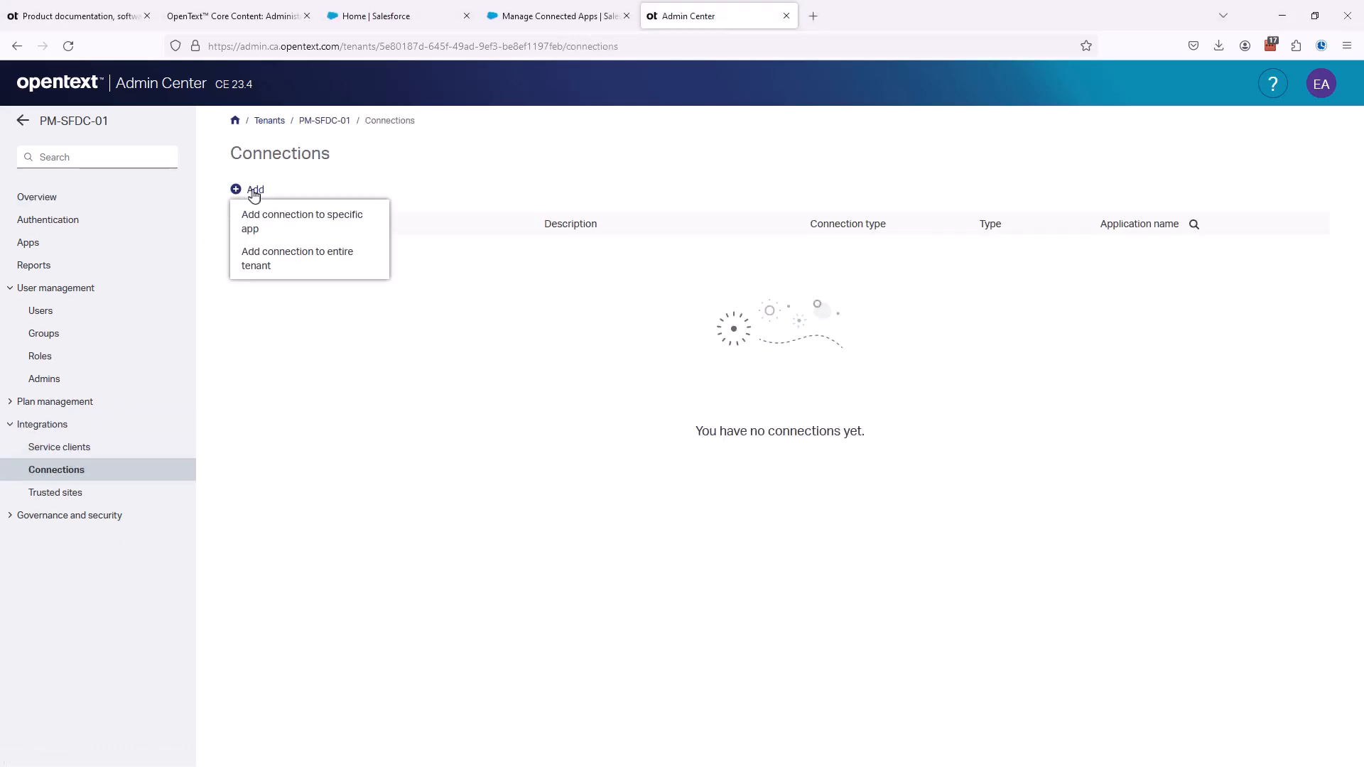
click(253, 263)
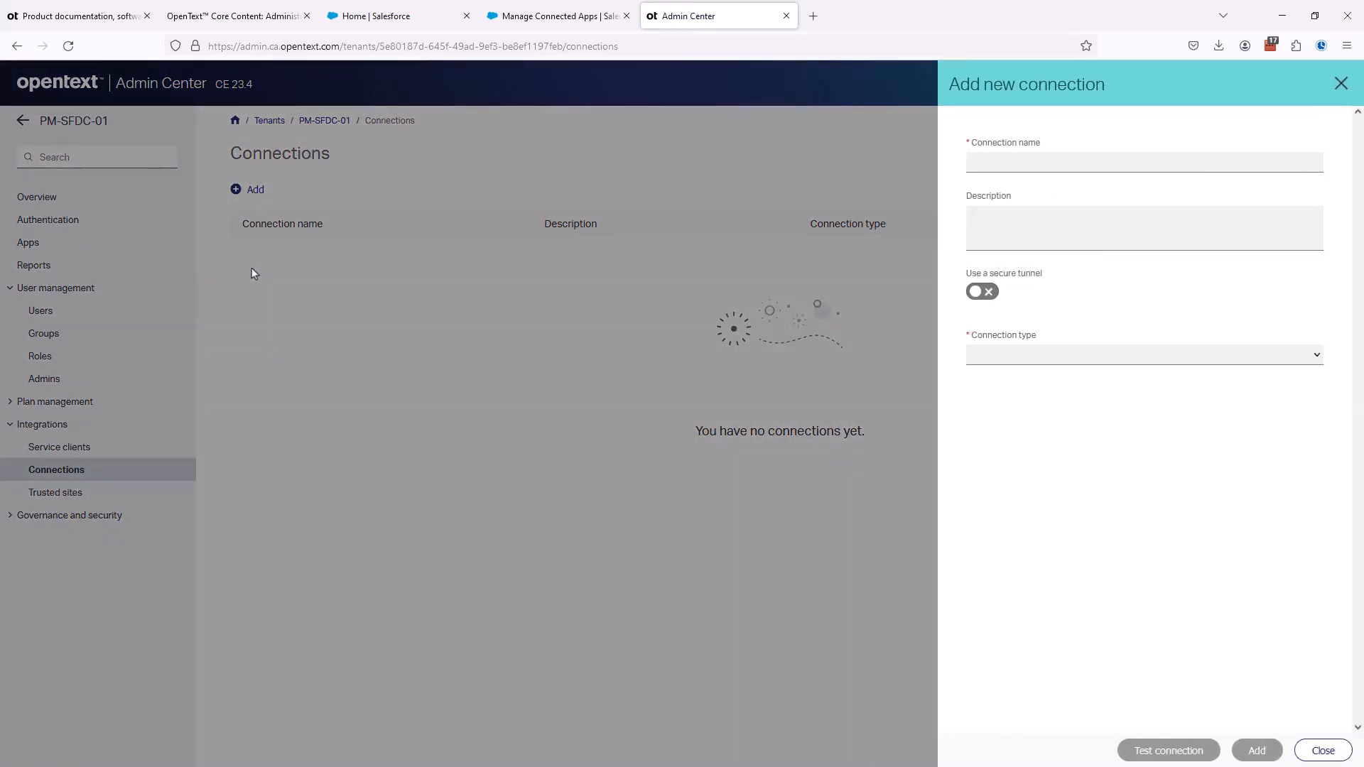
- Name the new connection PM01_OAuth and enter the description "OAuth client for Salesforce PM01"
click(980, 166)
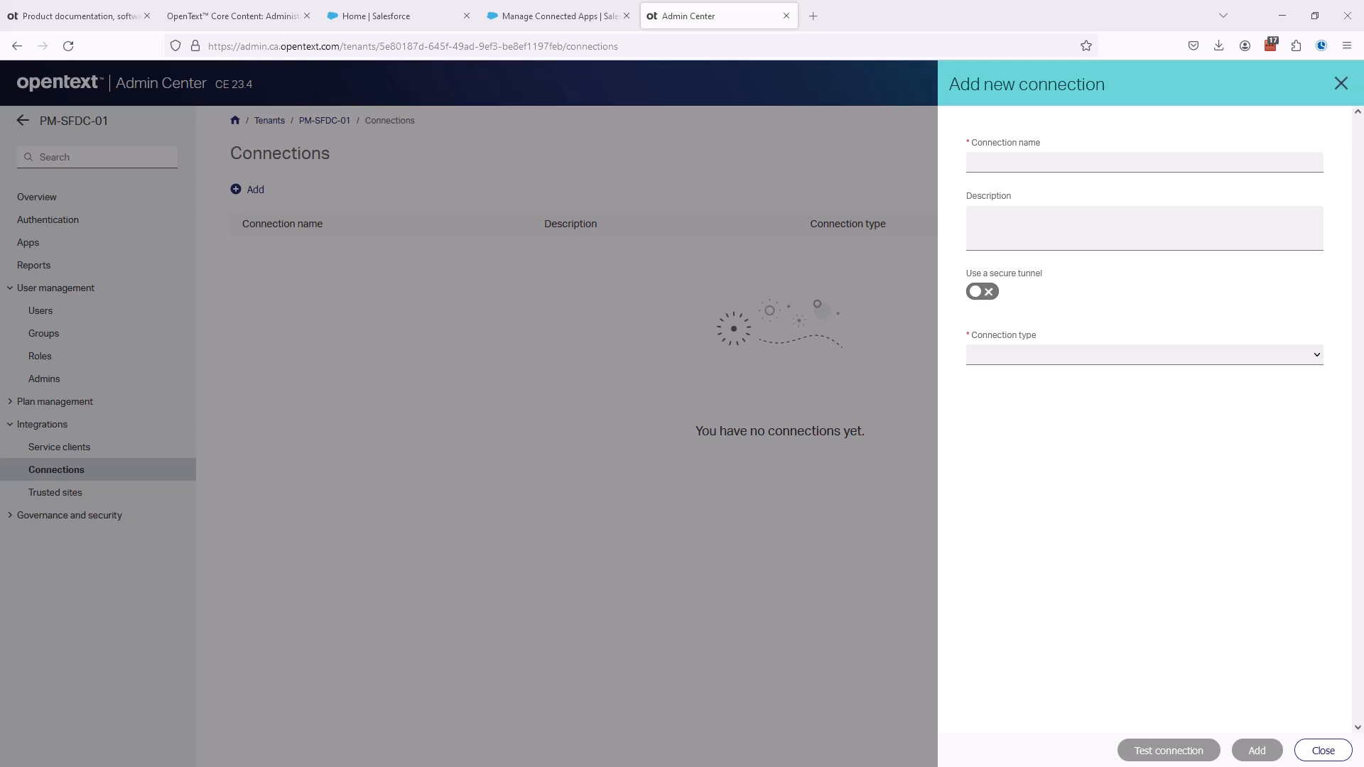
click(1039, 165)
text(PM01_OAuth)
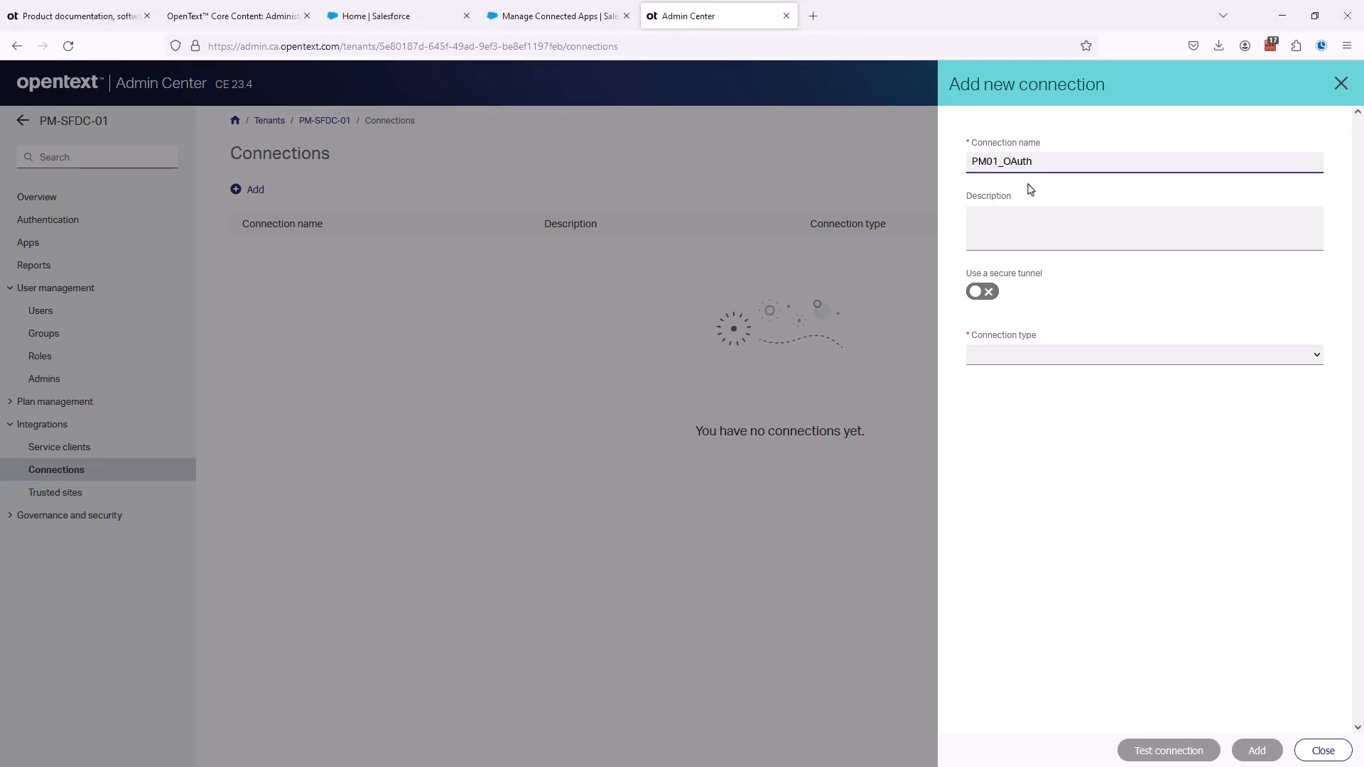
key(Tab)
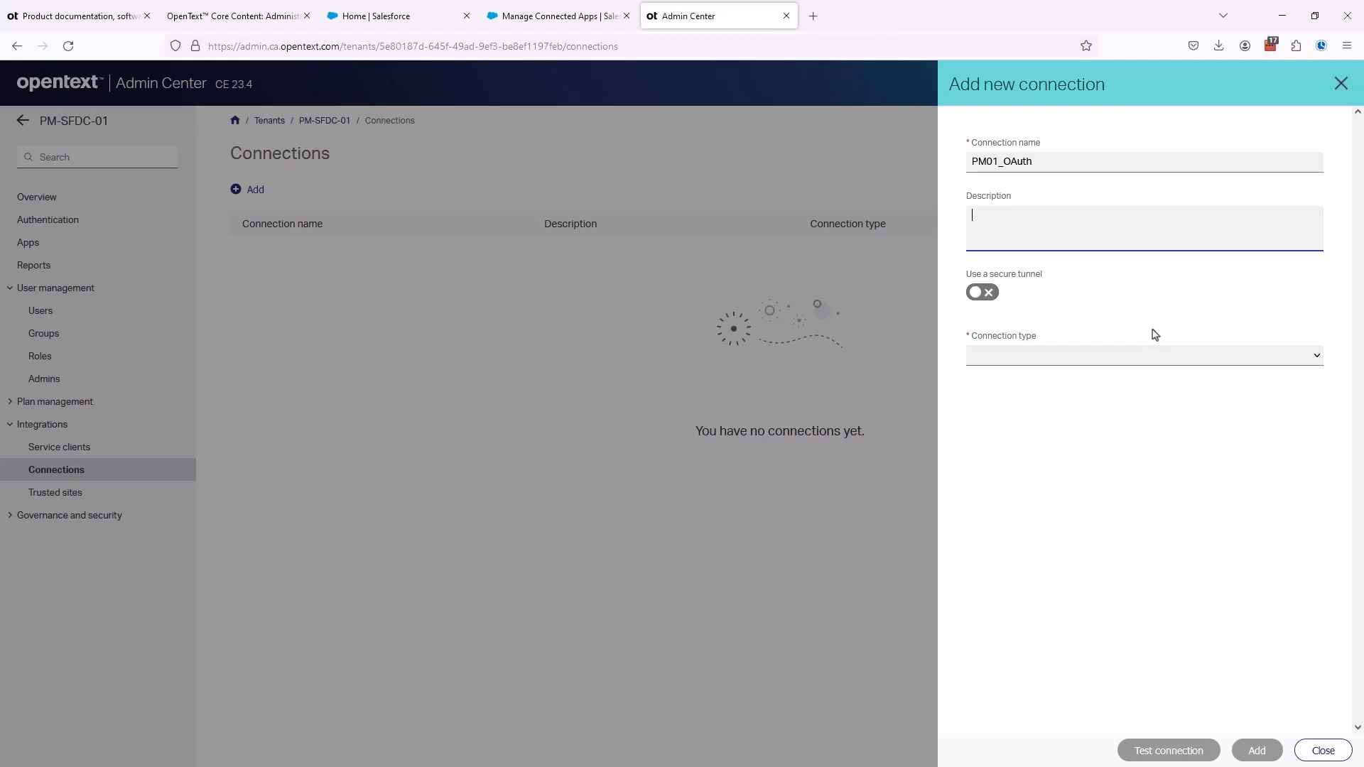
text(OAuth client for Salesforce PM01)
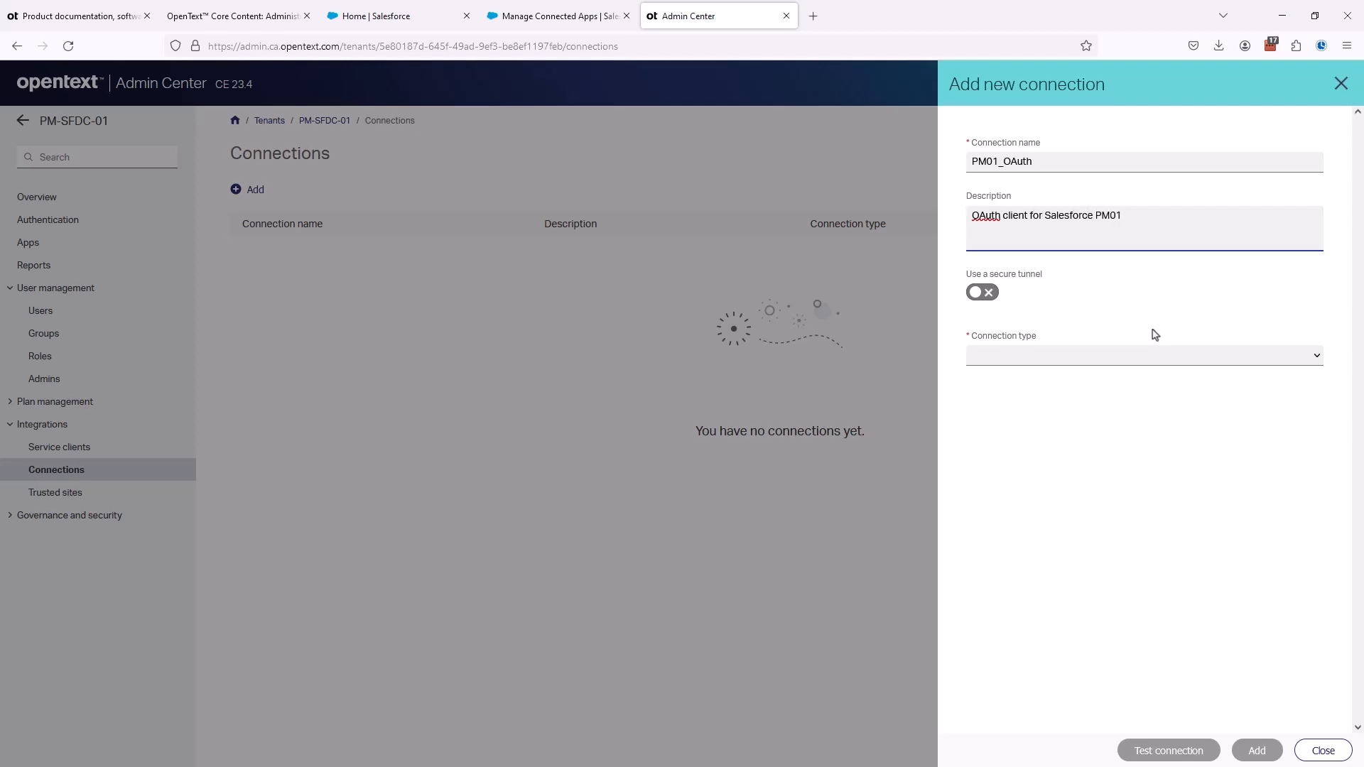
click(1089, 362)
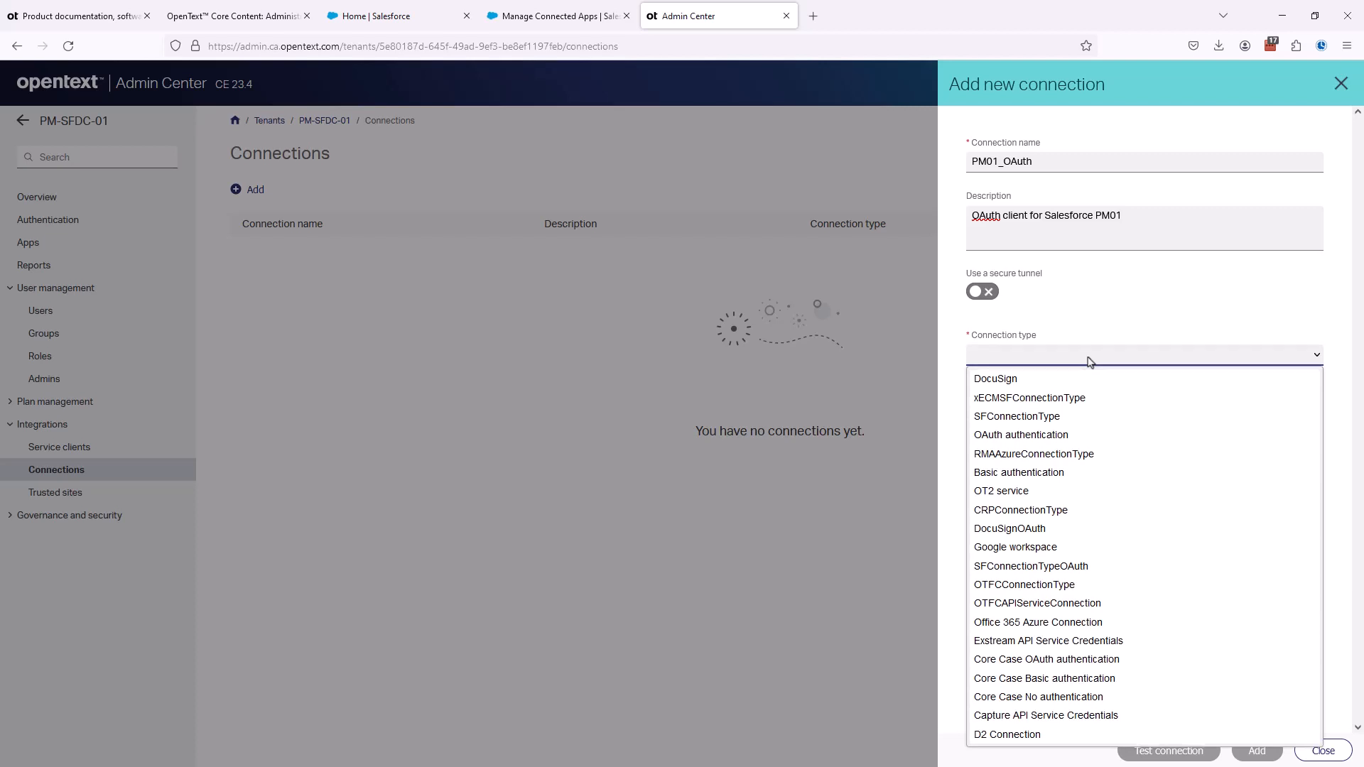
click(1056, 437)
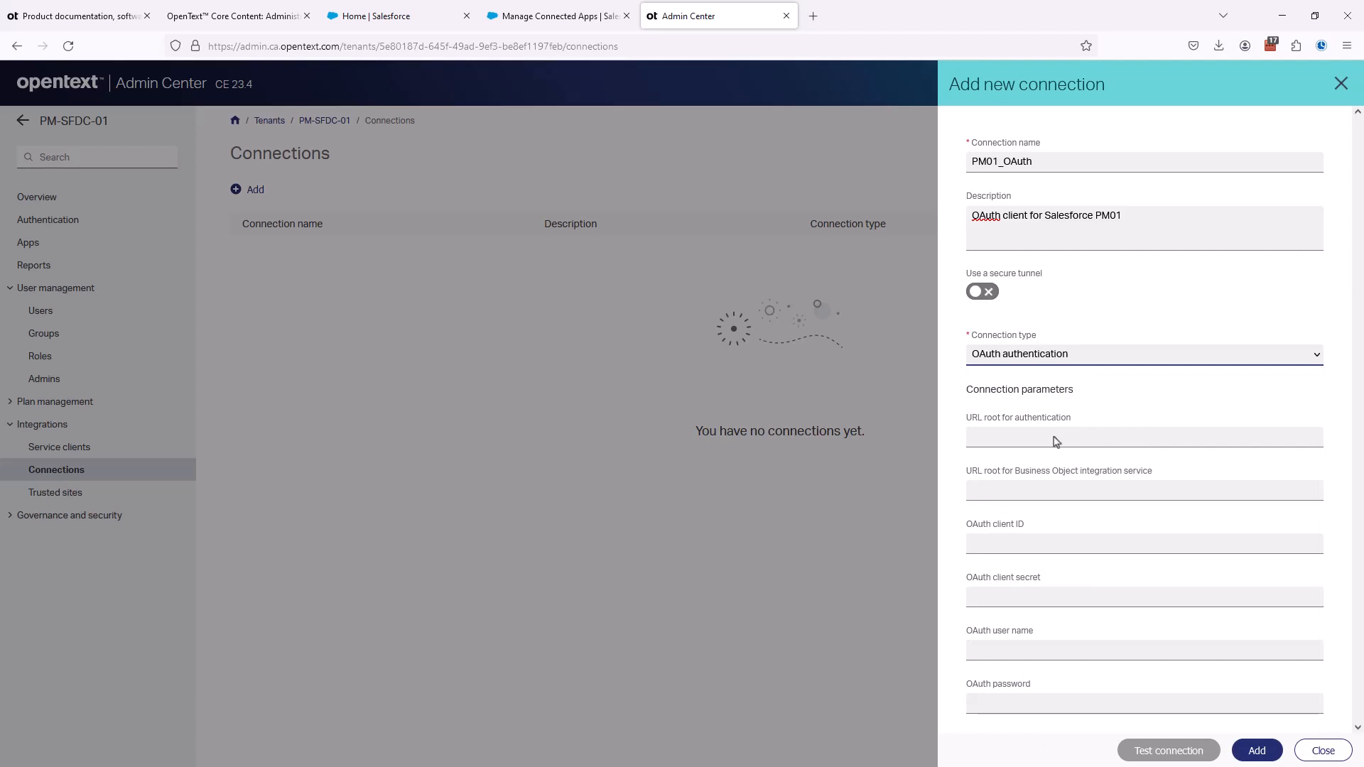
click(1053, 437)
click(224, 22)
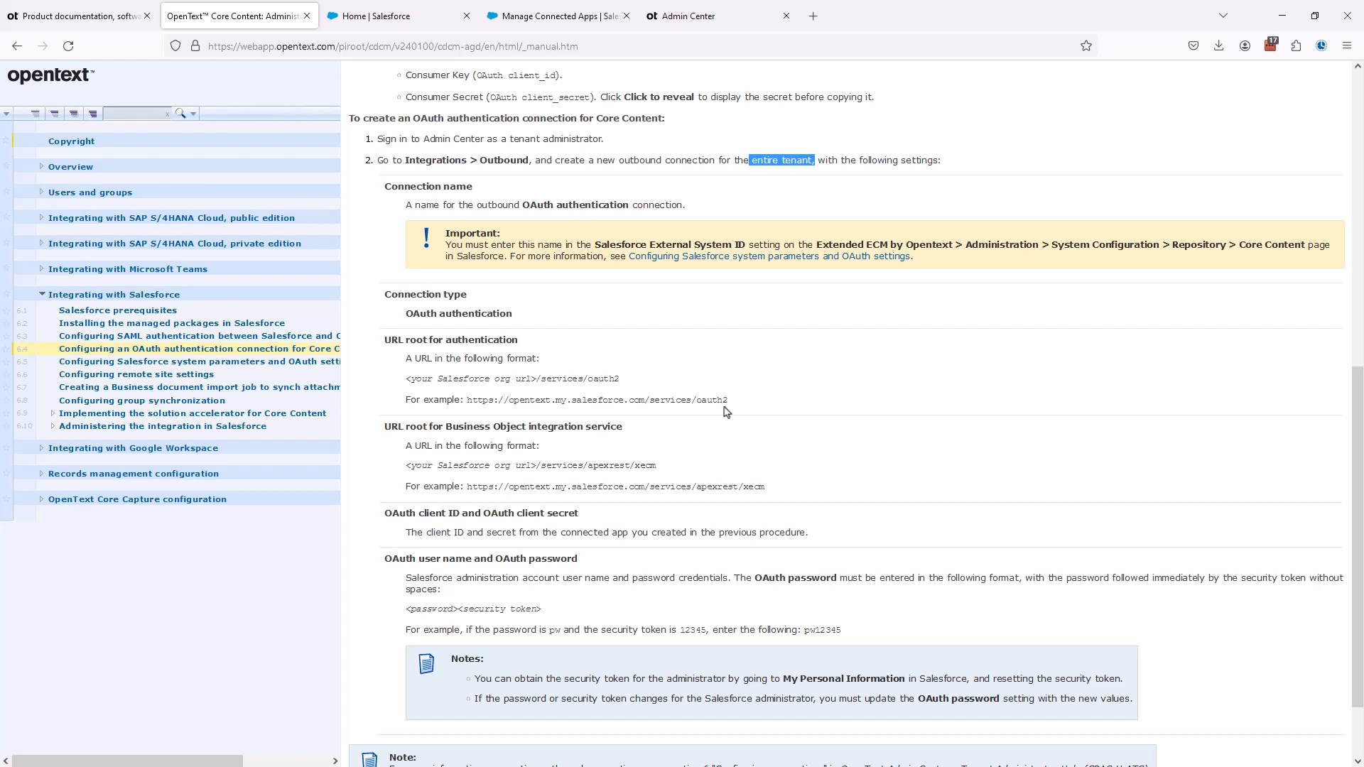
click(688, 15)
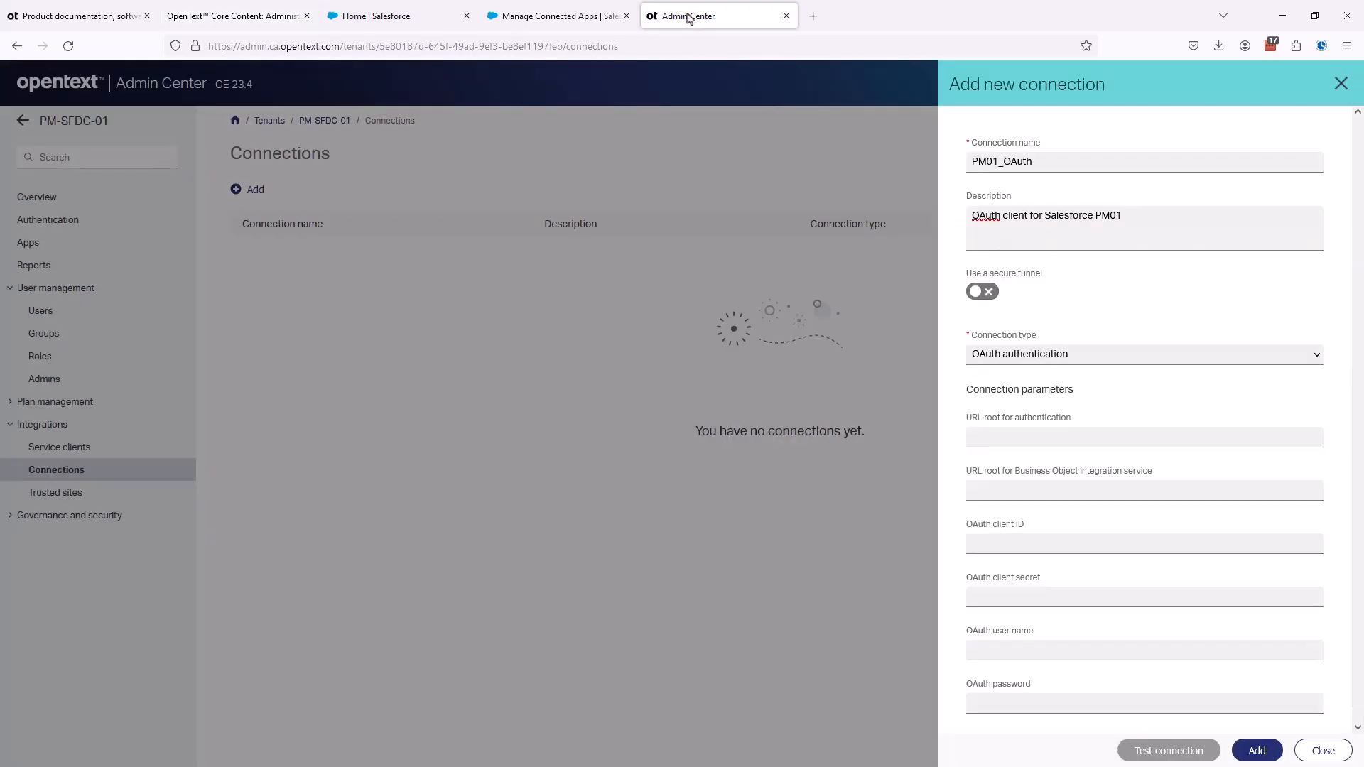
click(987, 436)
text(https://pm01.lightning.force.com/services/oauth2)
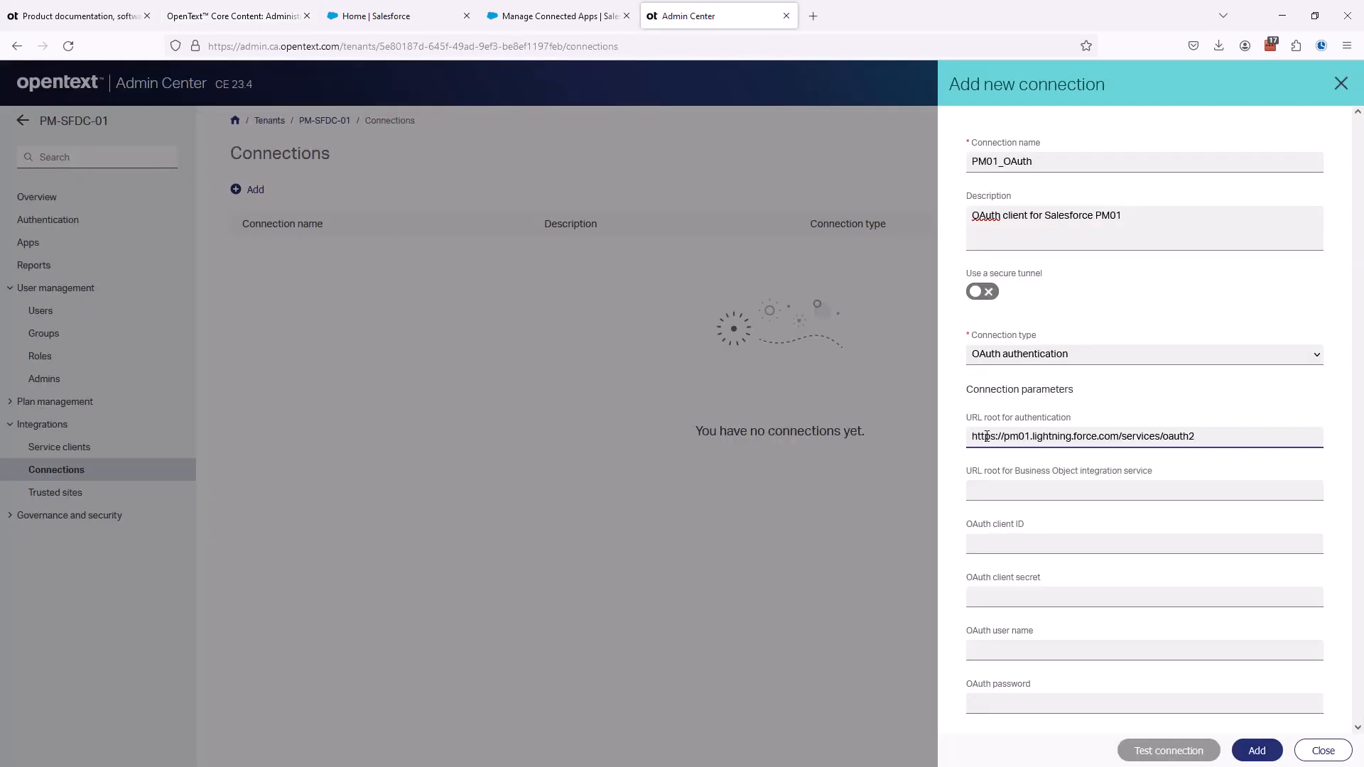
click(990, 490)
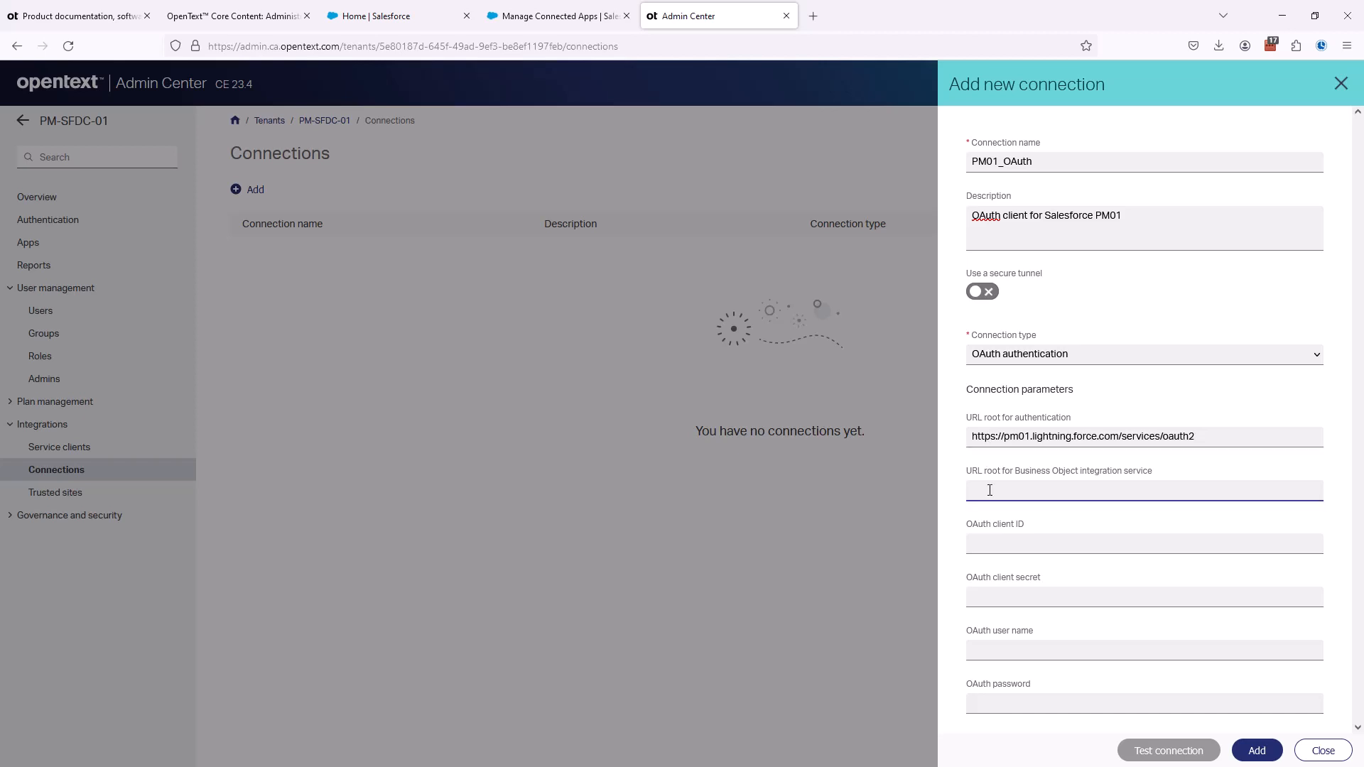
click(204, 17)
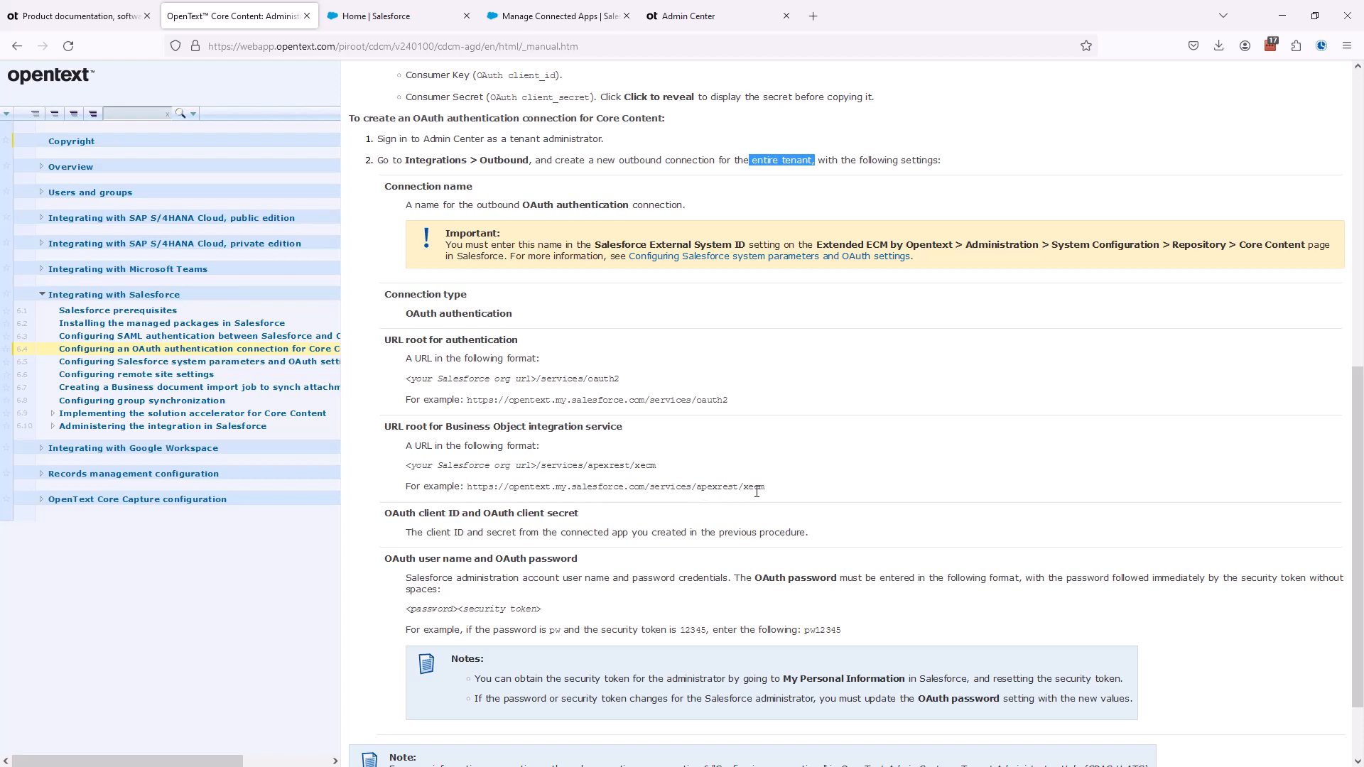
click(722, 17)
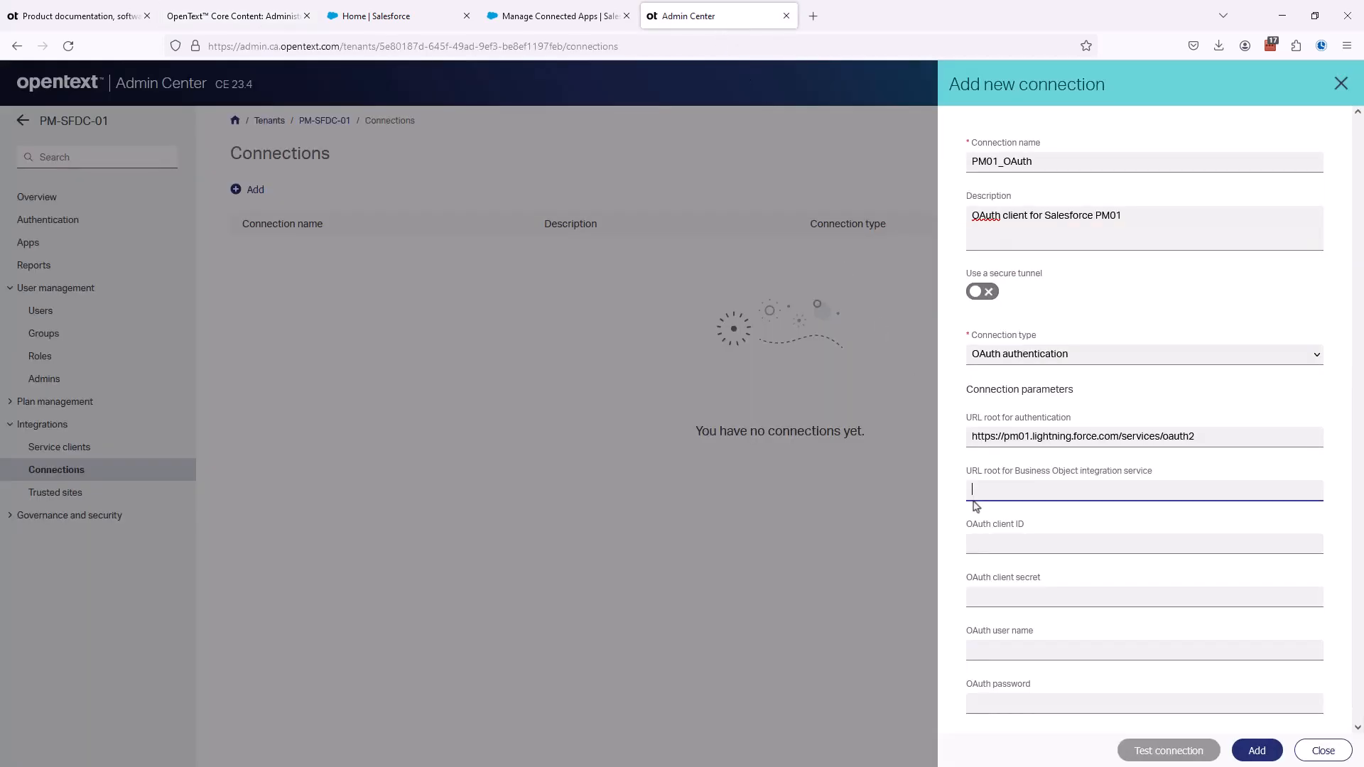
text(https://pm01.lightning.force.com/apexrest/xecm)
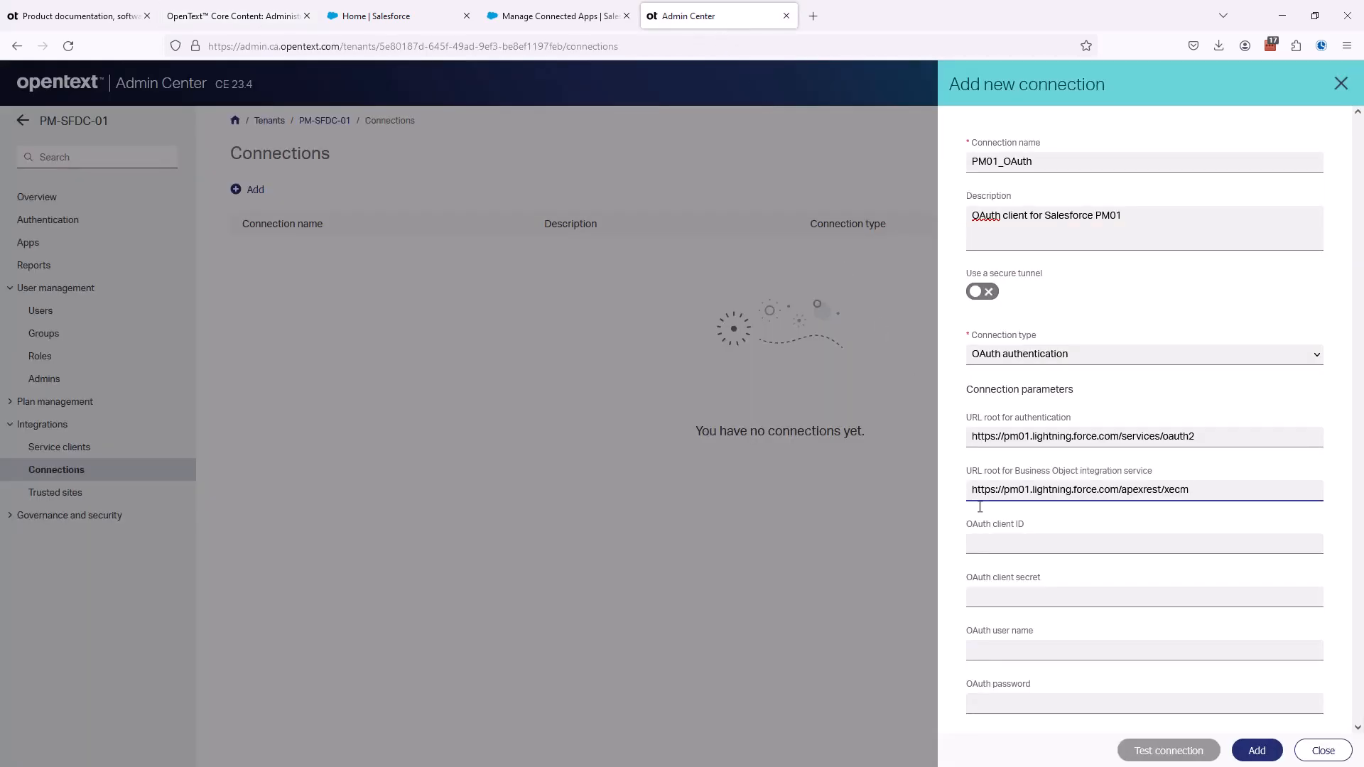
- Paste the connected app's client ID and client secret into the new connection's OAuth client ID and OAuth client secret fields
click(1169, 725)
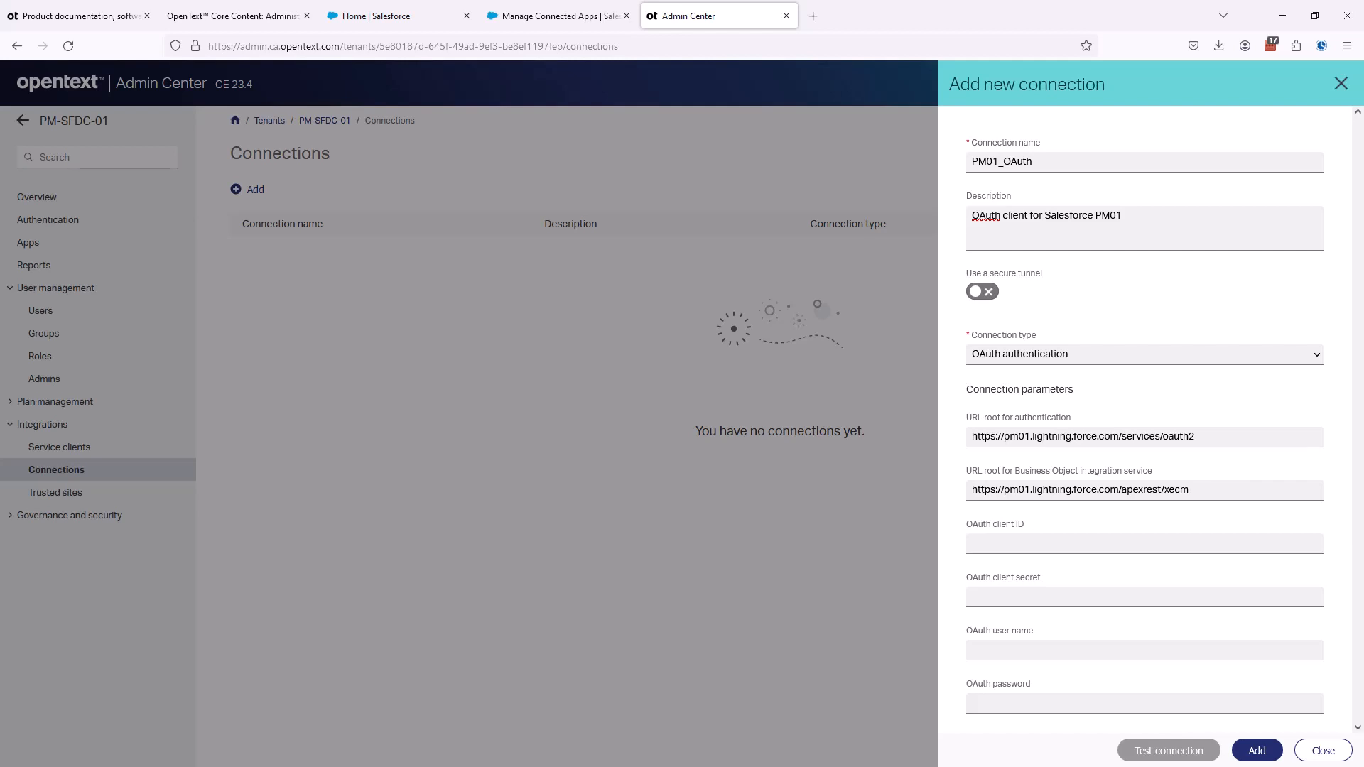
click(1007, 544)
key(ctrl+v)
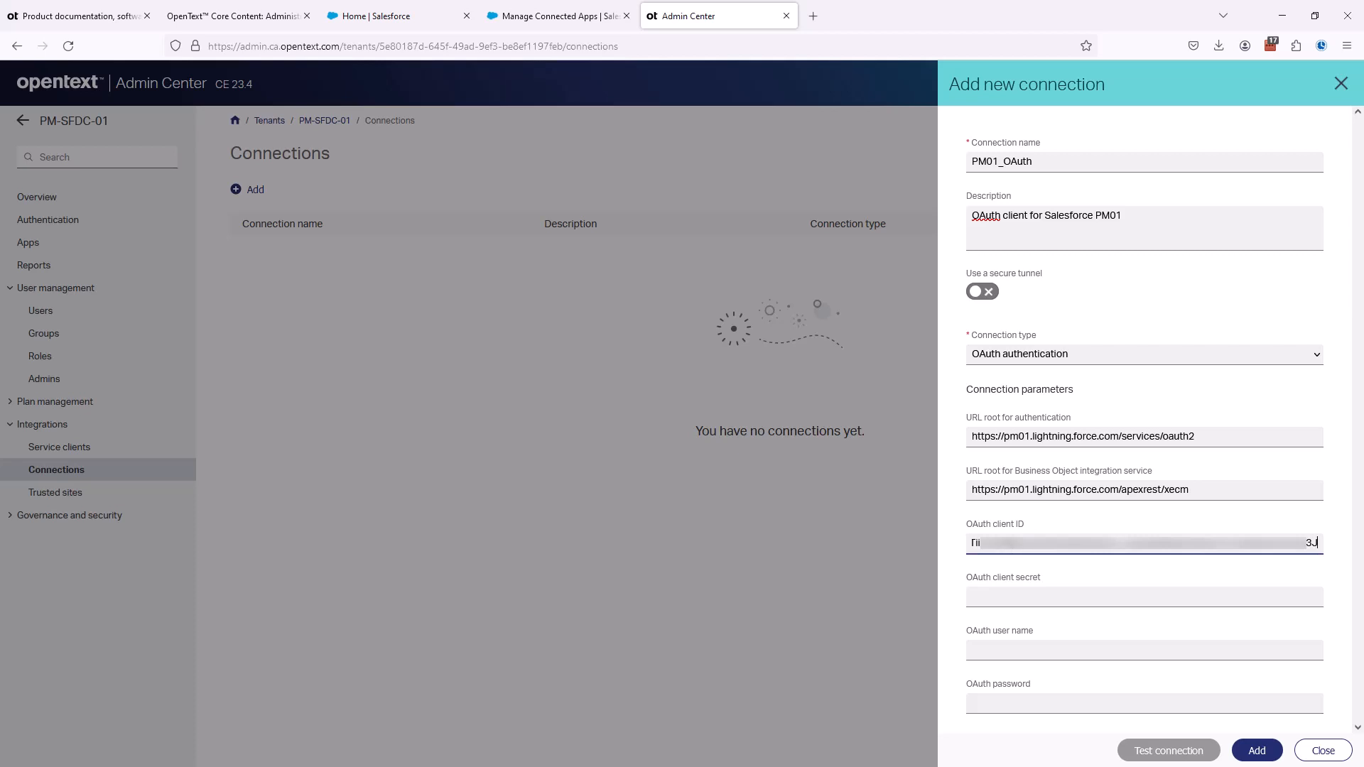
click(976, 597)
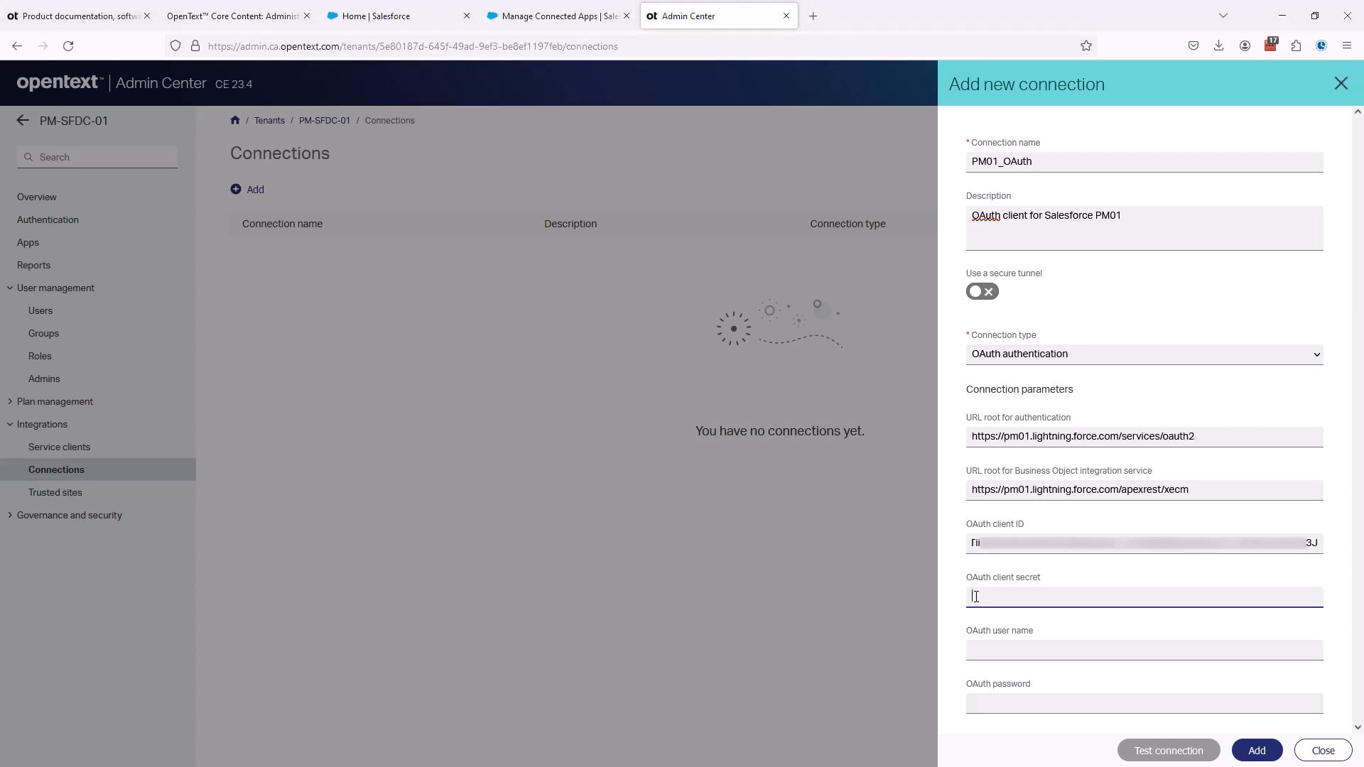
key(ctrl+v)
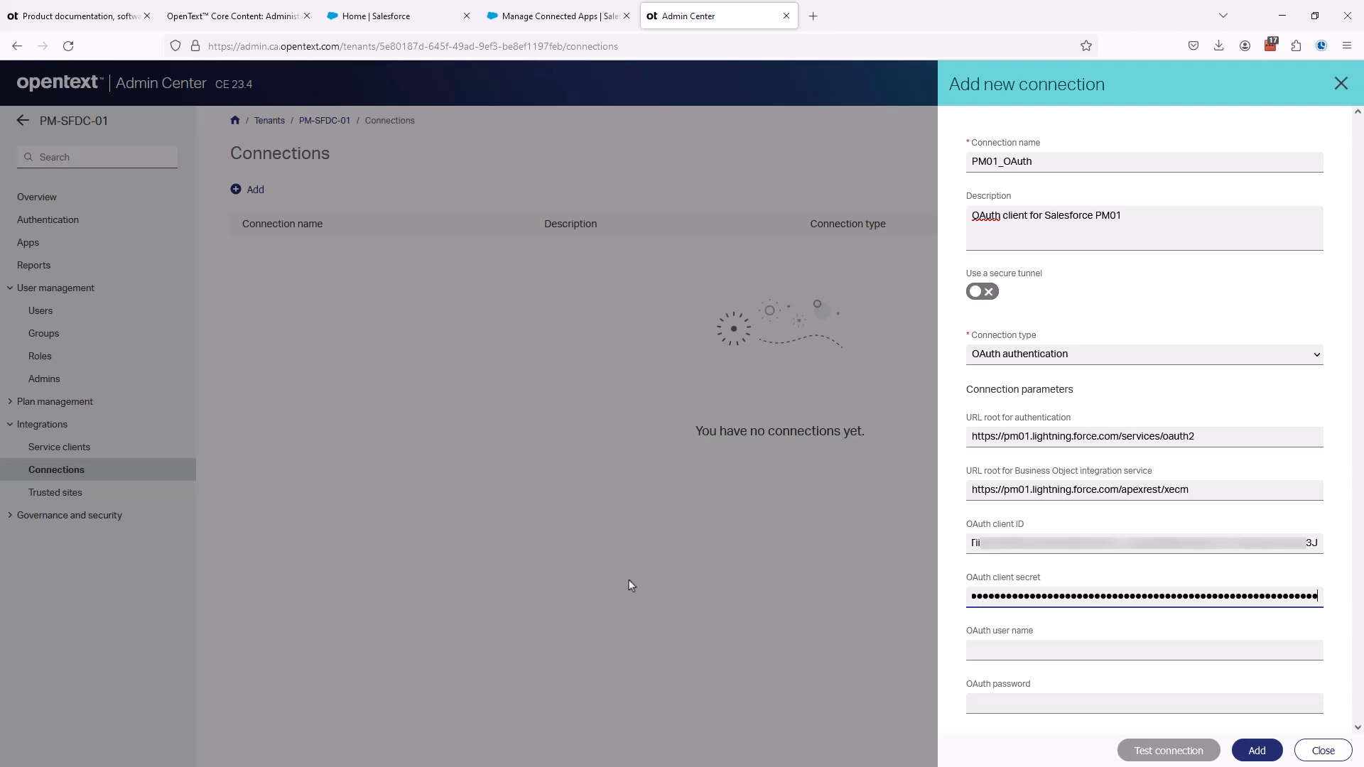
- Check the guide's OAuth user name and password requirements, and reset the administrator's security token in the Salesforce personal settings
click(234, 16)
scroll(556, 486, down, 3)
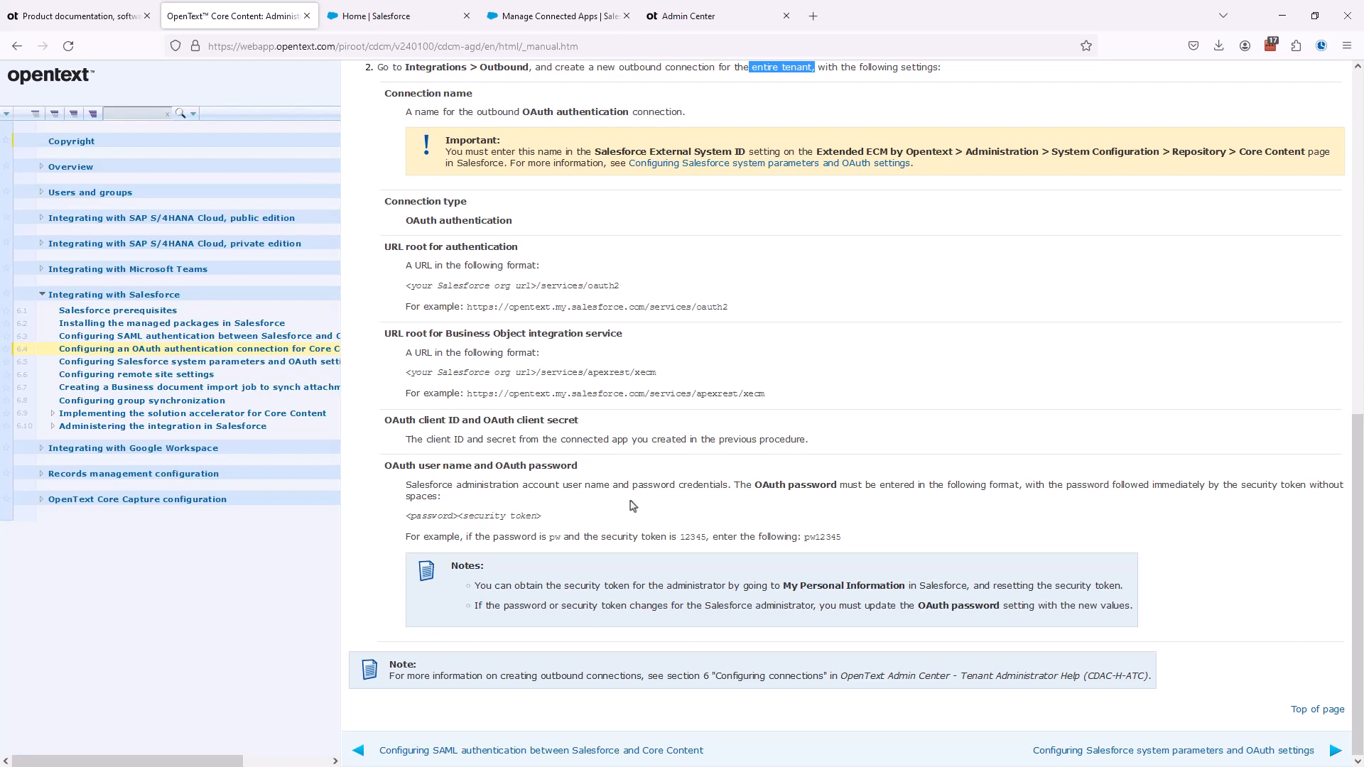
click(526, 21)
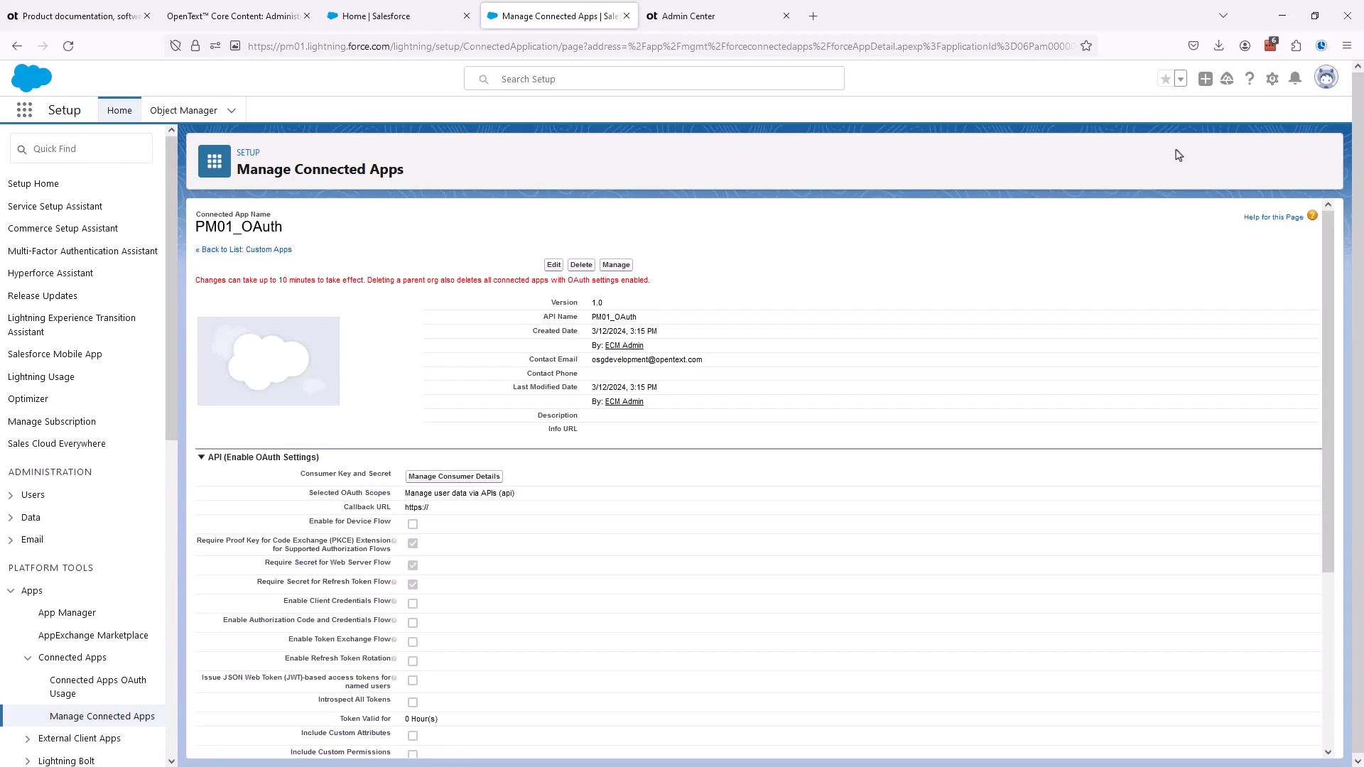
click(1333, 85)
click(1211, 184)
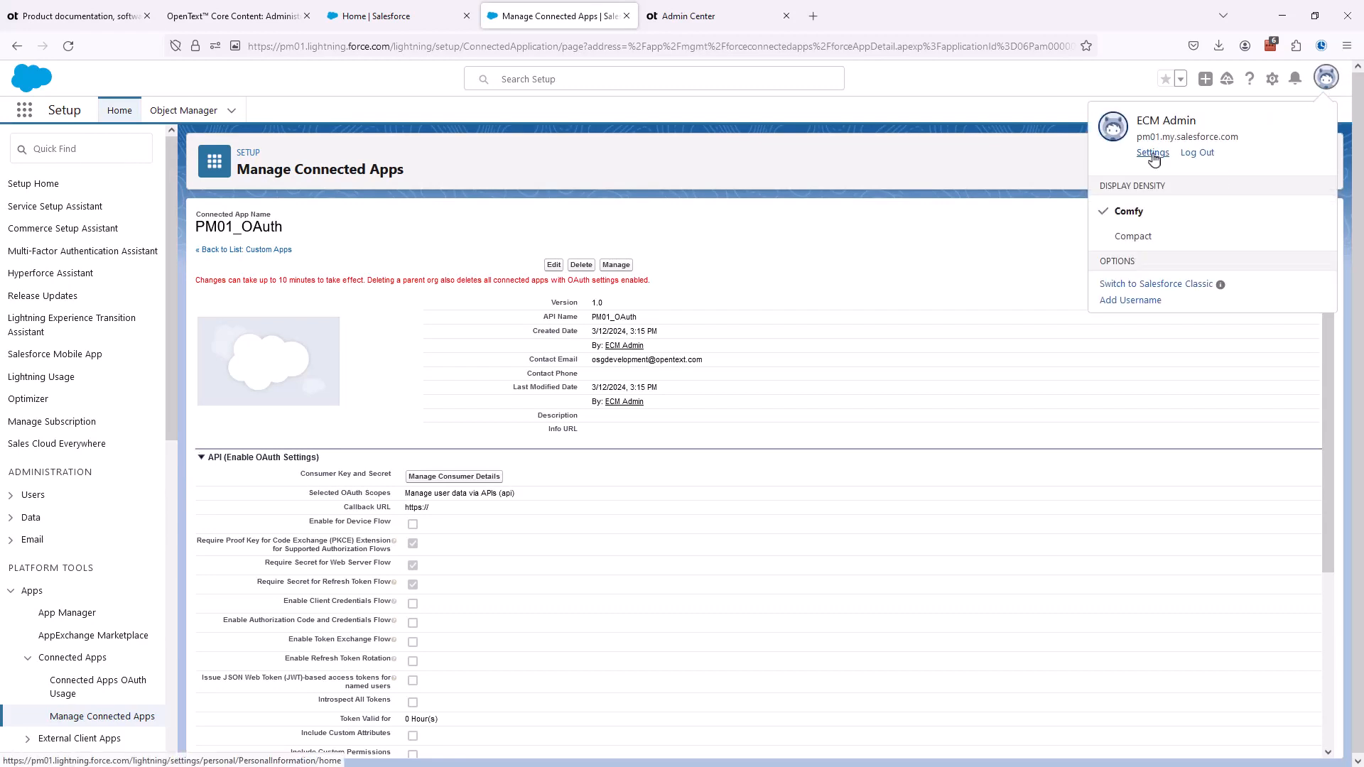
click(1153, 153)
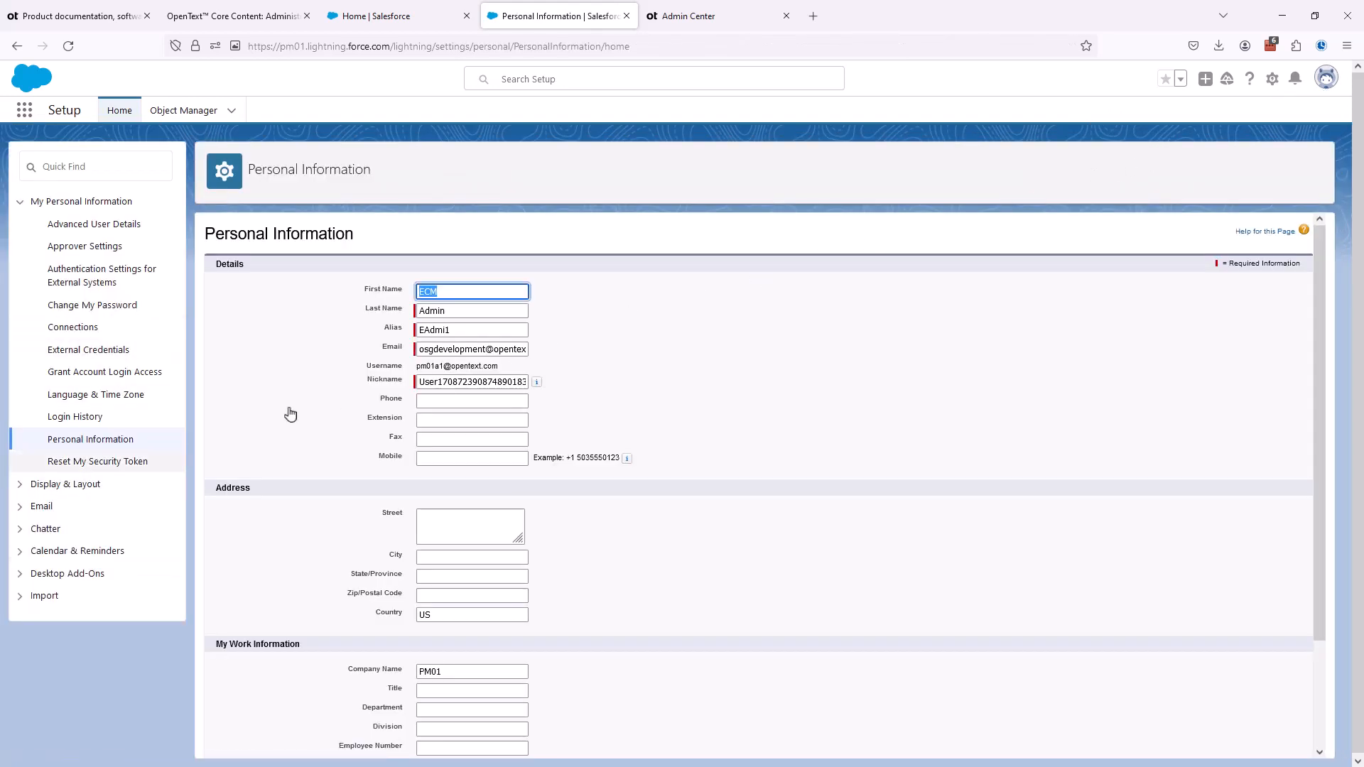
click(100, 467)
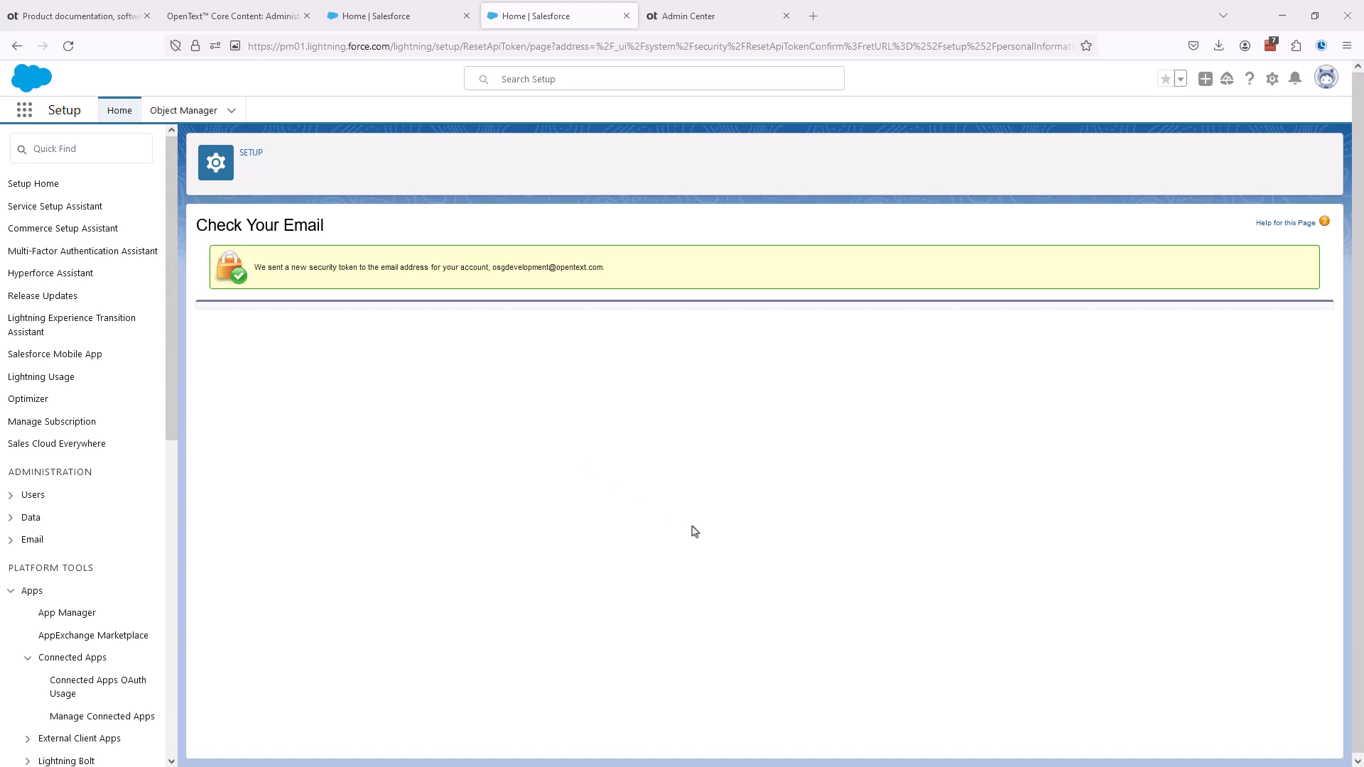
- Enter the Salesforce administrator's user name and OAuth password in the Admin Center connection form and add the connection
click(692, 18)
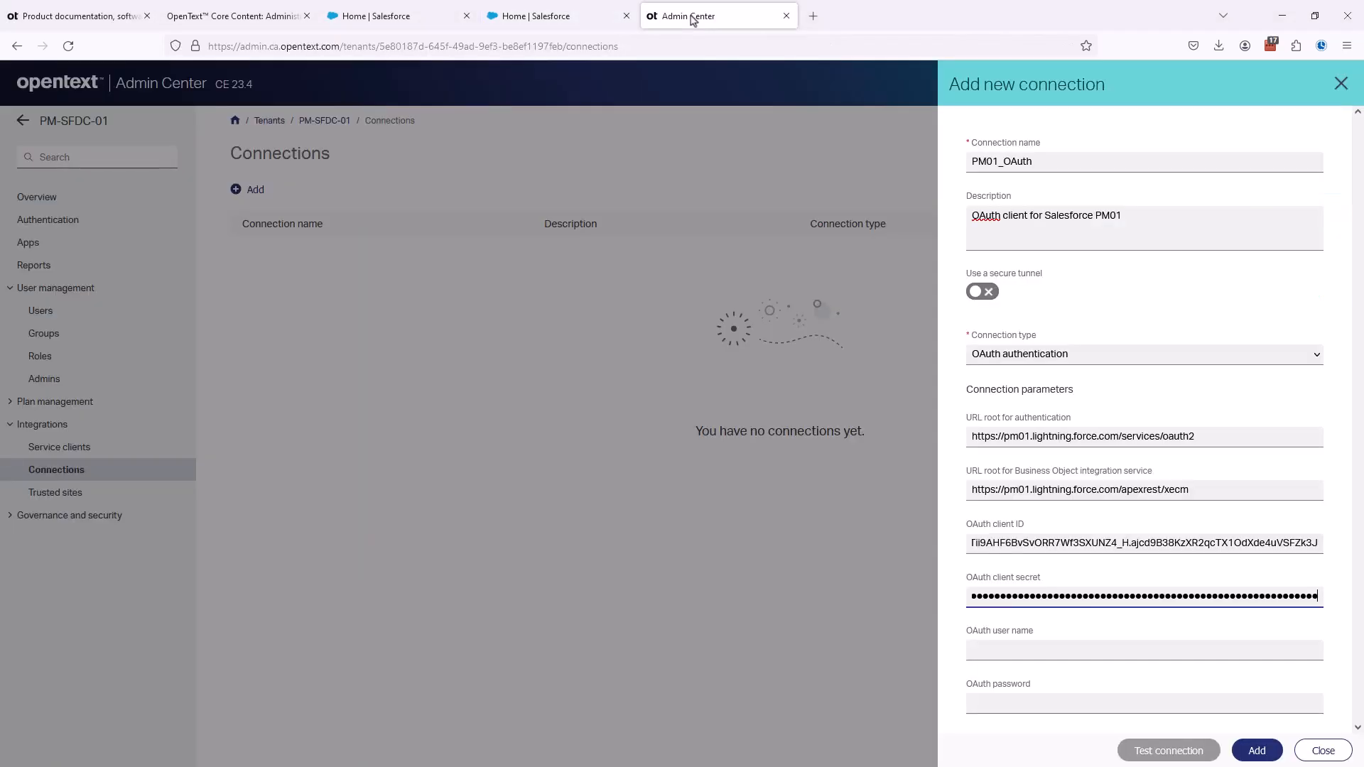
click(987, 650)
key(ctrl+v)
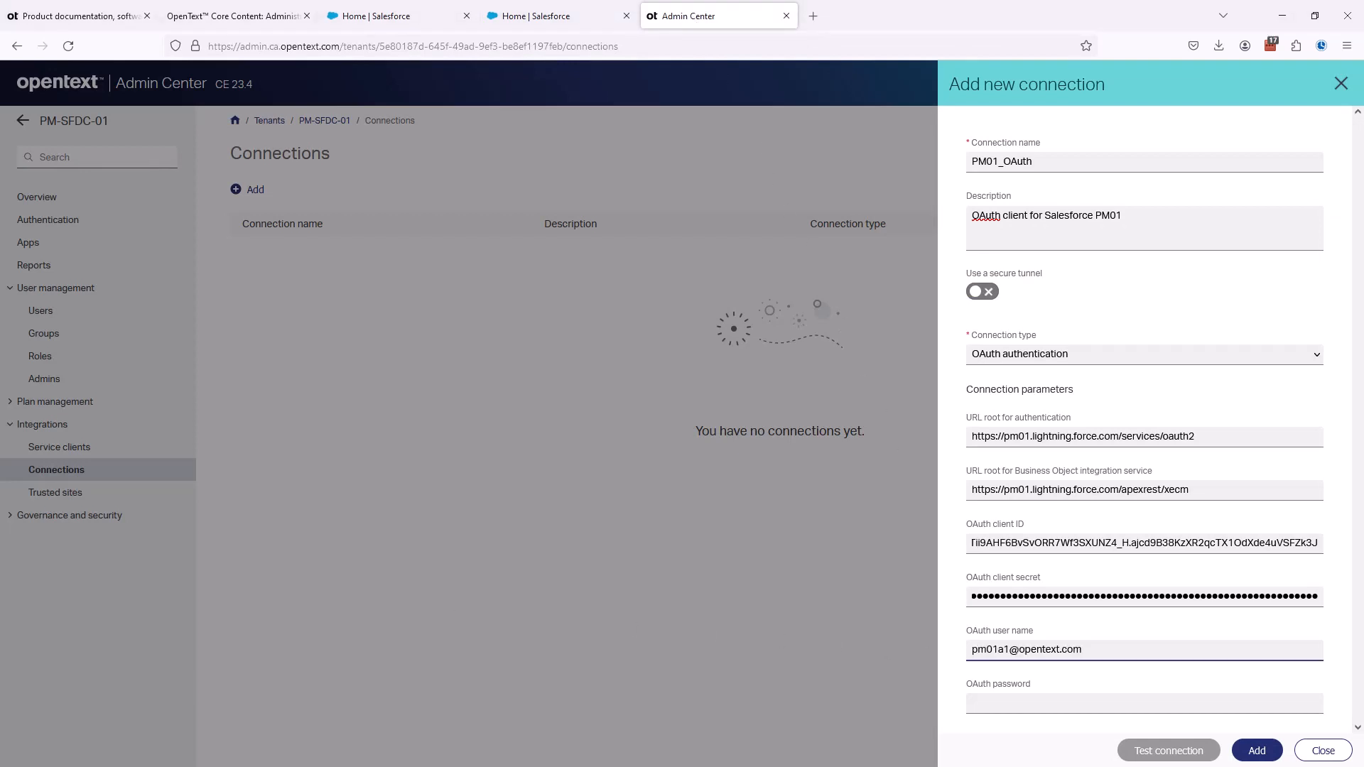
click(987, 704)
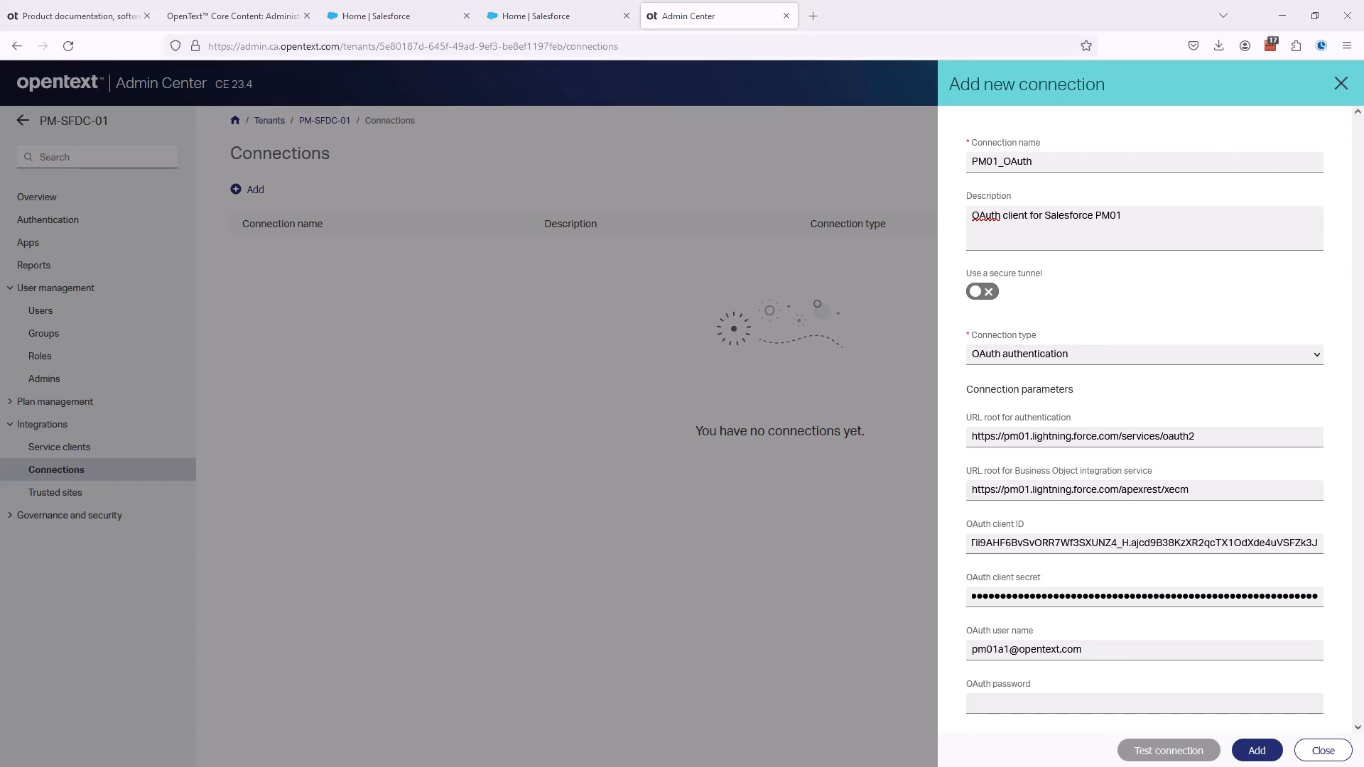
click(982, 702)
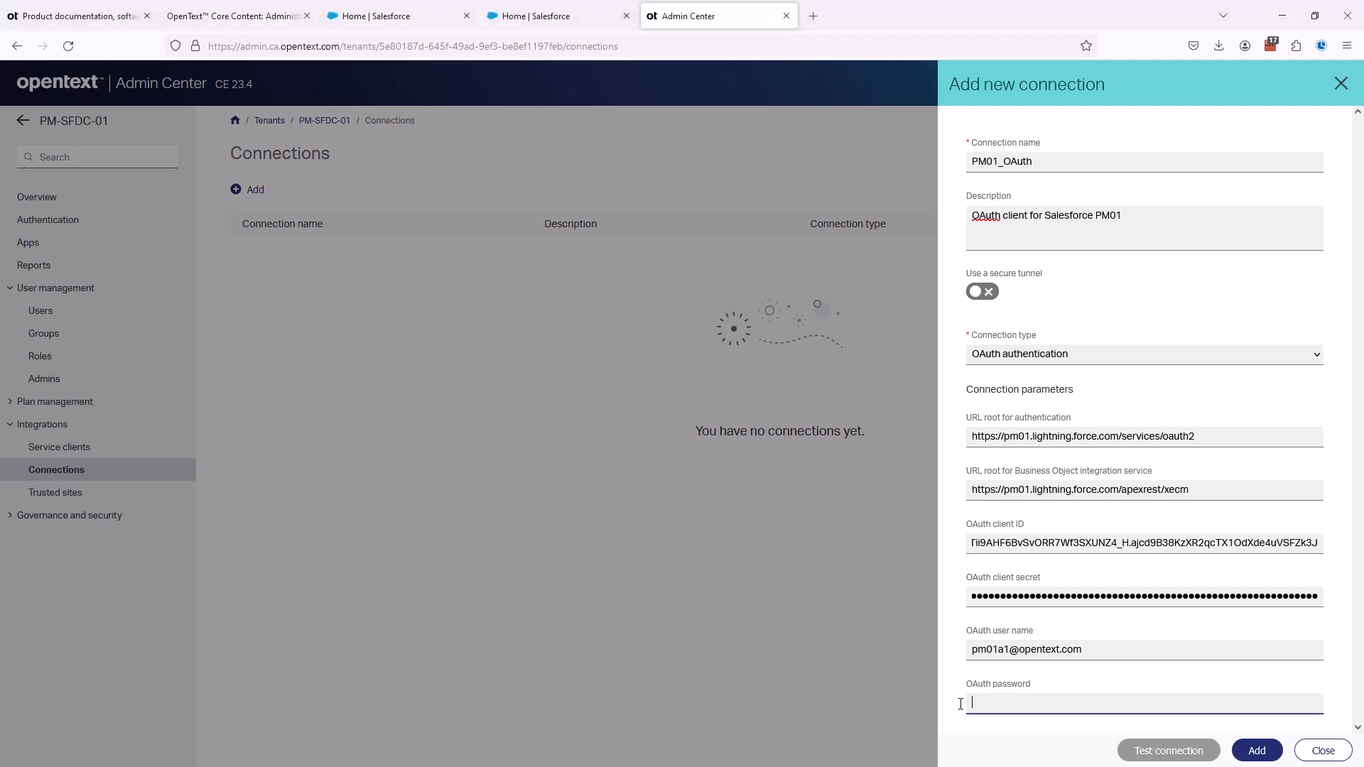
key(ctrl+v)
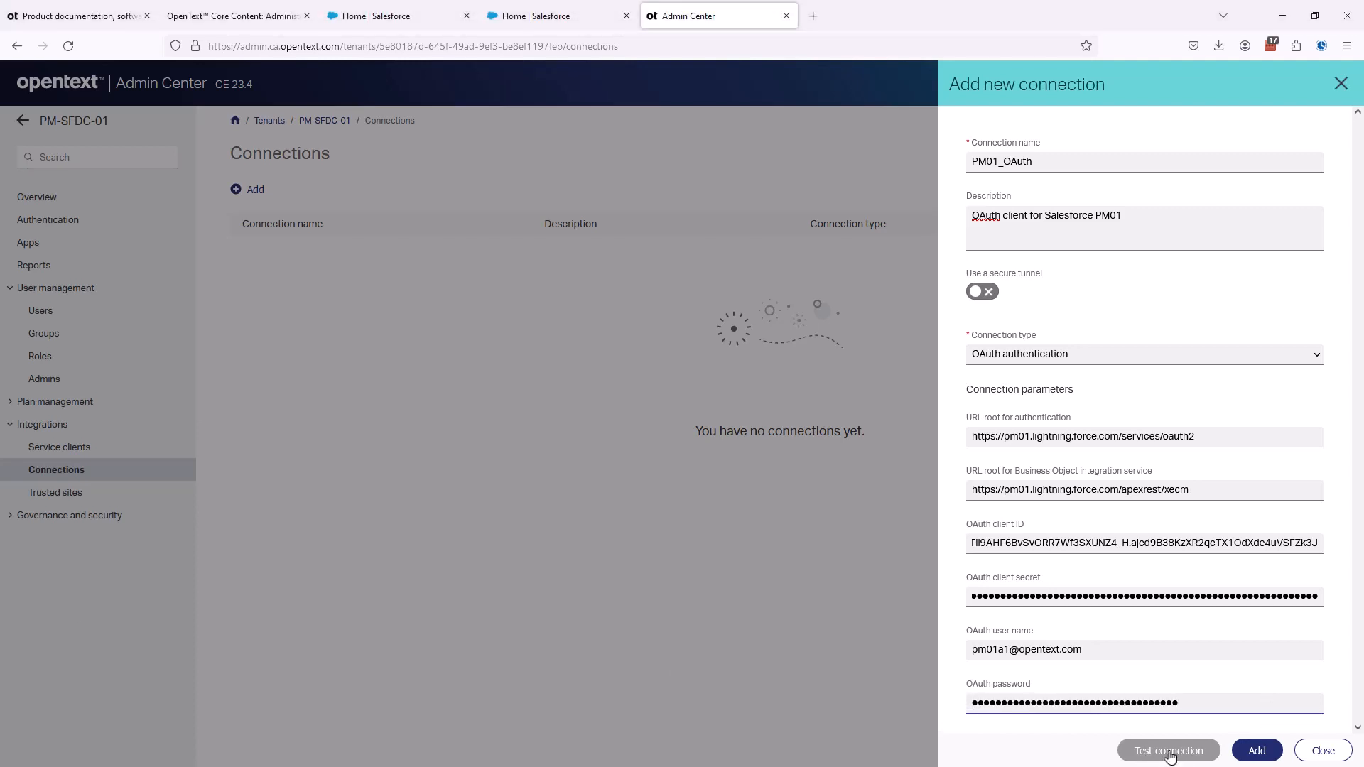
click(1255, 752)
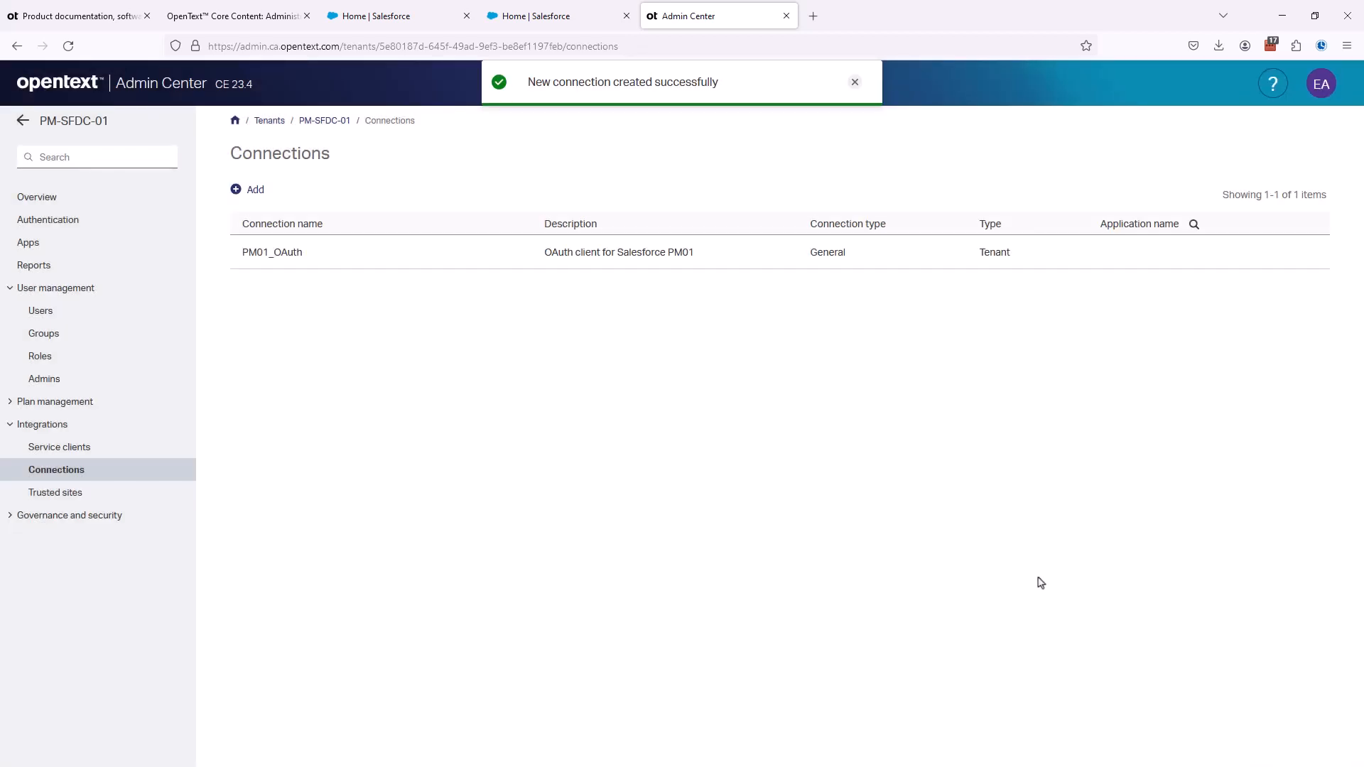
- Review the guide's OAuth connection section and open section 6.5, Configuring Salesforce system parameters and OAuth settings
click(248, 17)
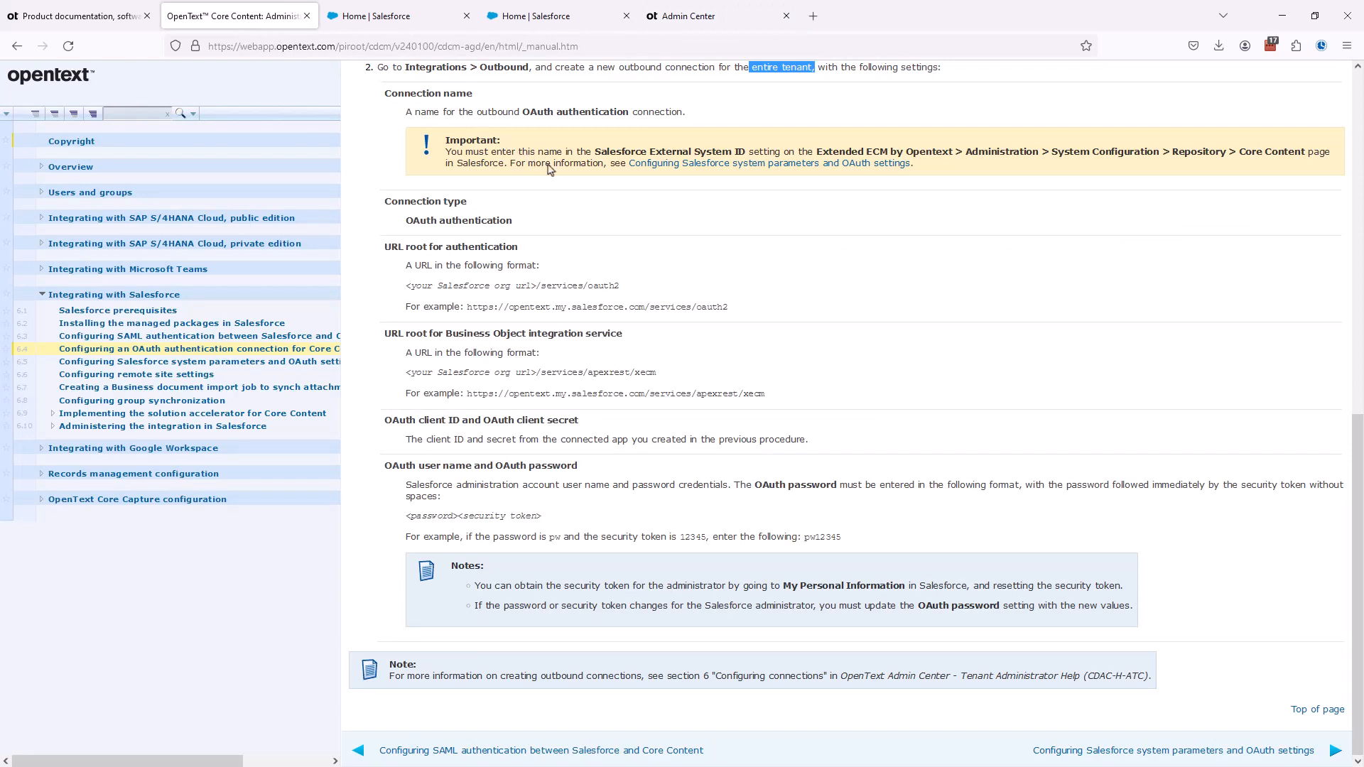
scroll(548, 169, up, 2)
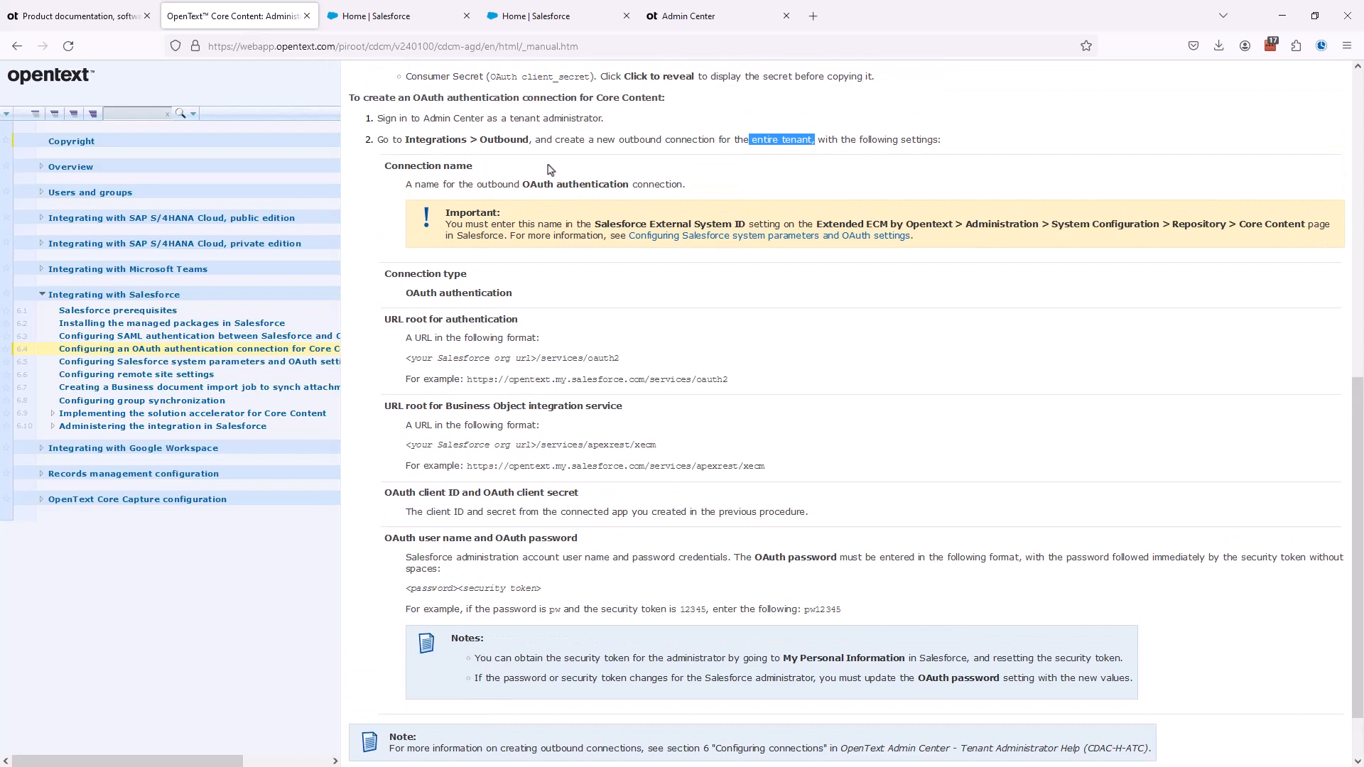
scroll(525, 387, down, 2)
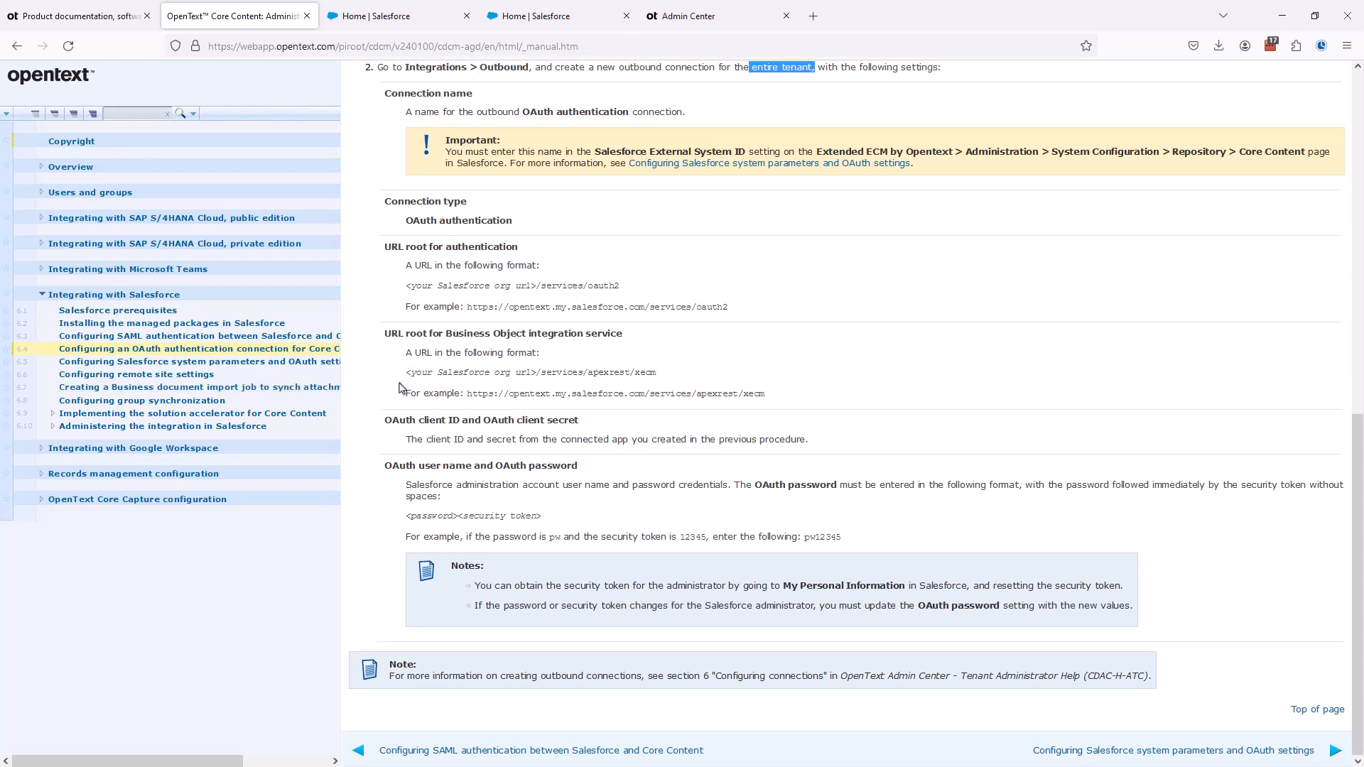
click(312, 365)
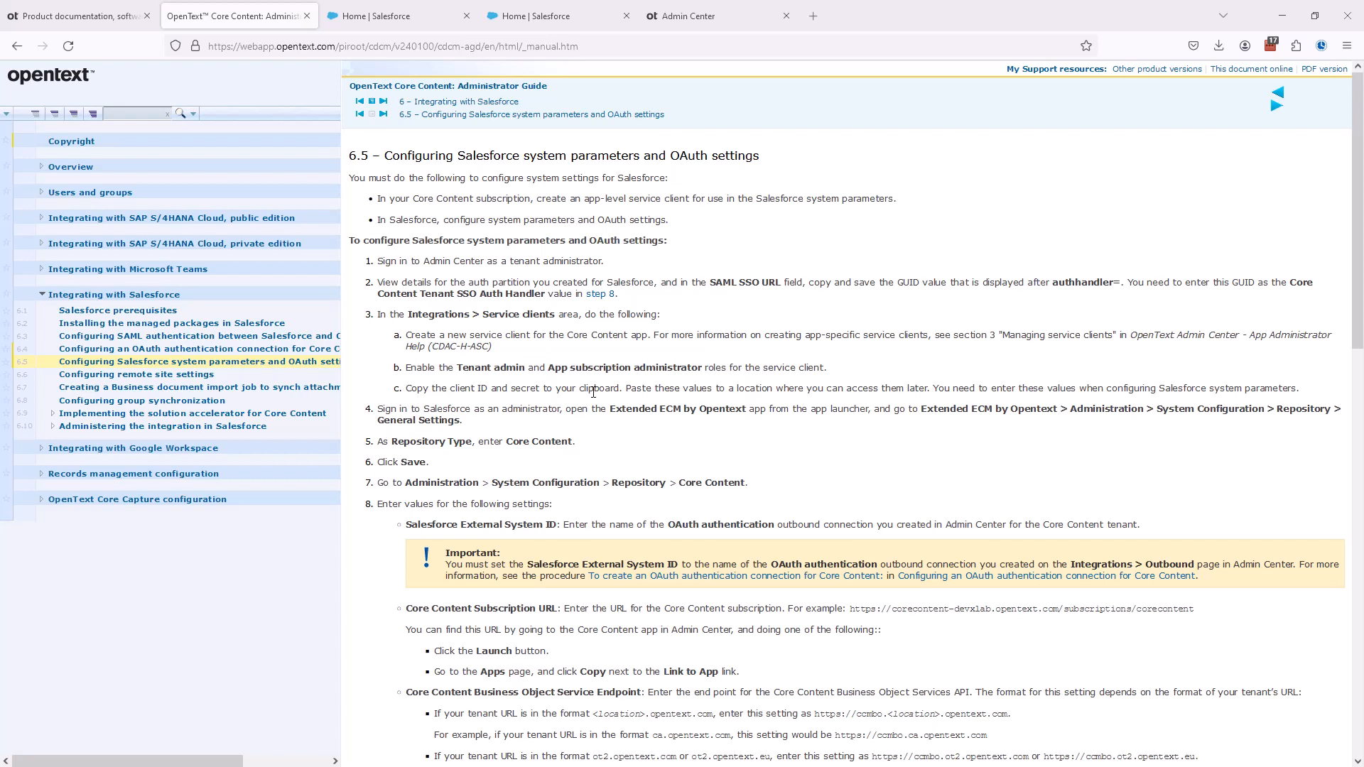
- In Admin Center, start a new app-specific service client connected to the Core Content app PM-SFDC-01-ccontent
key(ctrl+Tab)
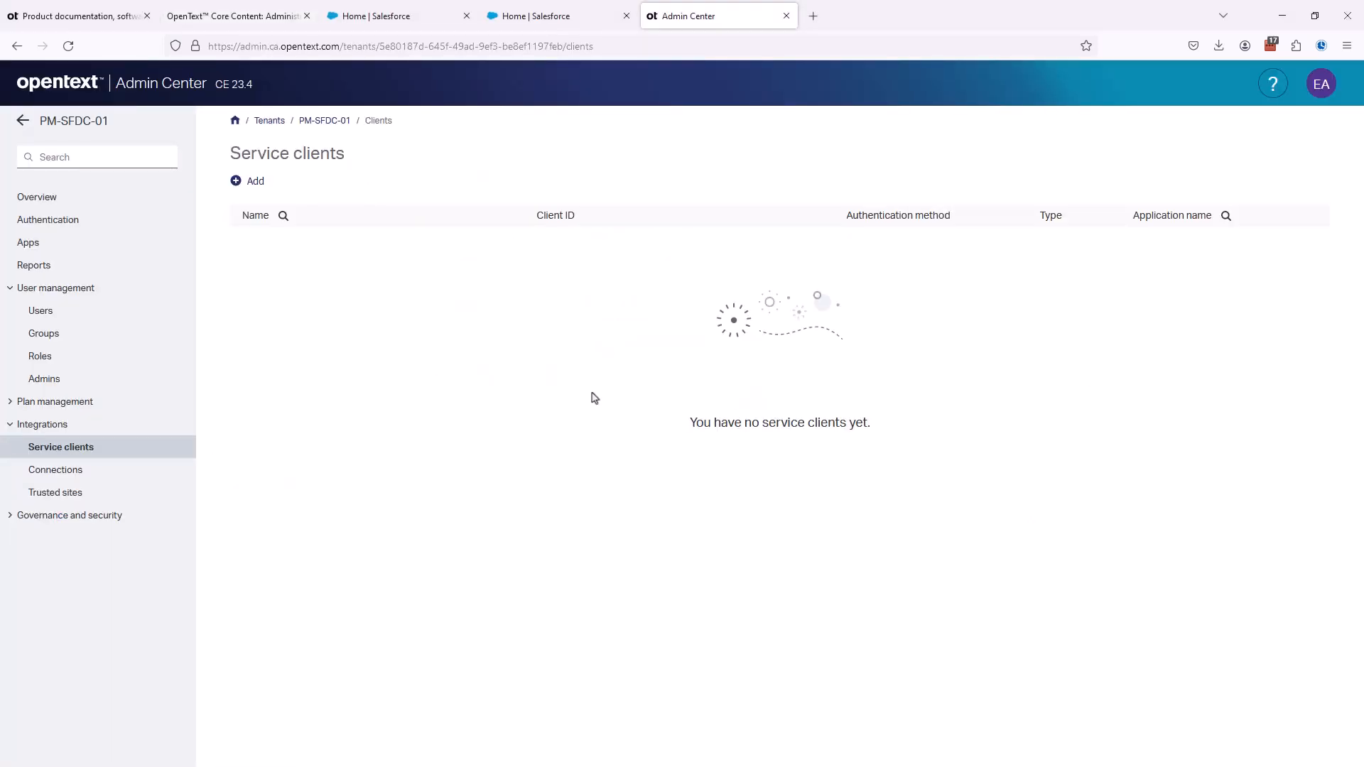
click(253, 183)
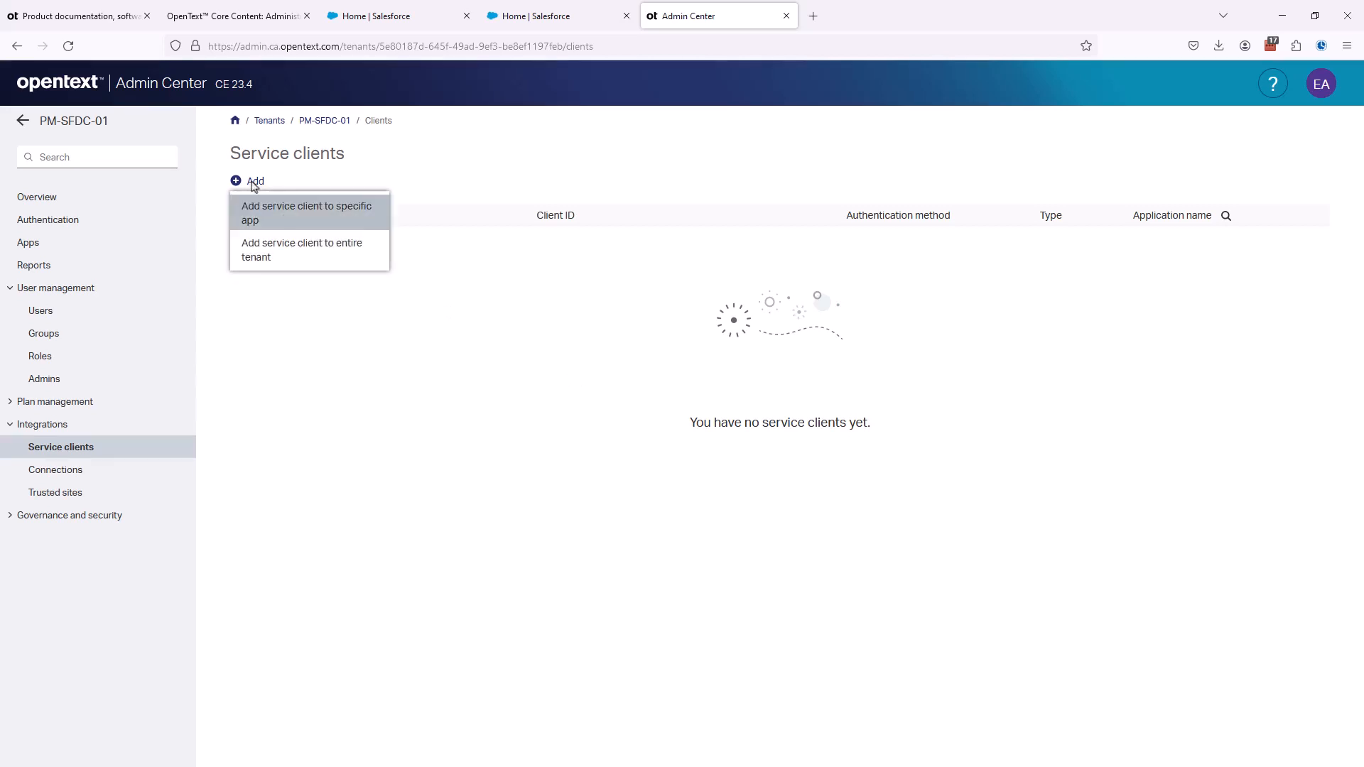
click(250, 217)
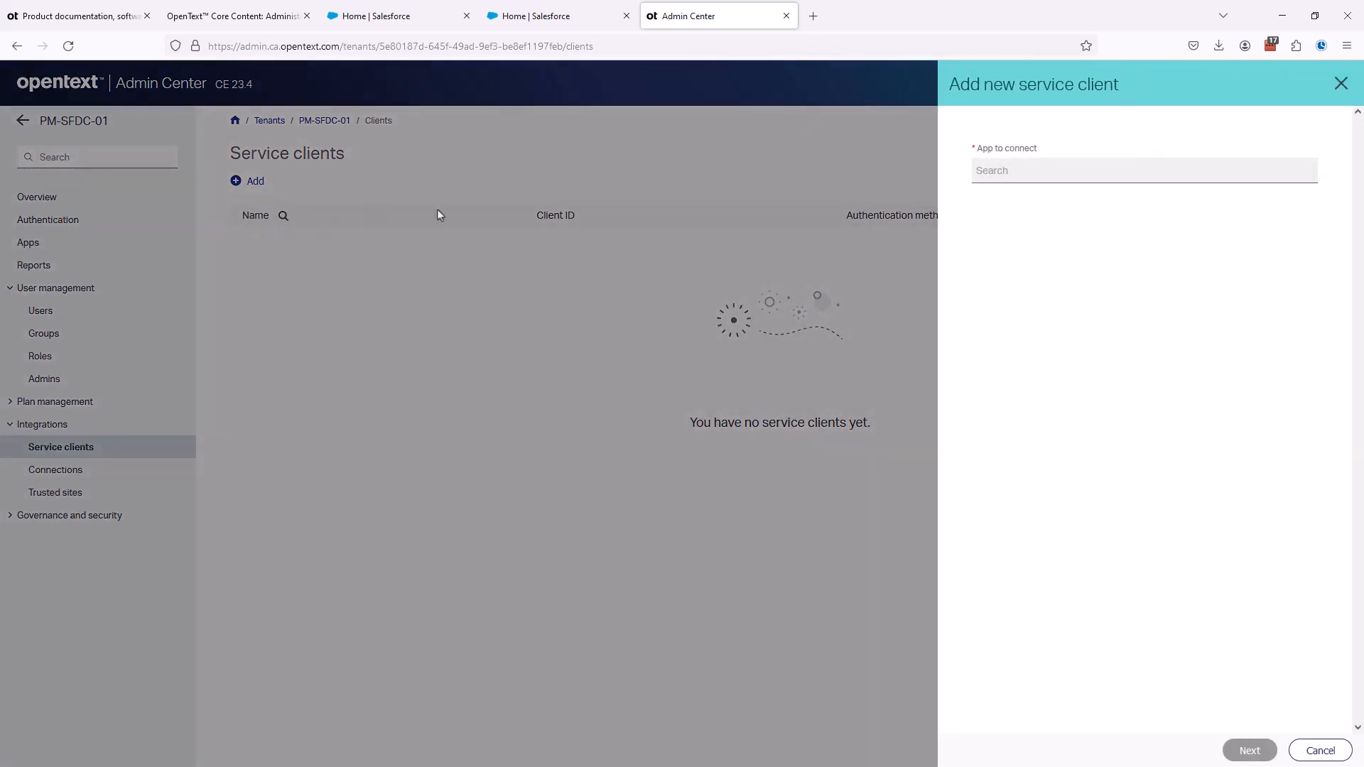
click(993, 174)
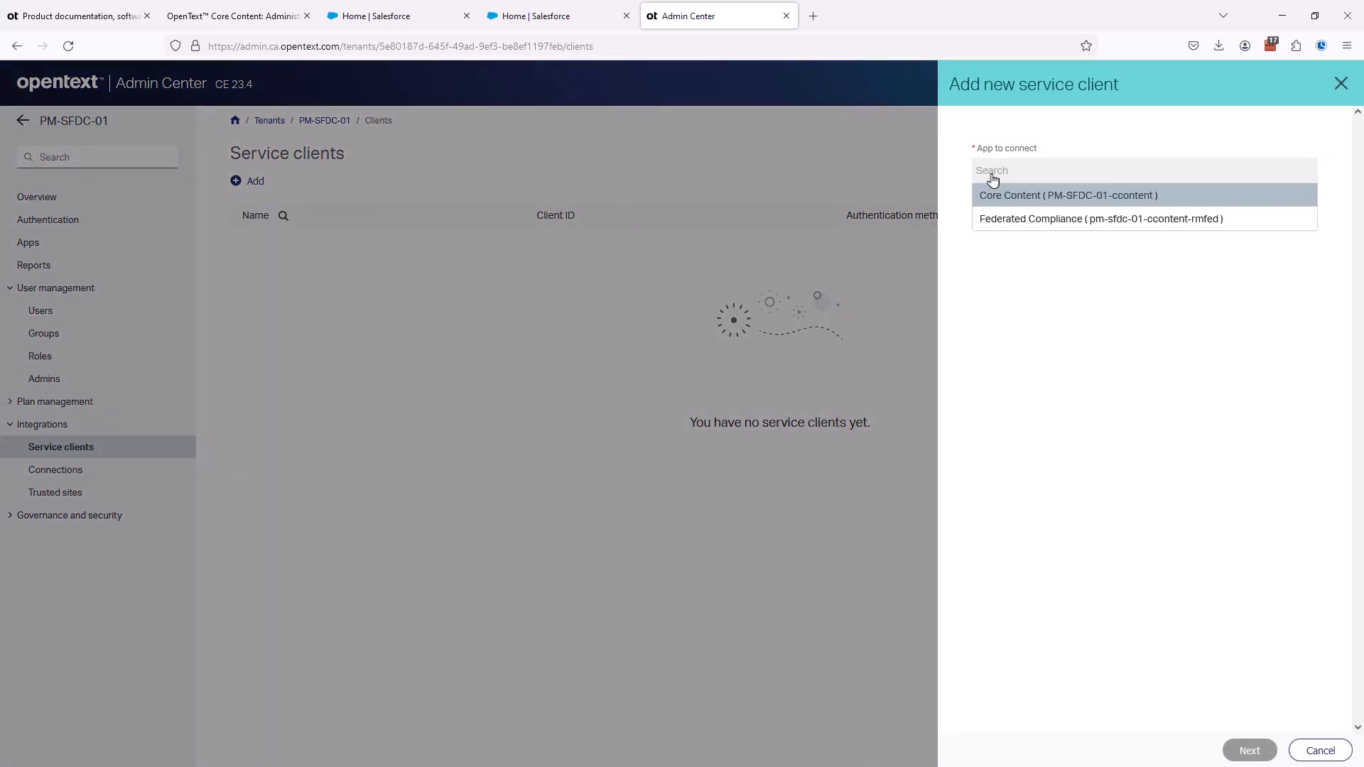
click(1095, 203)
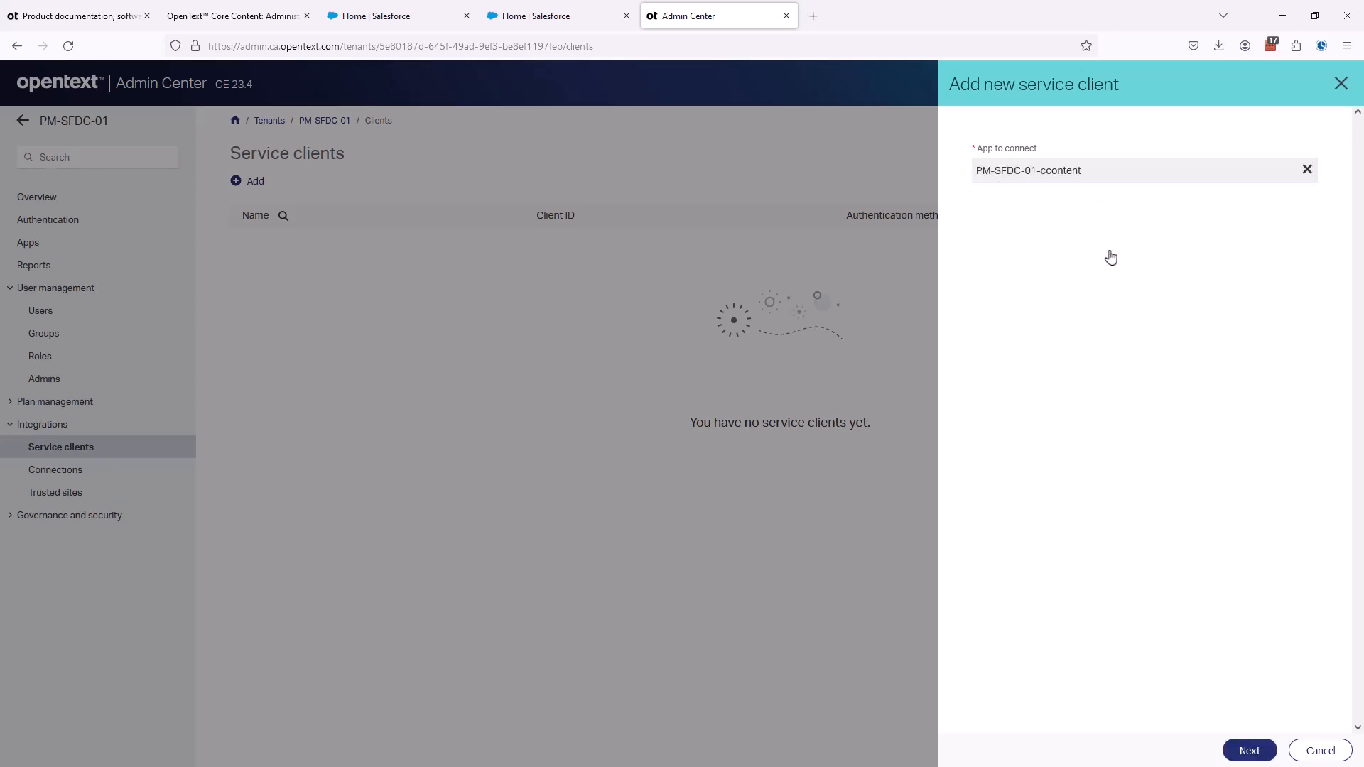
click(1252, 754)
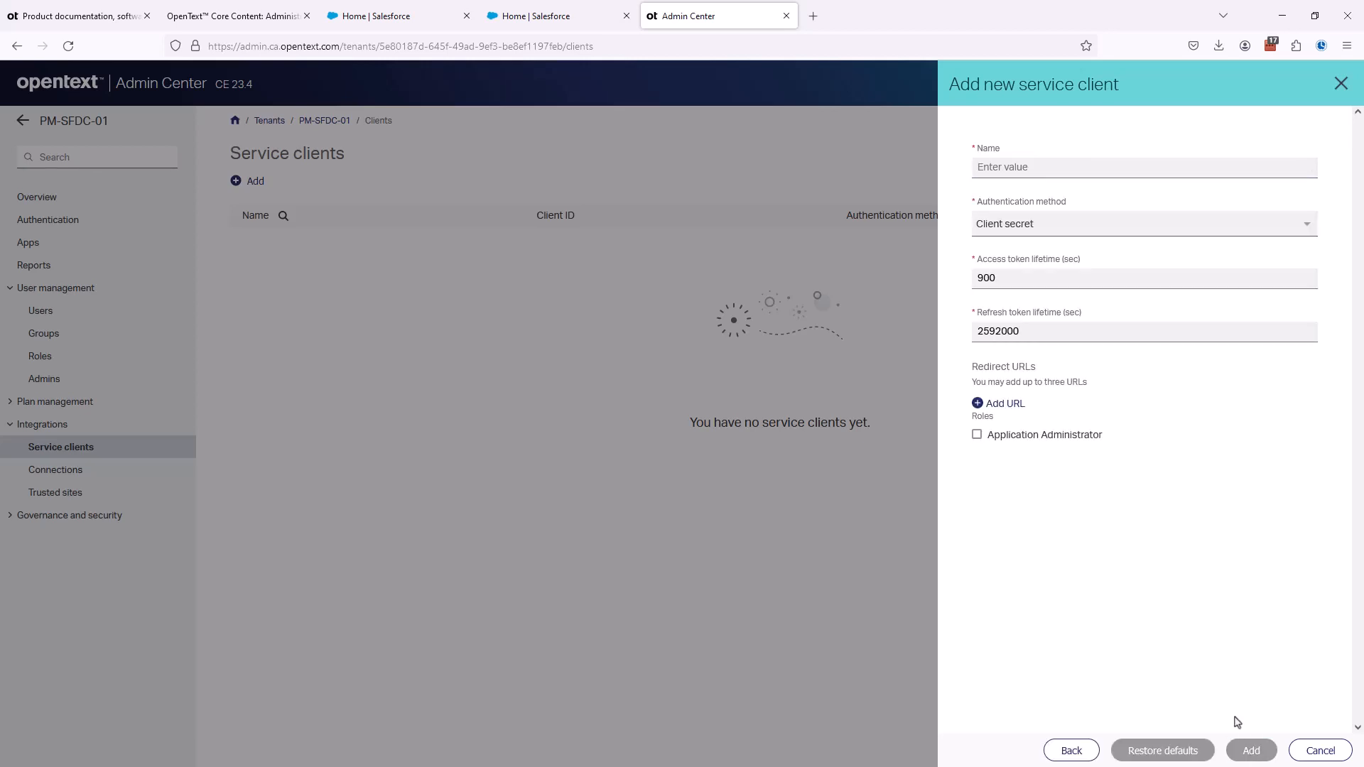
- Name the service client PM01_Client, keep Client secret authentication, assign the Application Administrator role, and add it
click(991, 172)
text(PM01_Client)
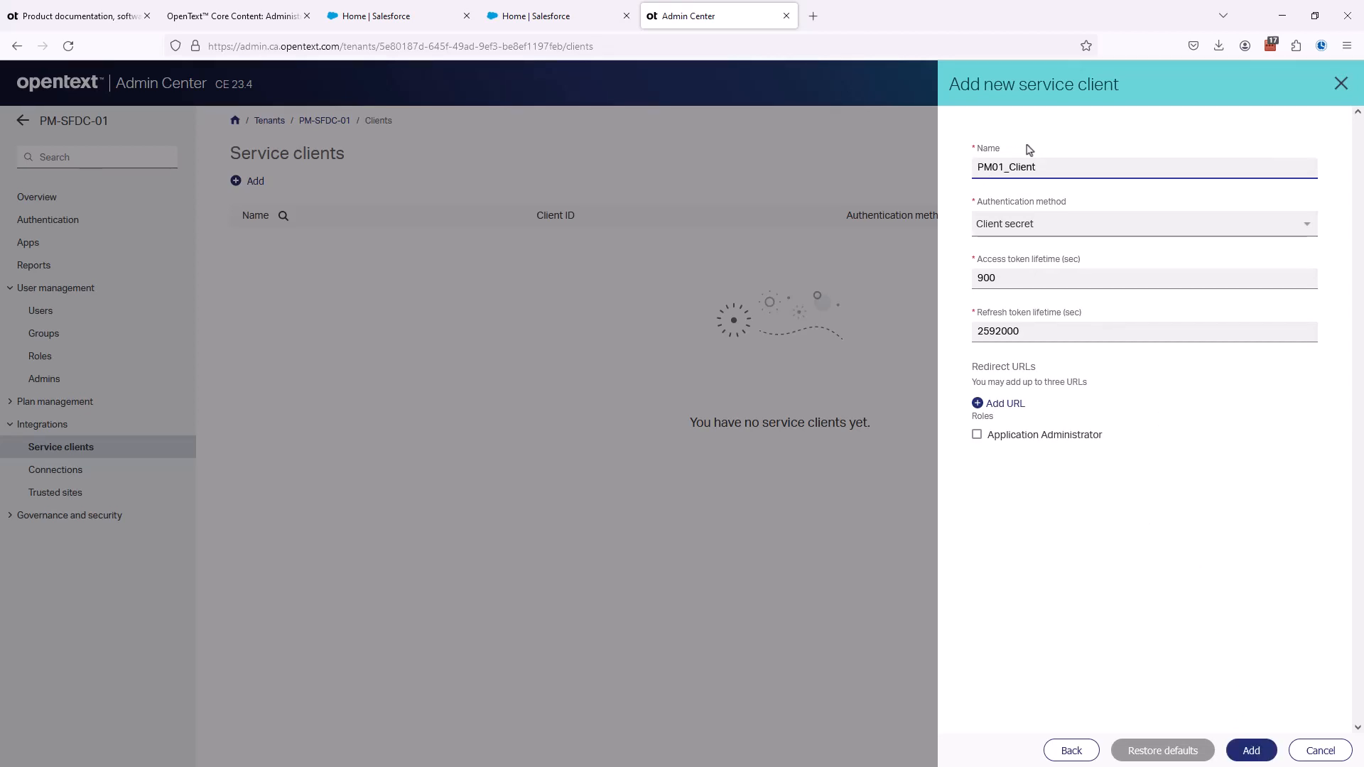
click(1008, 225)
click(1013, 230)
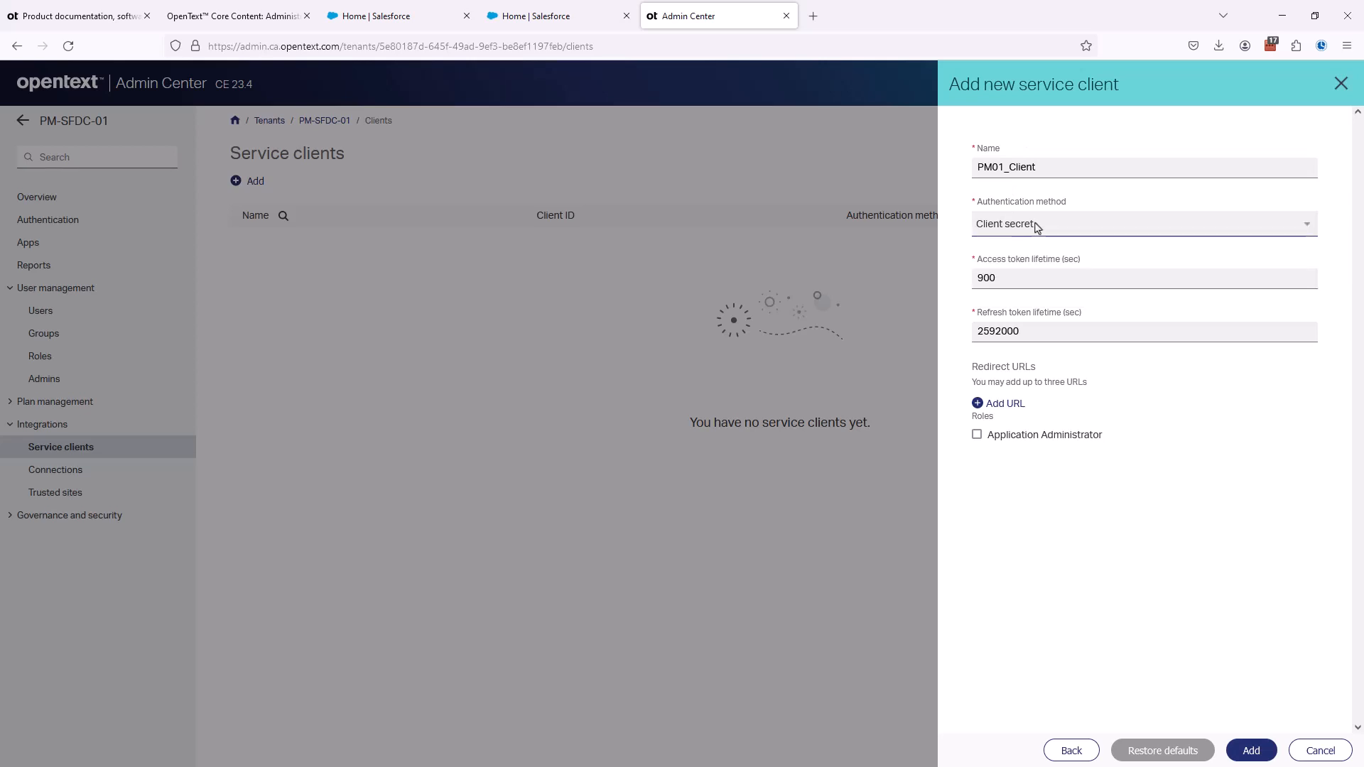
click(997, 277)
click(977, 436)
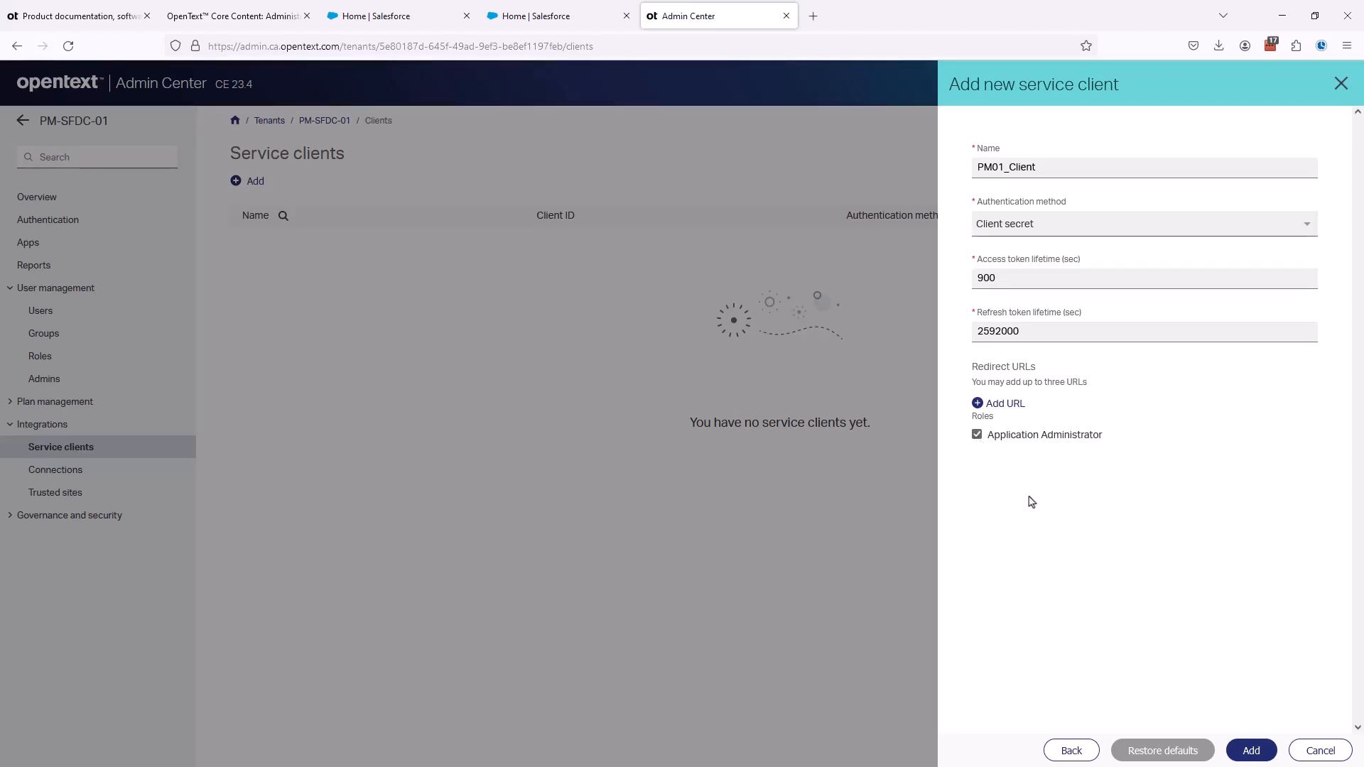
click(1252, 751)
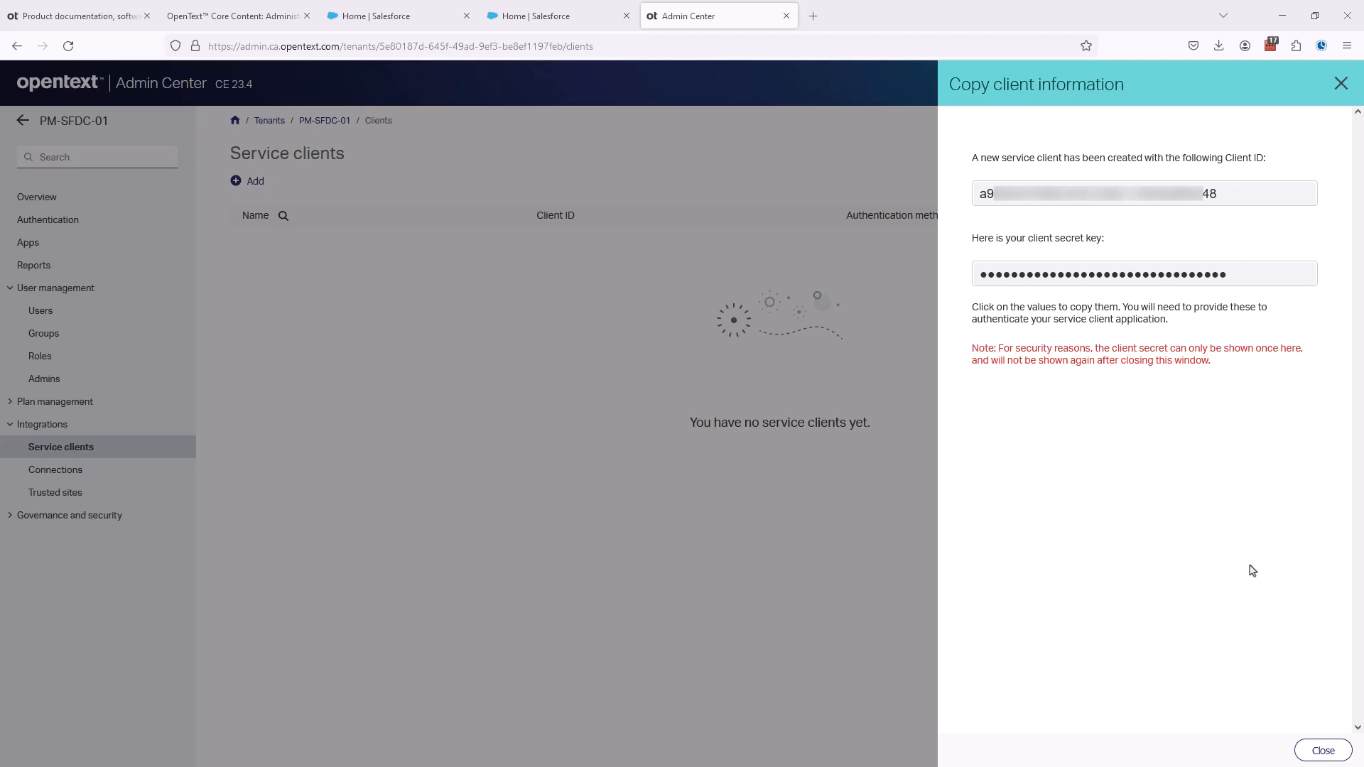
click(1321, 752)
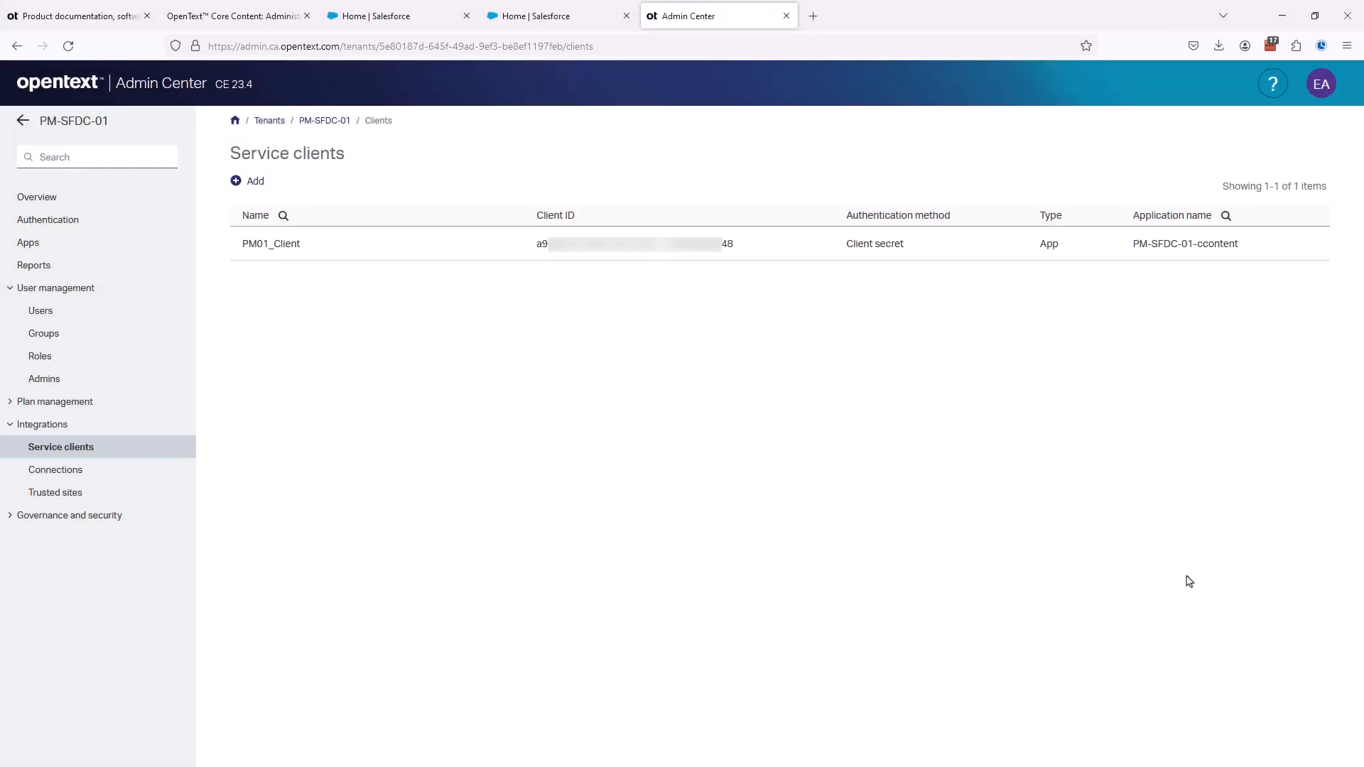
- Check the system parameter steps in the guide's section 6.5, and open the Extended ECM by OpenText app in Salesforce
click(210, 18)
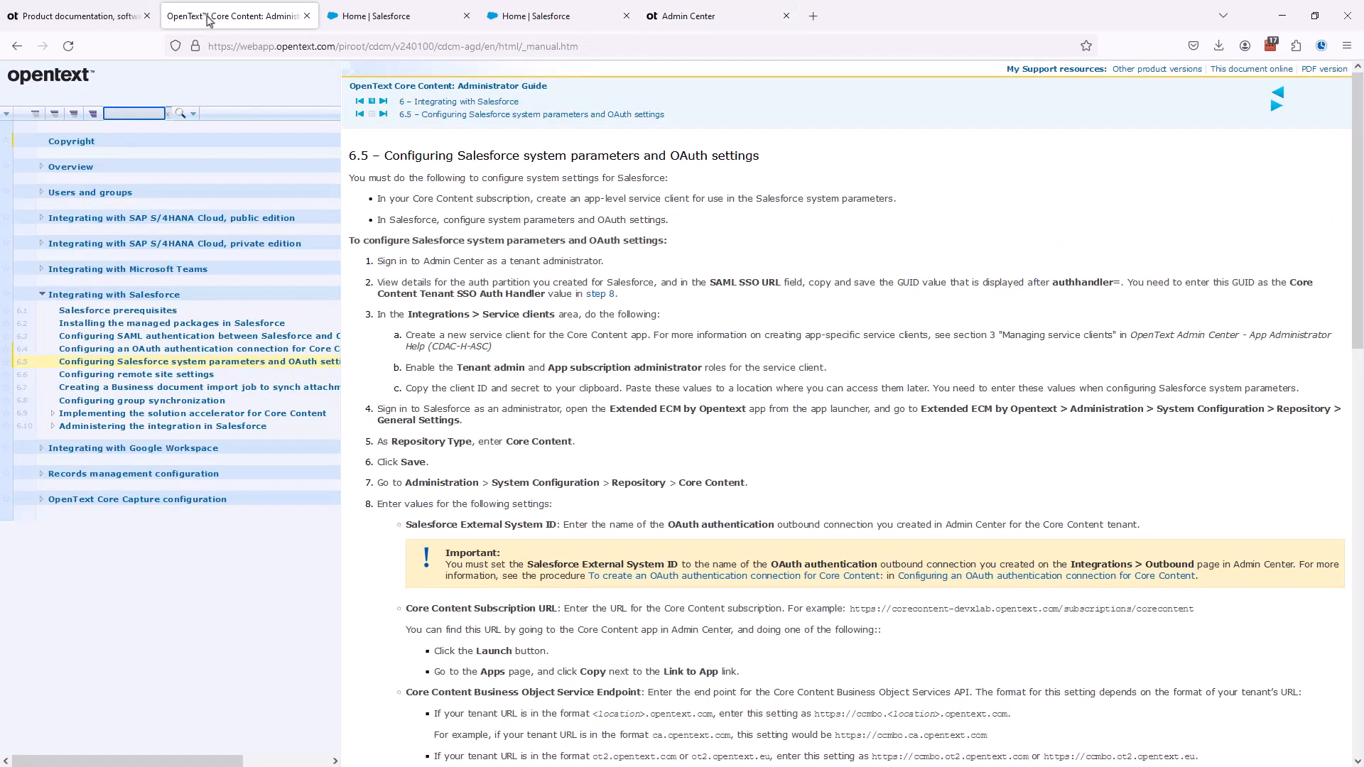
scroll(509, 328, down, 2)
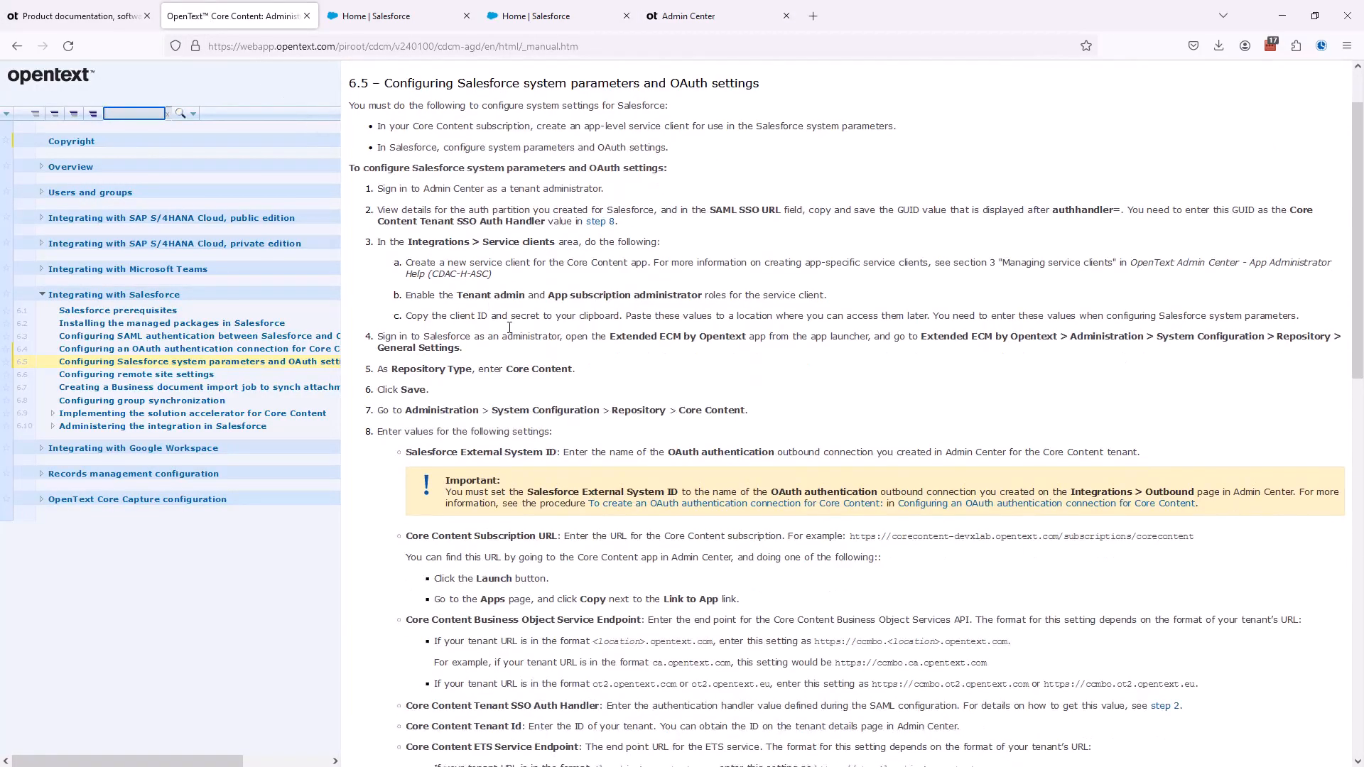
scroll(509, 327, down, 4)
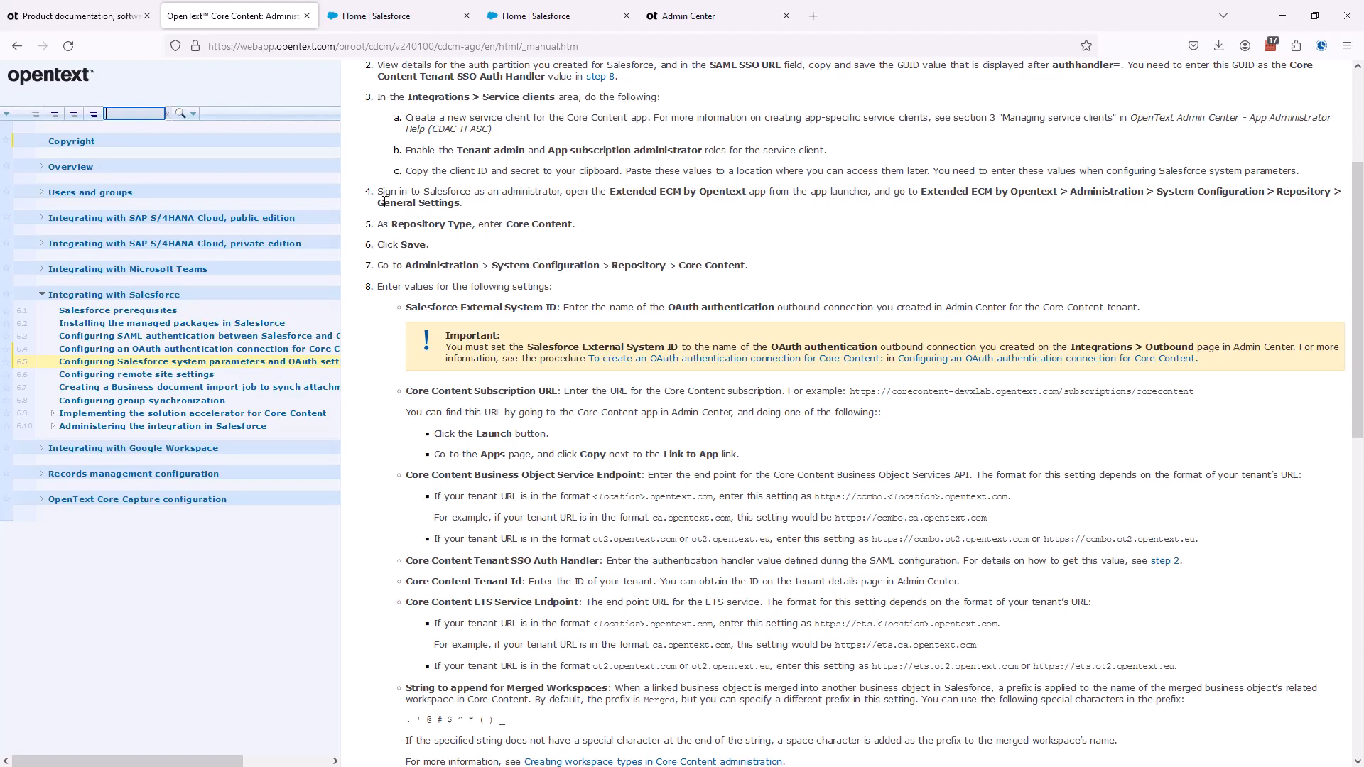
key(ctrl+4)
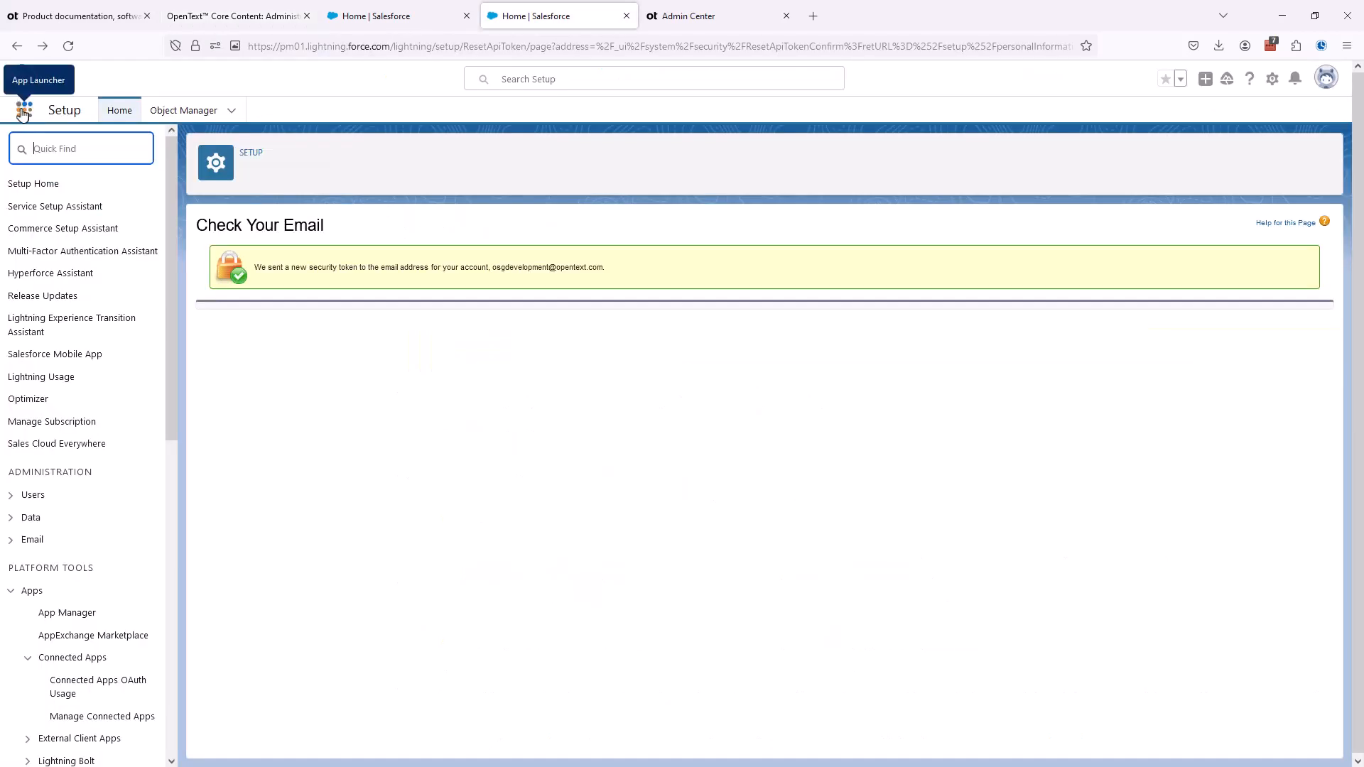
click(23, 112)
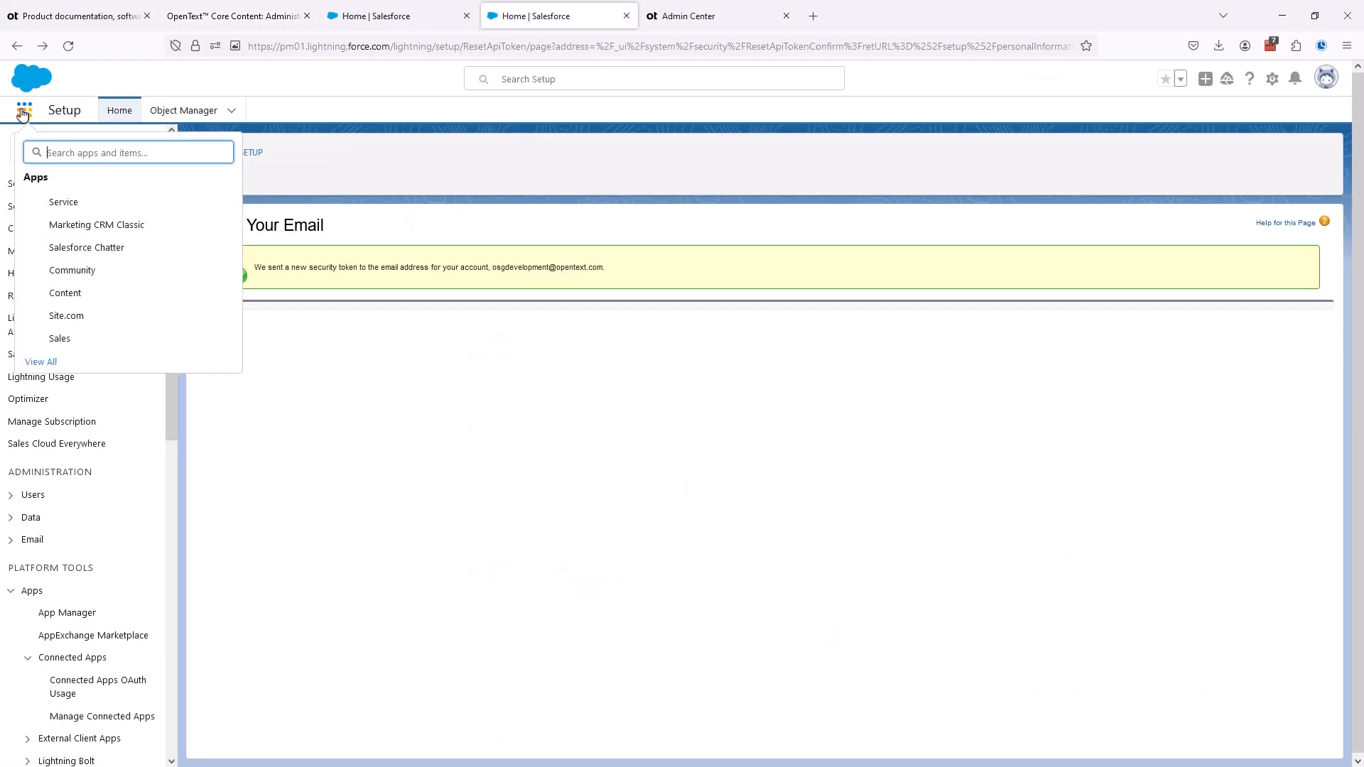
text(ex)
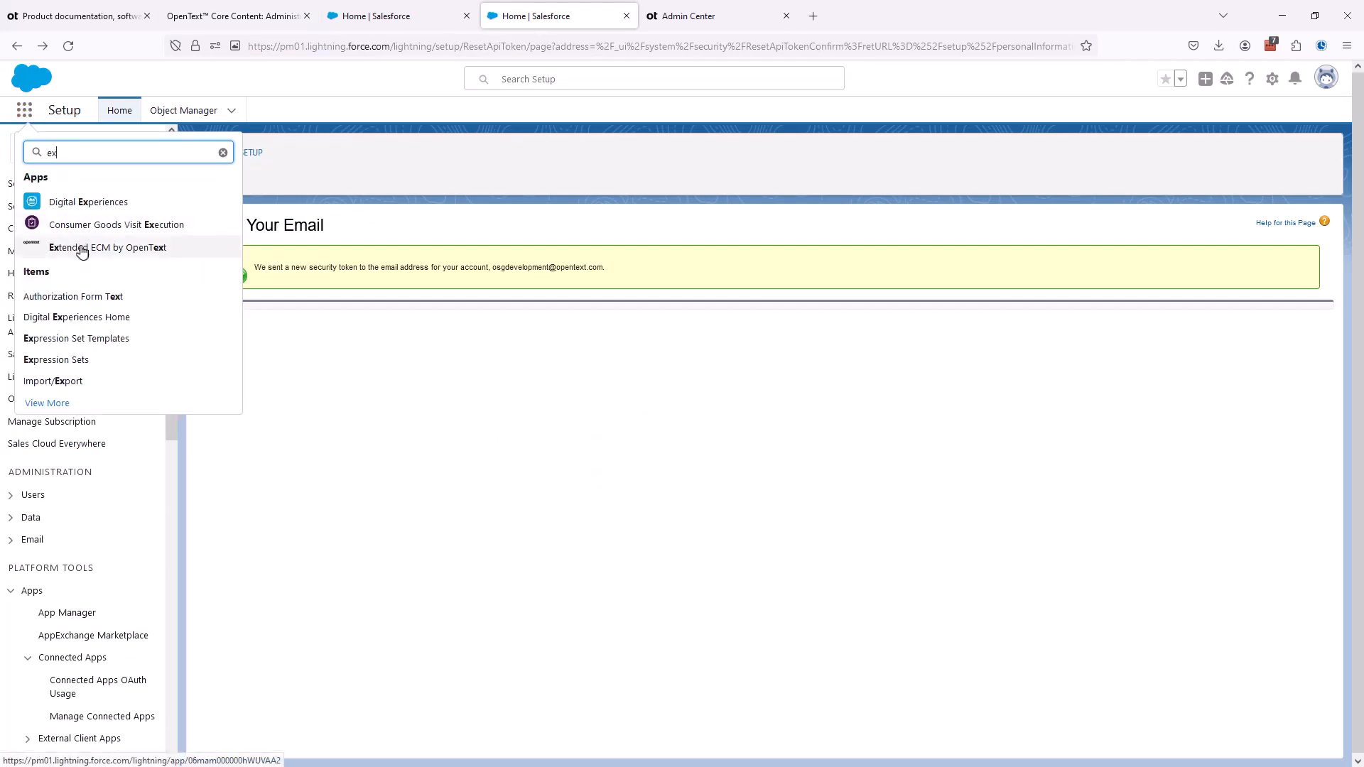
click(82, 249)
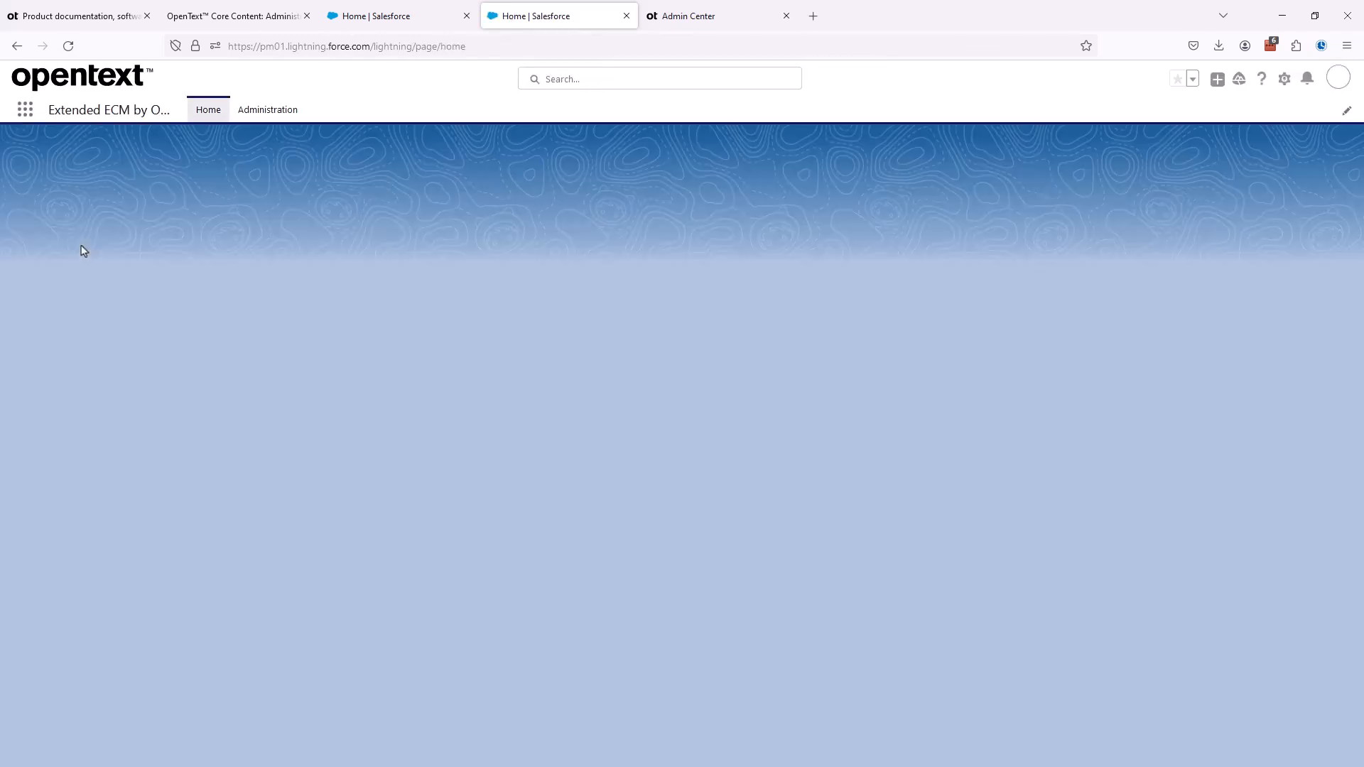
- Open the repository General Settings in the Extended ECM administration and make sure the Repository Type is Core Content, as the guide requires
click(268, 111)
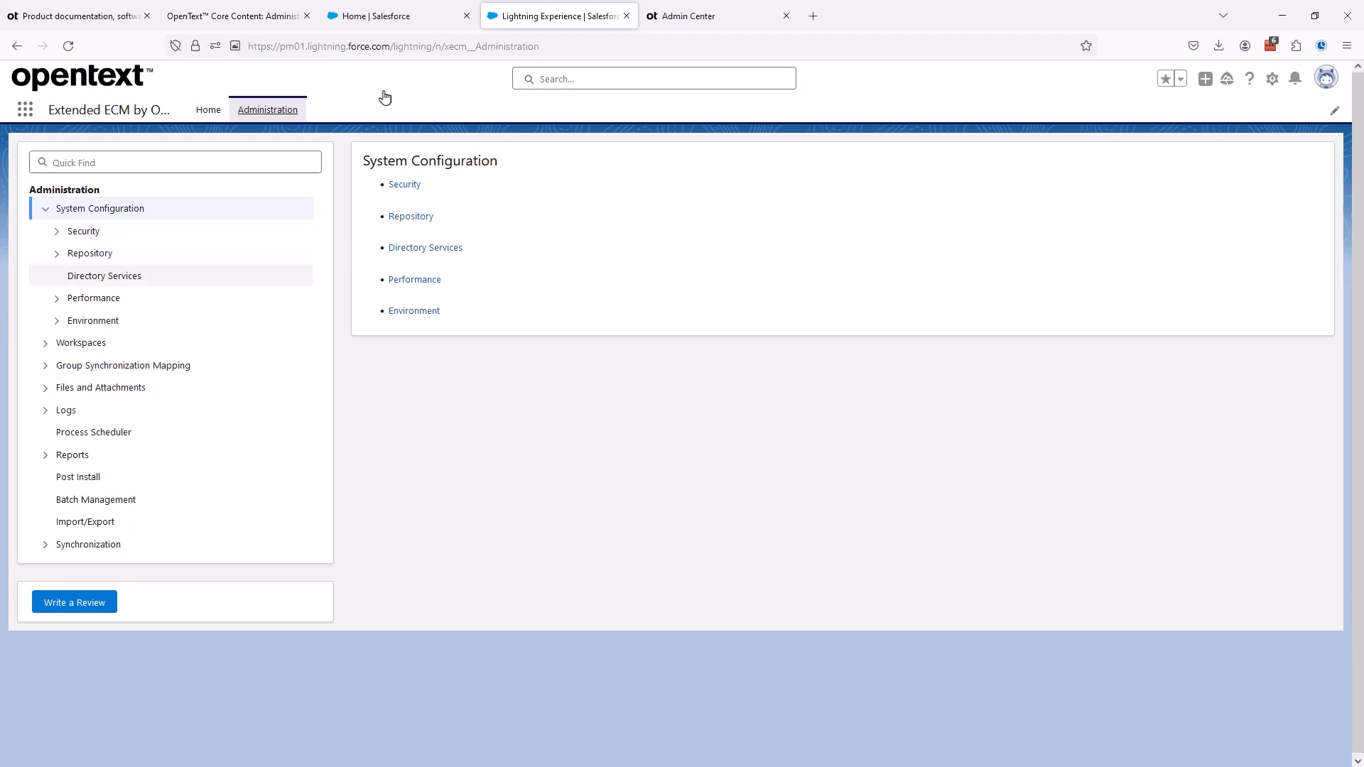
click(56, 254)
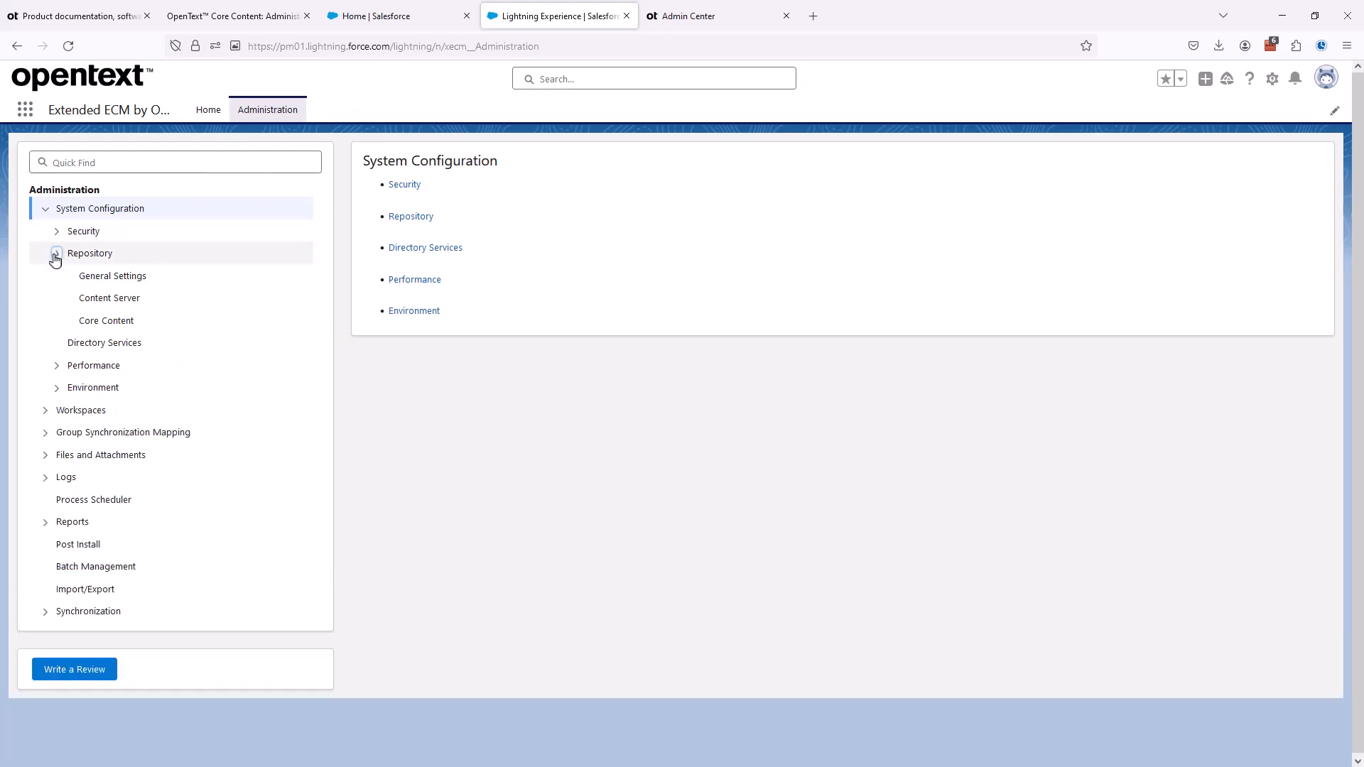
click(110, 279)
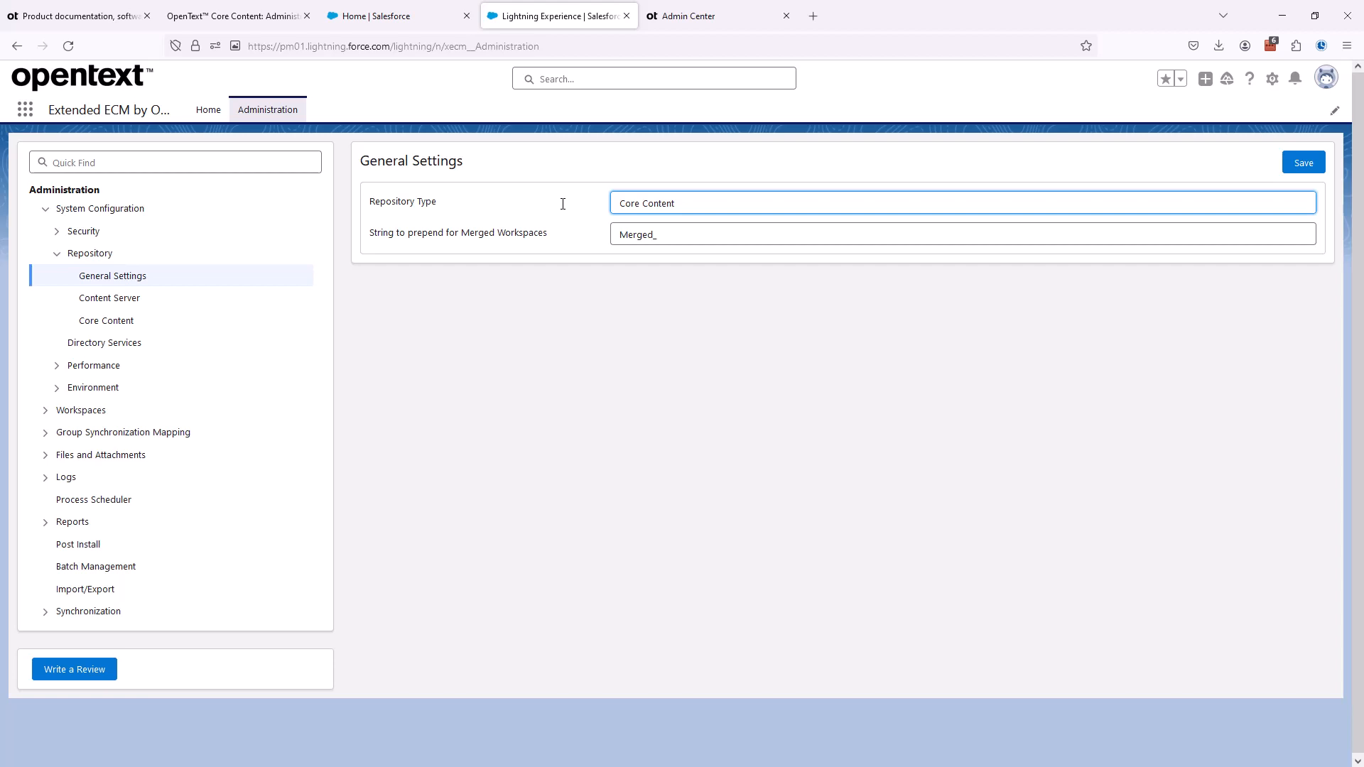
click(257, 17)
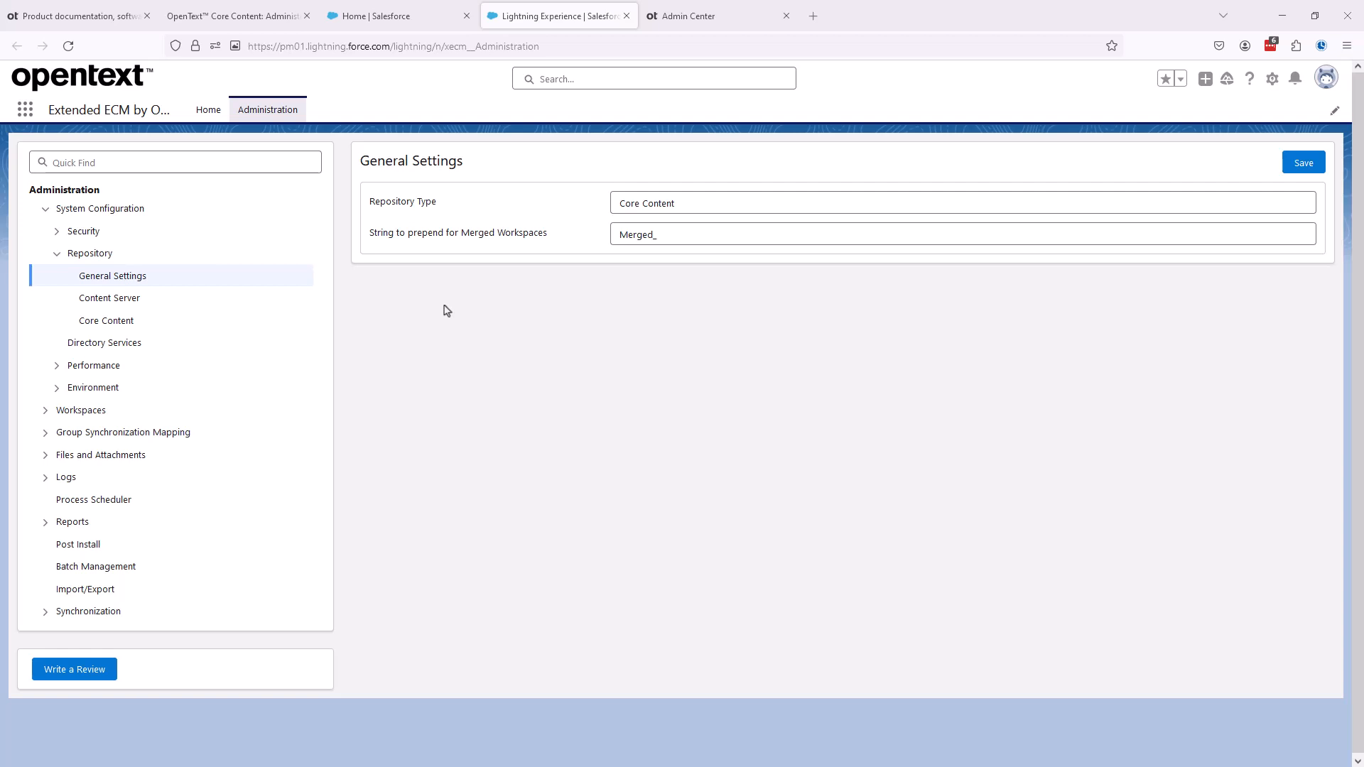
- In the Core Content repository settings, set the Salesforce External System ID to PM01_OAuth, copied from the connection name in Admin Center
click(122, 322)
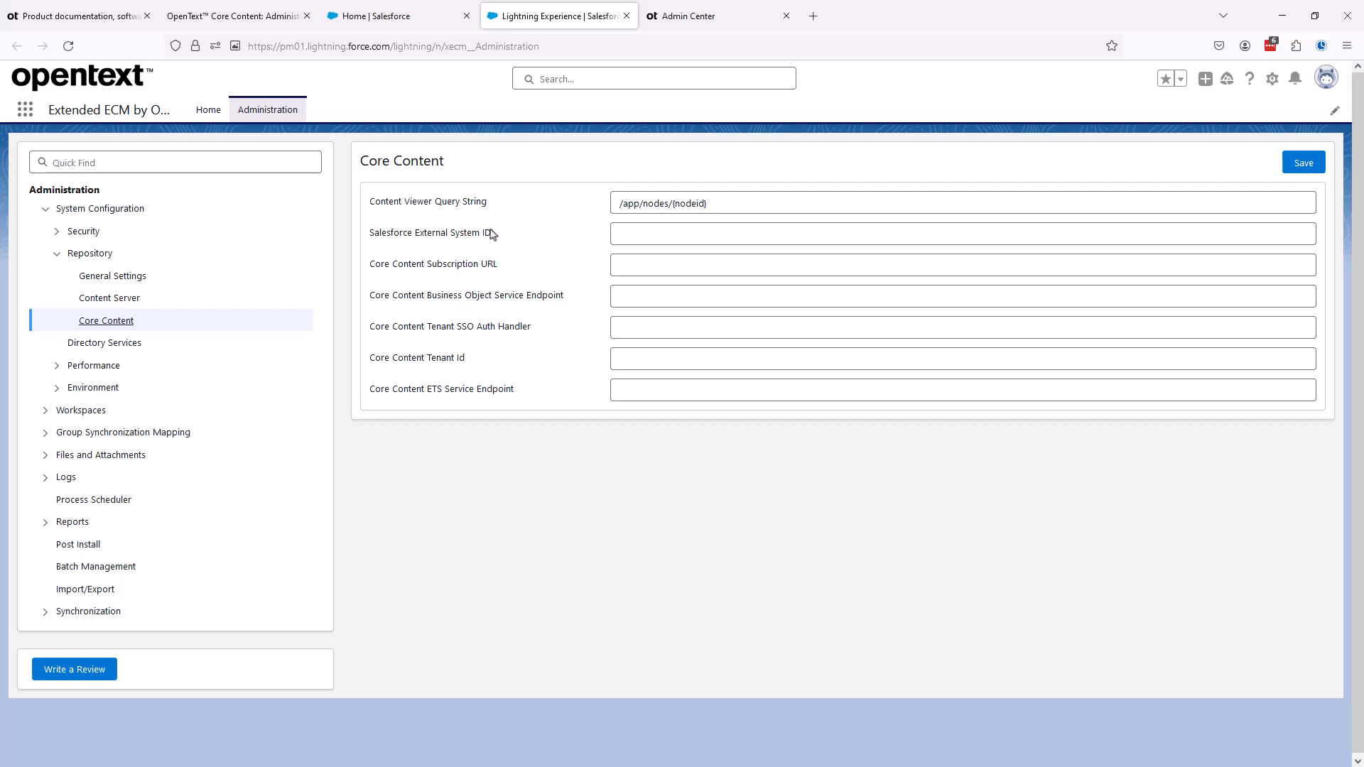
click(696, 22)
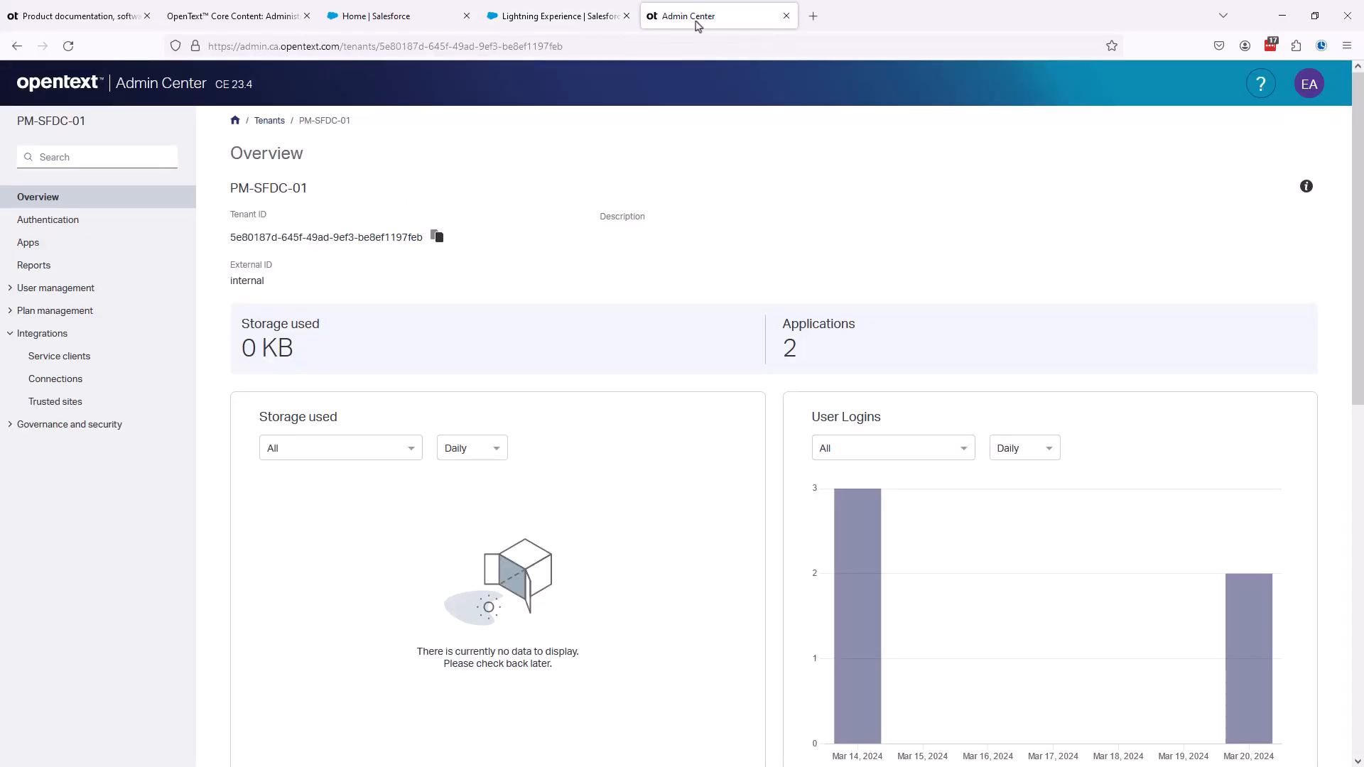
click(60, 379)
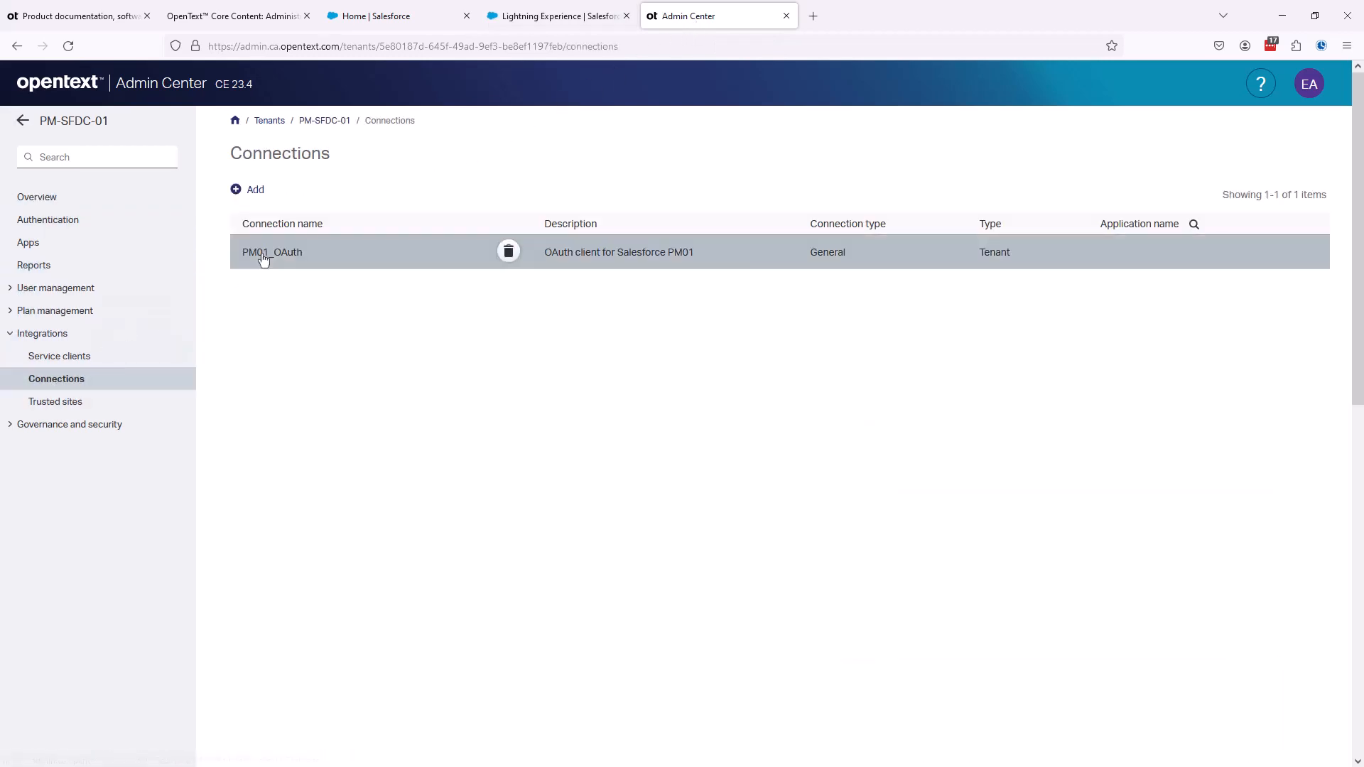
click(263, 257)
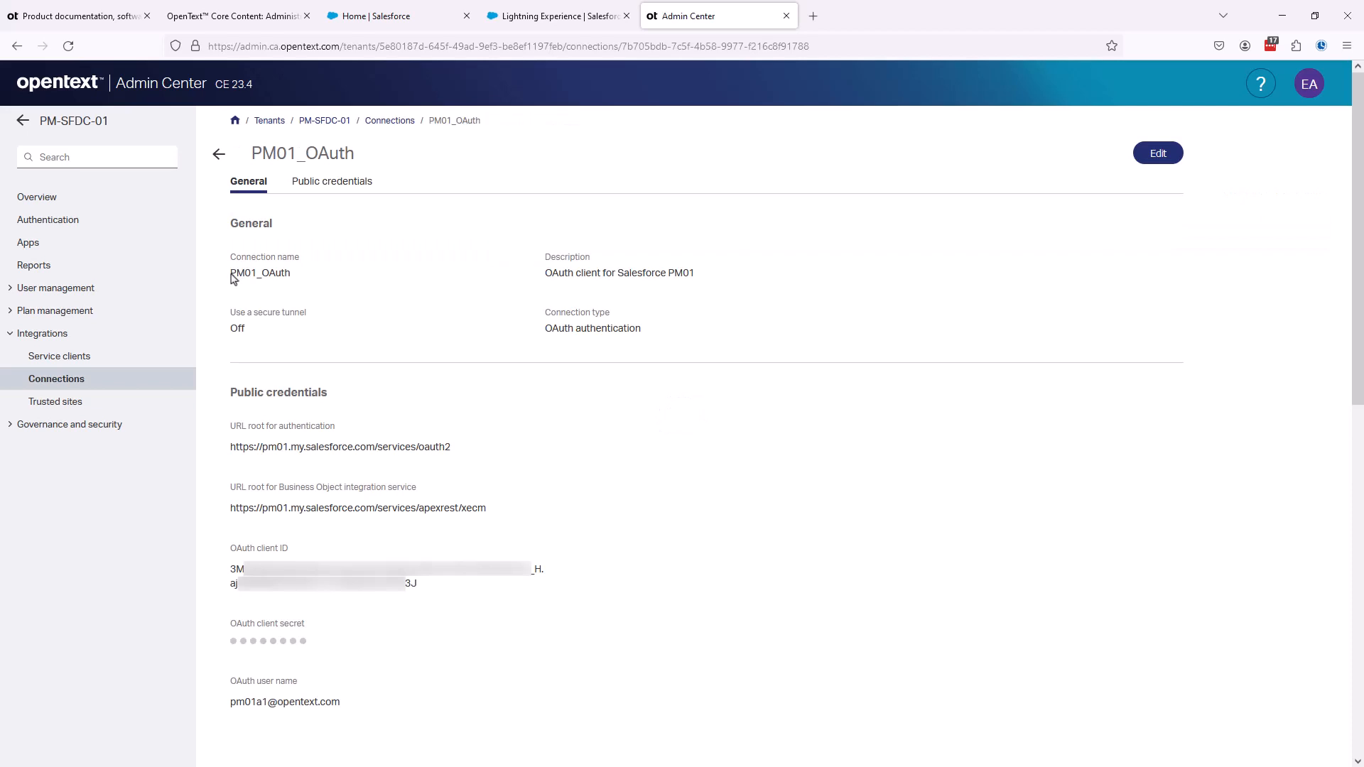
drag(230, 275, 323, 271)
key(ctrl+c)
click(544, 17)
click(622, 236)
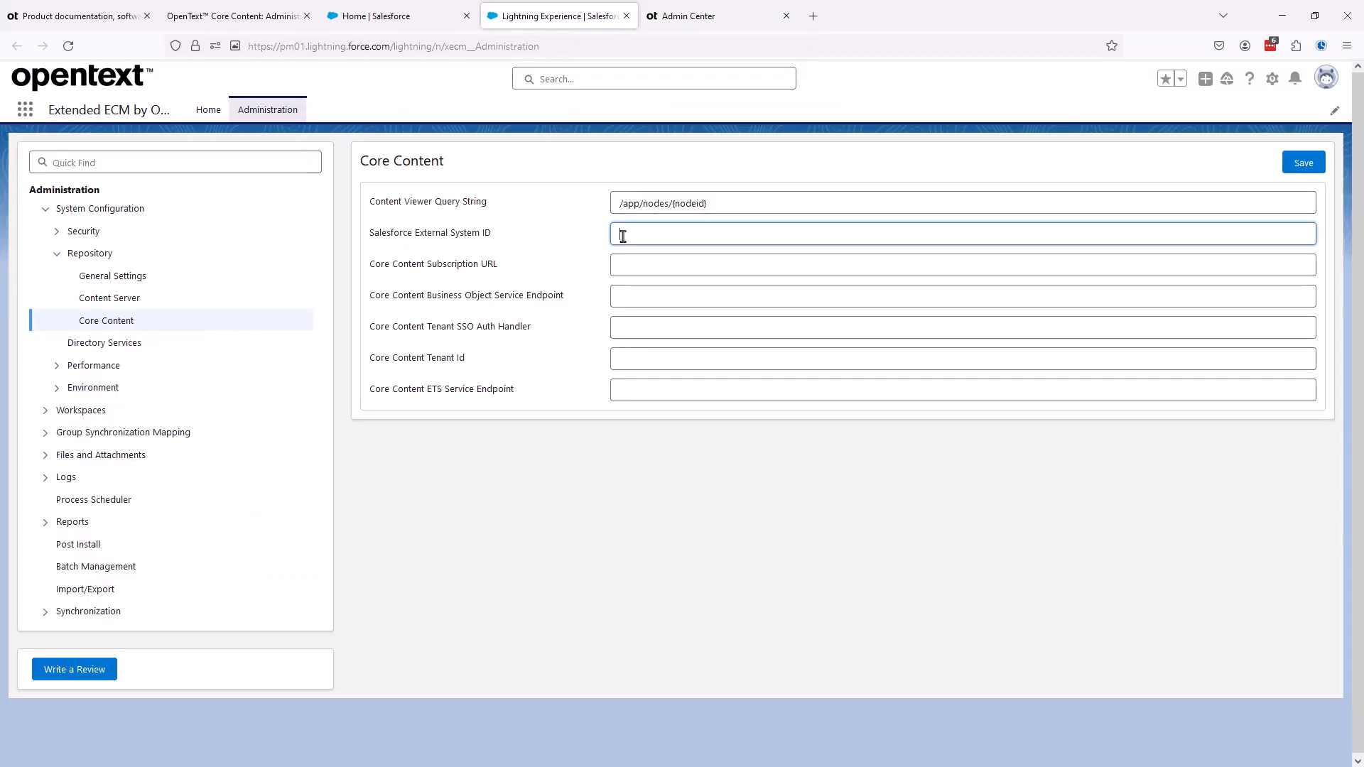
key(ctrl+v)
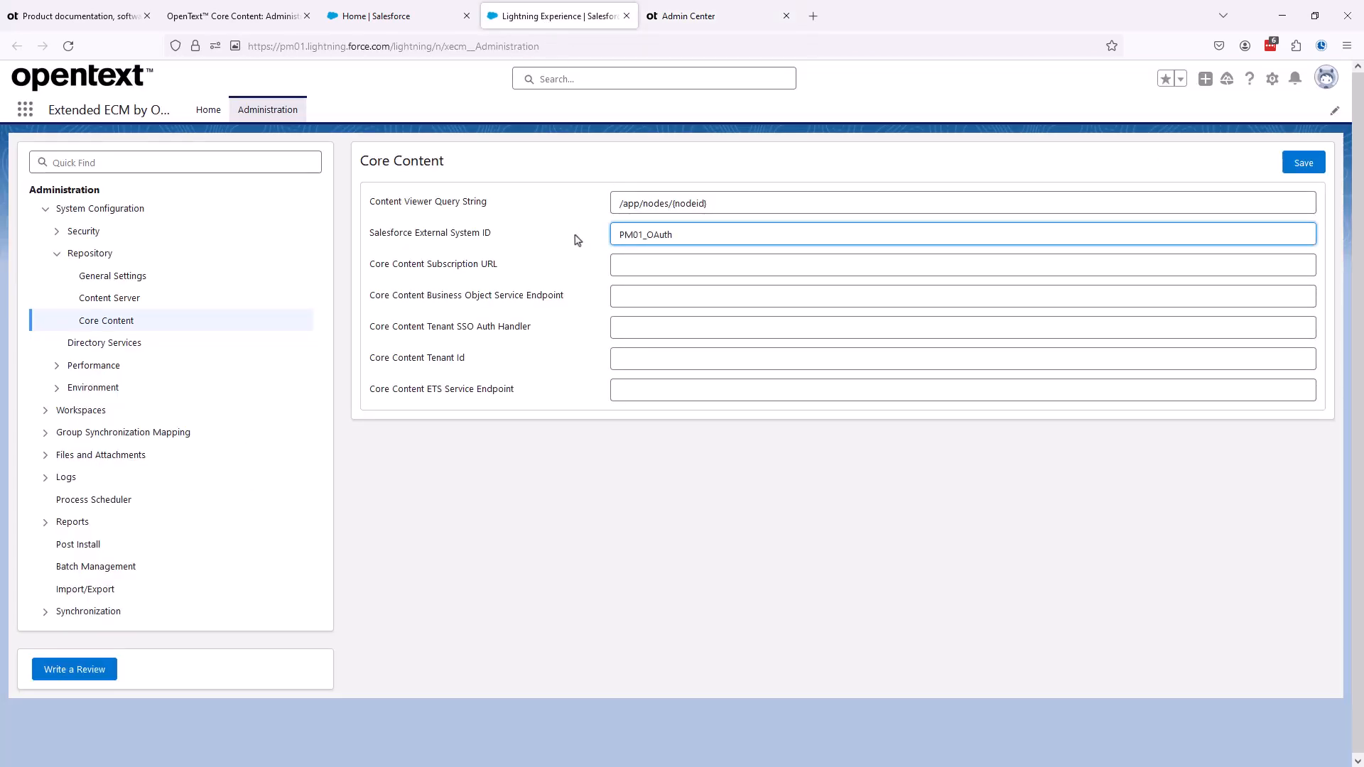
click(631, 263)
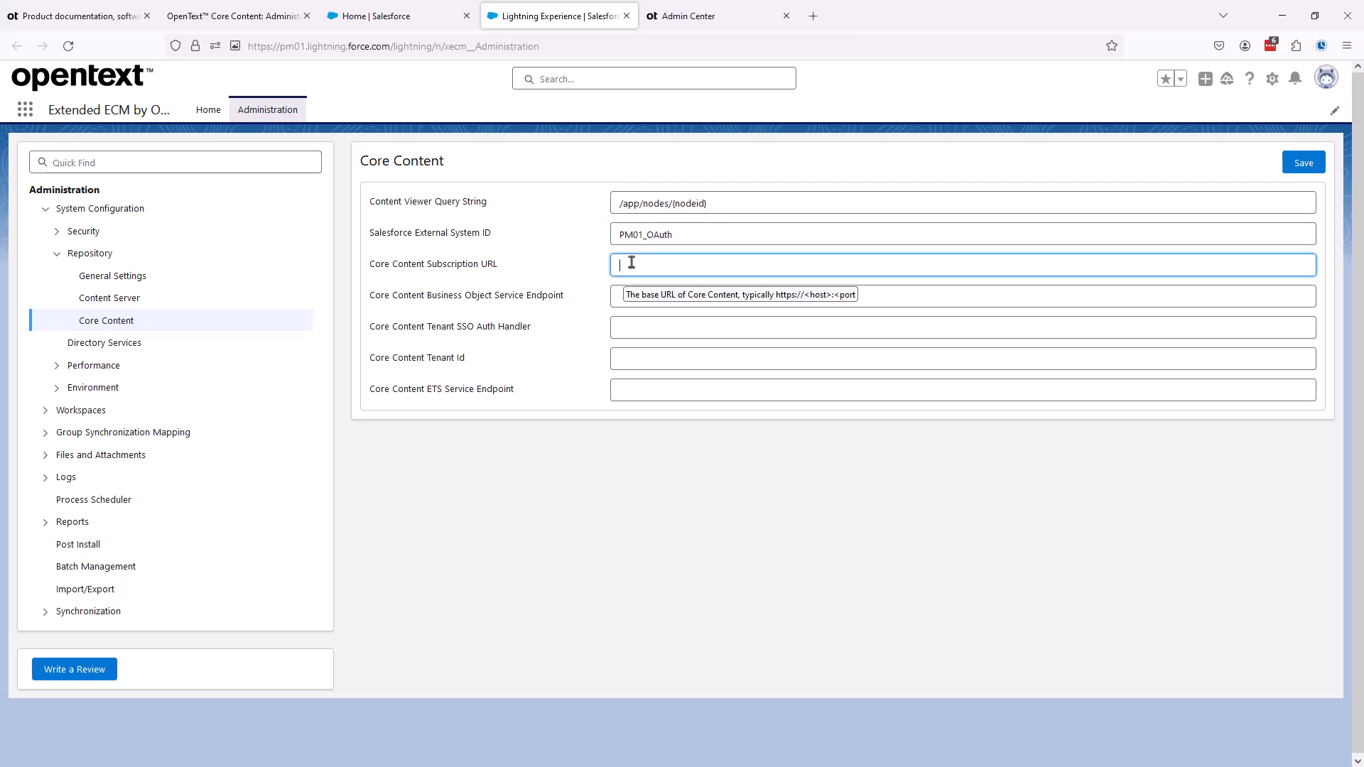
click(689, 17)
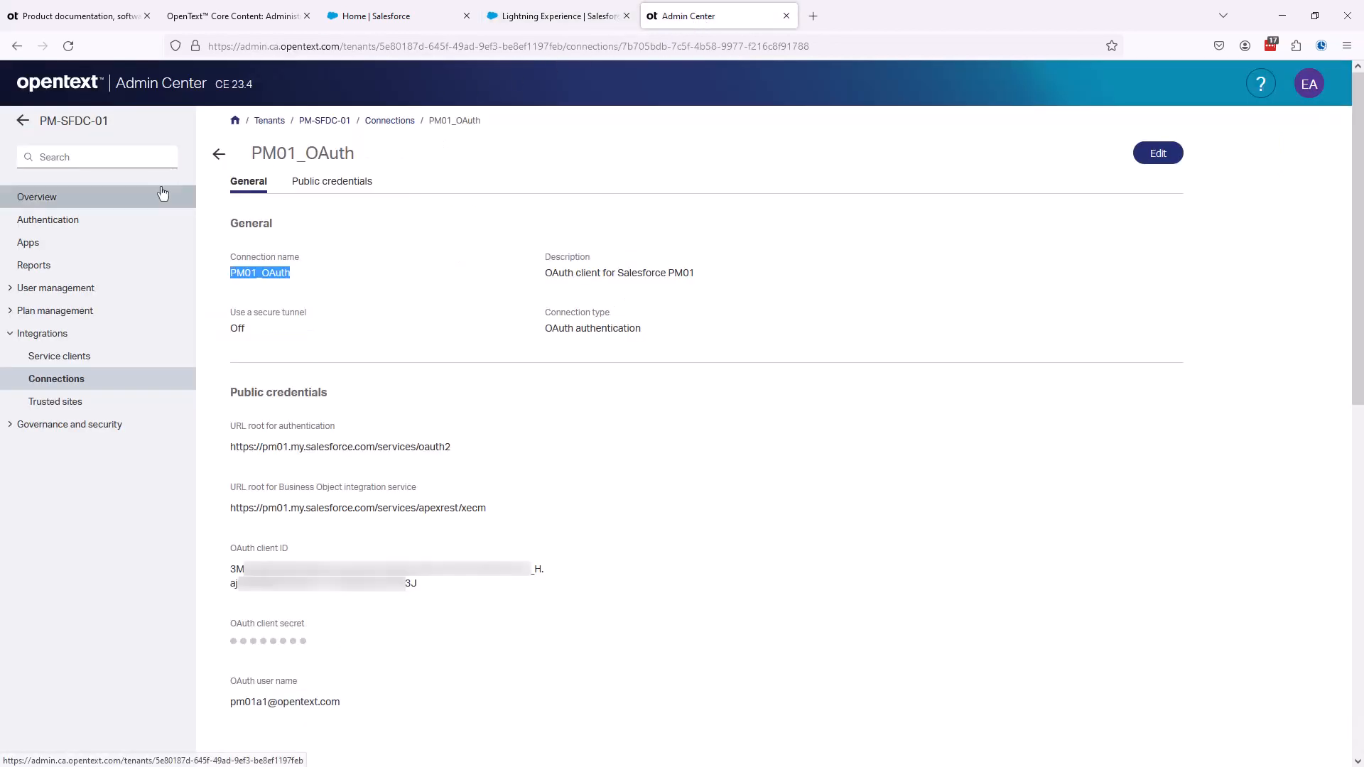
click(30, 246)
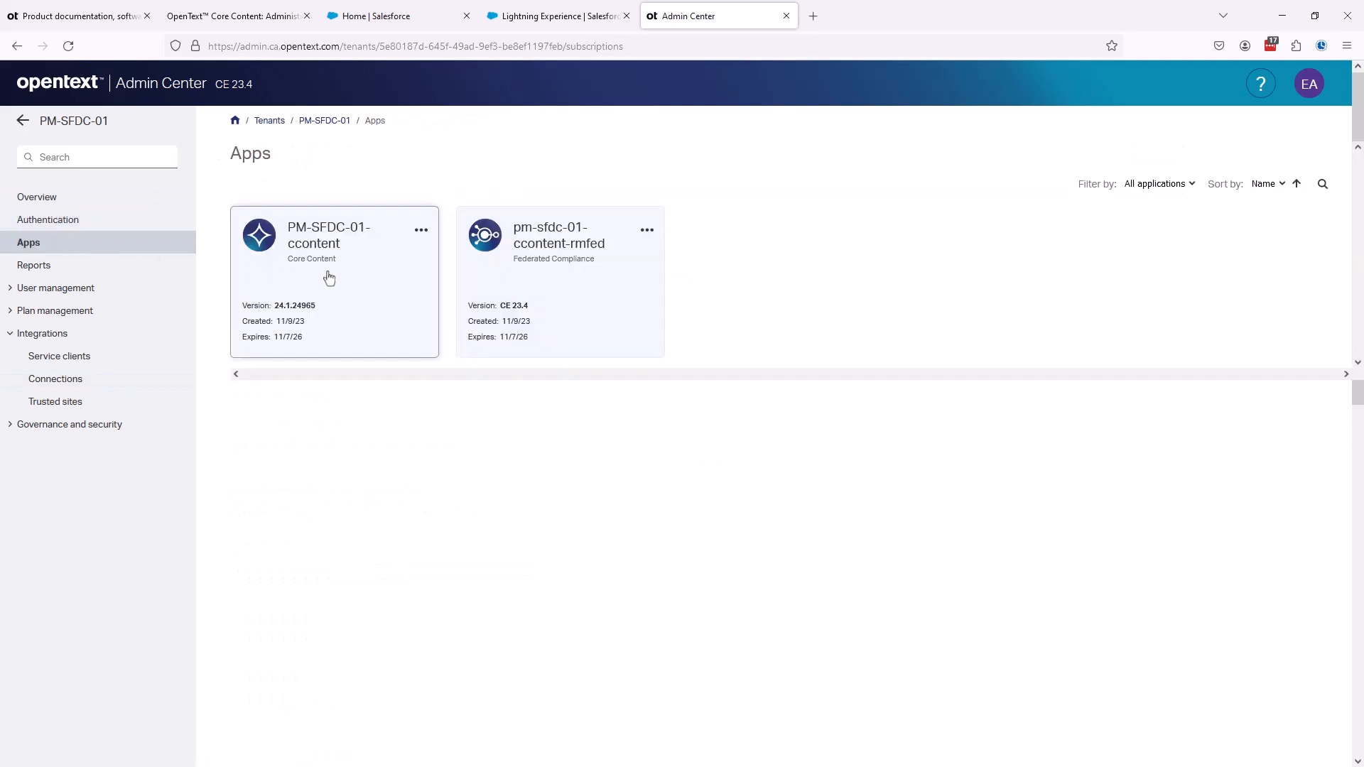
click(350, 280)
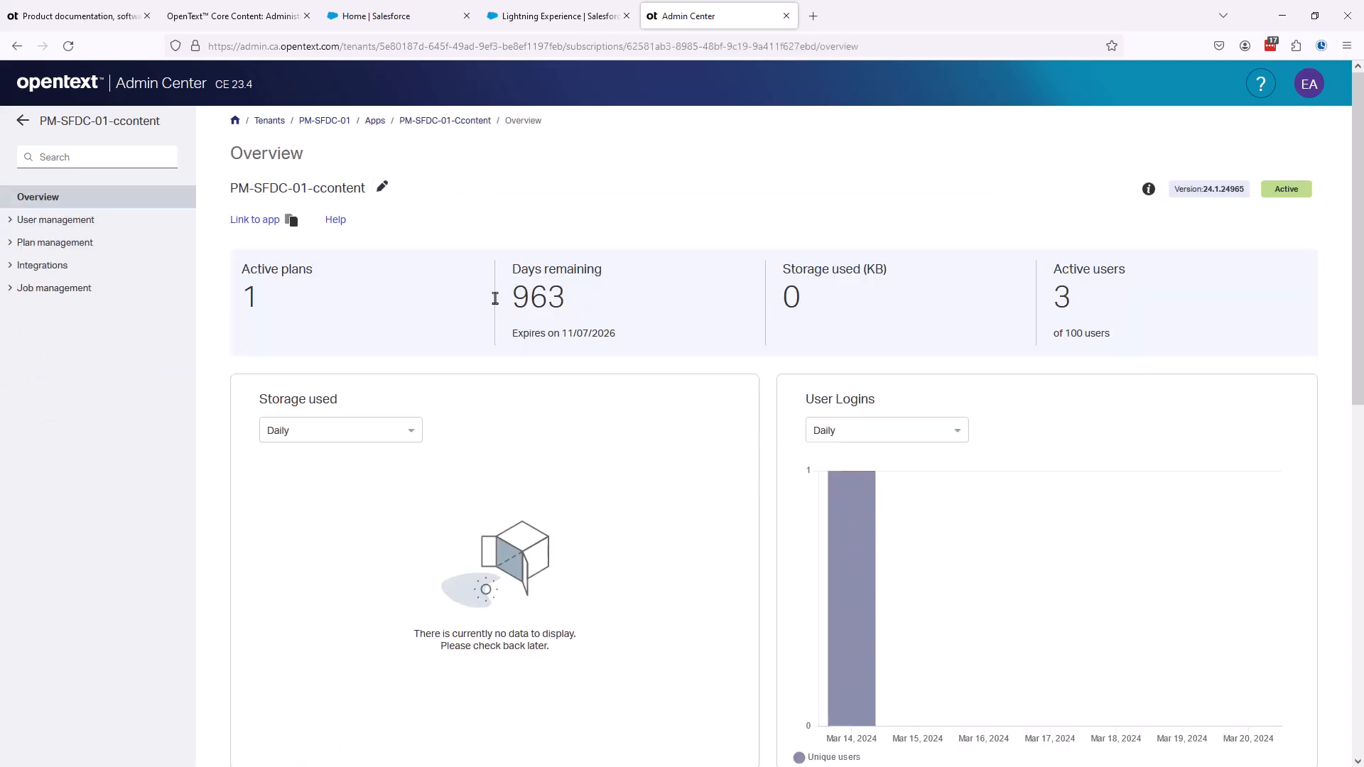
click(292, 224)
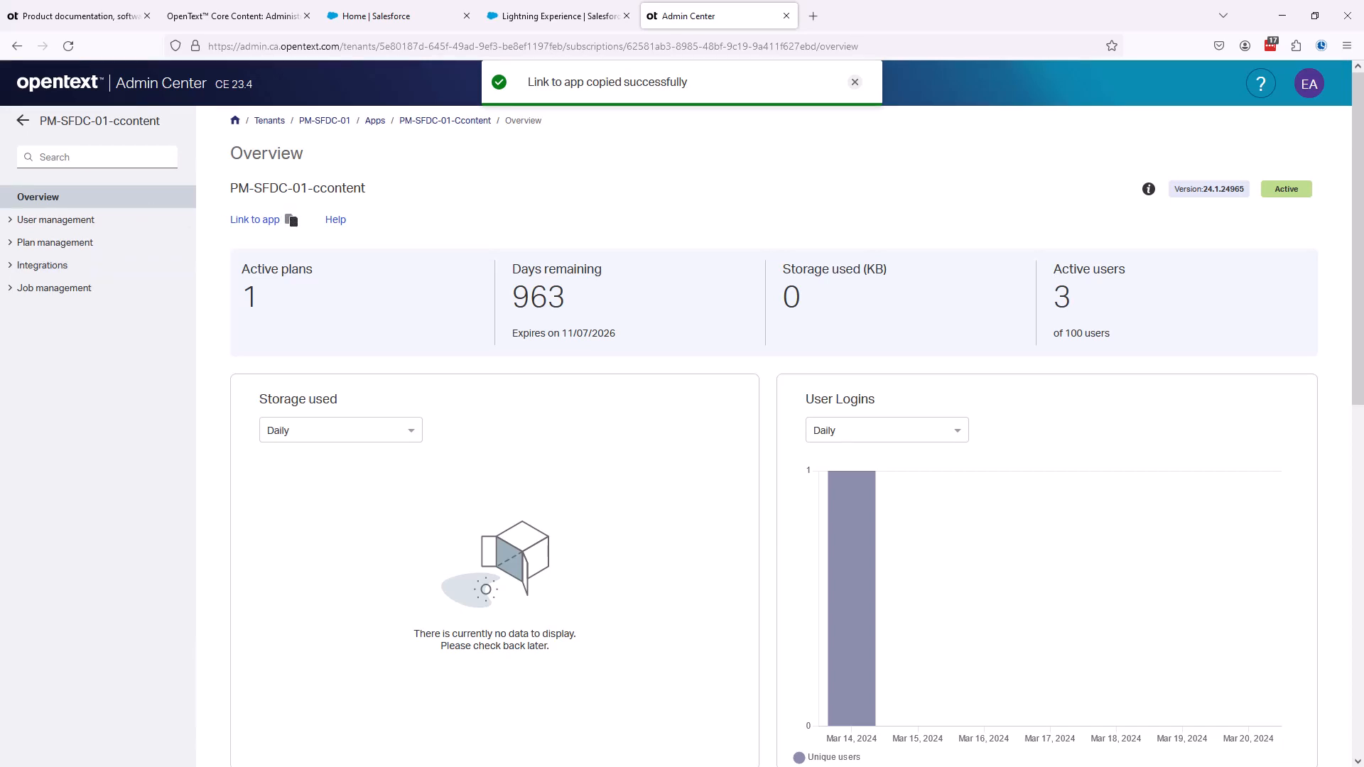
click(587, 28)
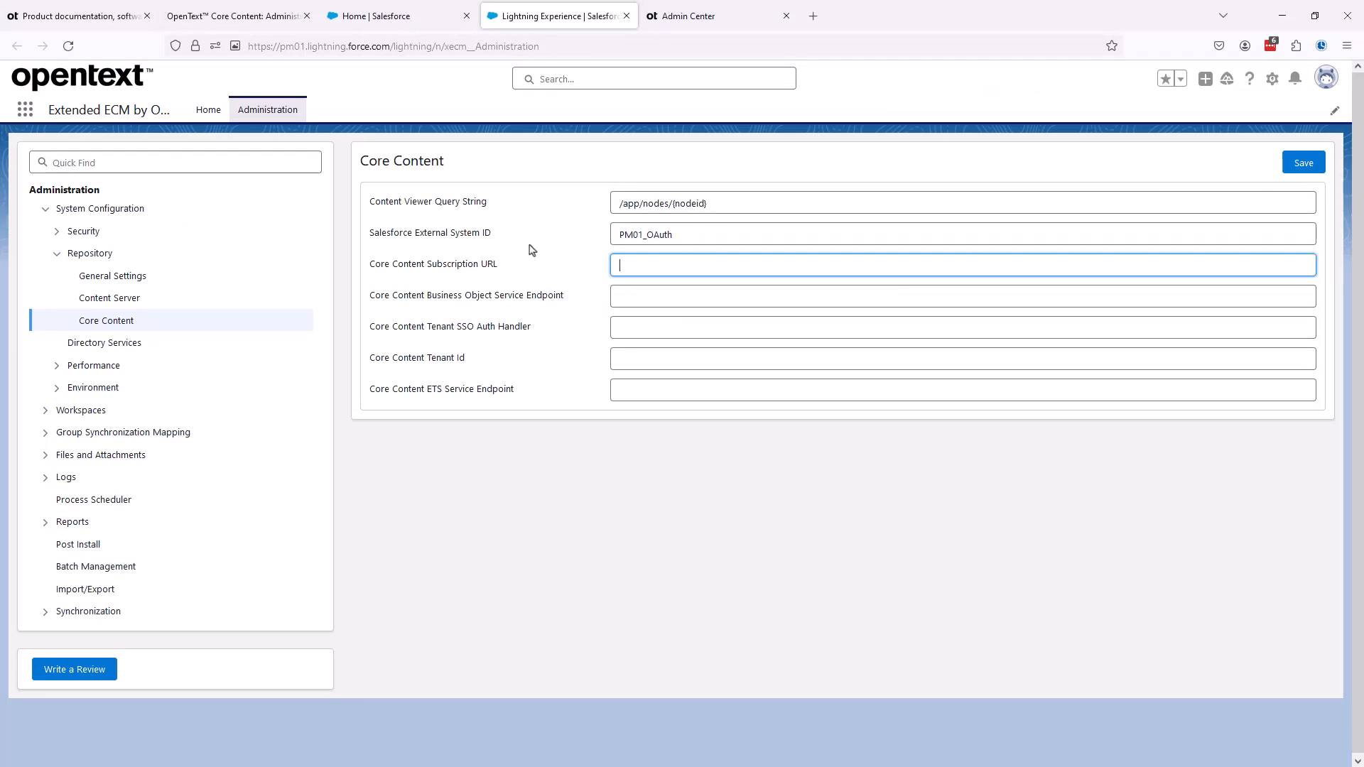
key(ctrl+v)
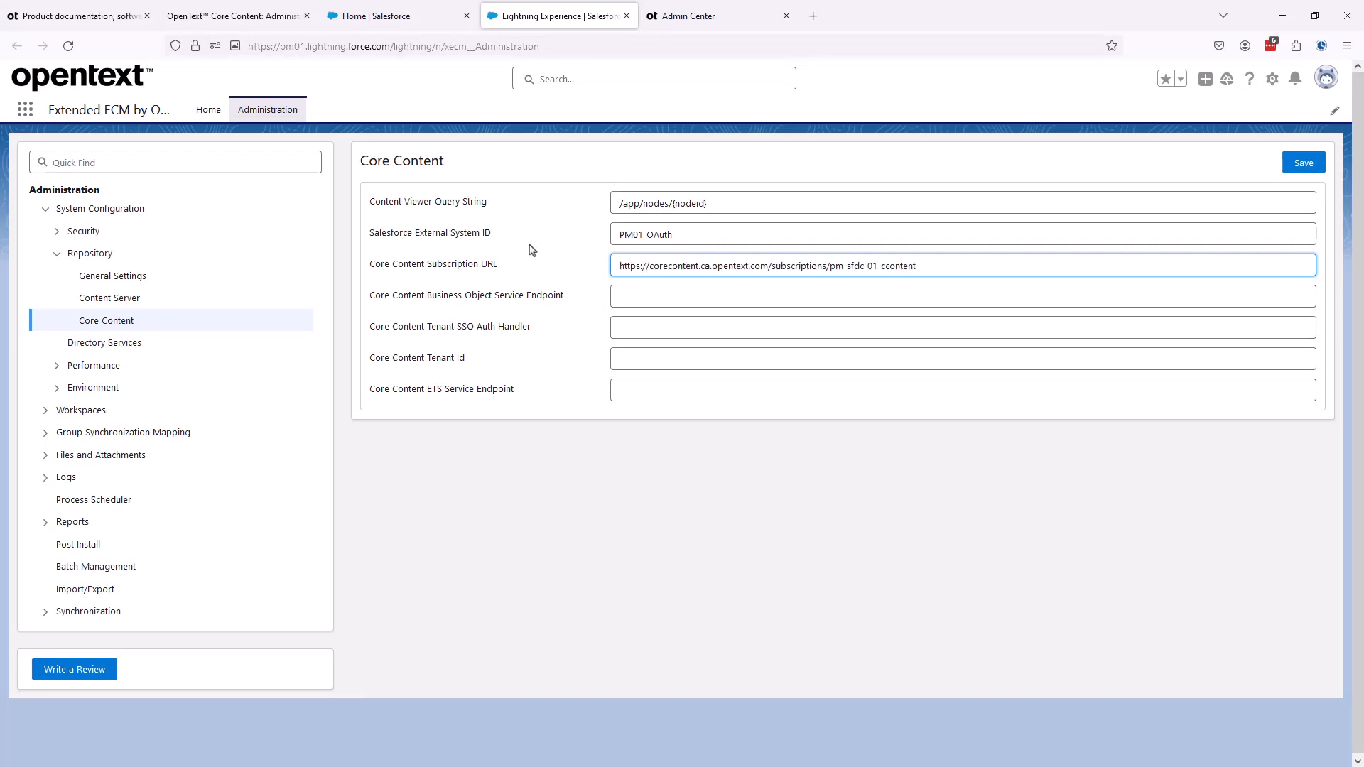
click(620, 298)
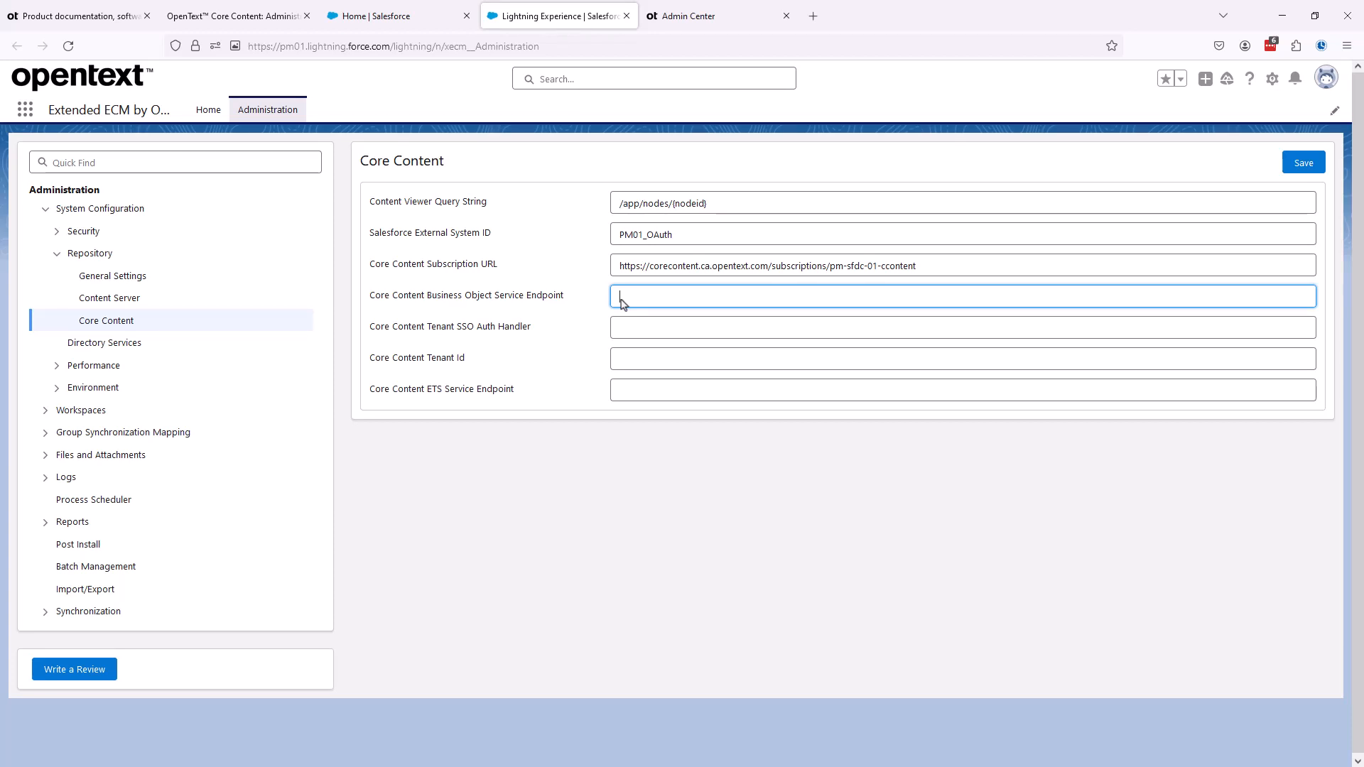
click(257, 23)
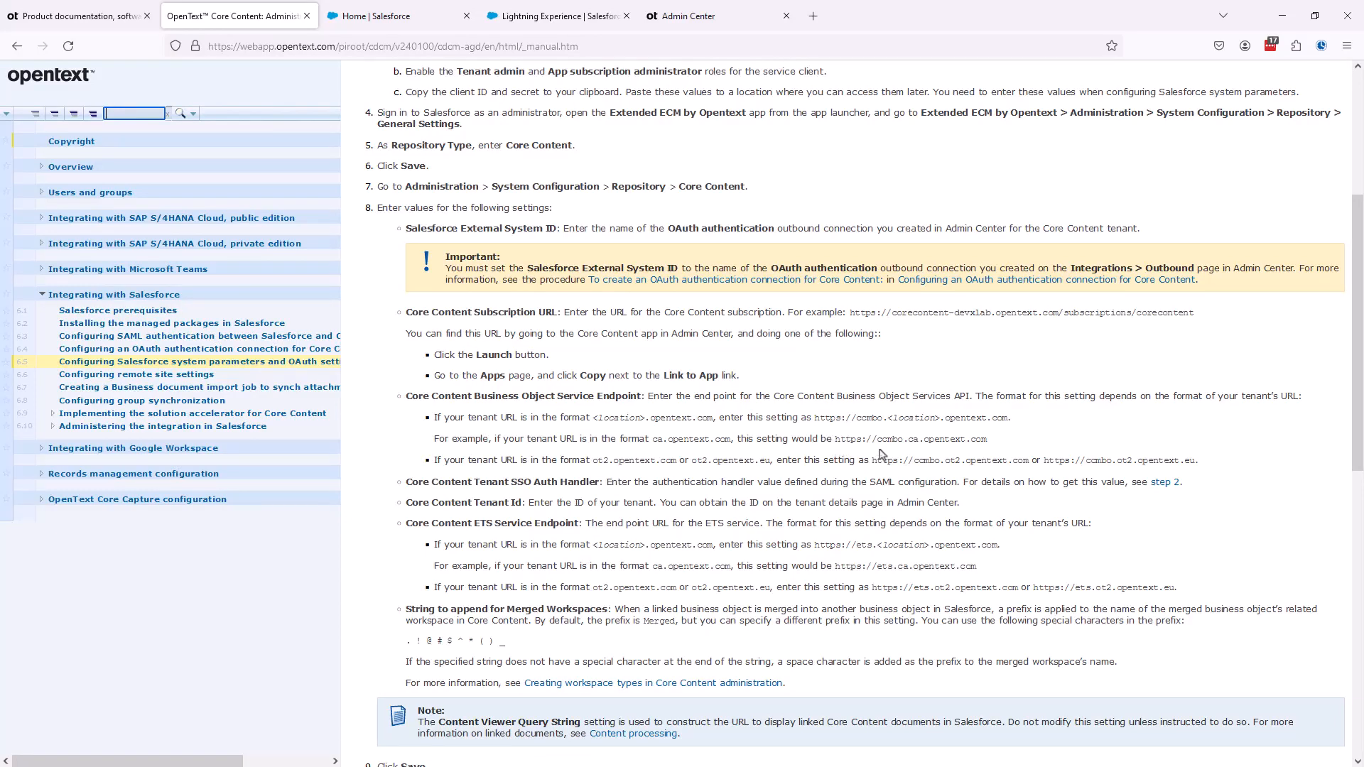
drag(836, 441, 986, 447)
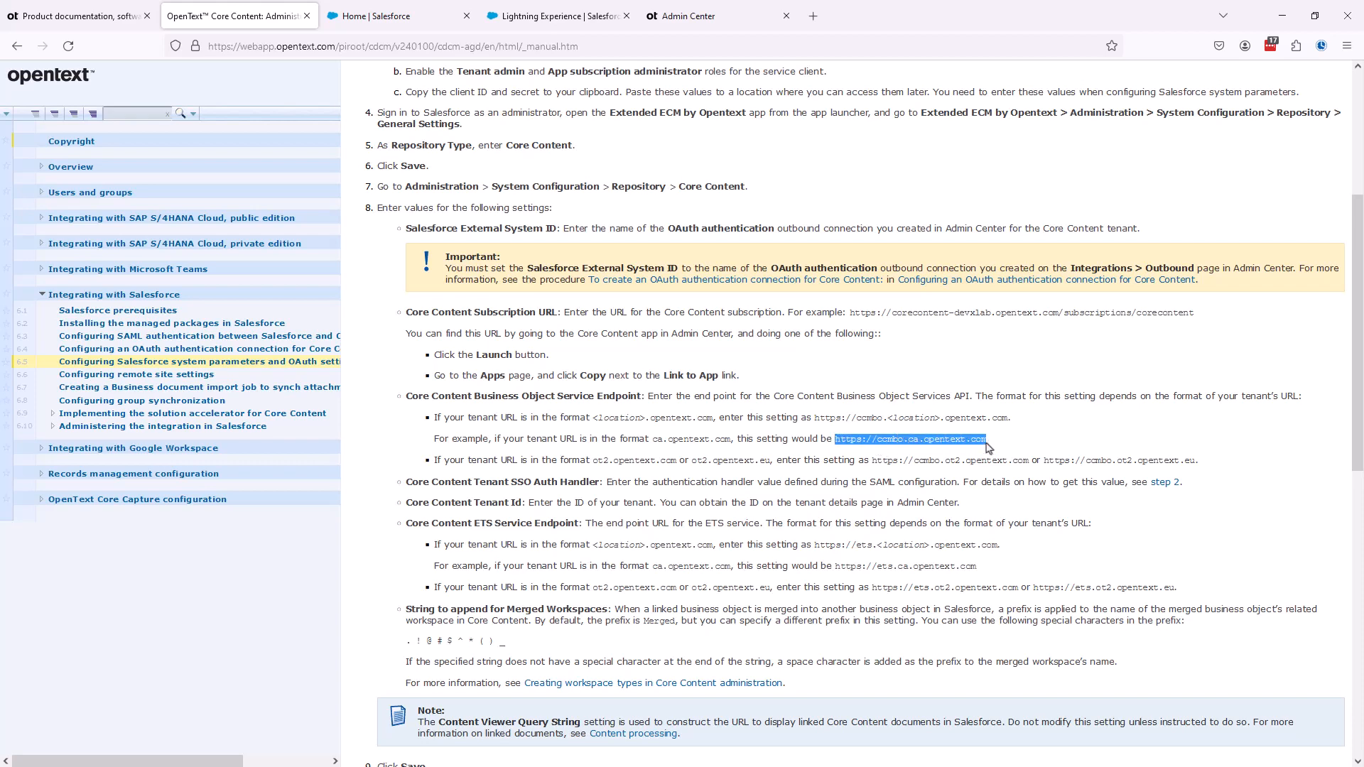
key(ctrl+Tab)
key(ctrl+Tab)
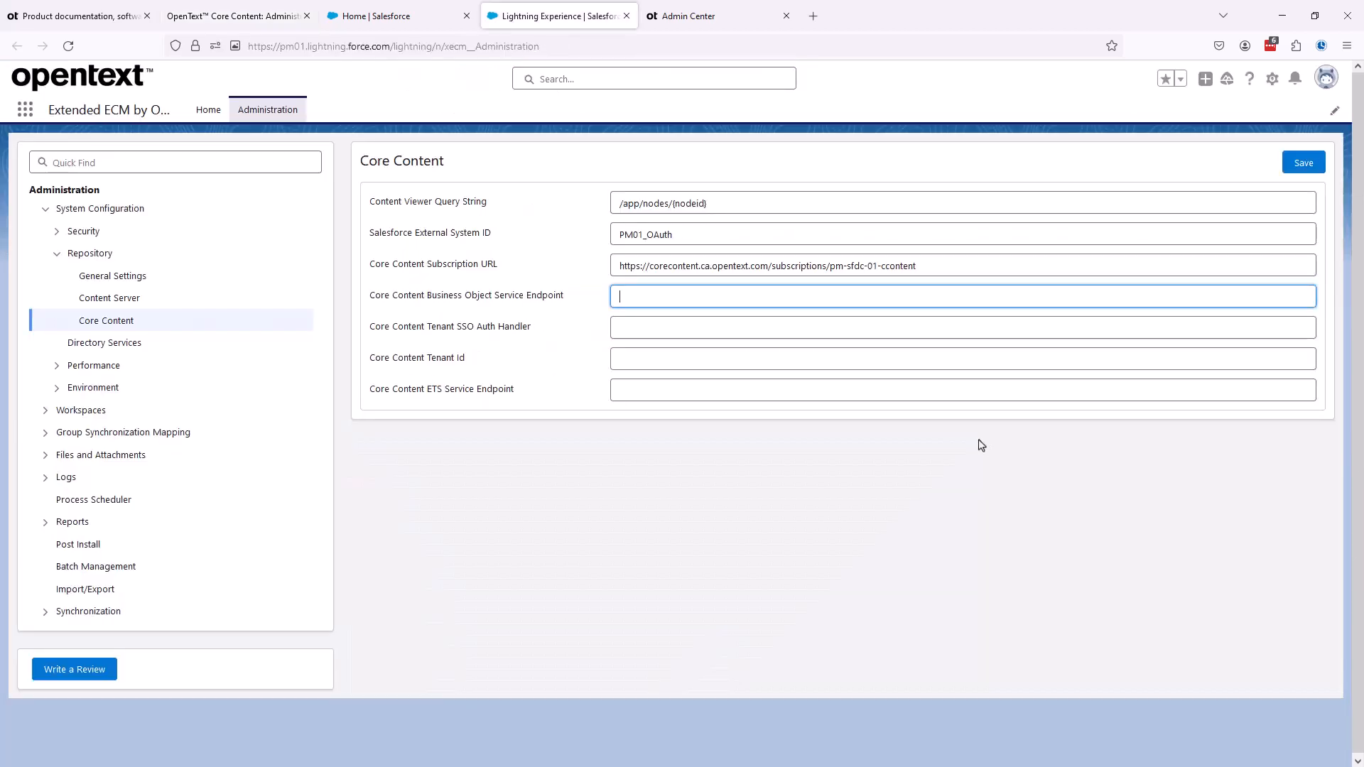
click(622, 295)
key(ctrl+v)
- Open the PM01_SAML authentication scheme of the PM01_SAML partition in Admin Center, under the PM-SFDC-01 tenant's authentication settings
click(620, 329)
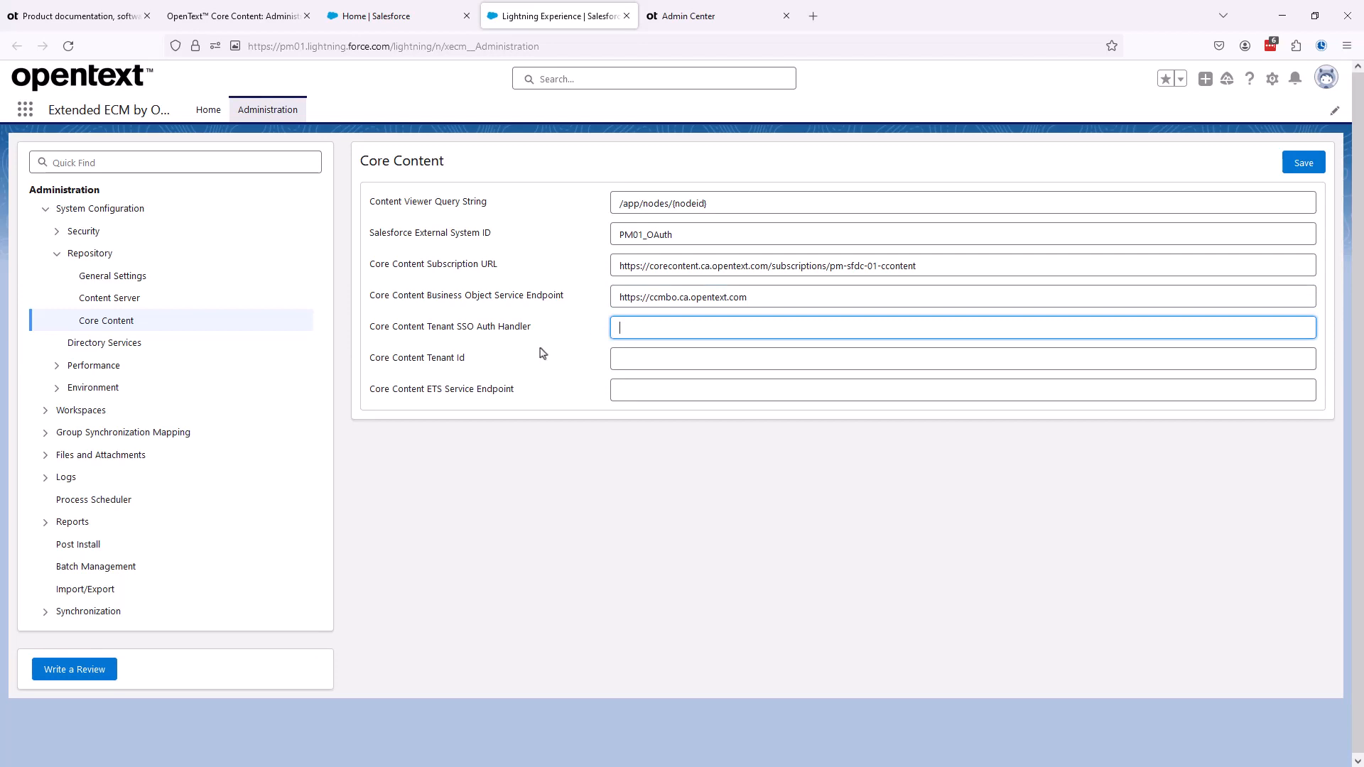
click(708, 20)
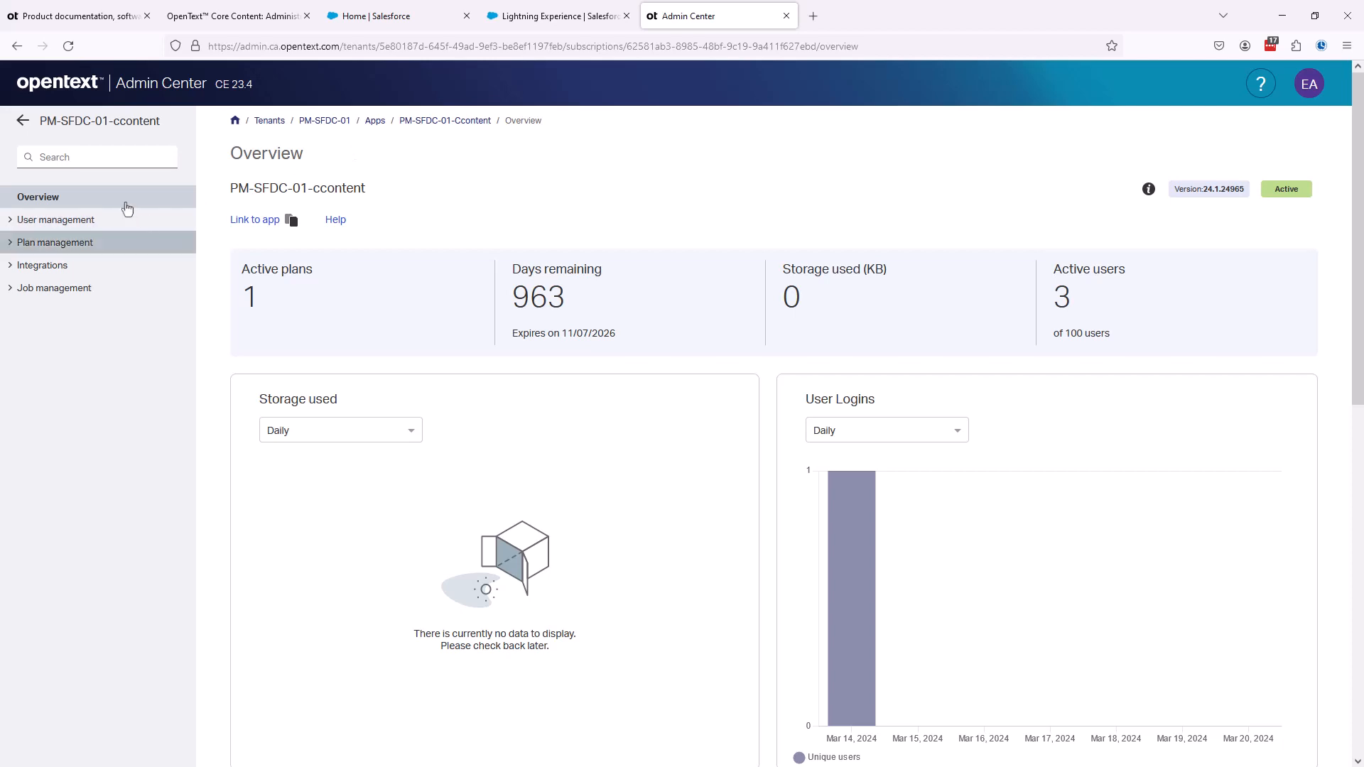
click(23, 123)
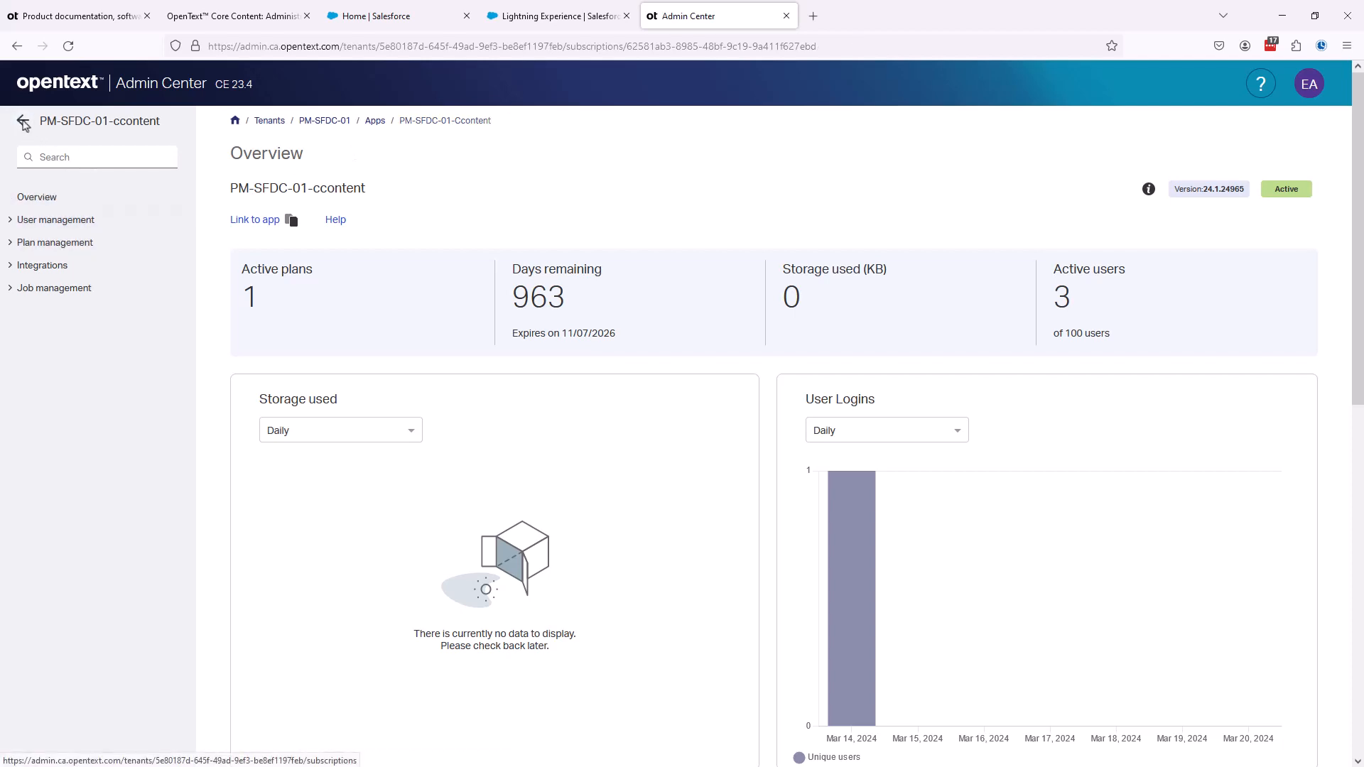
click(23, 124)
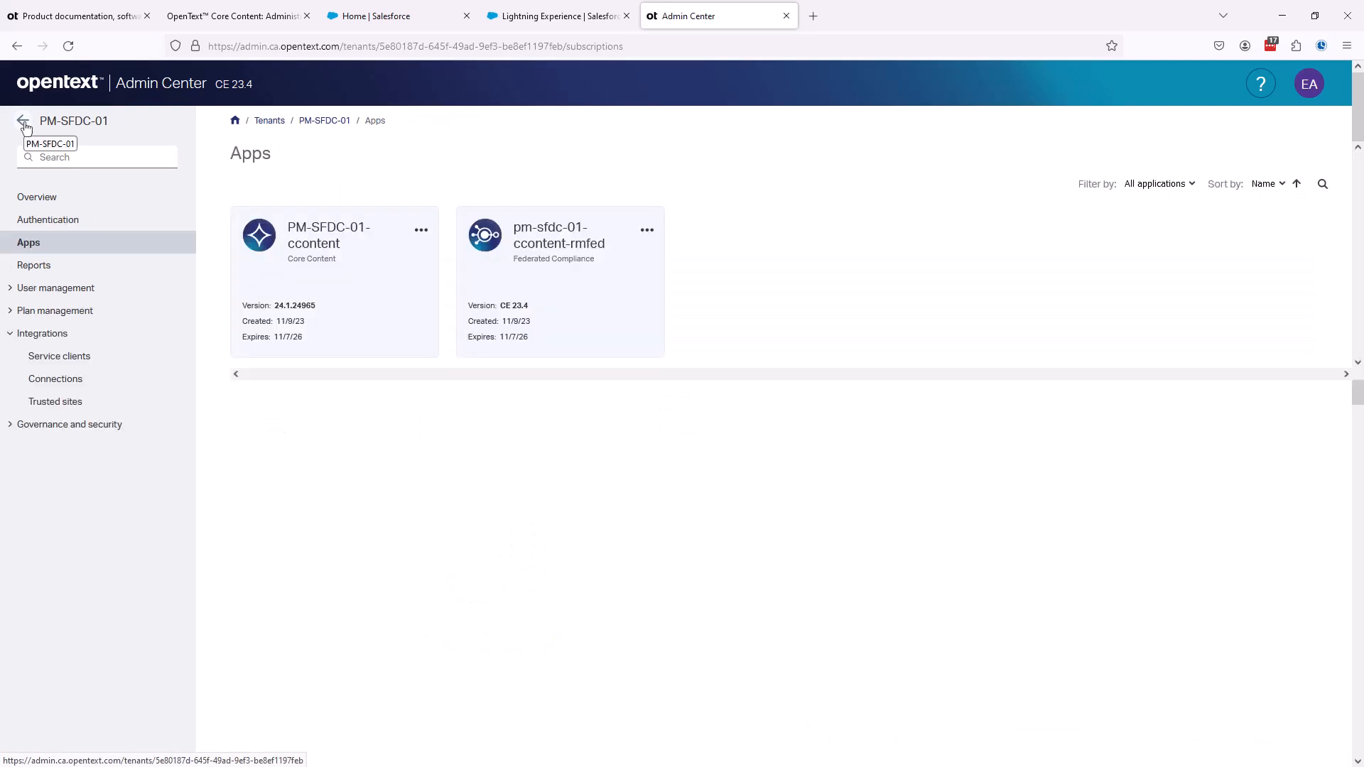
click(48, 219)
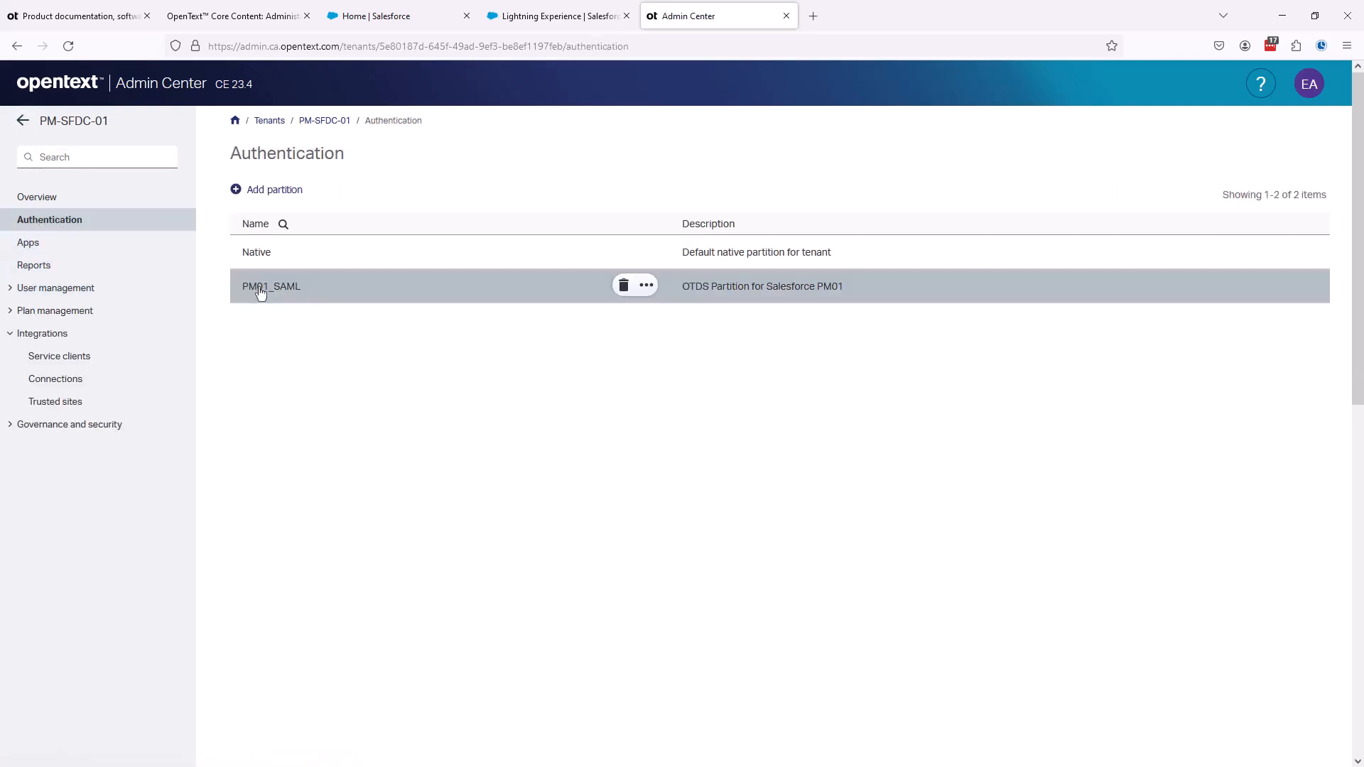
click(261, 291)
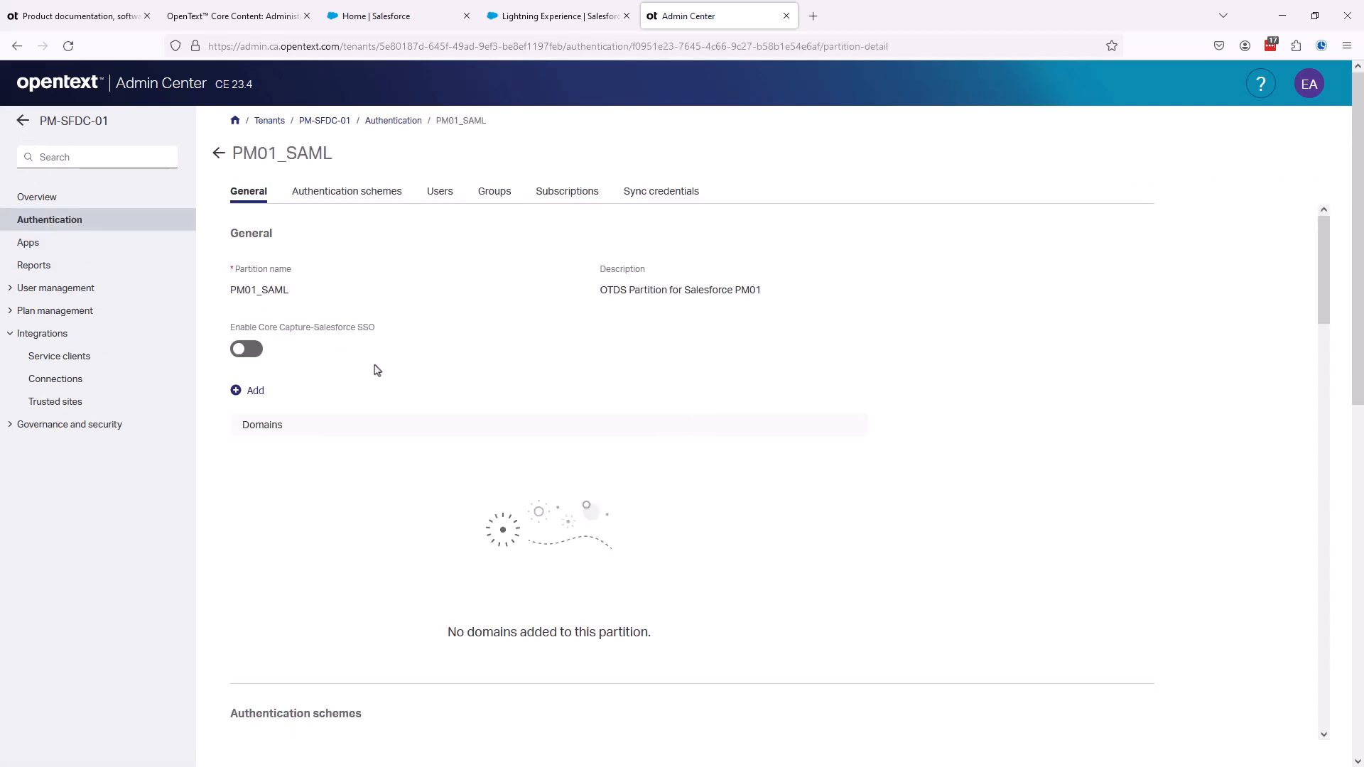
click(321, 191)
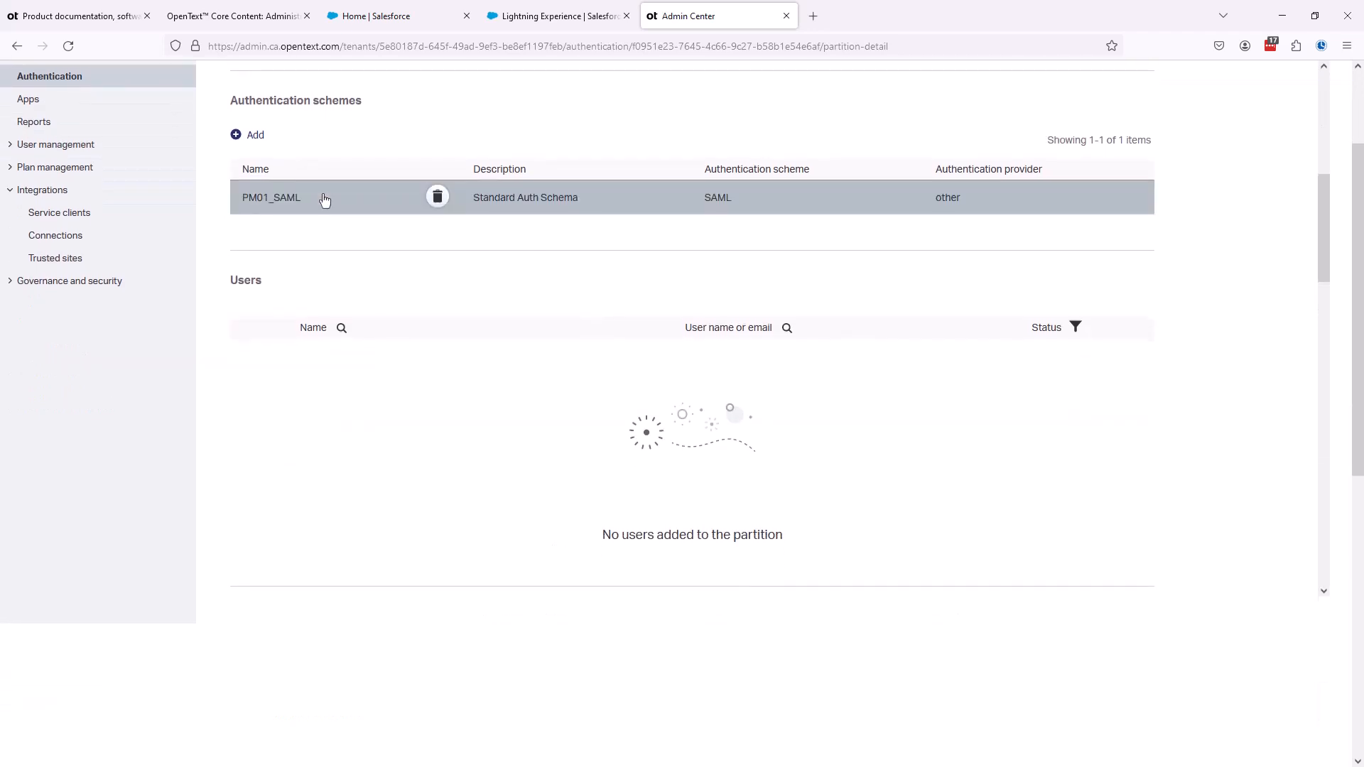
click(264, 201)
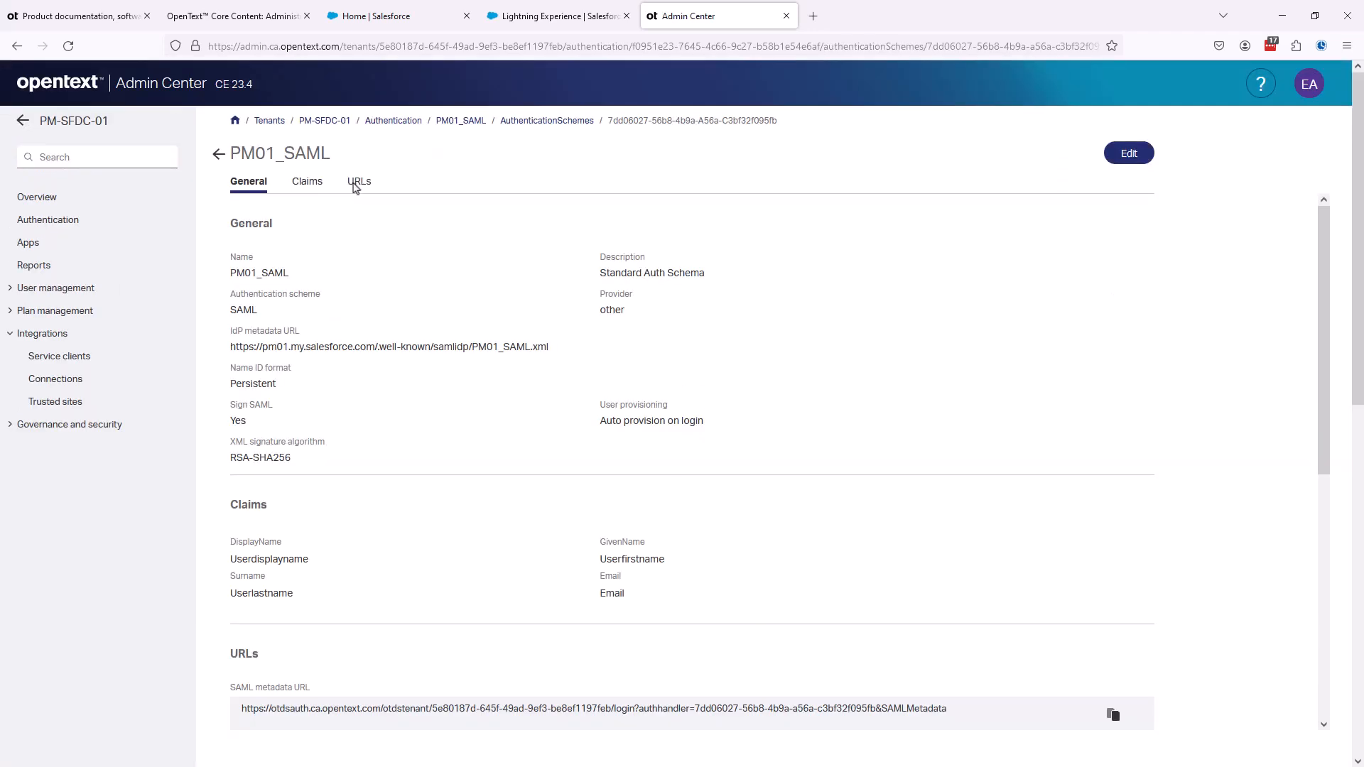
- Copy the authhandler value from the SAML SSO URL and enter it as the Core Content Tenant SSO Auth Handler in Salesforce
click(356, 184)
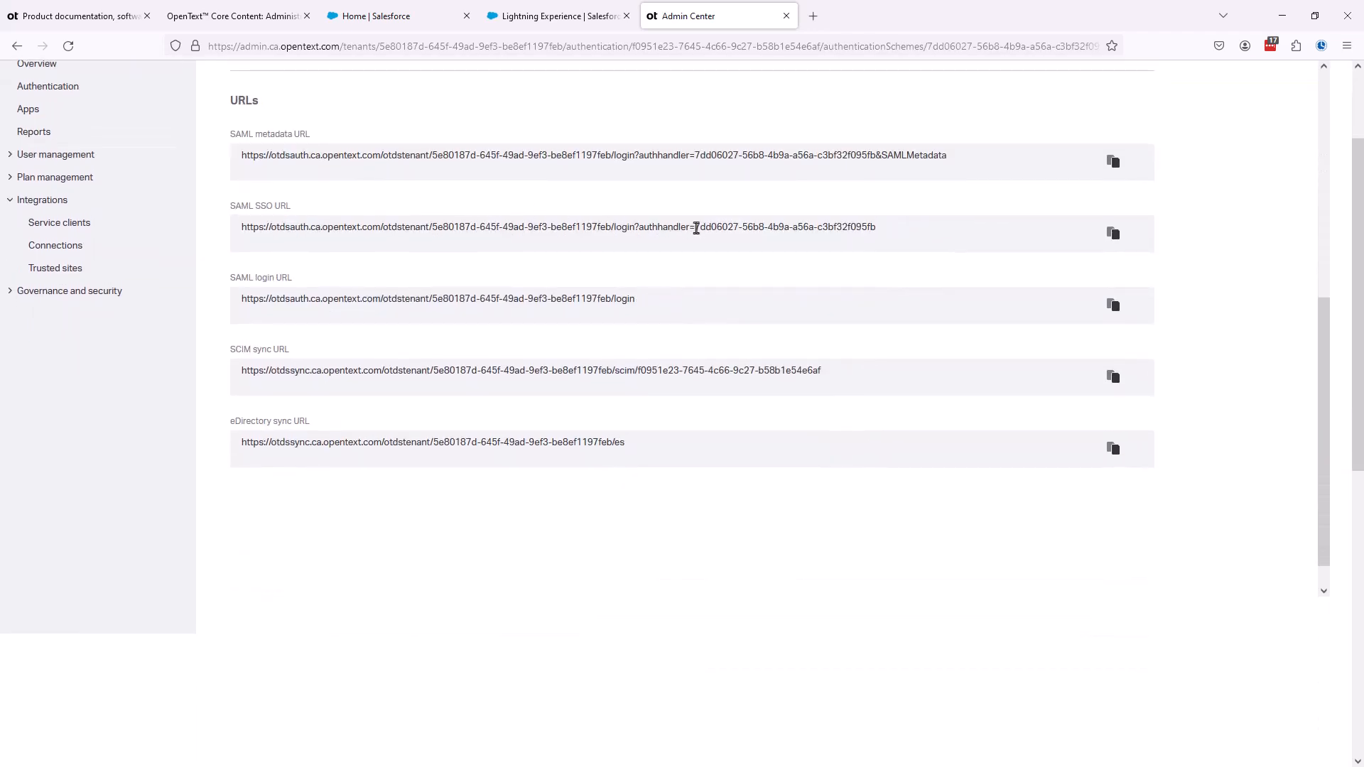
drag(696, 228, 876, 233)
key(ctrl+c)
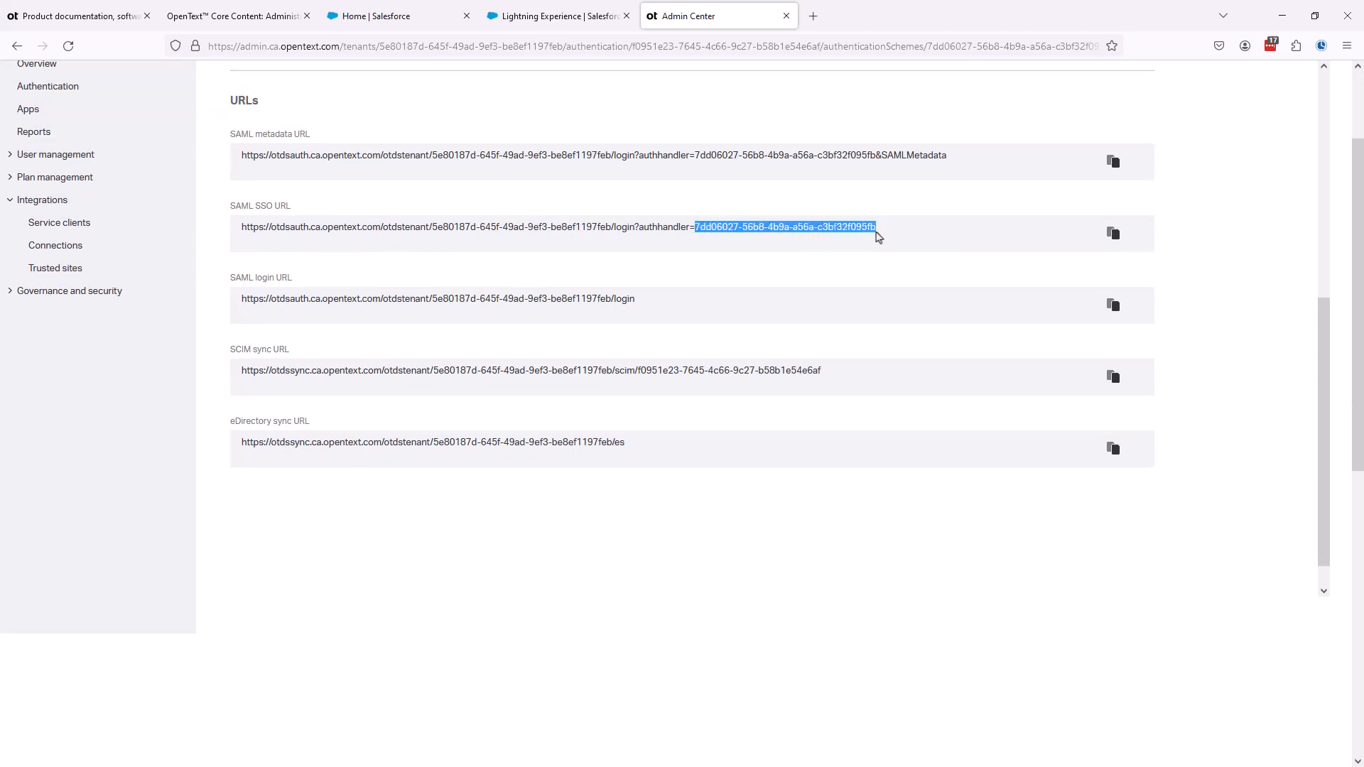
click(590, 17)
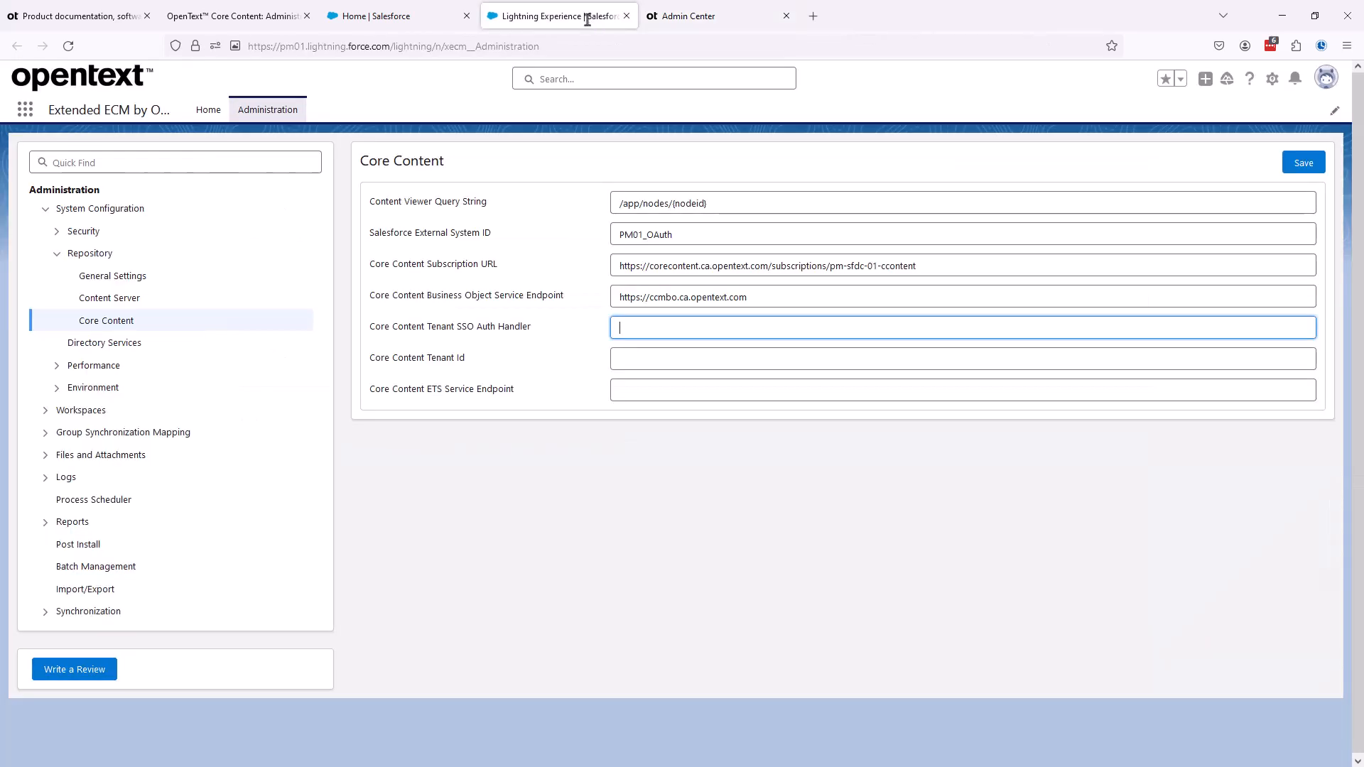
key(ctrl+v)
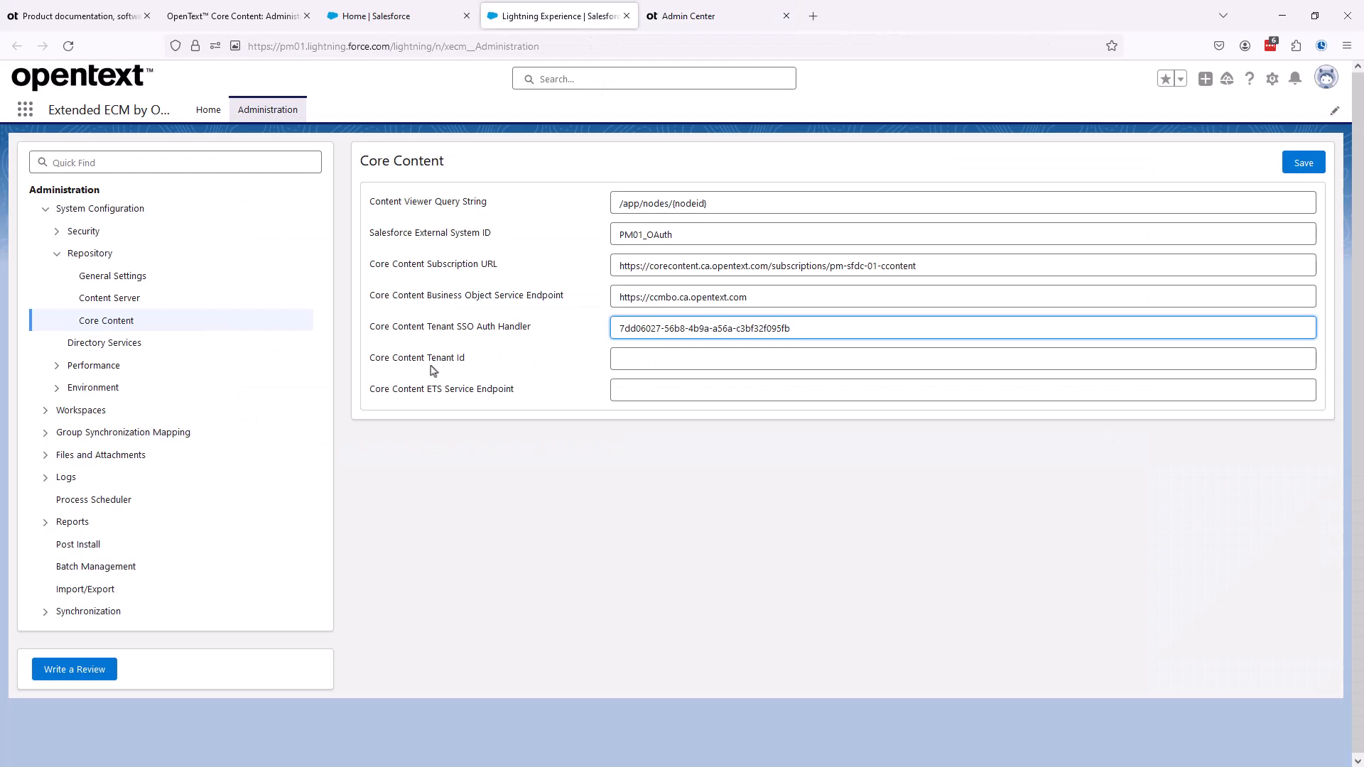
- Copy the tenant ID from the PM-SFDC-01 overview in Admin Center and enter it as the Core Content Tenant Id in Salesforce
click(673, 27)
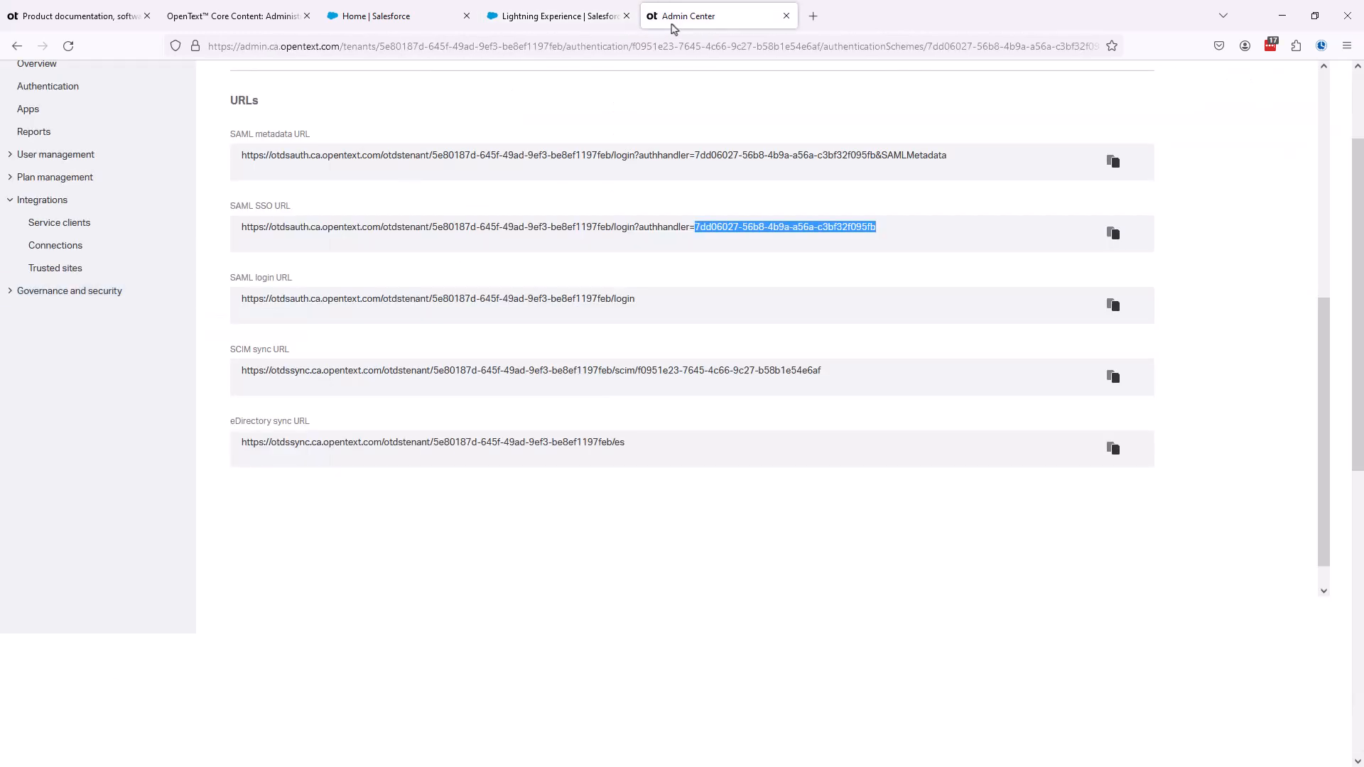
scroll(64, 355, up, 10)
click(46, 198)
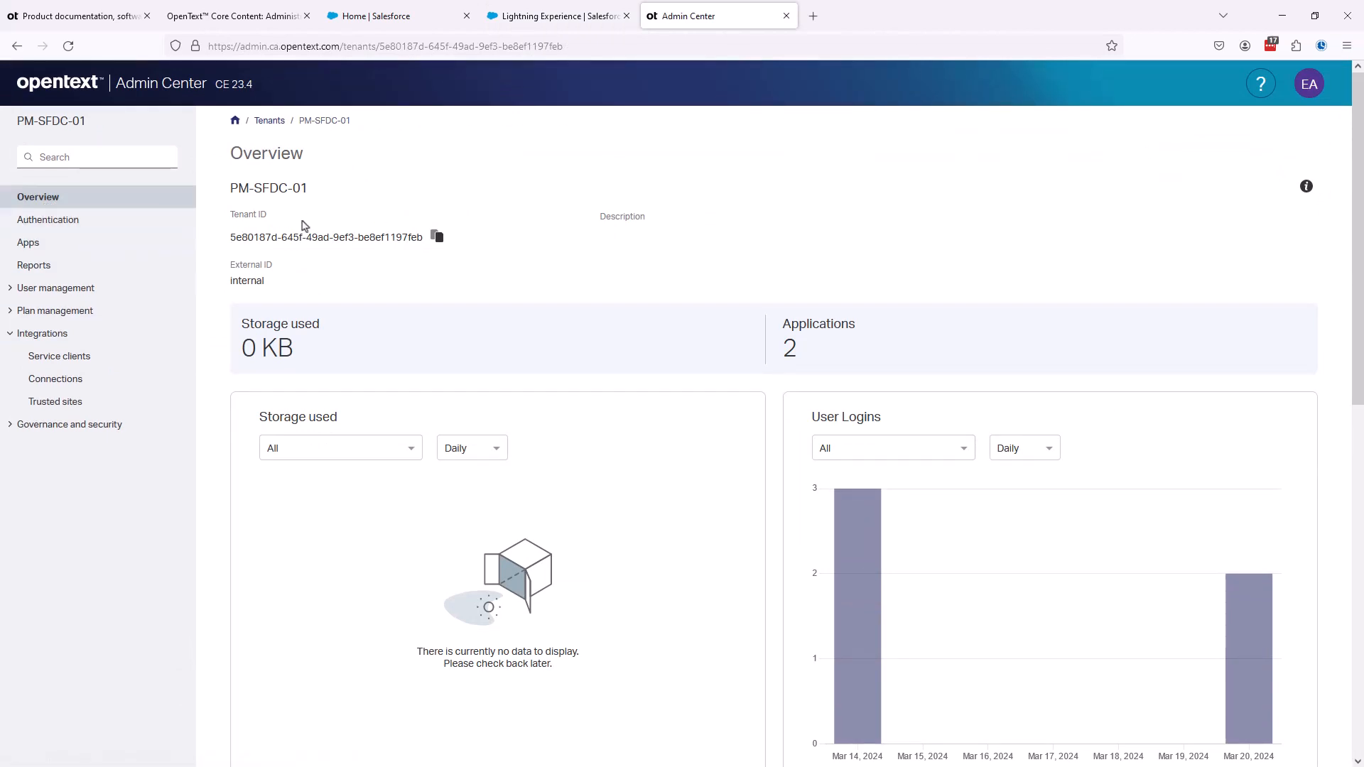
click(437, 236)
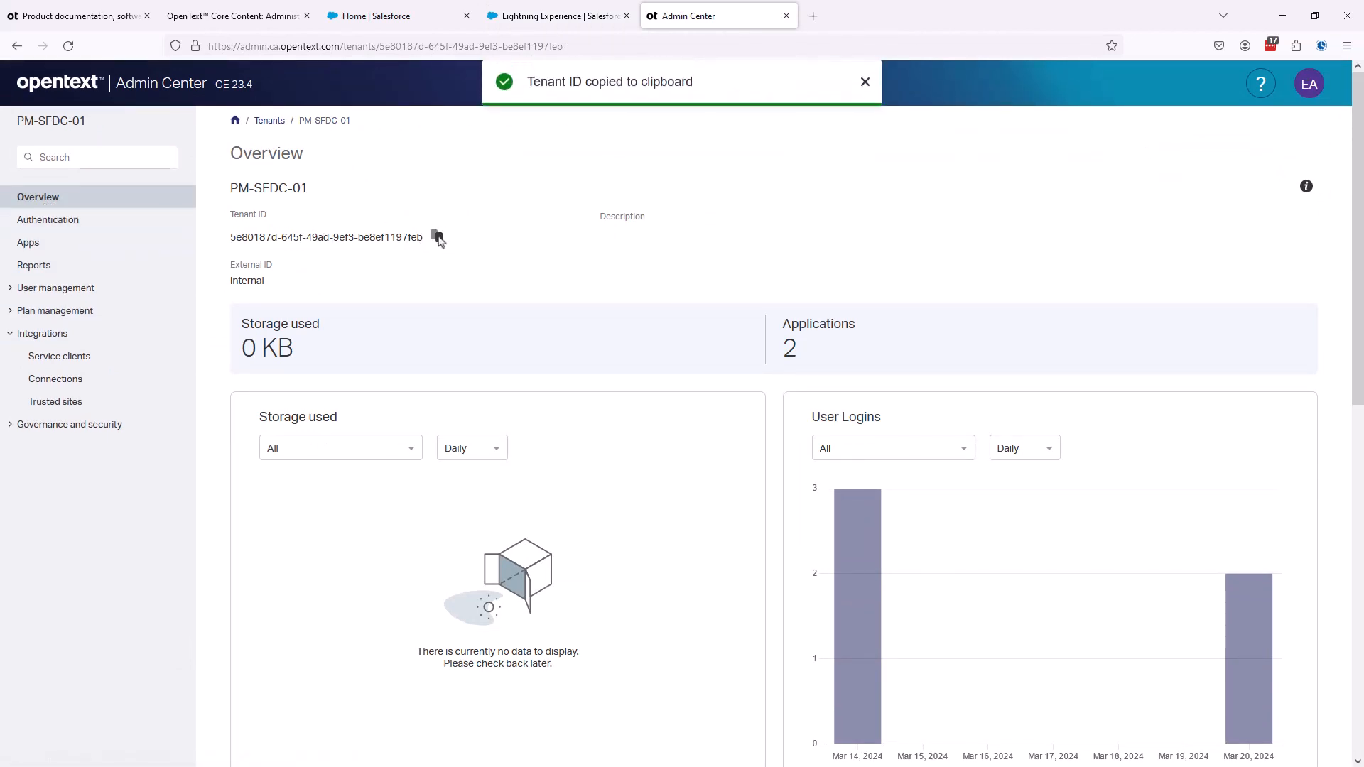
click(544, 15)
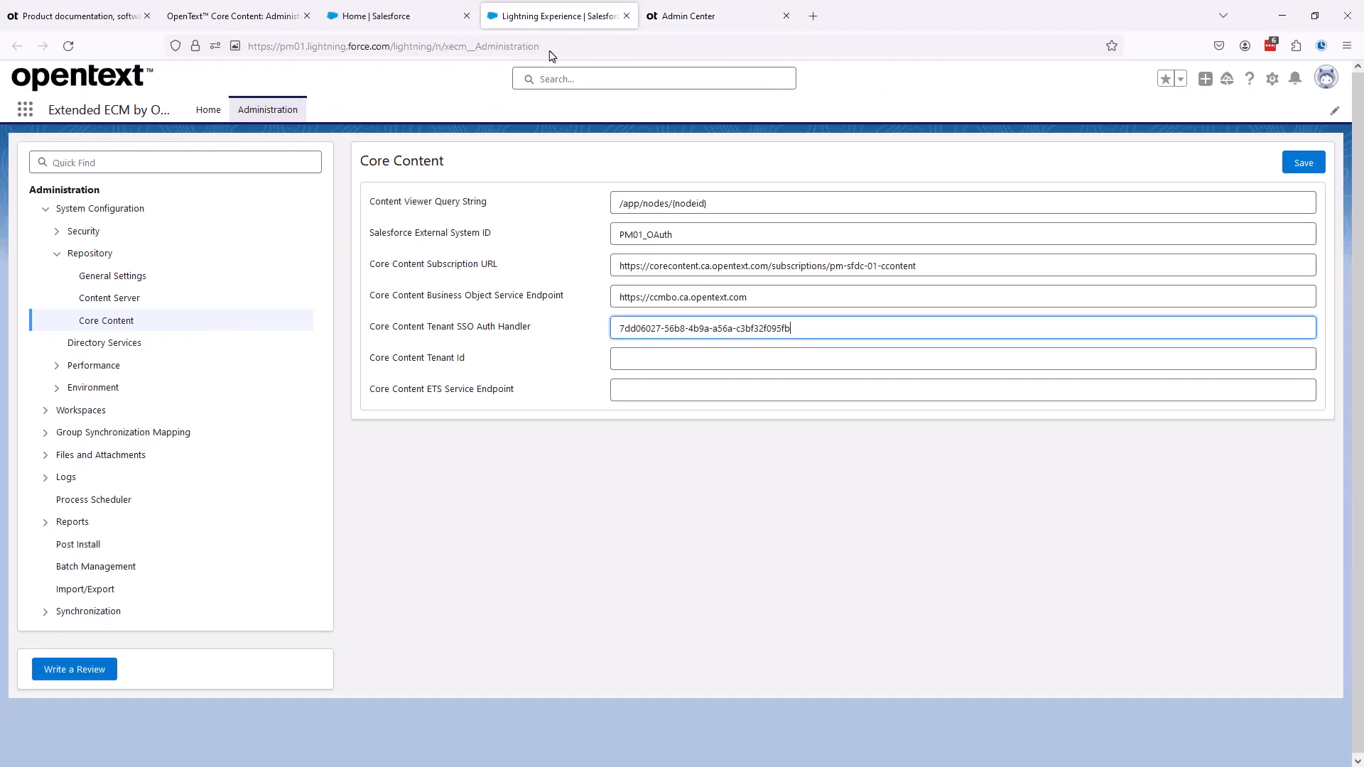
click(630, 364)
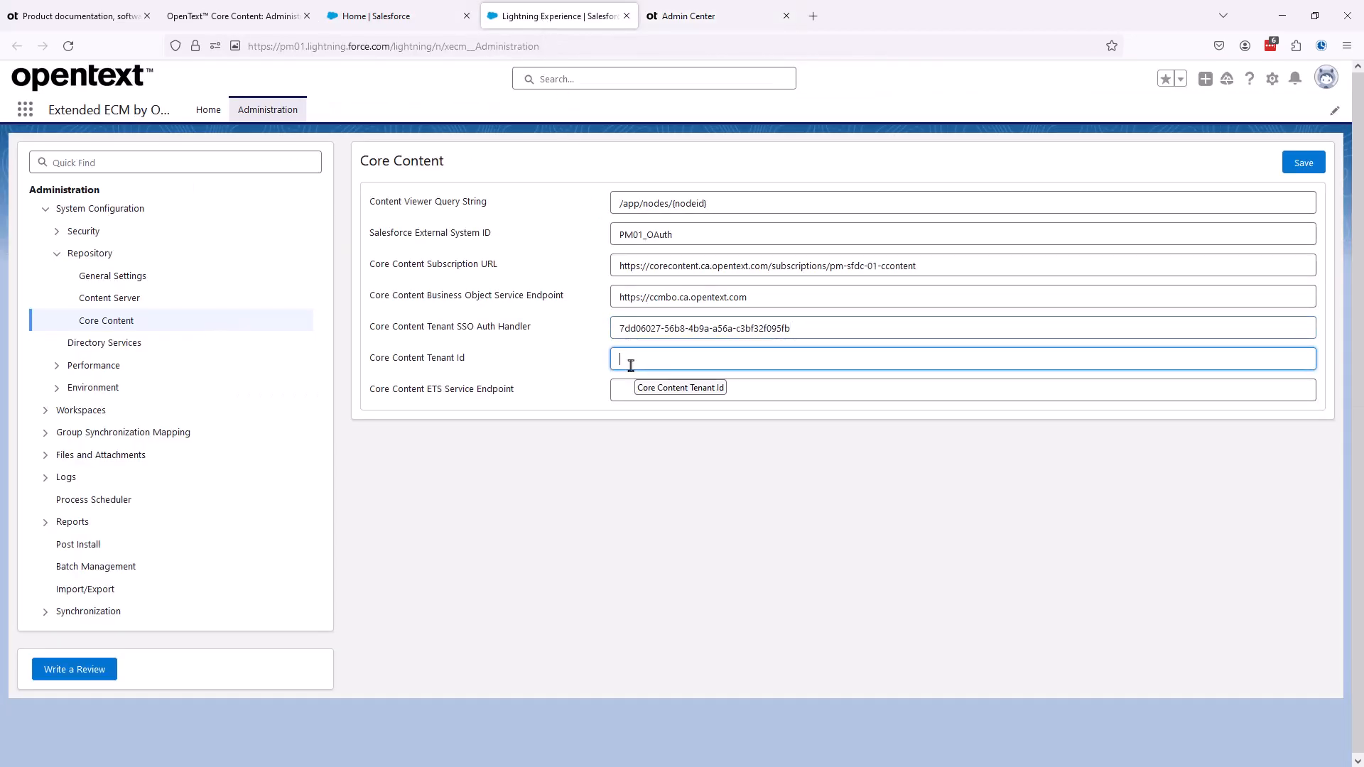
key(ctrl+v)
click(561, 441)
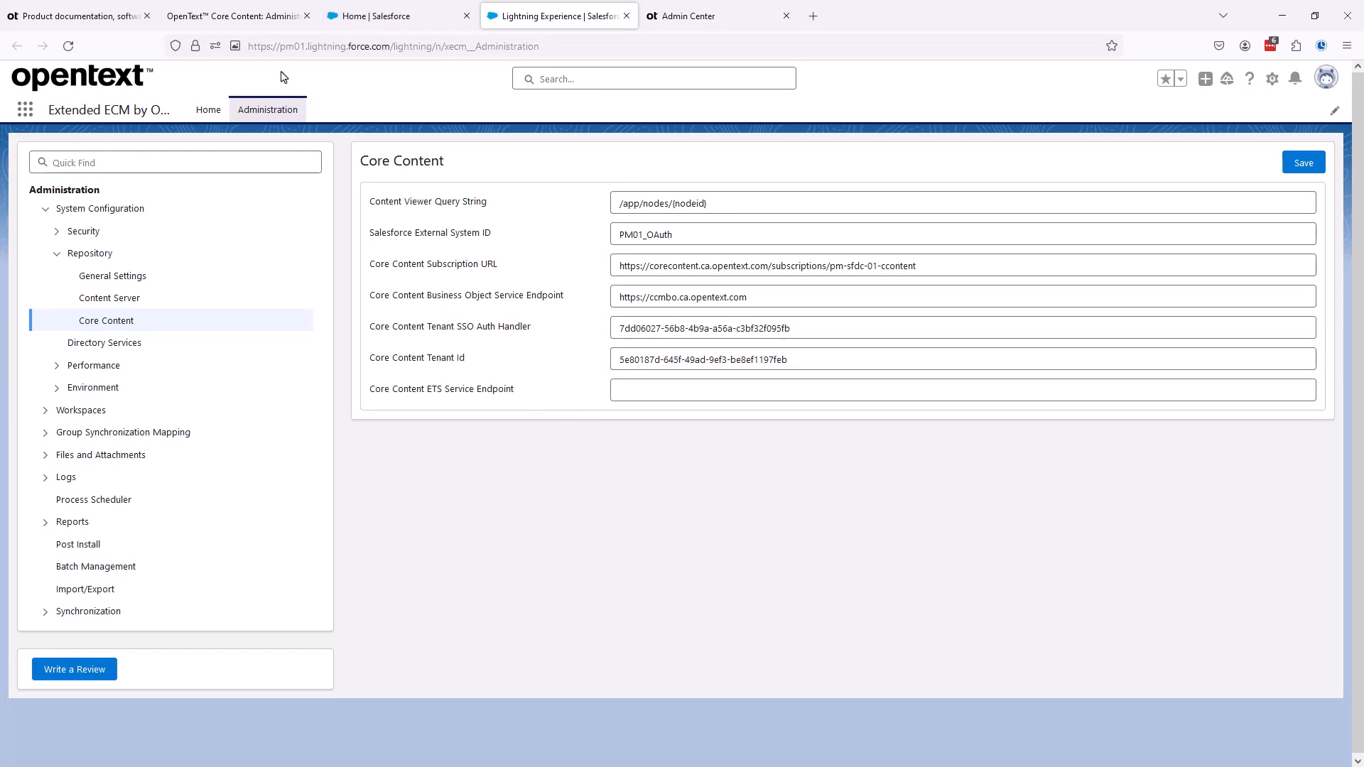
click(241, 17)
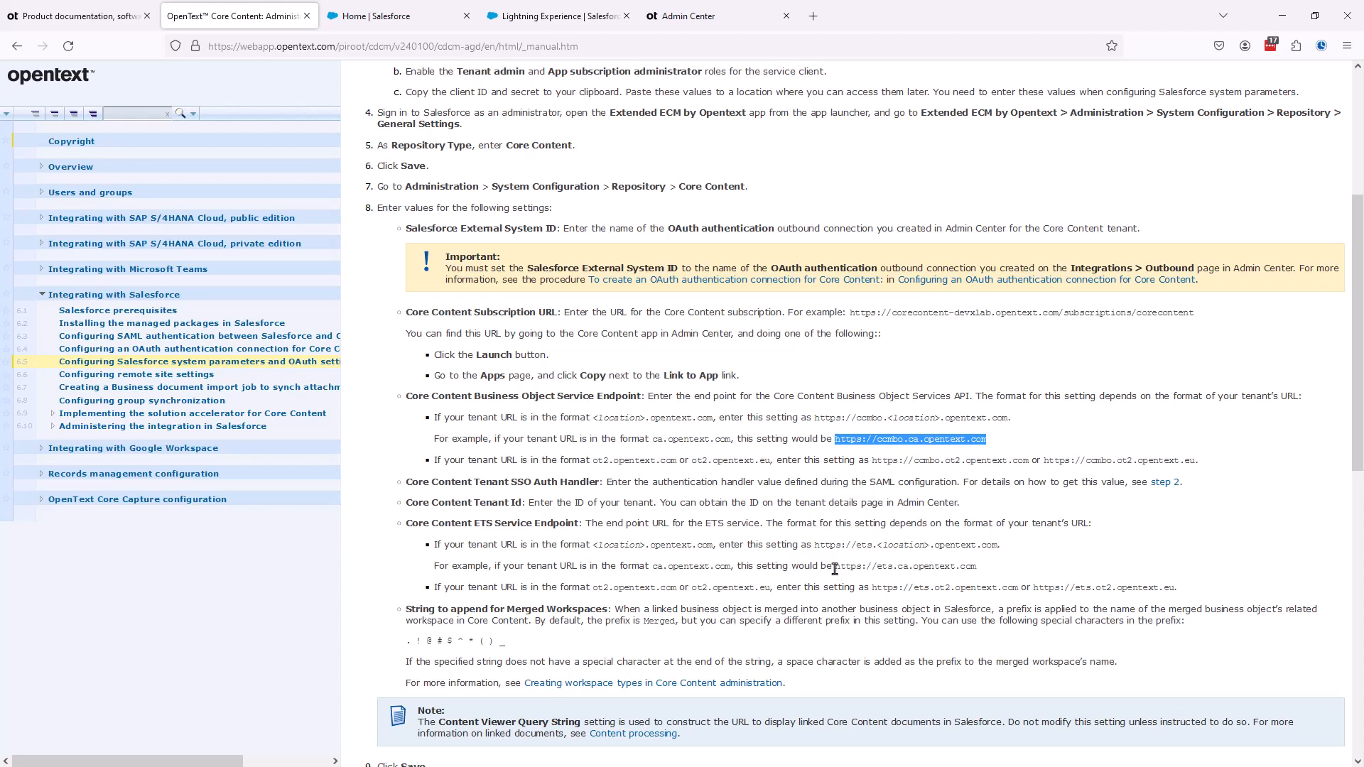
drag(835, 567, 981, 575)
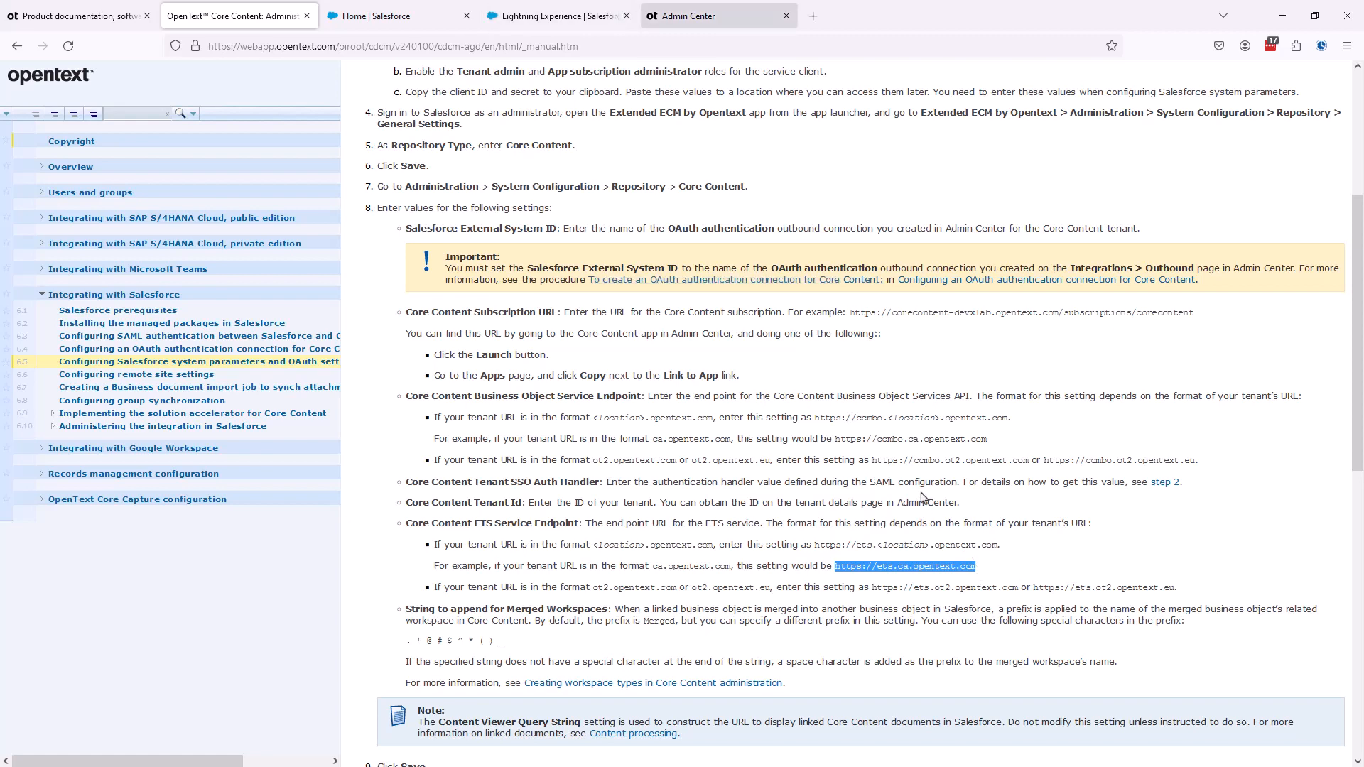
click(569, 22)
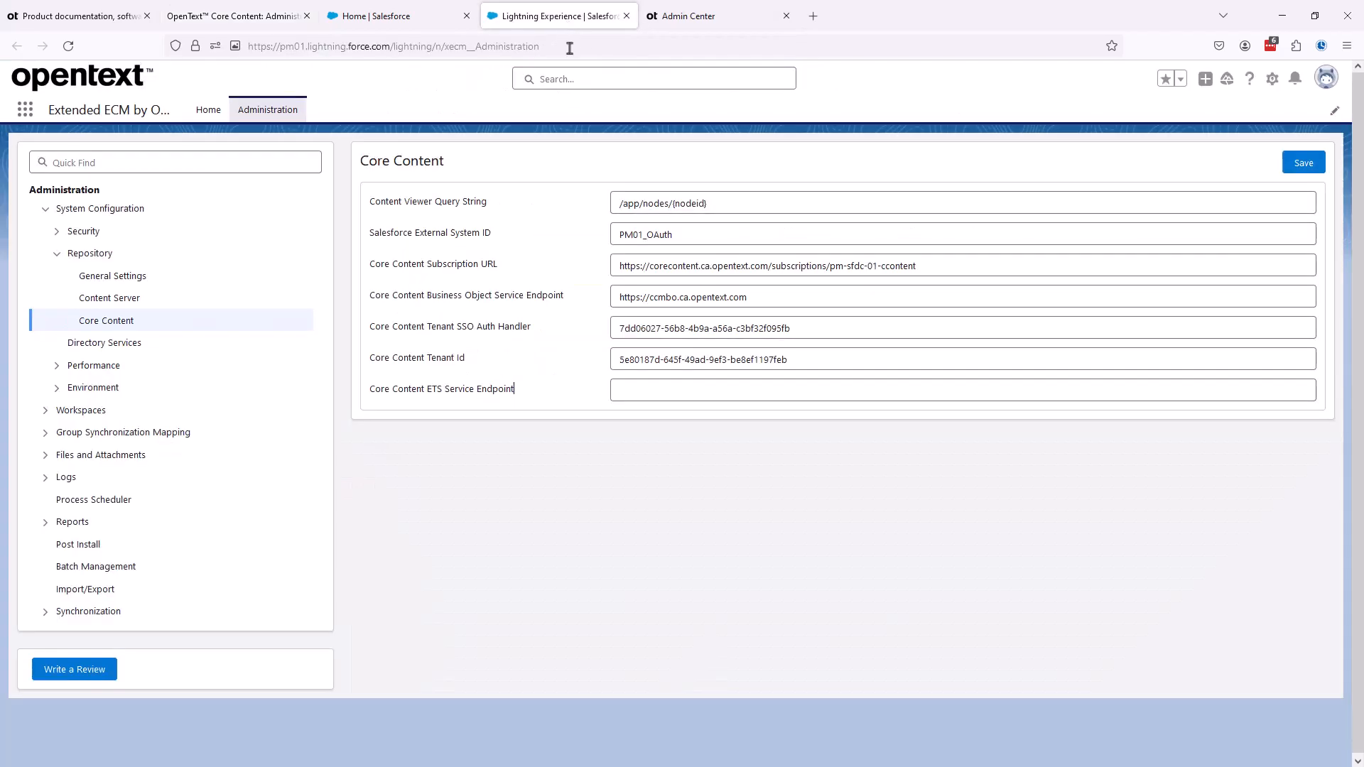
click(615, 395)
key(ctrl+v)
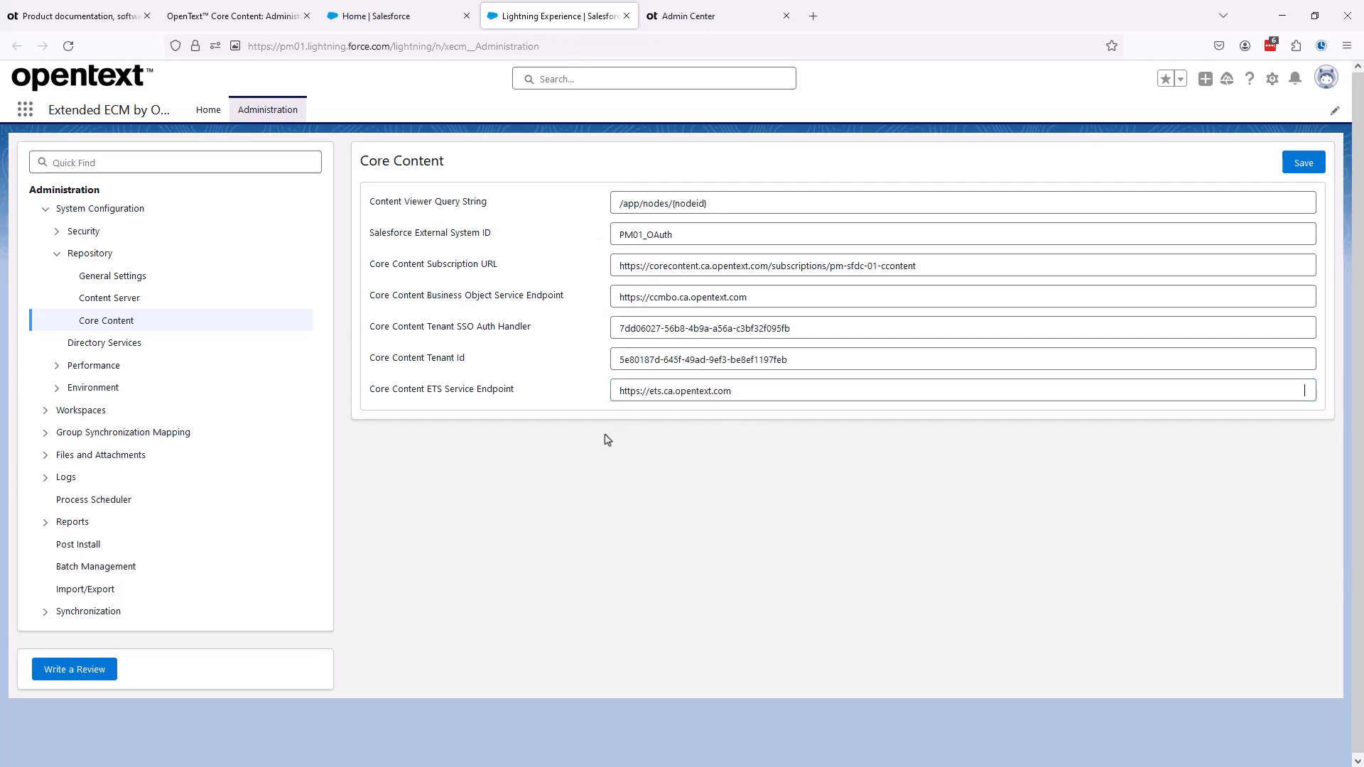
click(1303, 164)
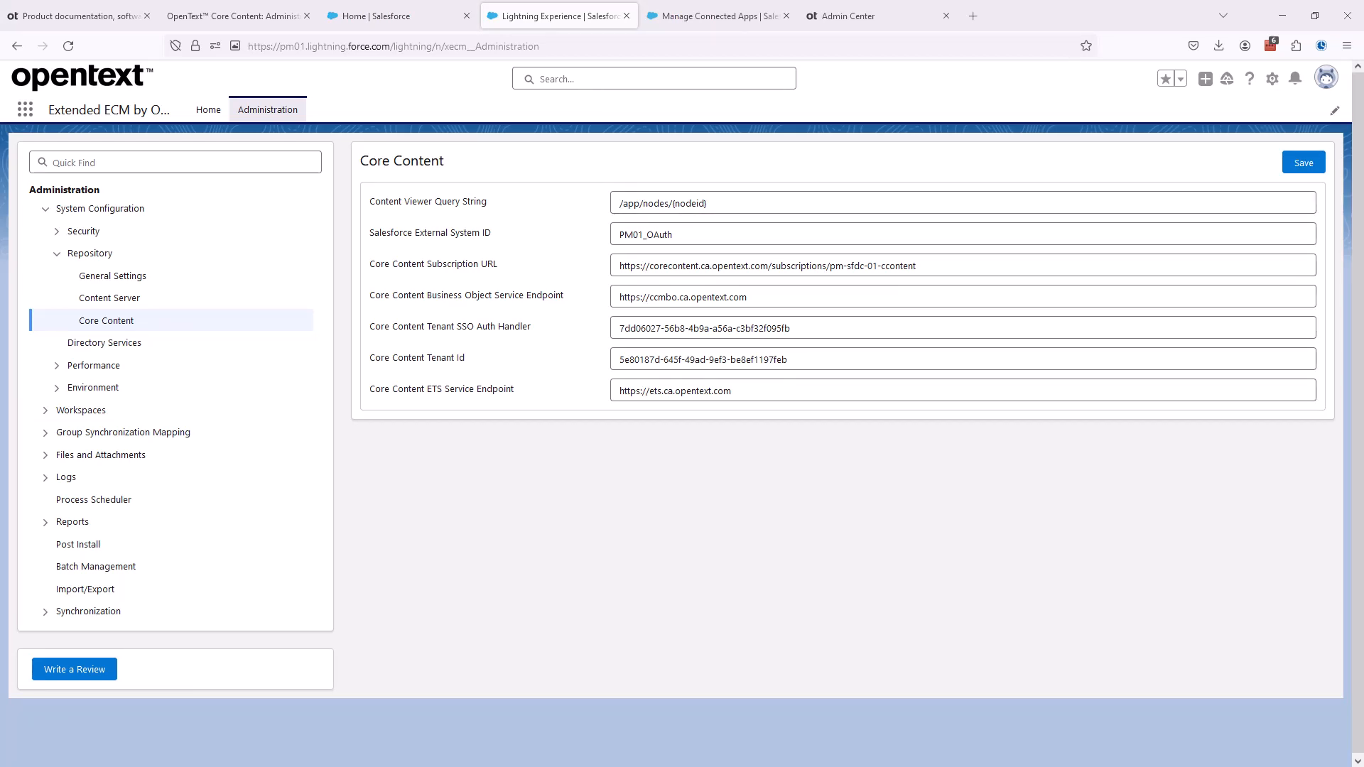
- Review the guide's OAuth configuration instructions and open the OAuth Configuration security settings in the Extended ECM administration
click(220, 14)
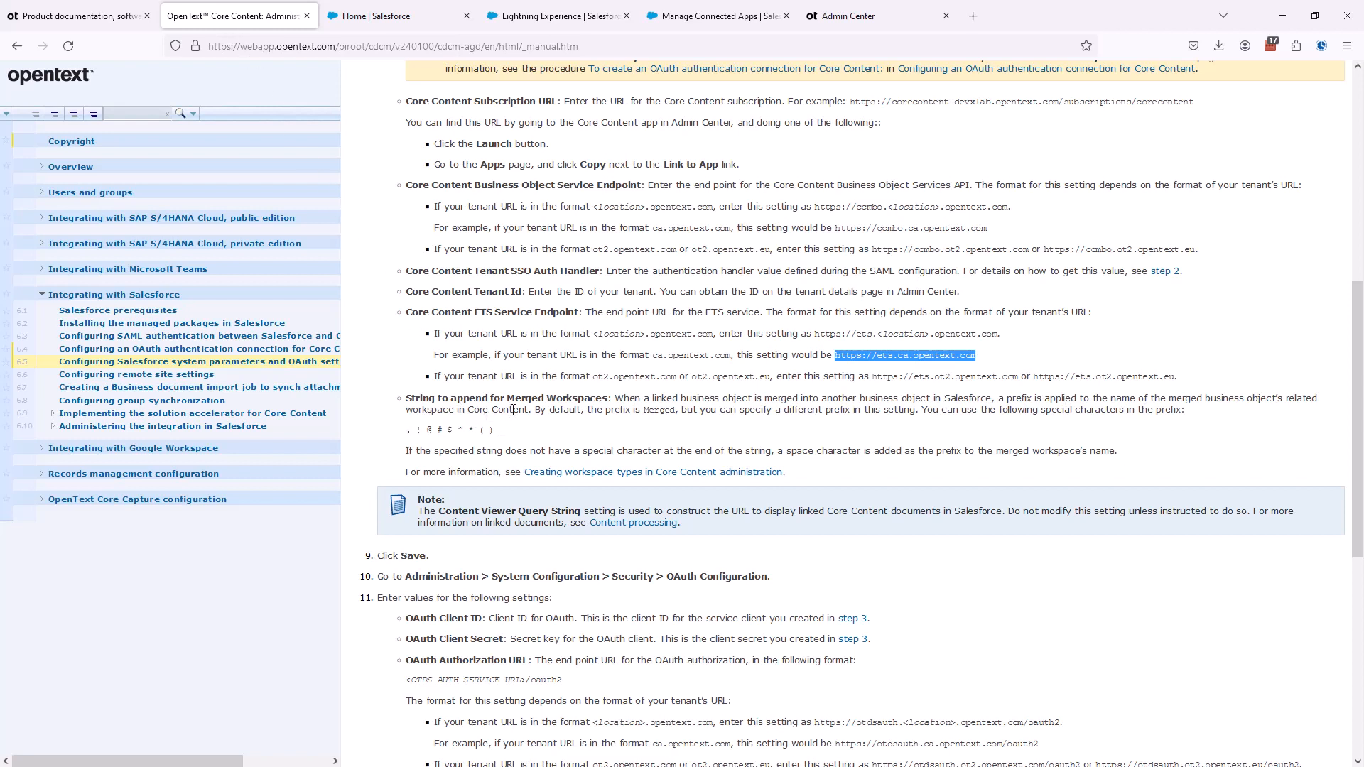
scroll(513, 410, down, 5)
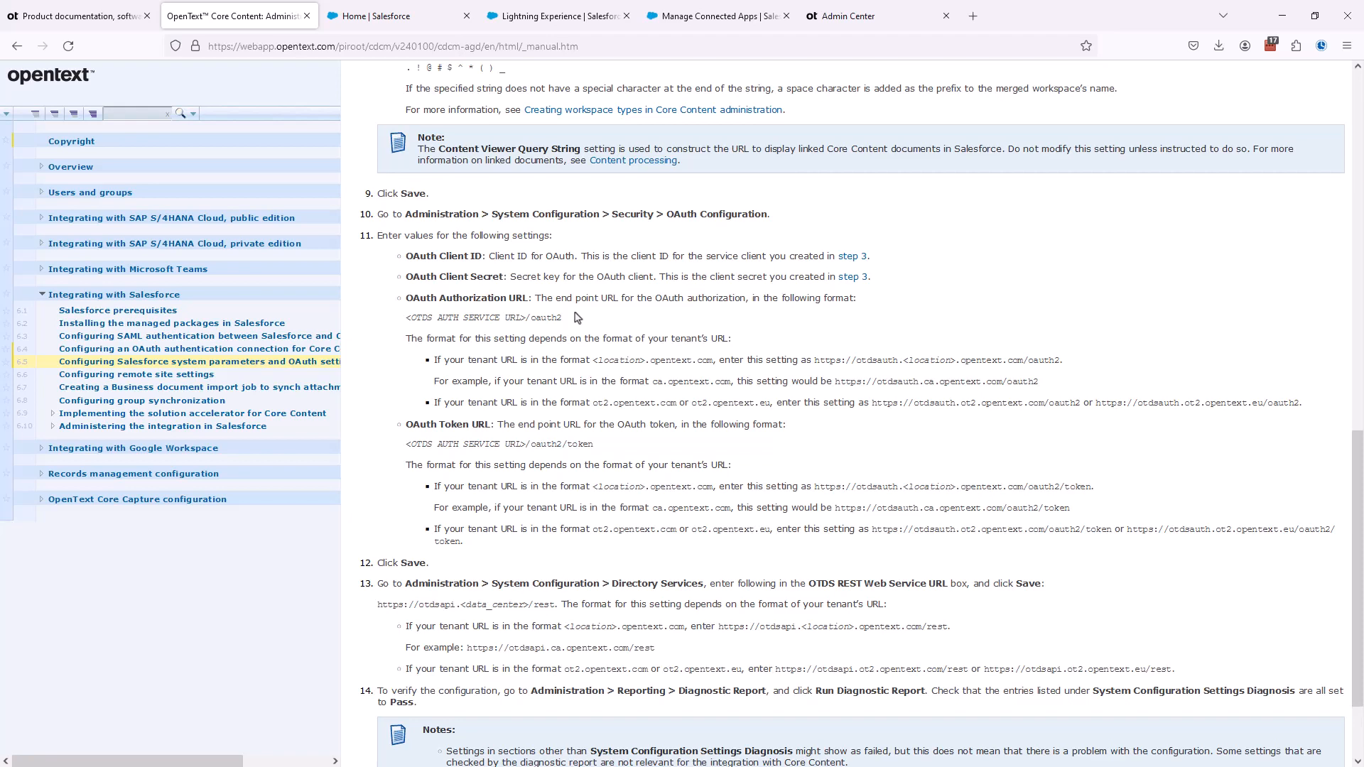
click(544, 7)
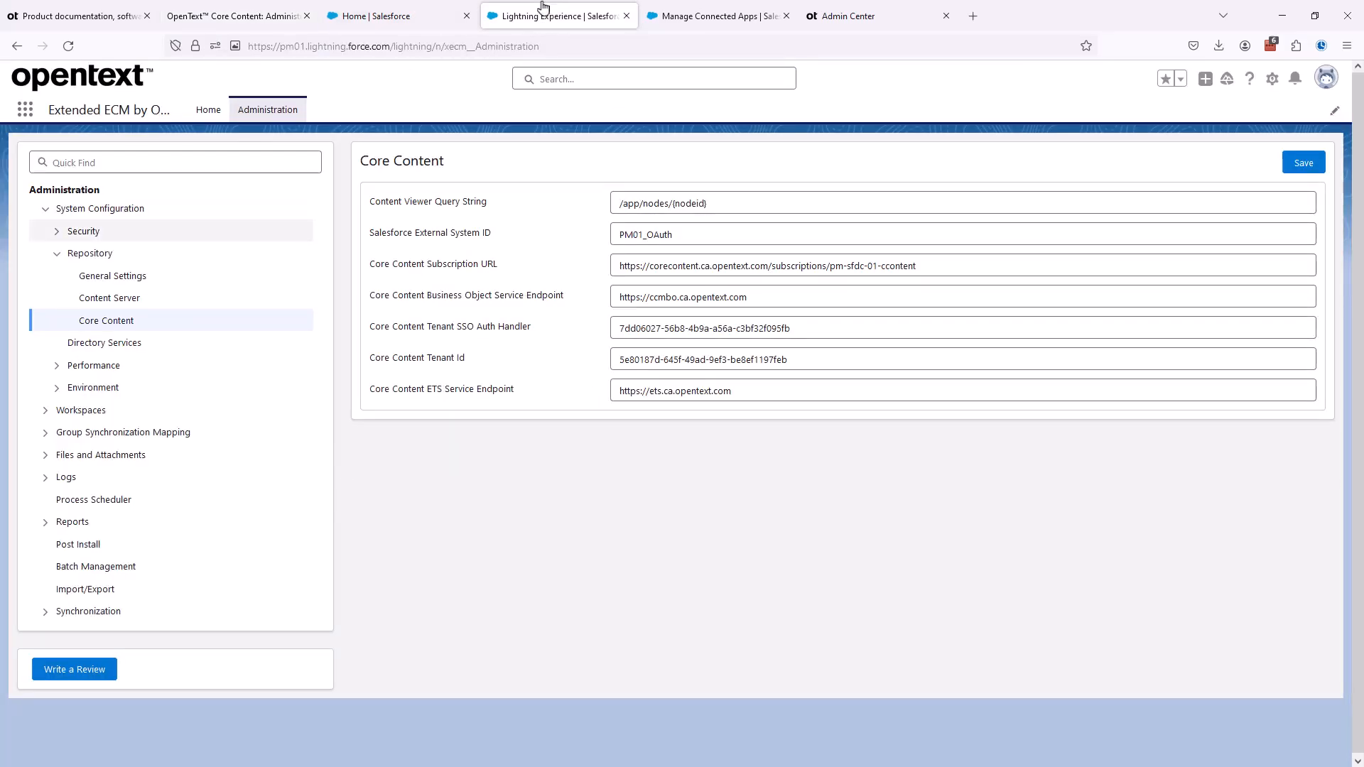
click(57, 231)
click(112, 257)
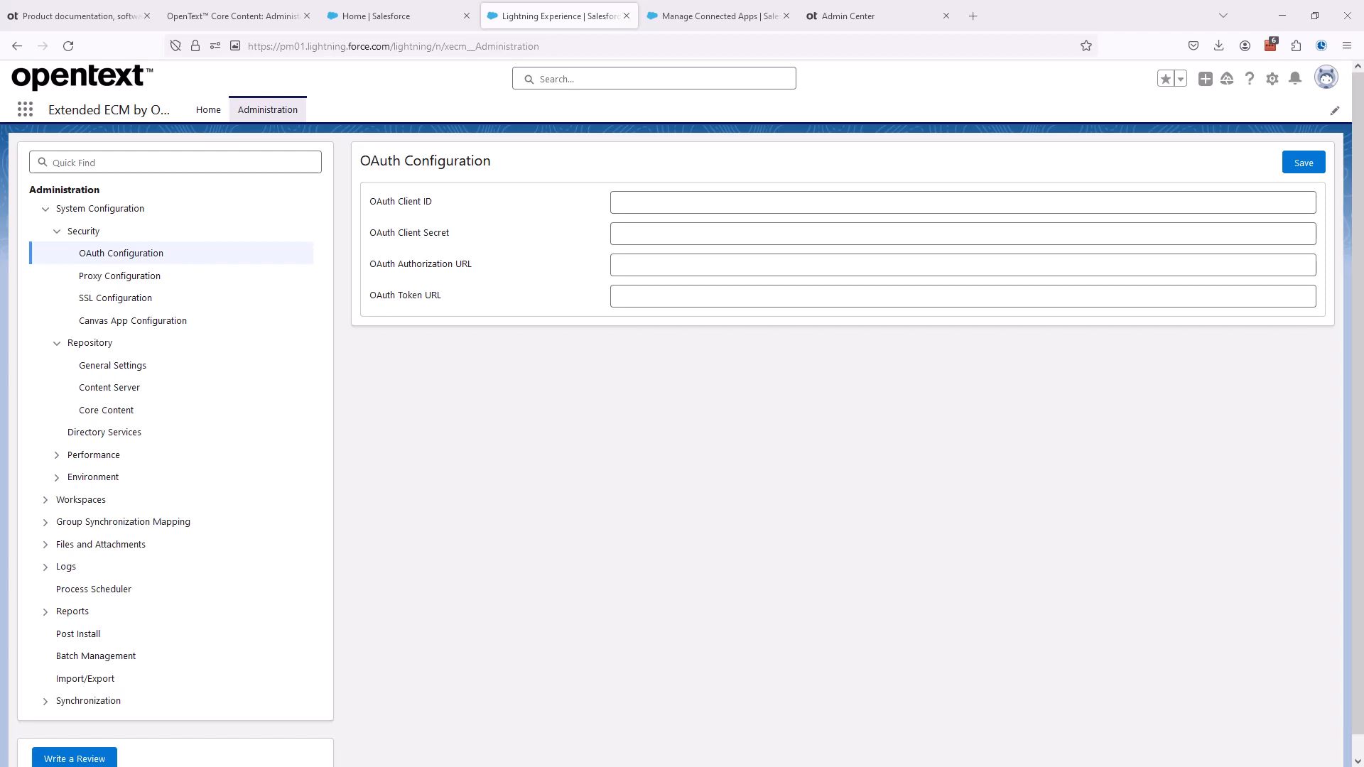
- Fill in the OAuth Client ID and OAuth Client Secret with the credentials of the service client
click(624, 201)
click(613, 218)
click(639, 236)
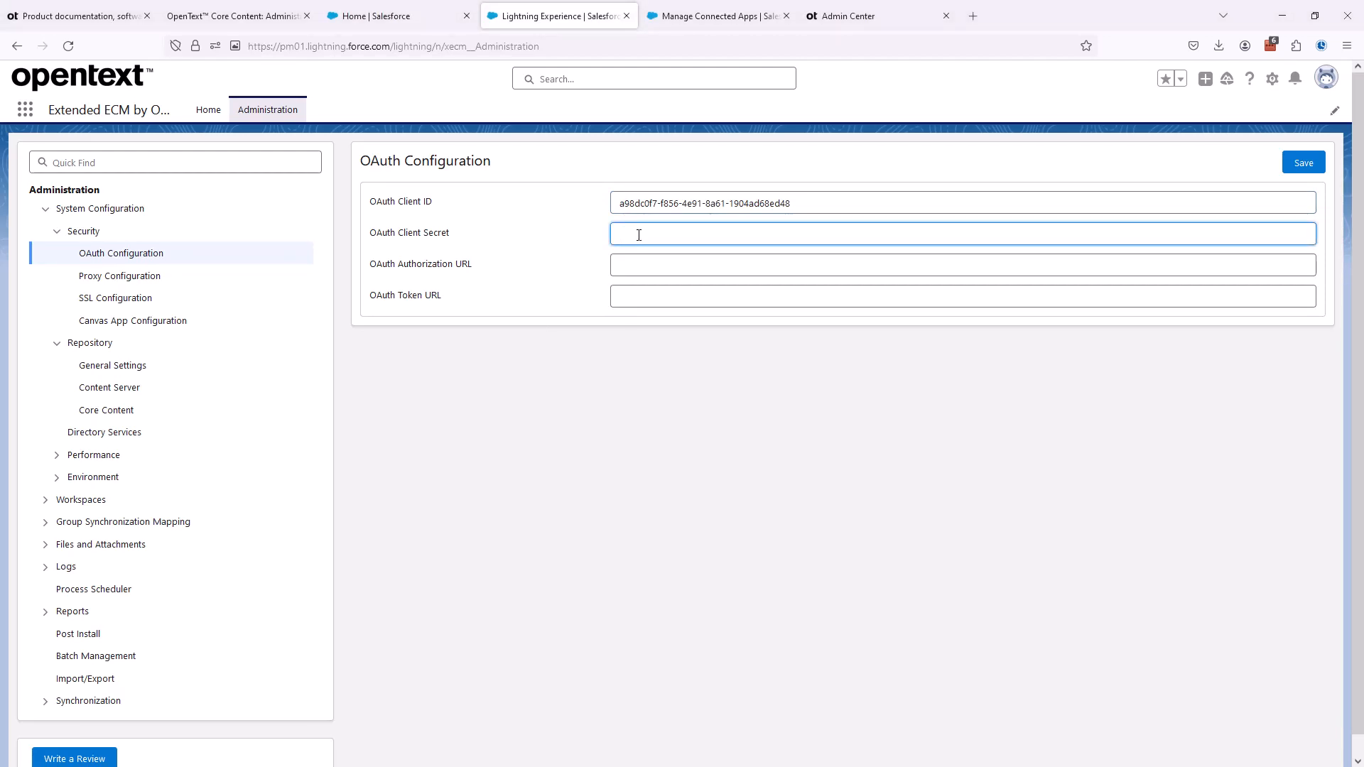
key(ctrl+v)
click(565, 396)
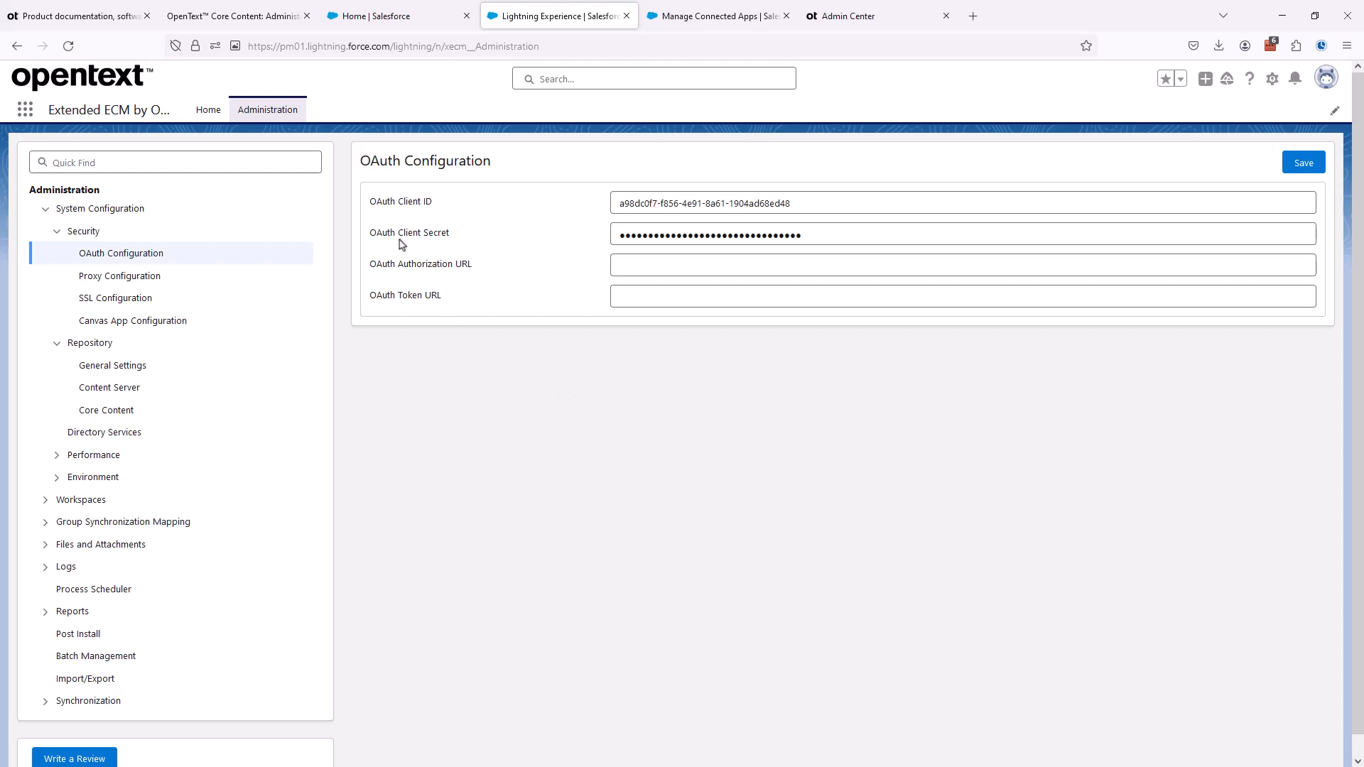
click(254, 16)
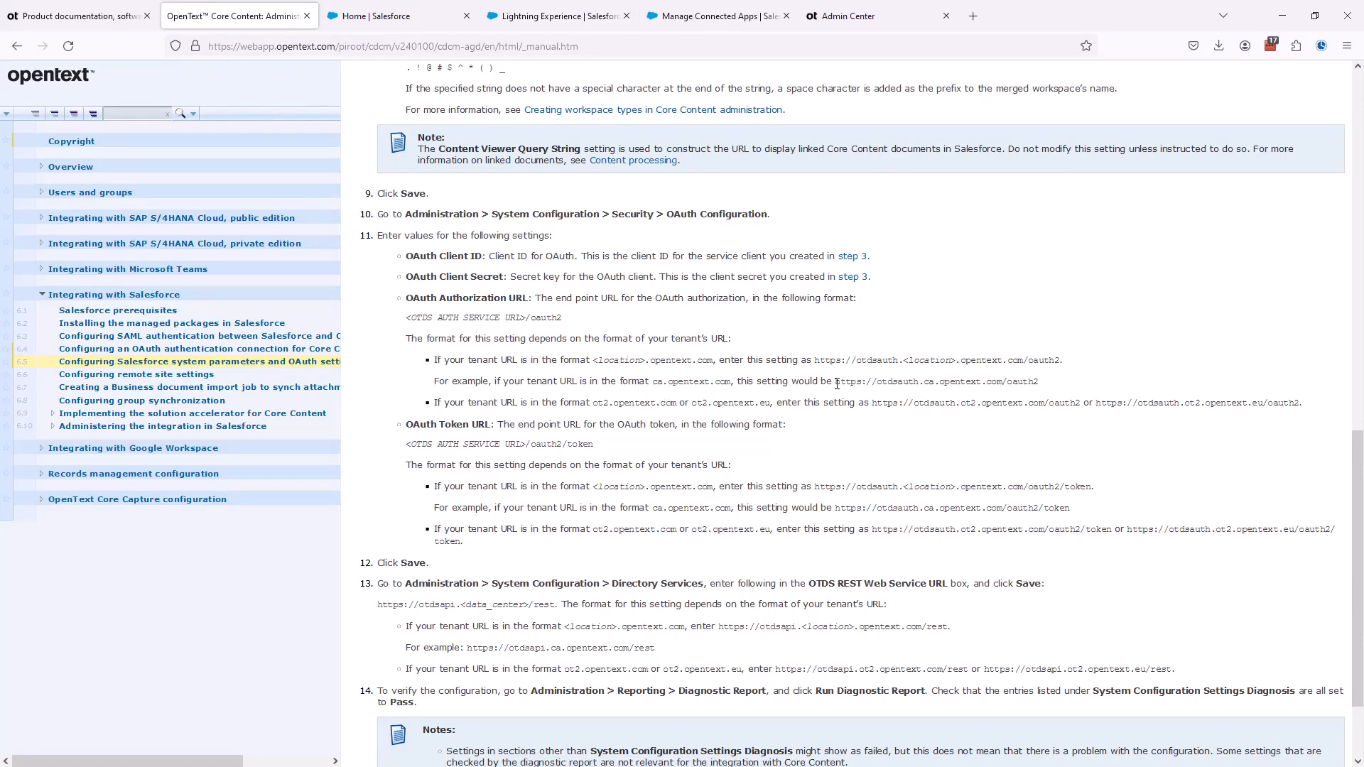
drag(836, 383, 1039, 387)
key(ctrl+c)
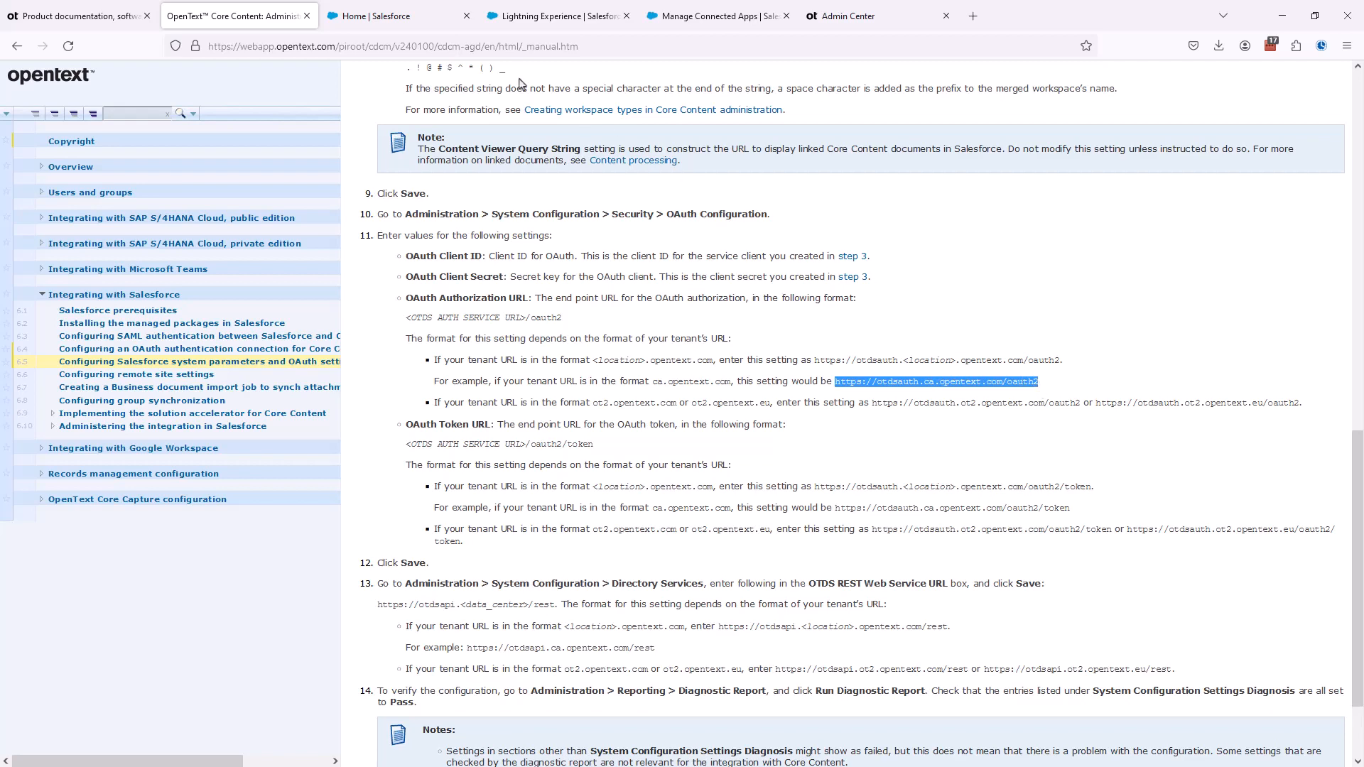
click(542, 17)
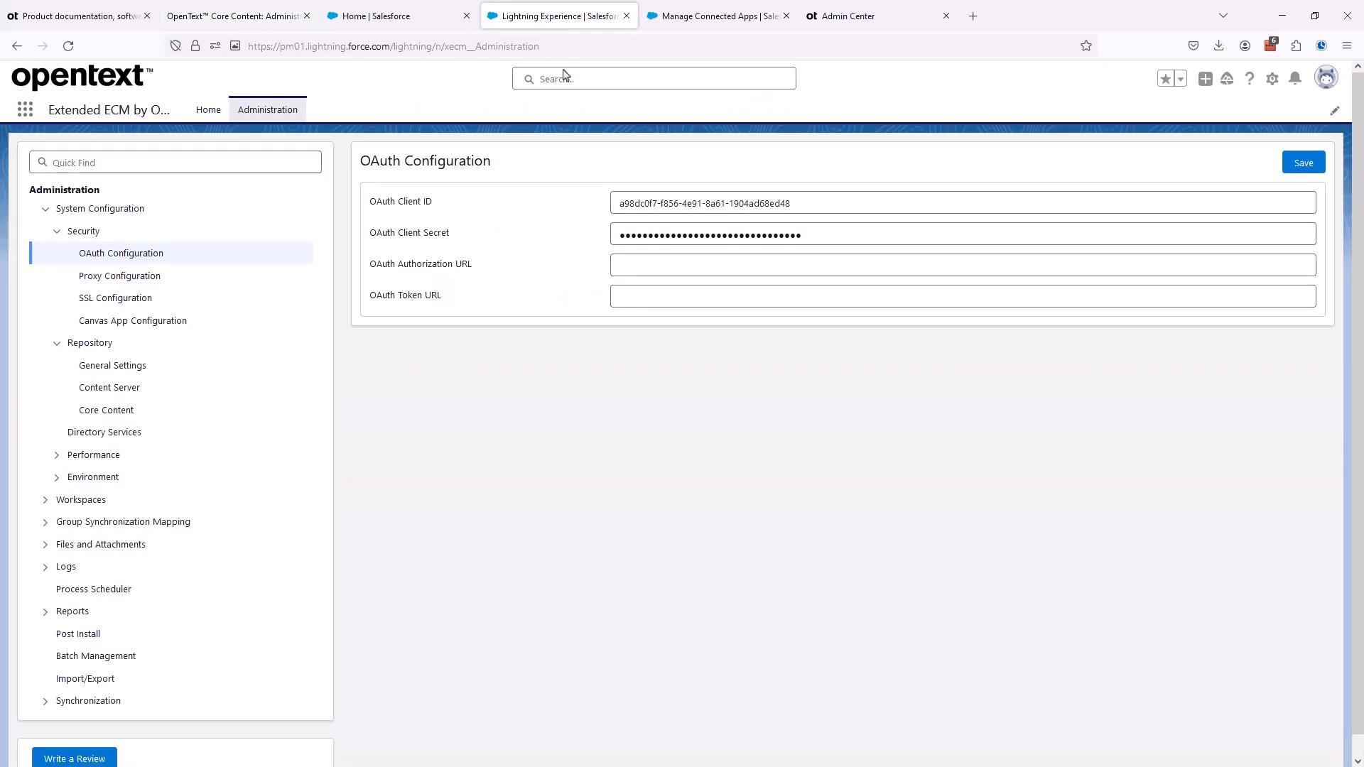
click(652, 265)
key(ctrl+v)
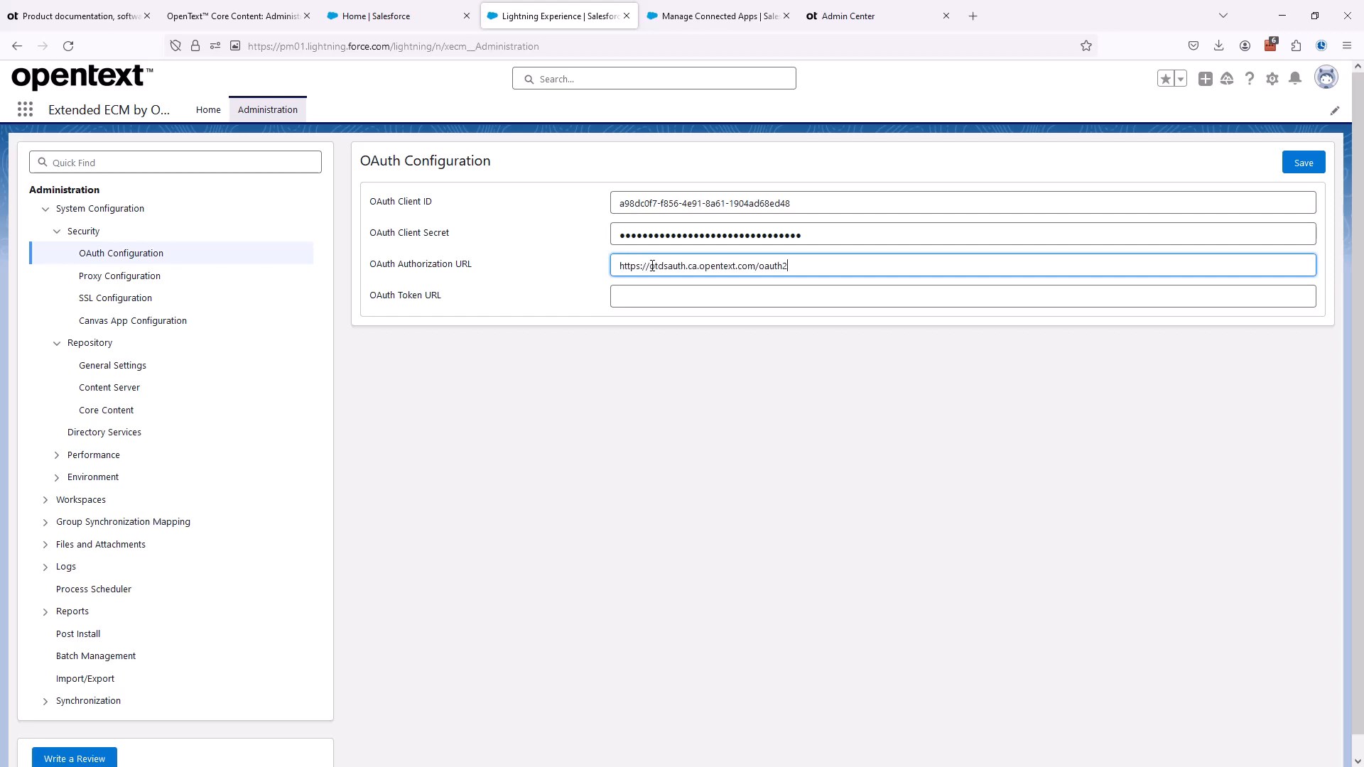
click(241, 20)
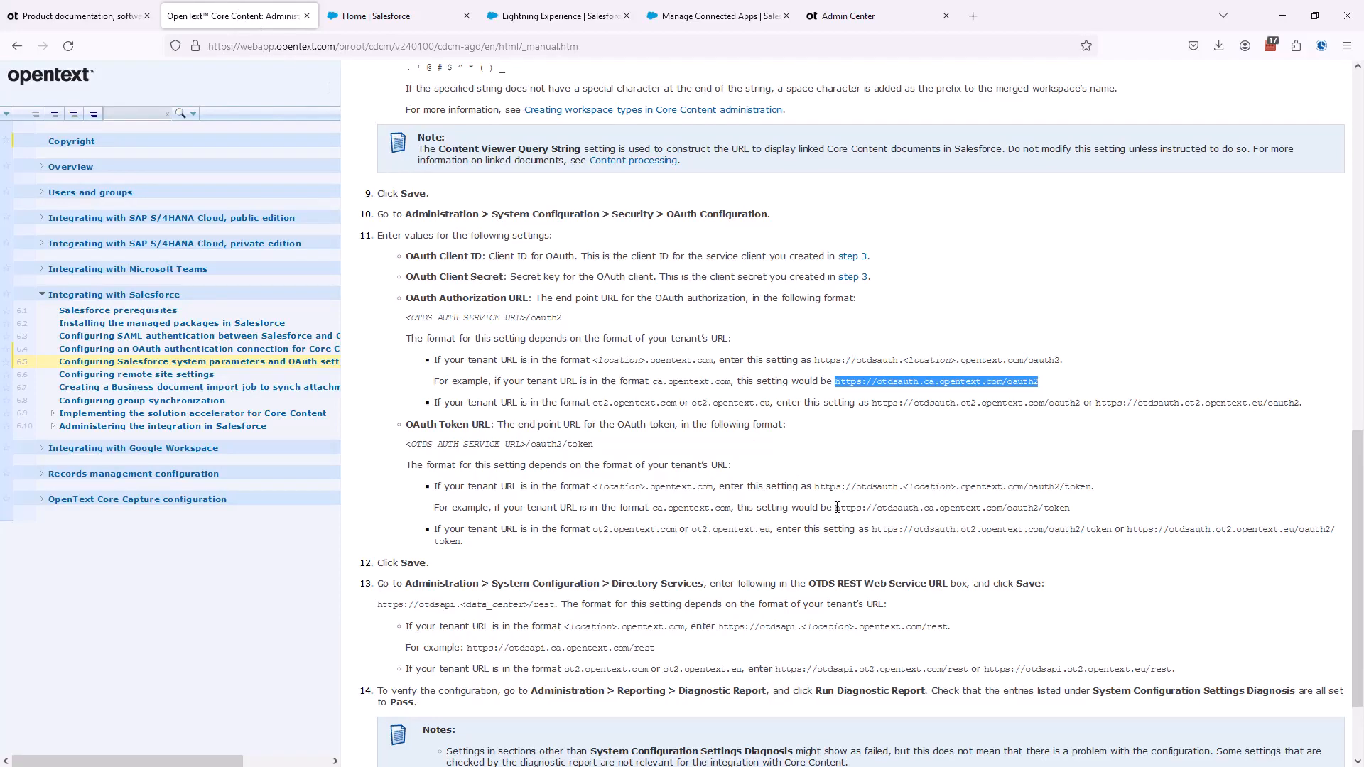
drag(836, 507, 1070, 513)
key(ctrl+c)
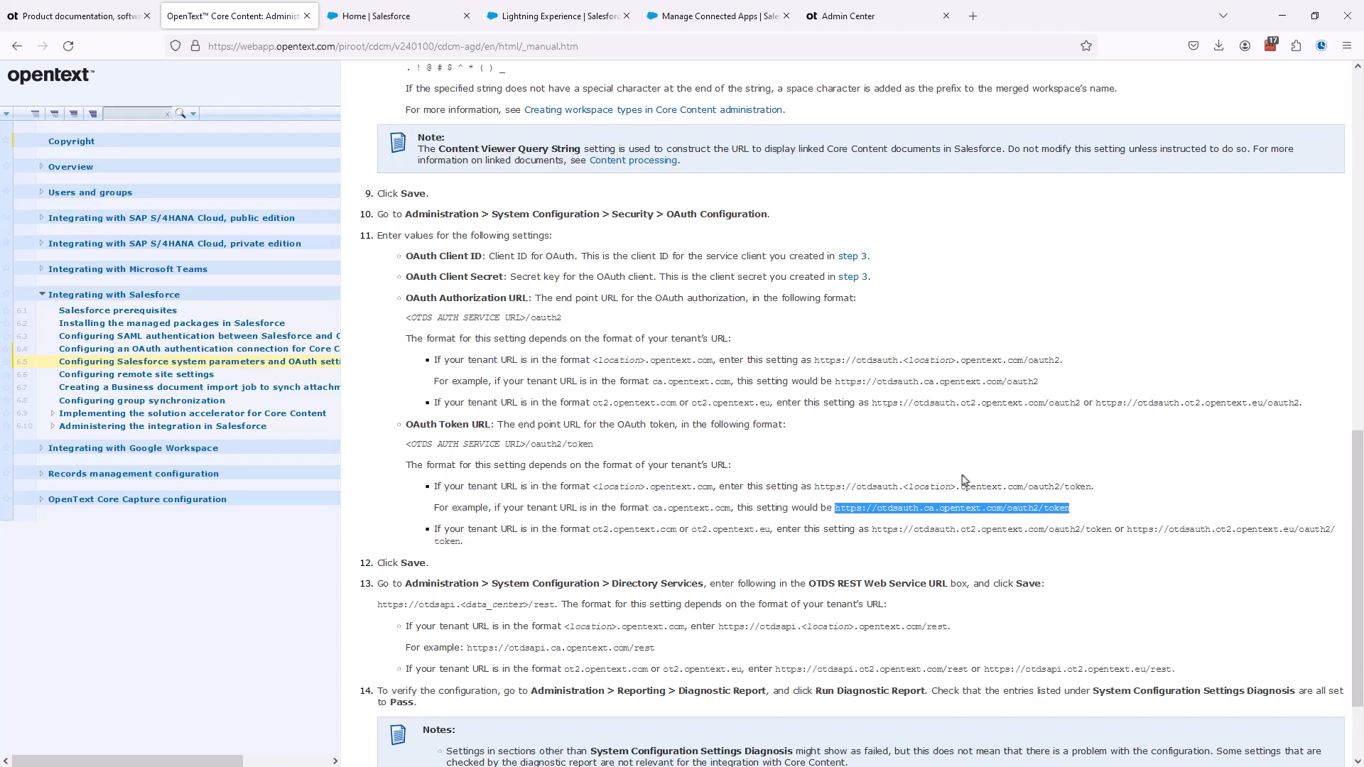
click(566, 21)
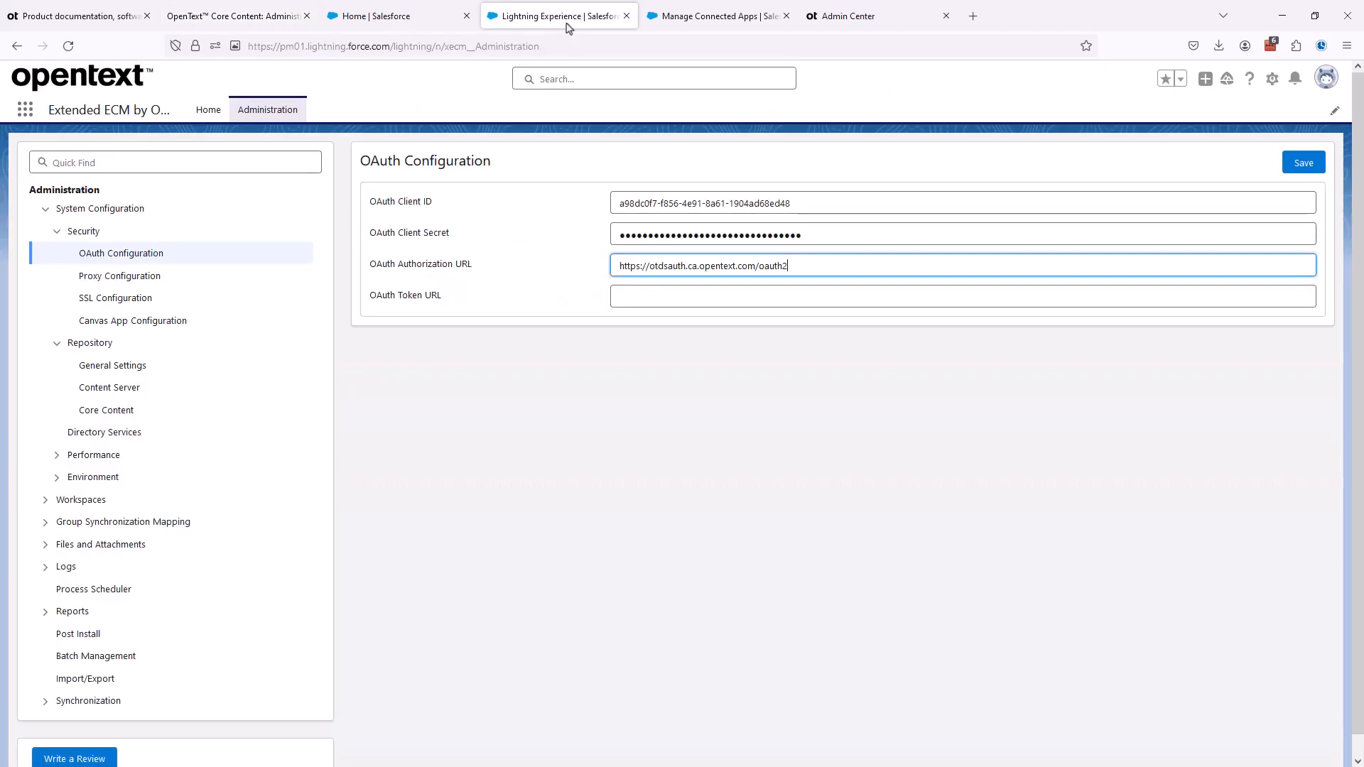
click(630, 291)
key(ctrl+v)
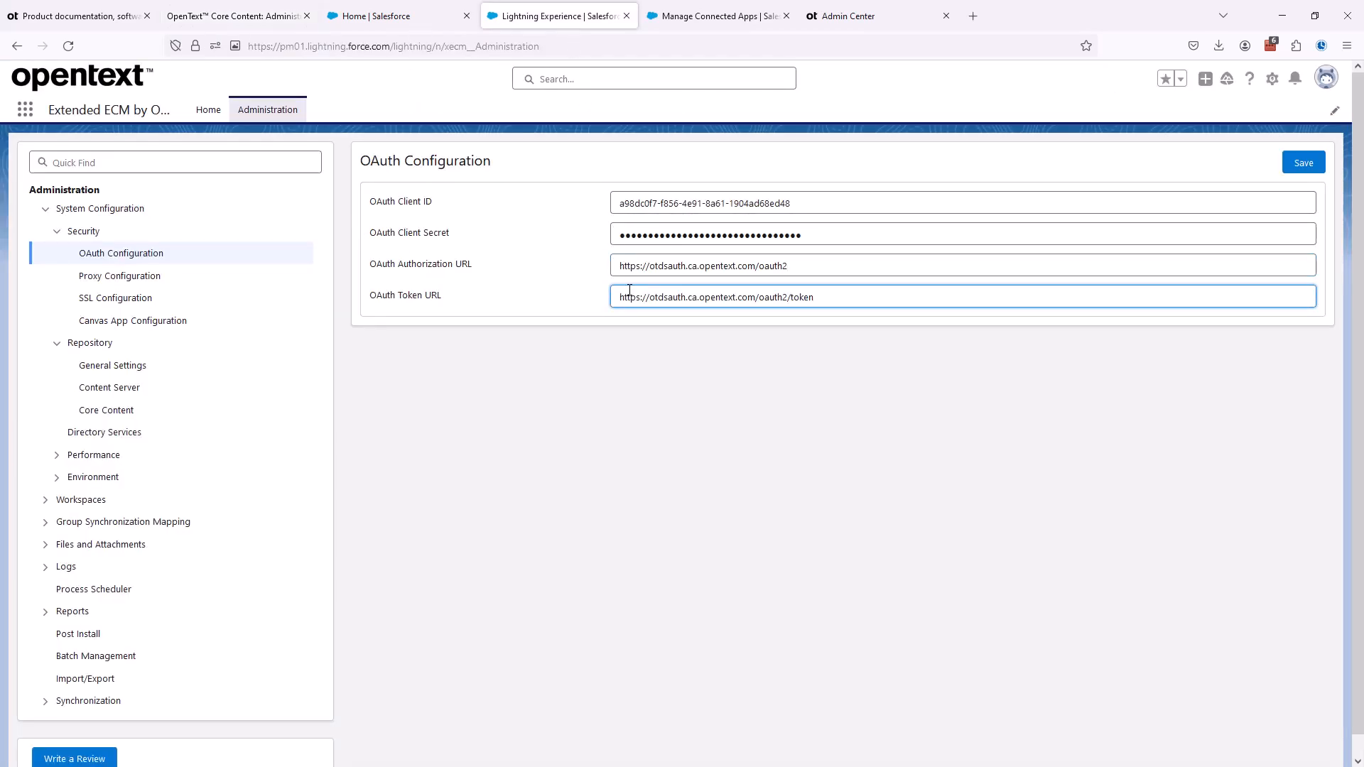
click(670, 569)
click(1301, 166)
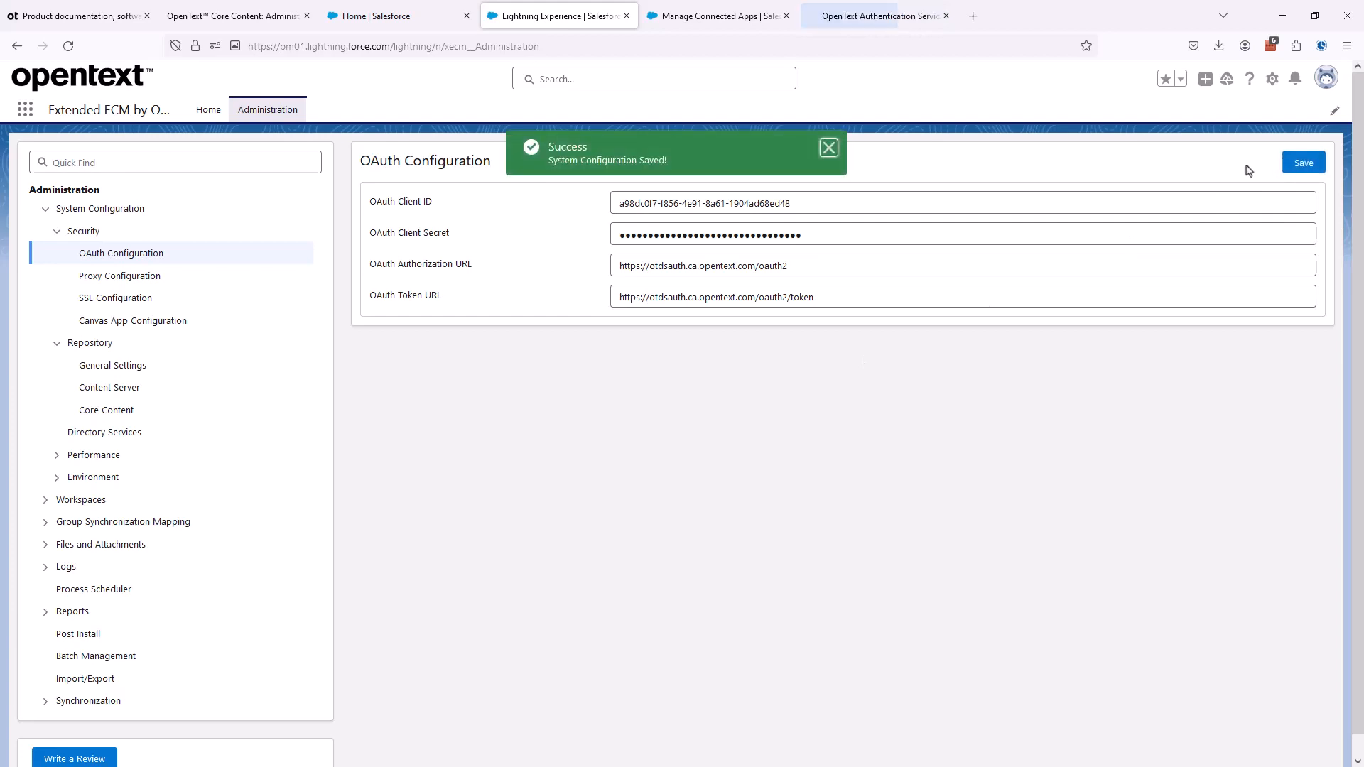
click(828, 150)
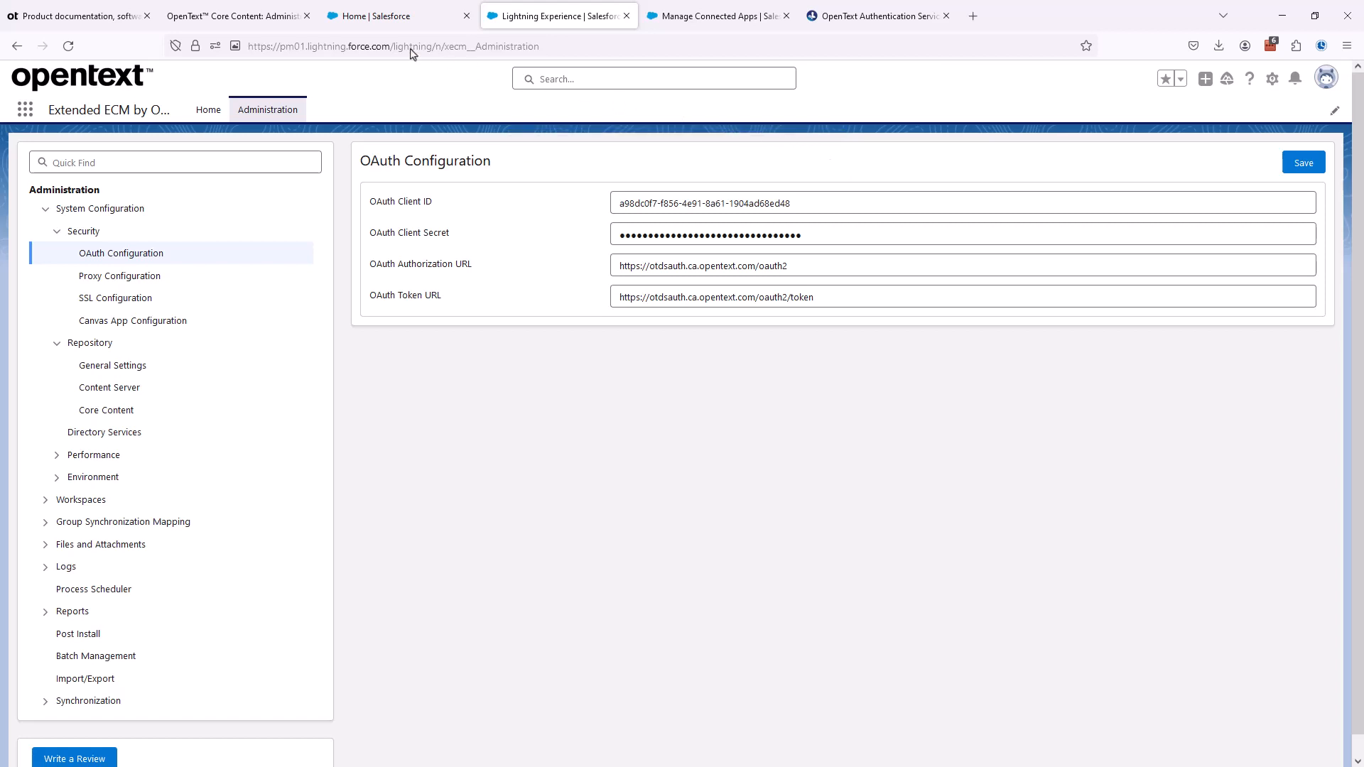
- Review the guide's OTDS REST Web Service URL instructions and open the Directory Services settings in the Extended ECM administration
click(255, 15)
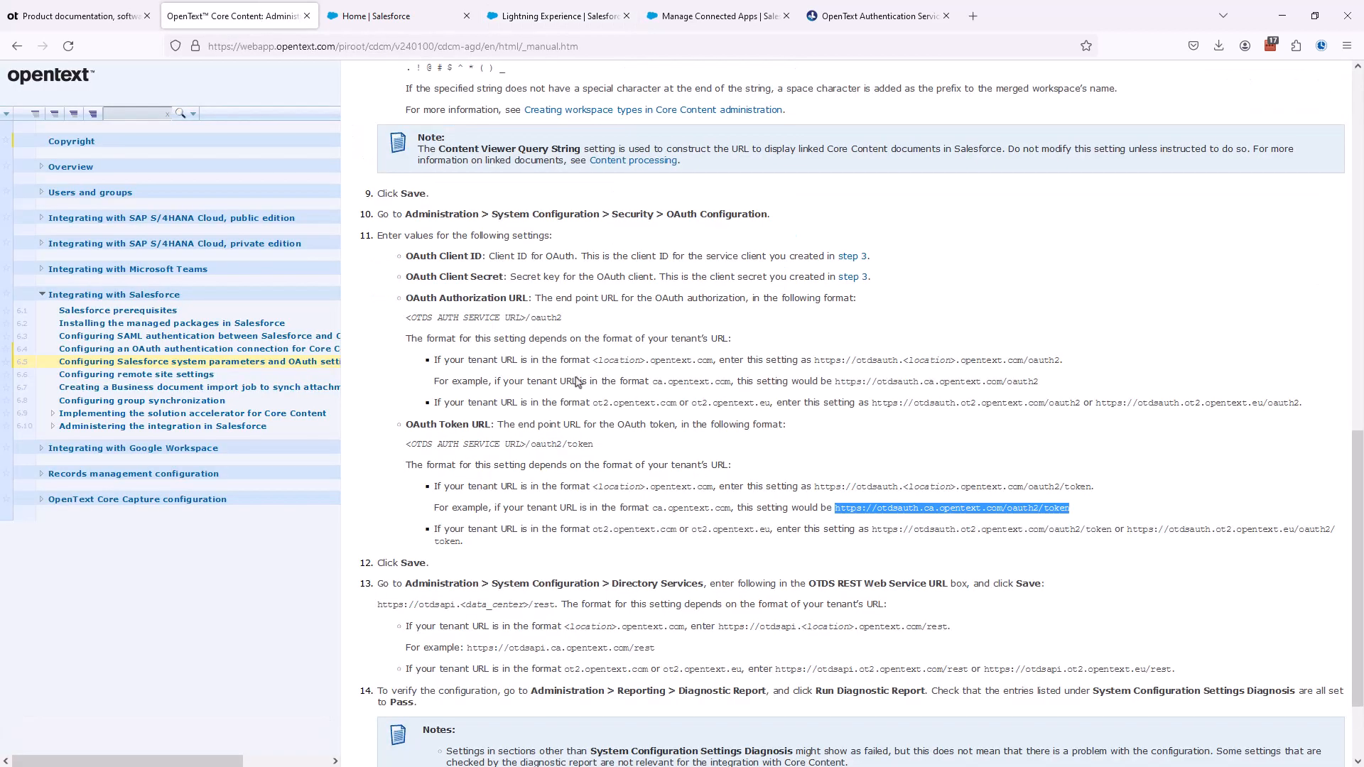
scroll(574, 384, down, 3)
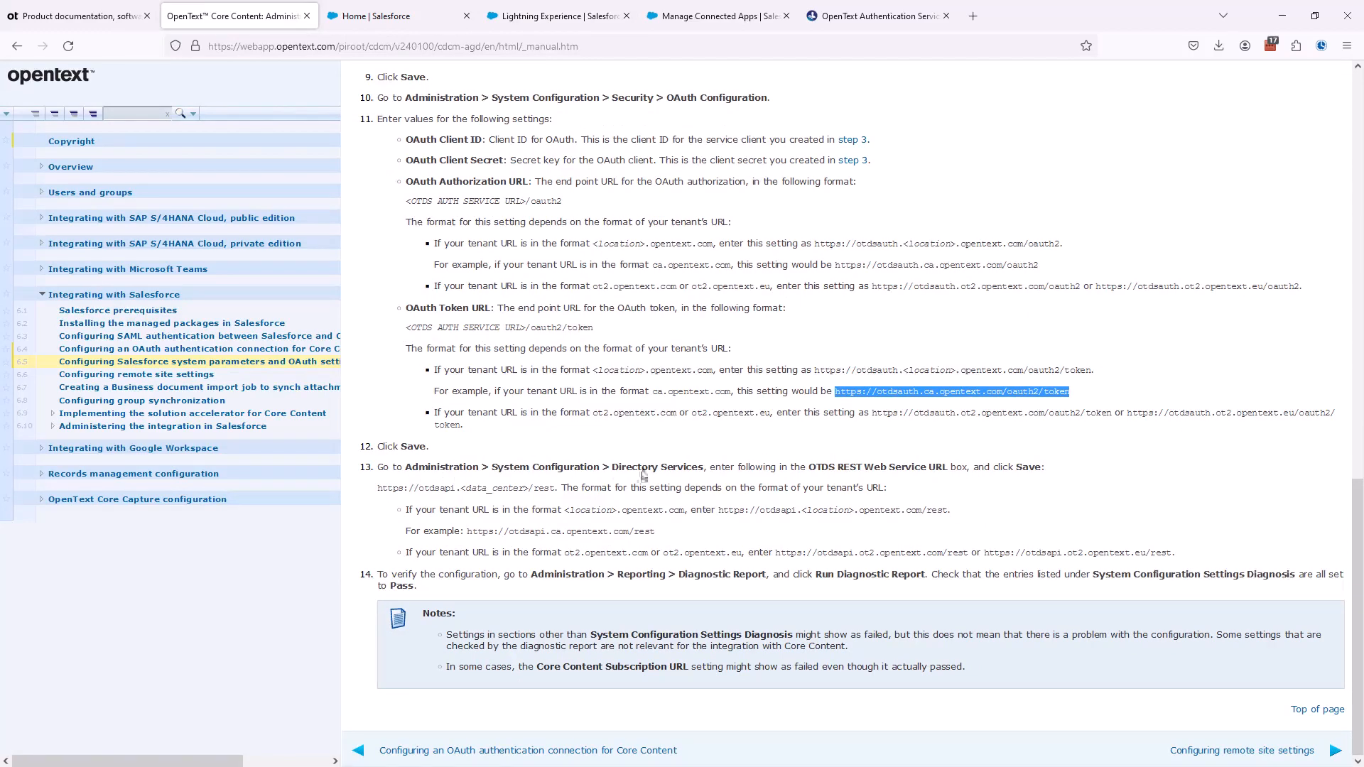
click(830, 472)
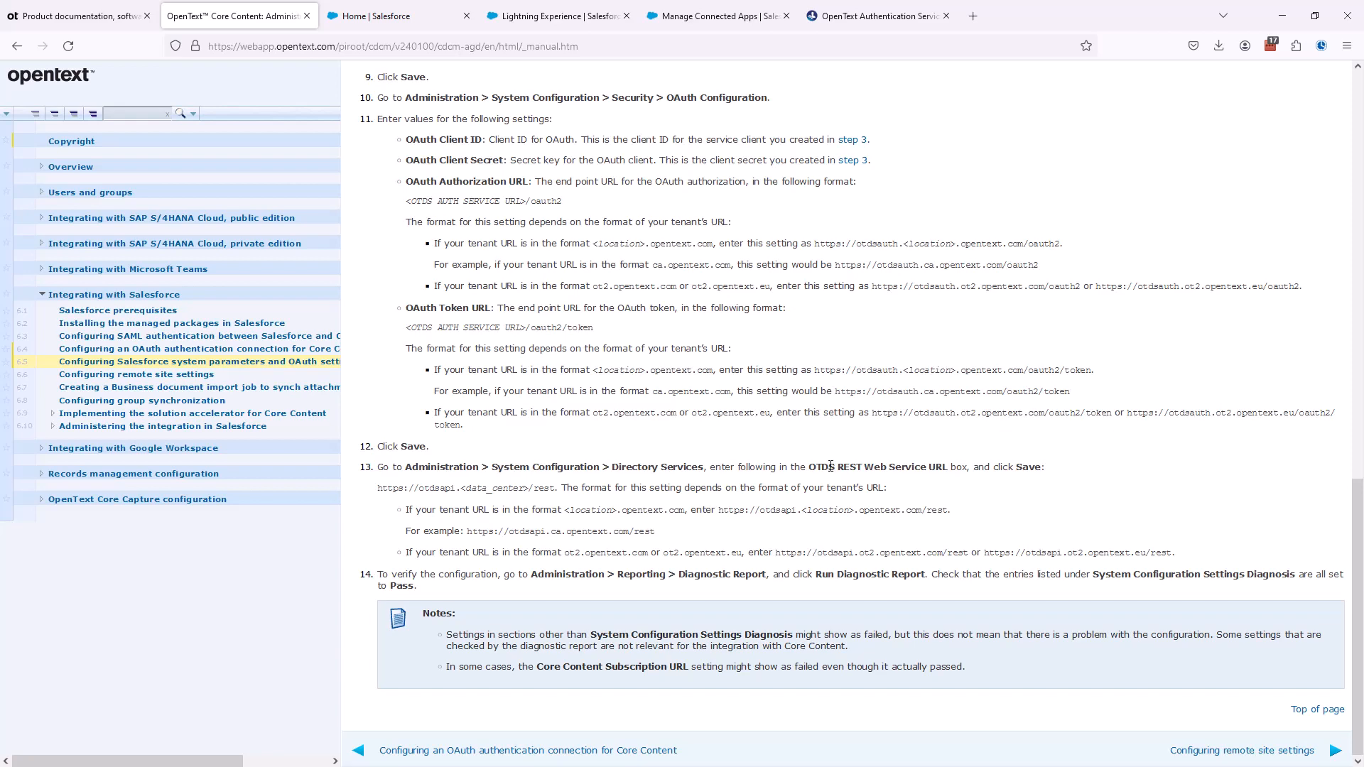
click(570, 26)
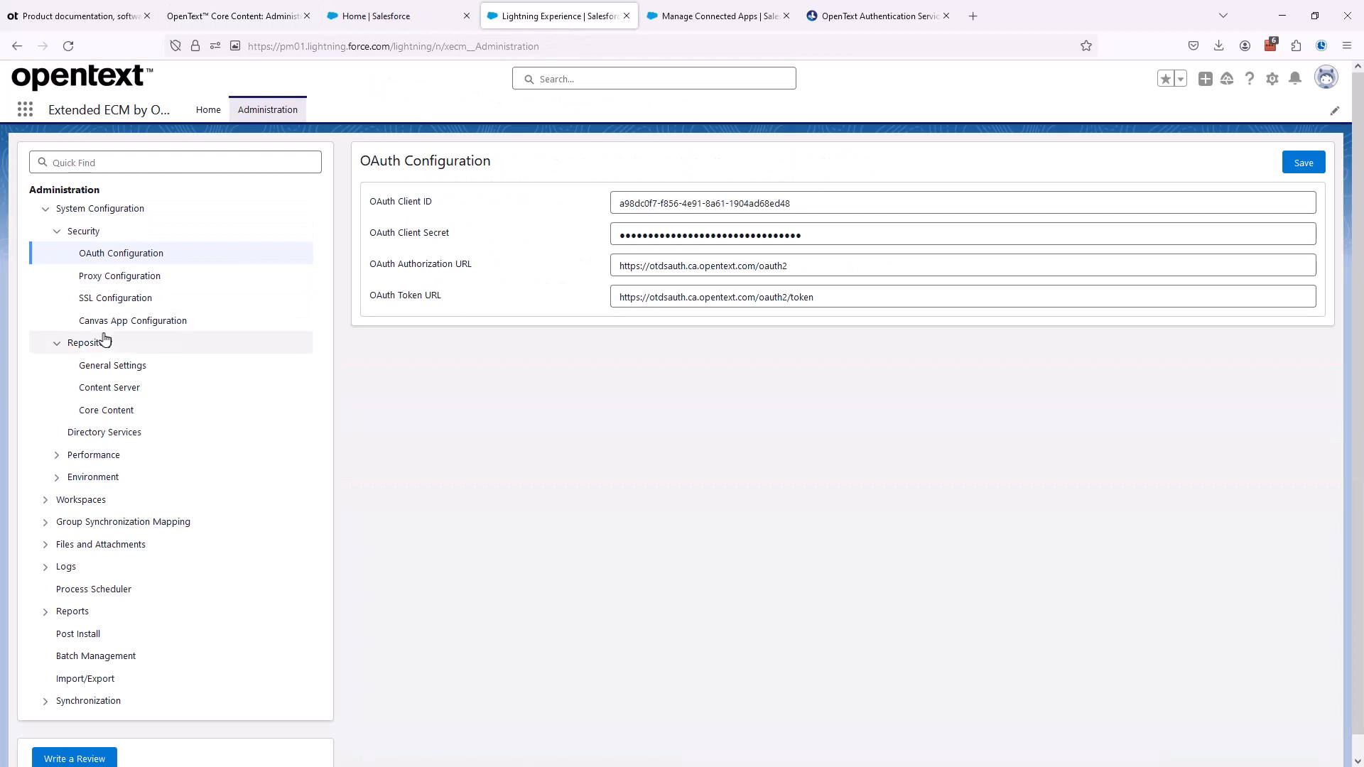
click(132, 439)
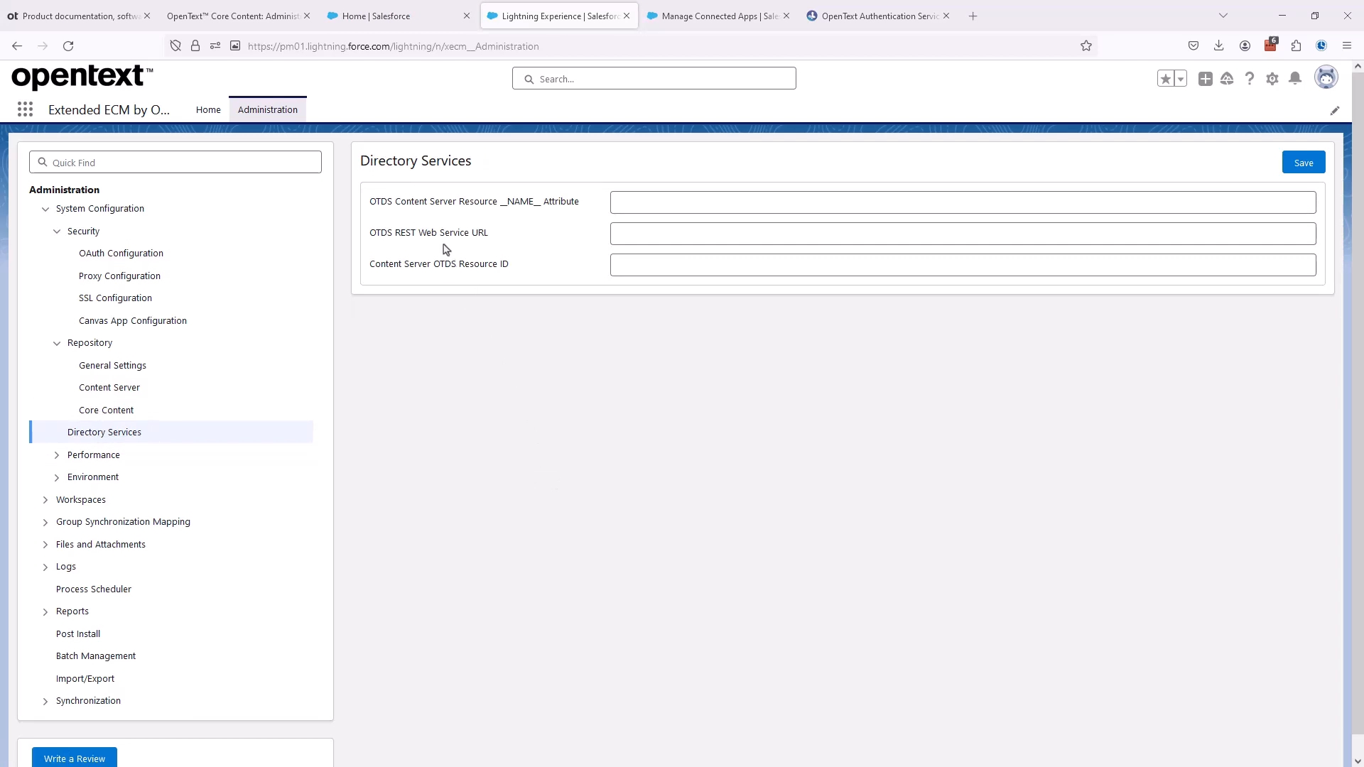
click(251, 26)
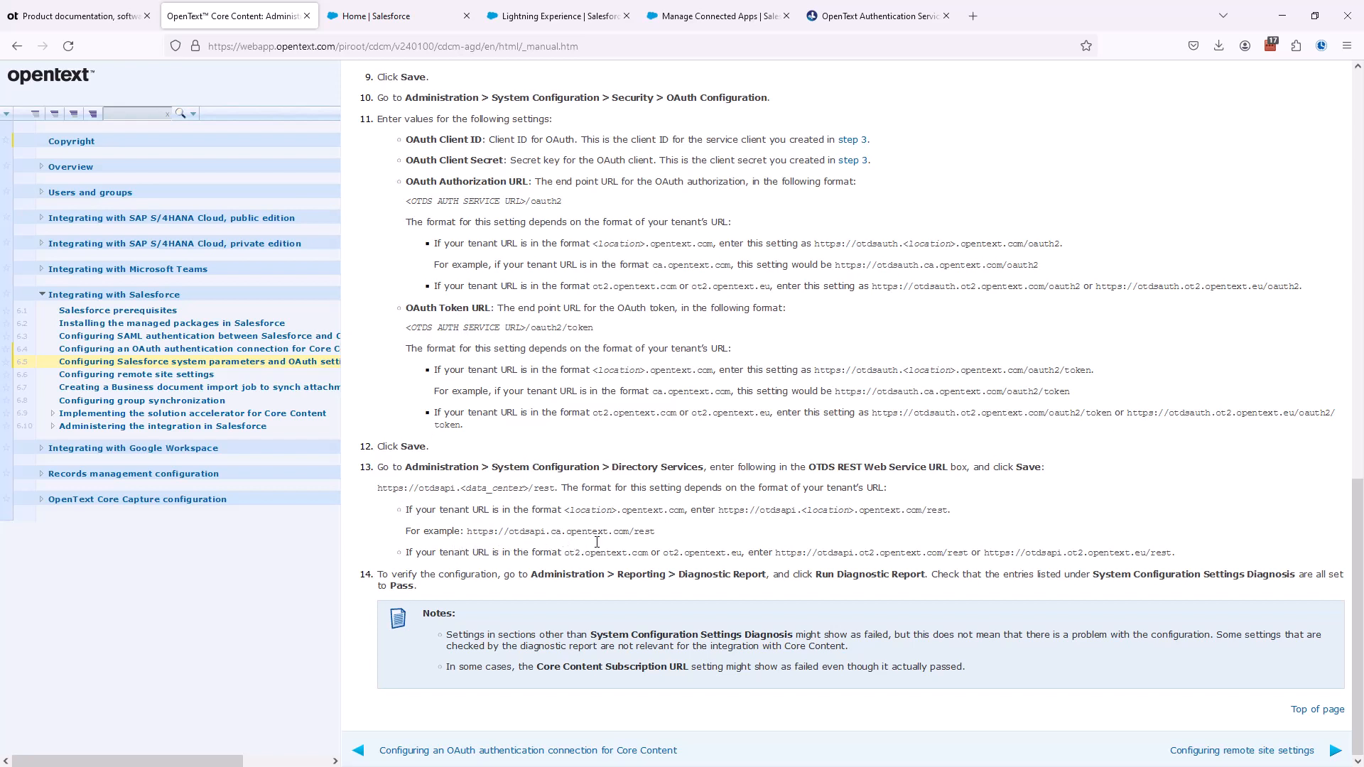
drag(469, 533, 656, 534)
key(ctrl+c)
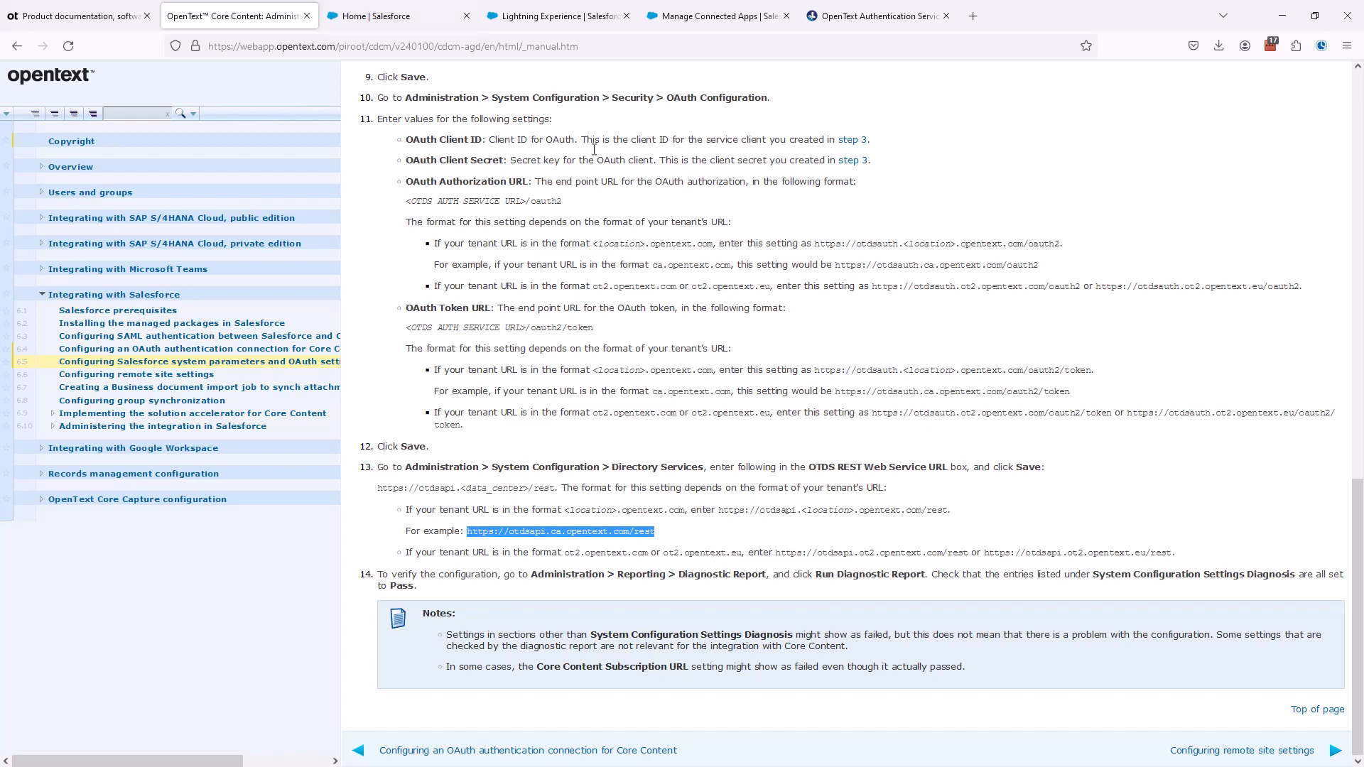
click(556, 15)
click(627, 234)
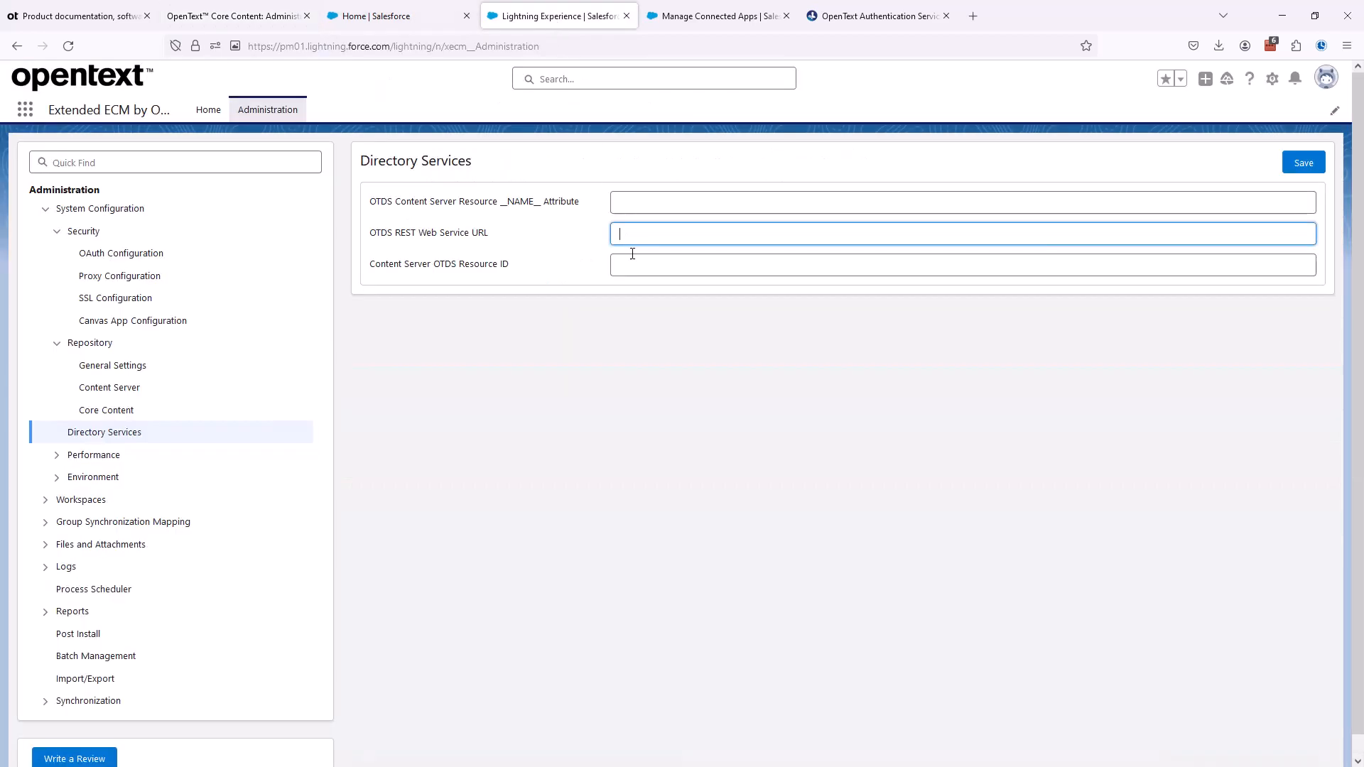
key(ctrl+v)
key(Return)
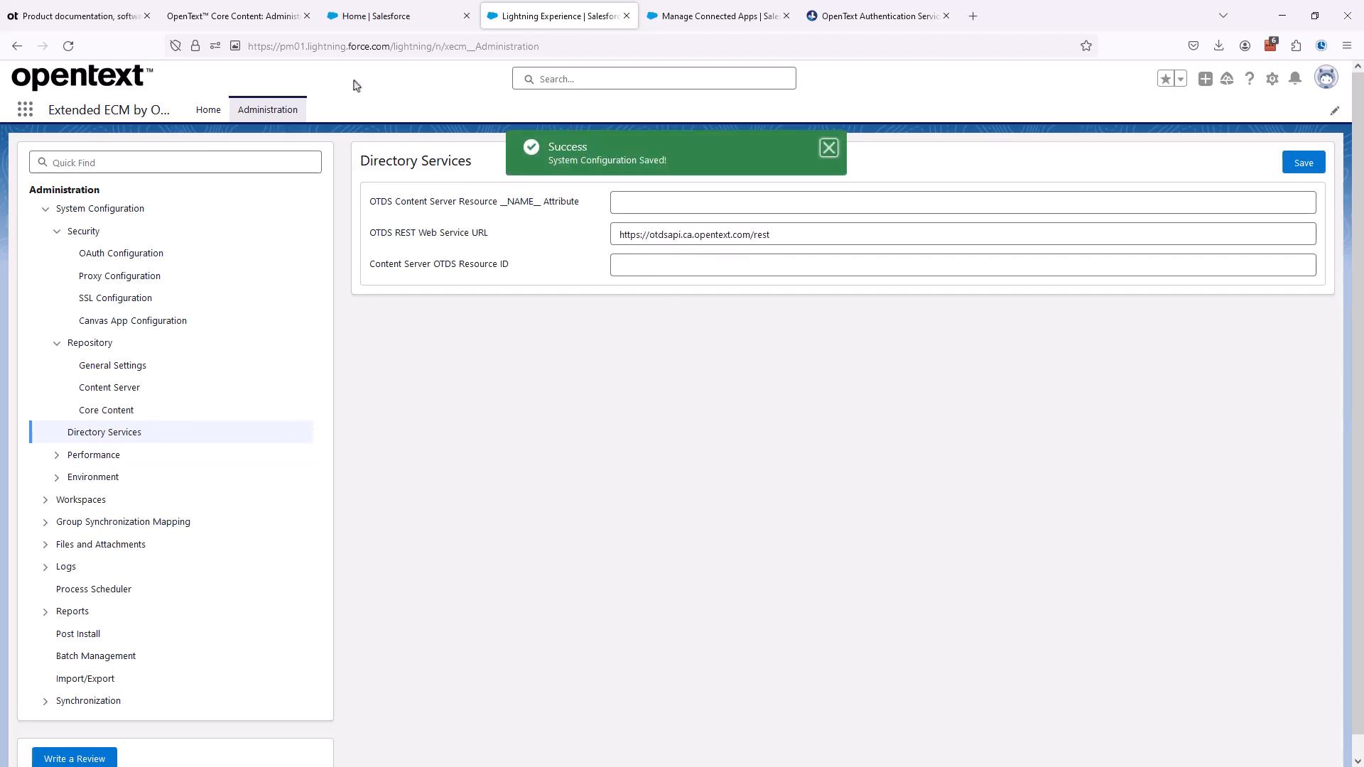
- Check the guide's verification instructions and open the Diagnostic Report in the Extended ECM administration
click(256, 16)
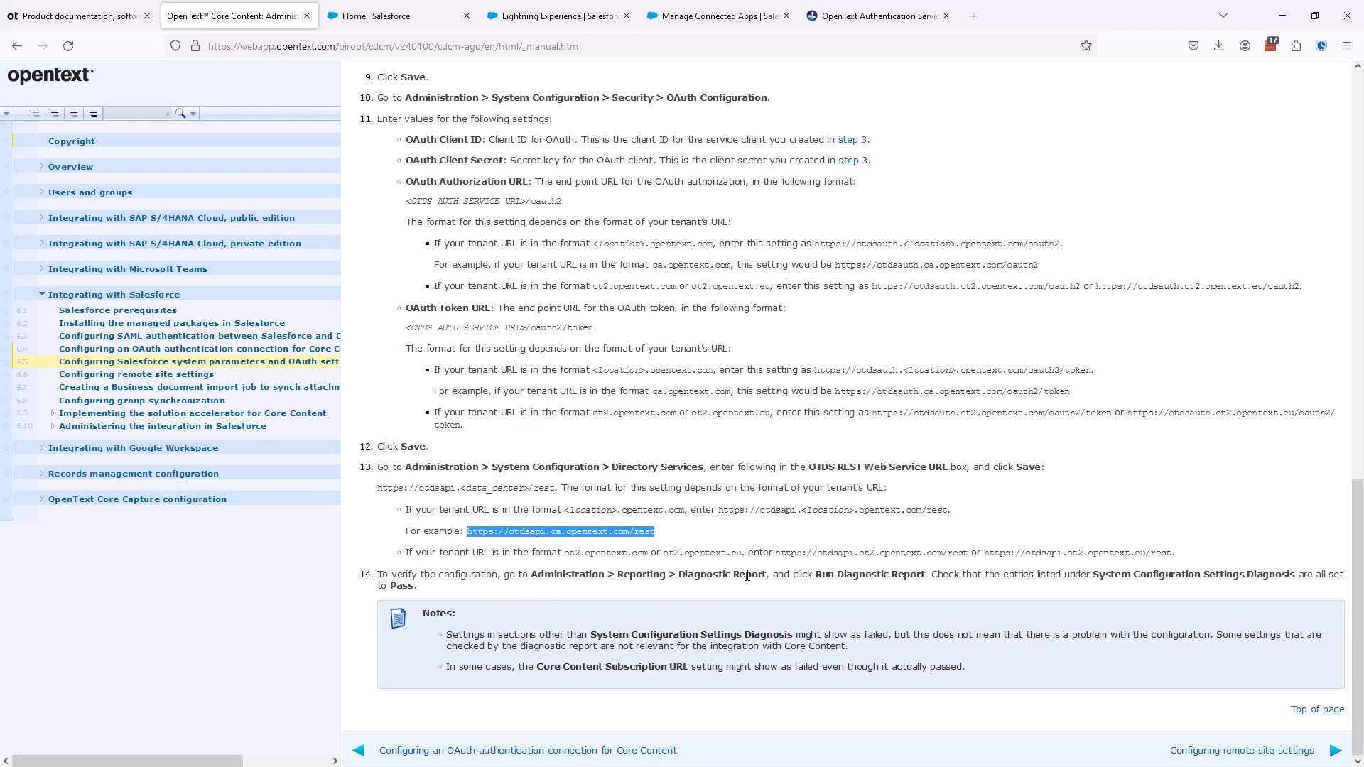
click(557, 15)
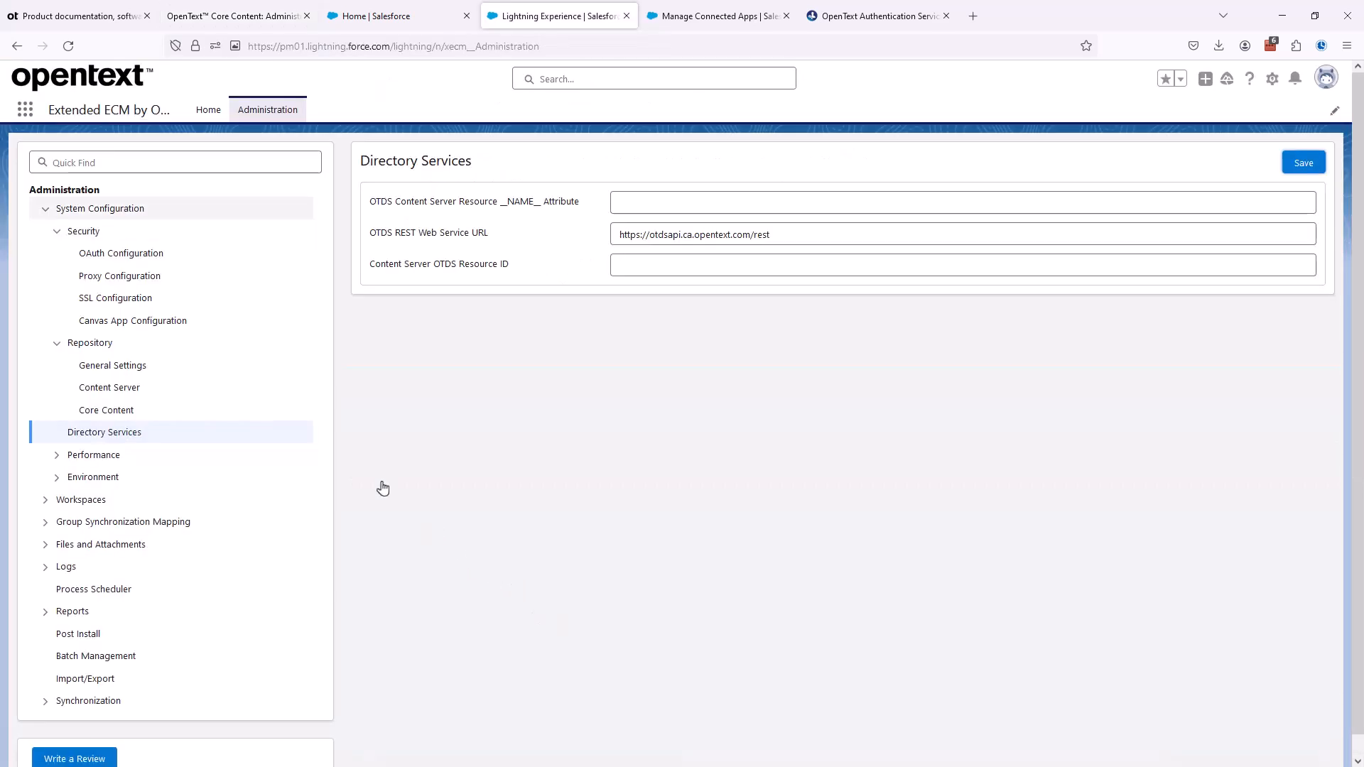
click(45, 209)
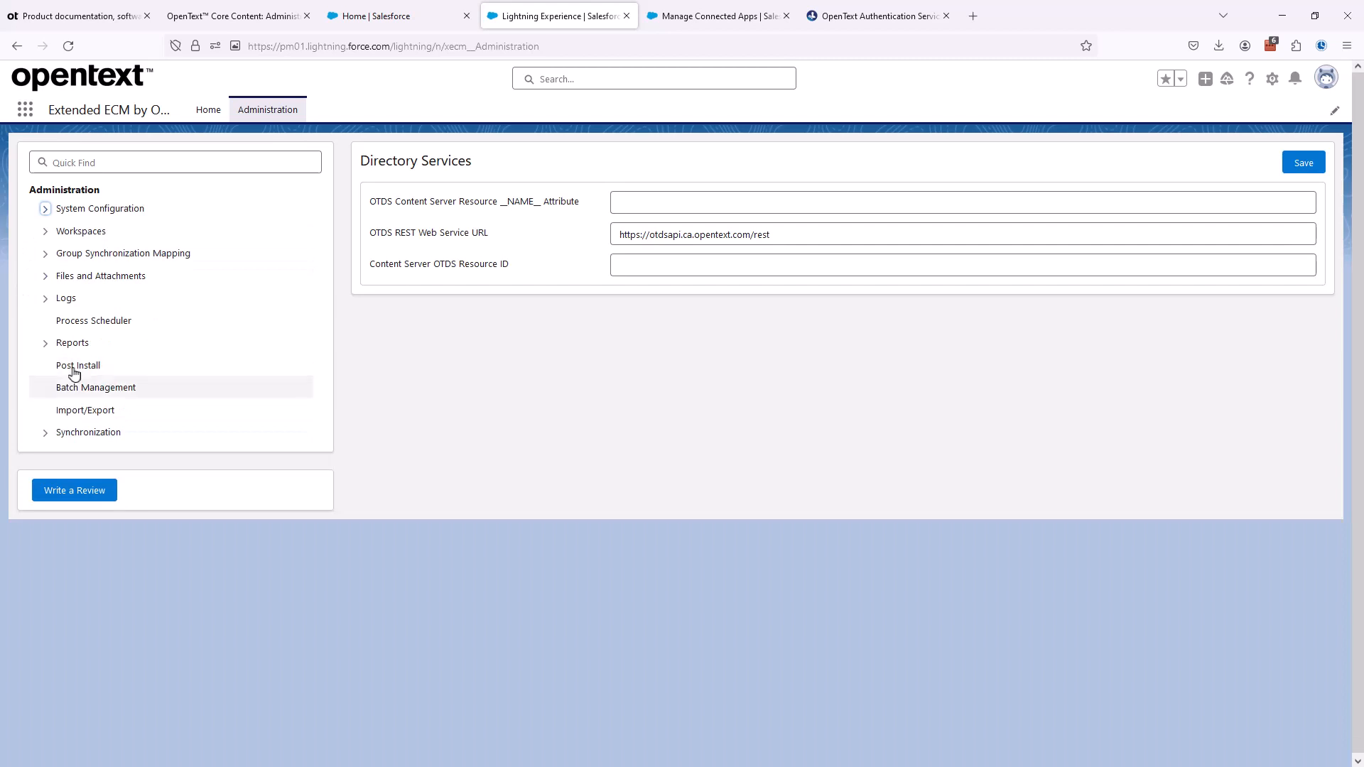
click(45, 343)
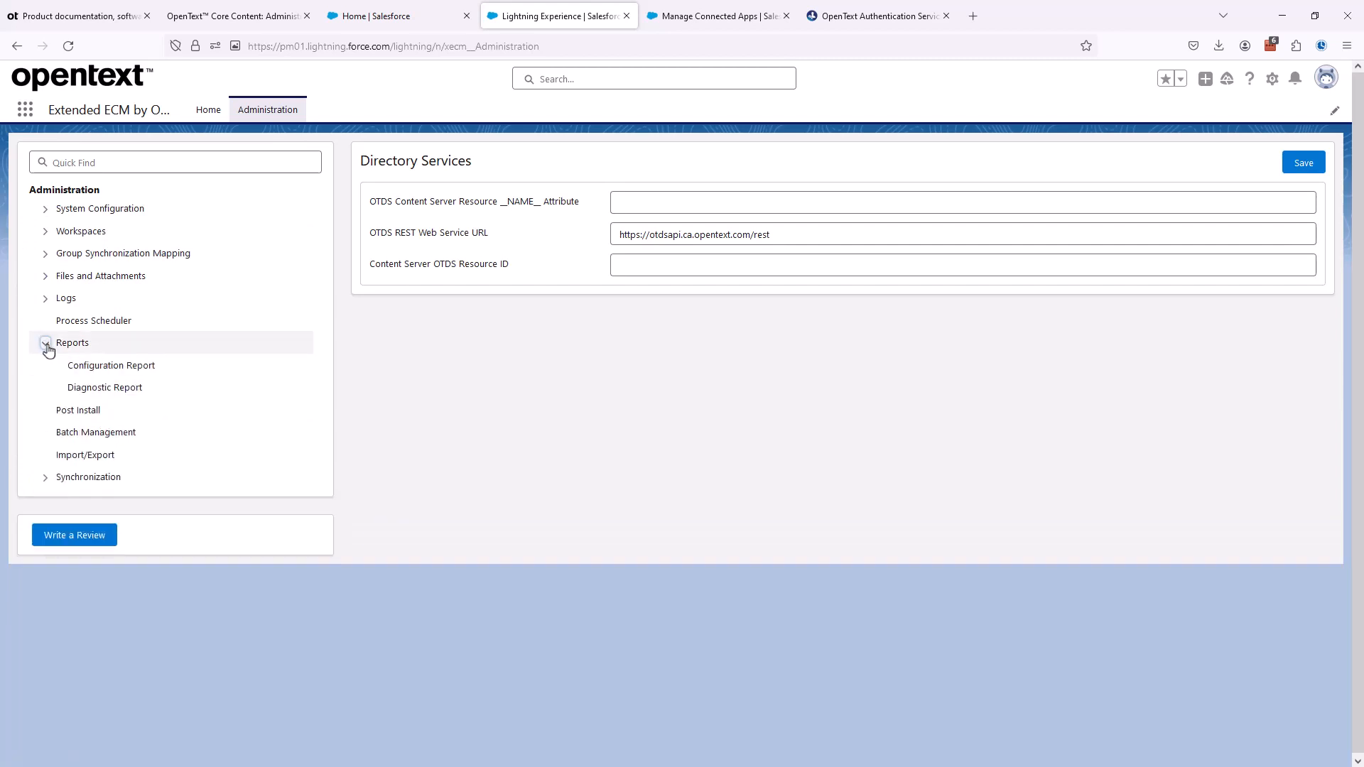
click(93, 393)
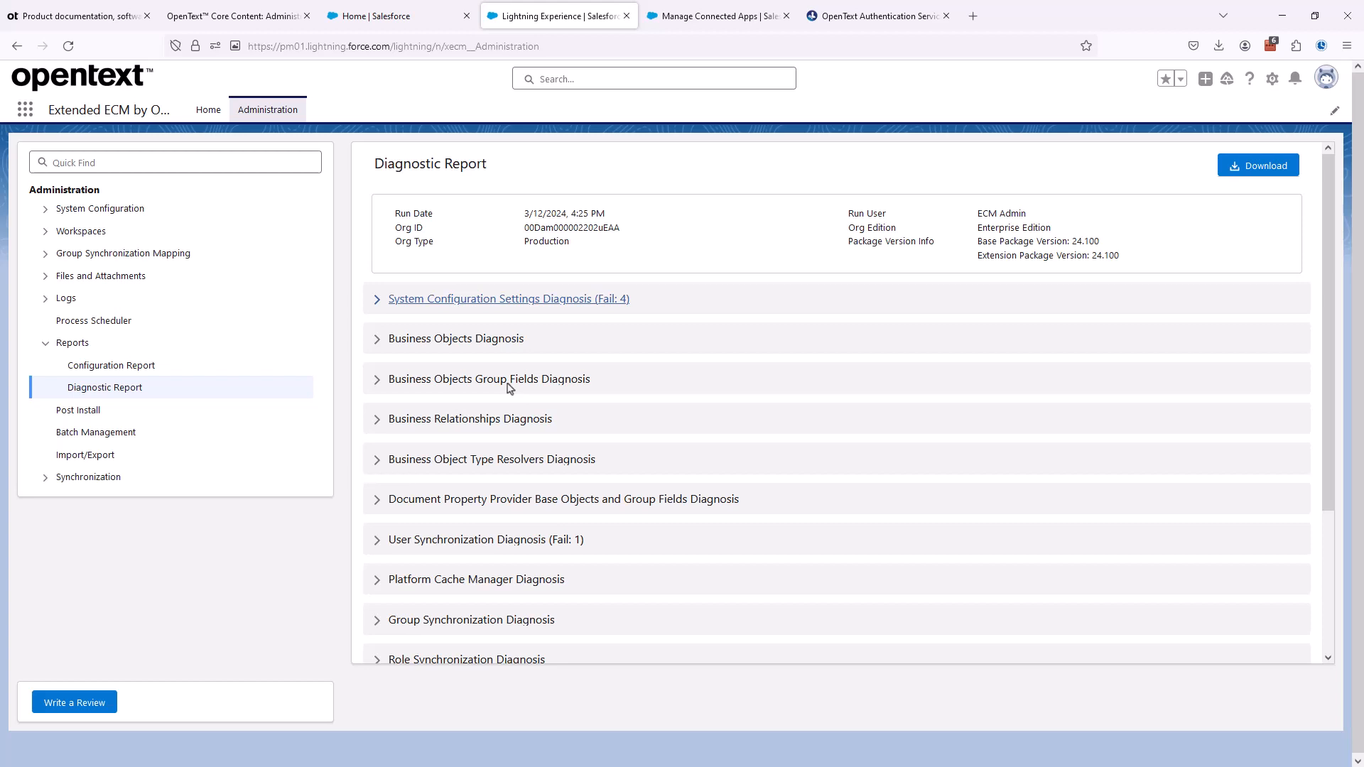
- Examine the results and recommendations of the System Configuration Settings Diagnosis in the diagnostic report
click(378, 305)
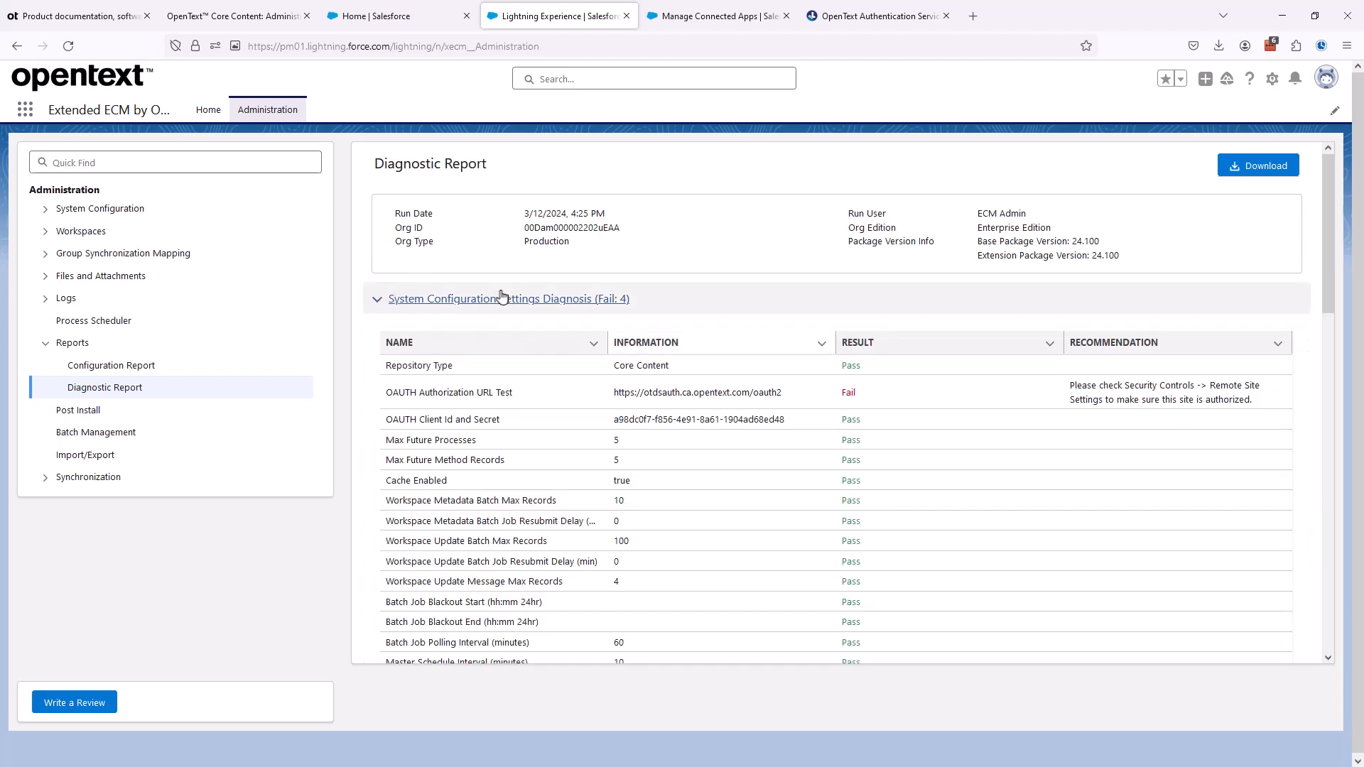
scroll(611, 432, down, 2)
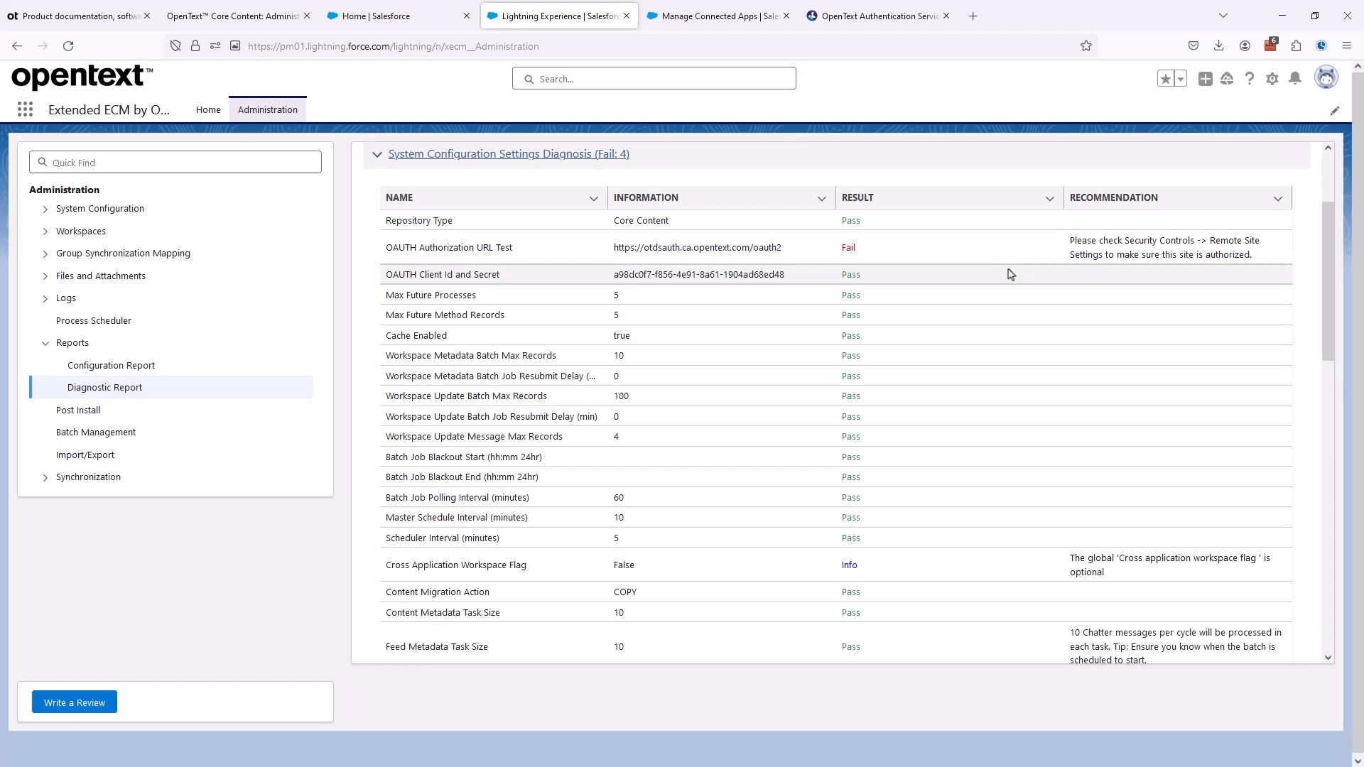
scroll(963, 305, down, 5)
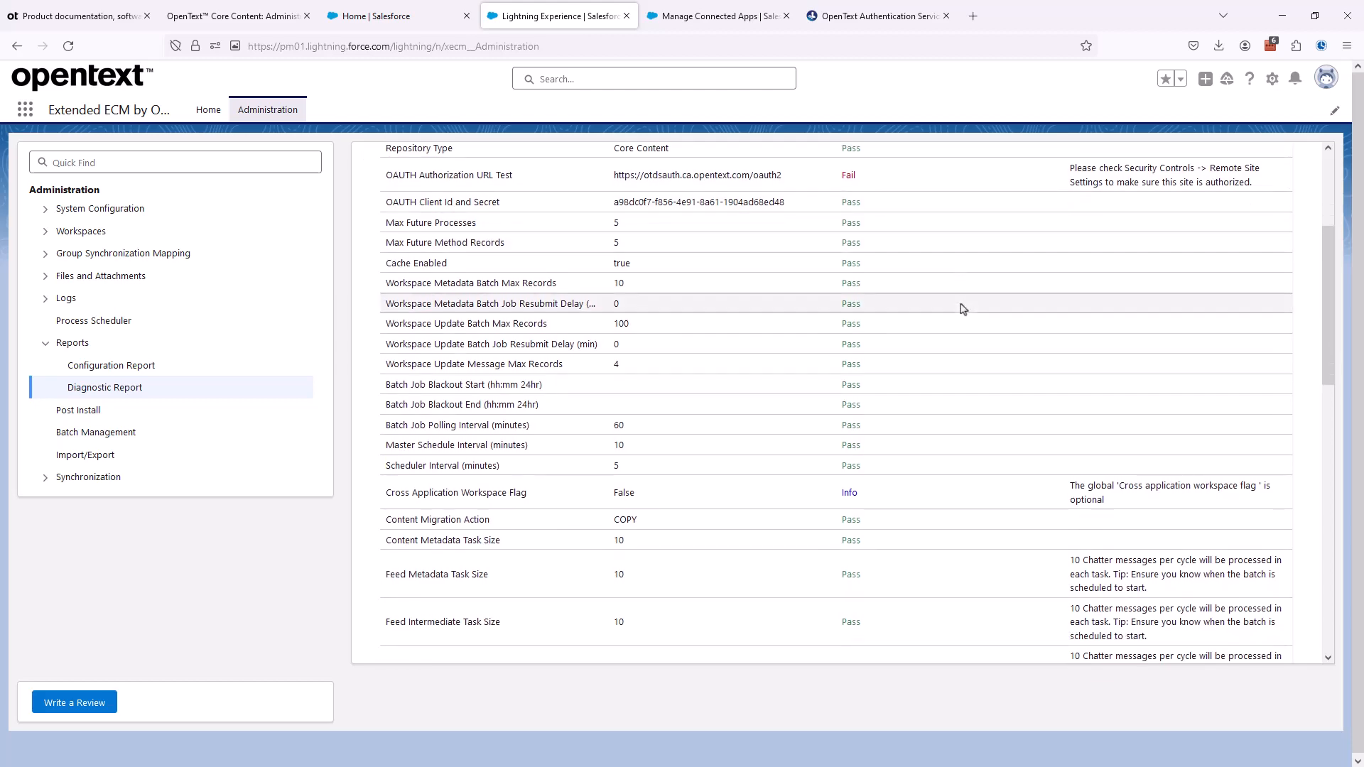
scroll(933, 433, up, 3)
scroll(932, 432, up, 4)
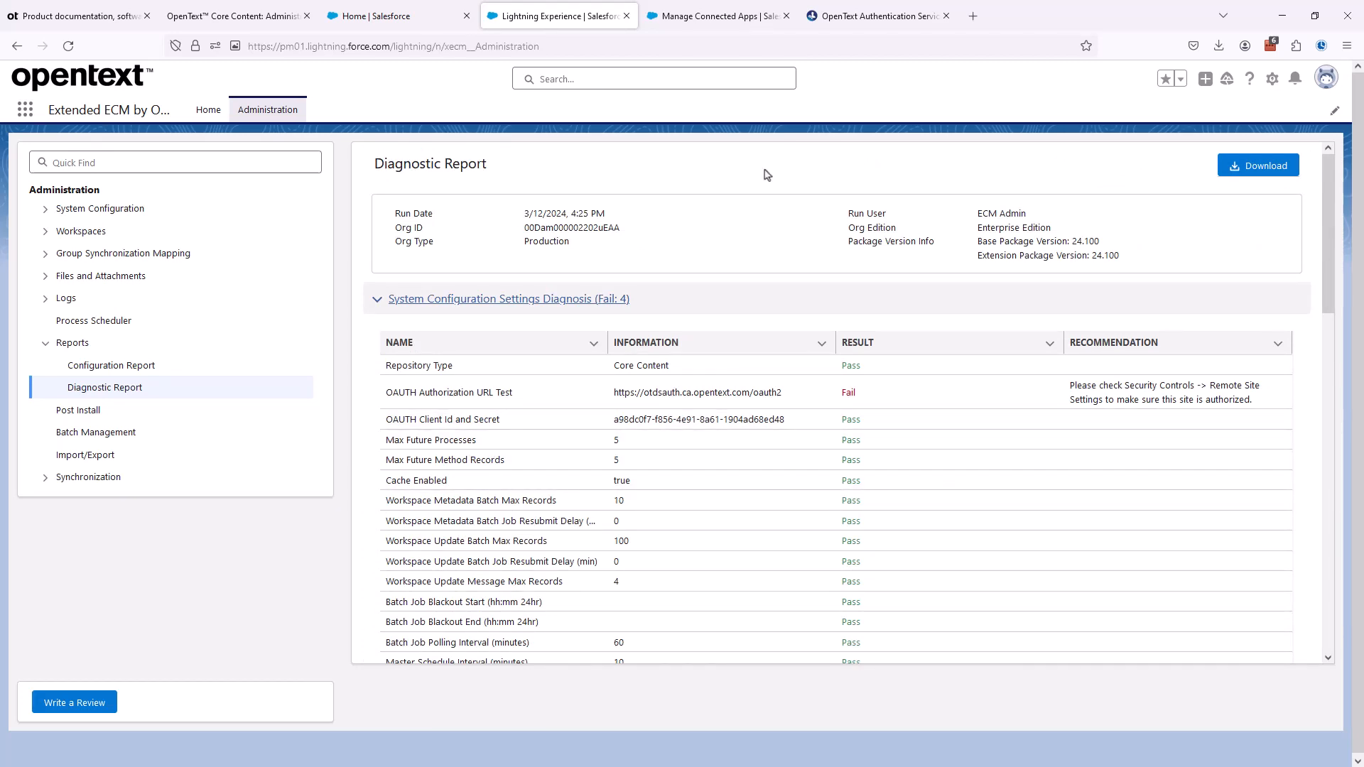
- Open the guide's section on configuring remote site settings and sign in to Admin Center again with the administrator's e-mail and password
click(240, 15)
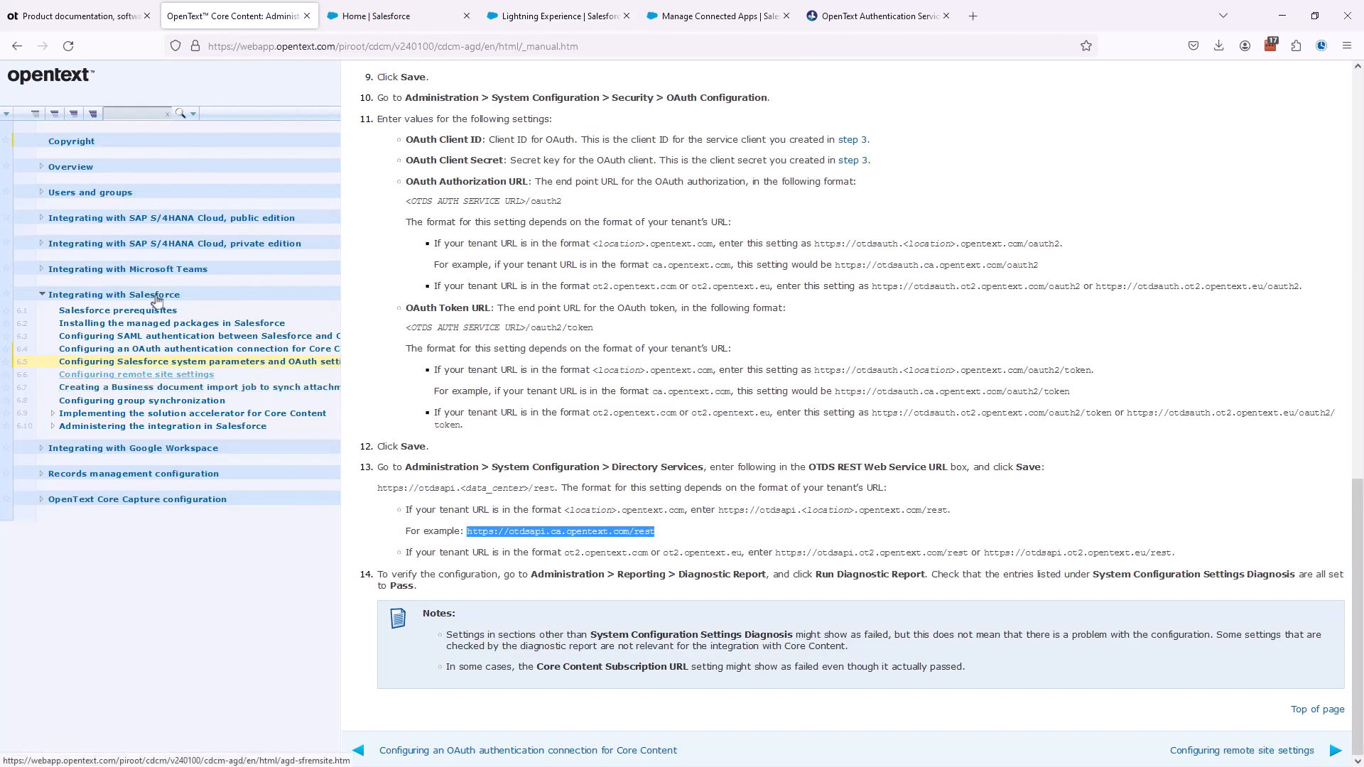
click(135, 375)
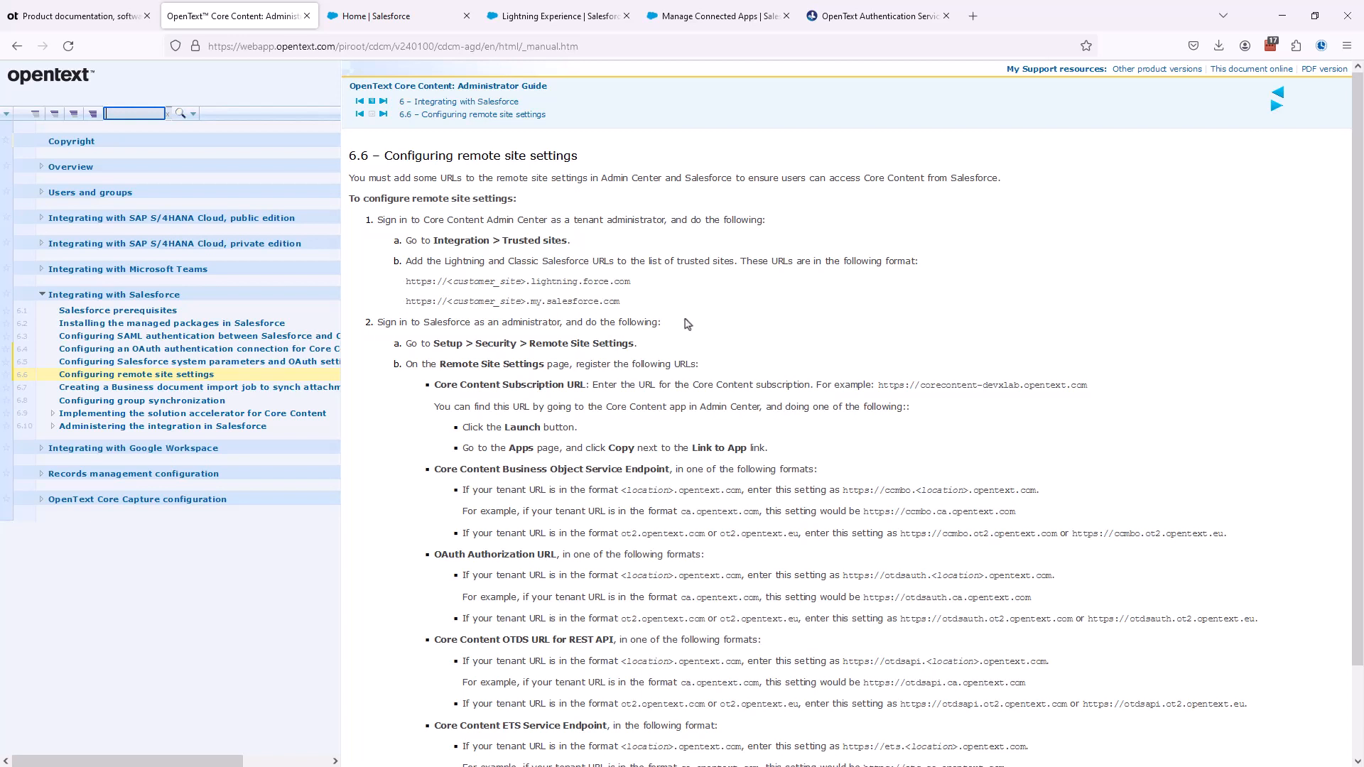
click(854, 25)
key(ctrl+v)
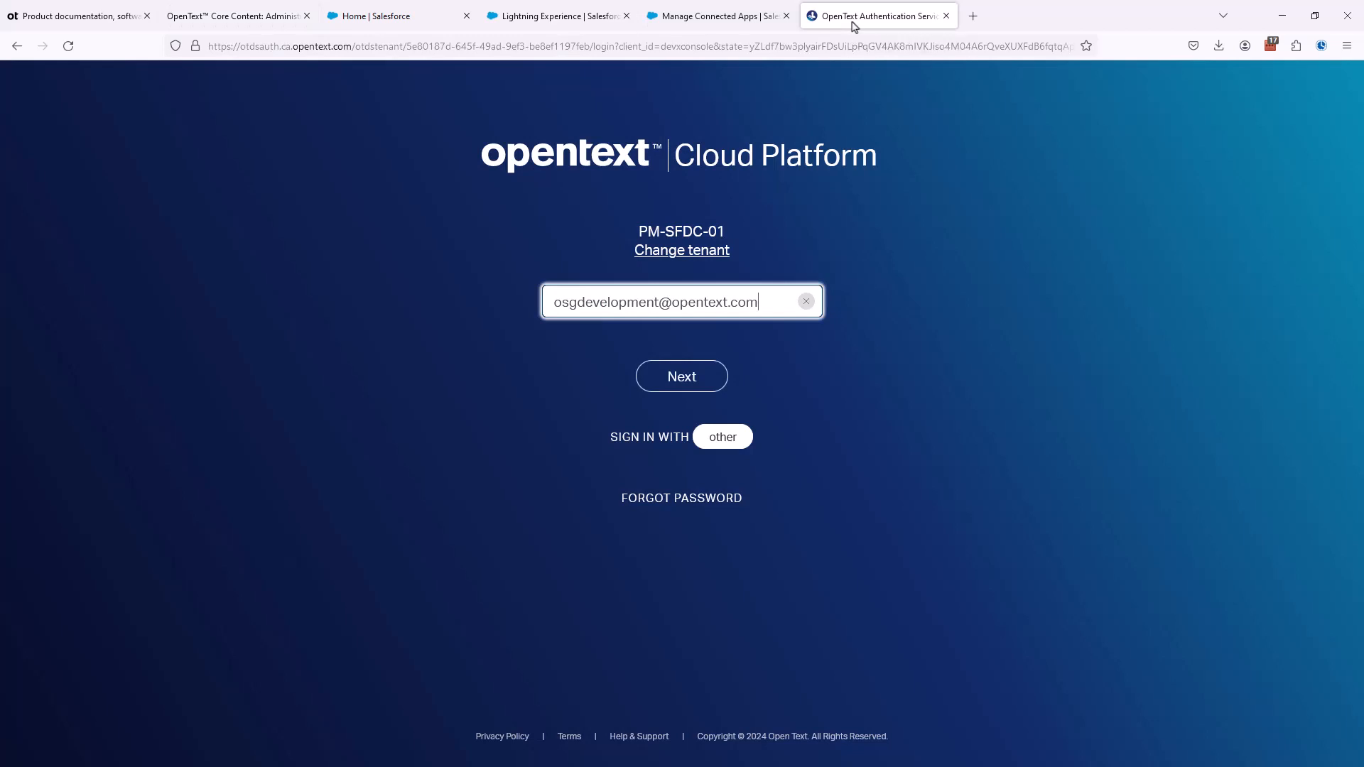
click(683, 384)
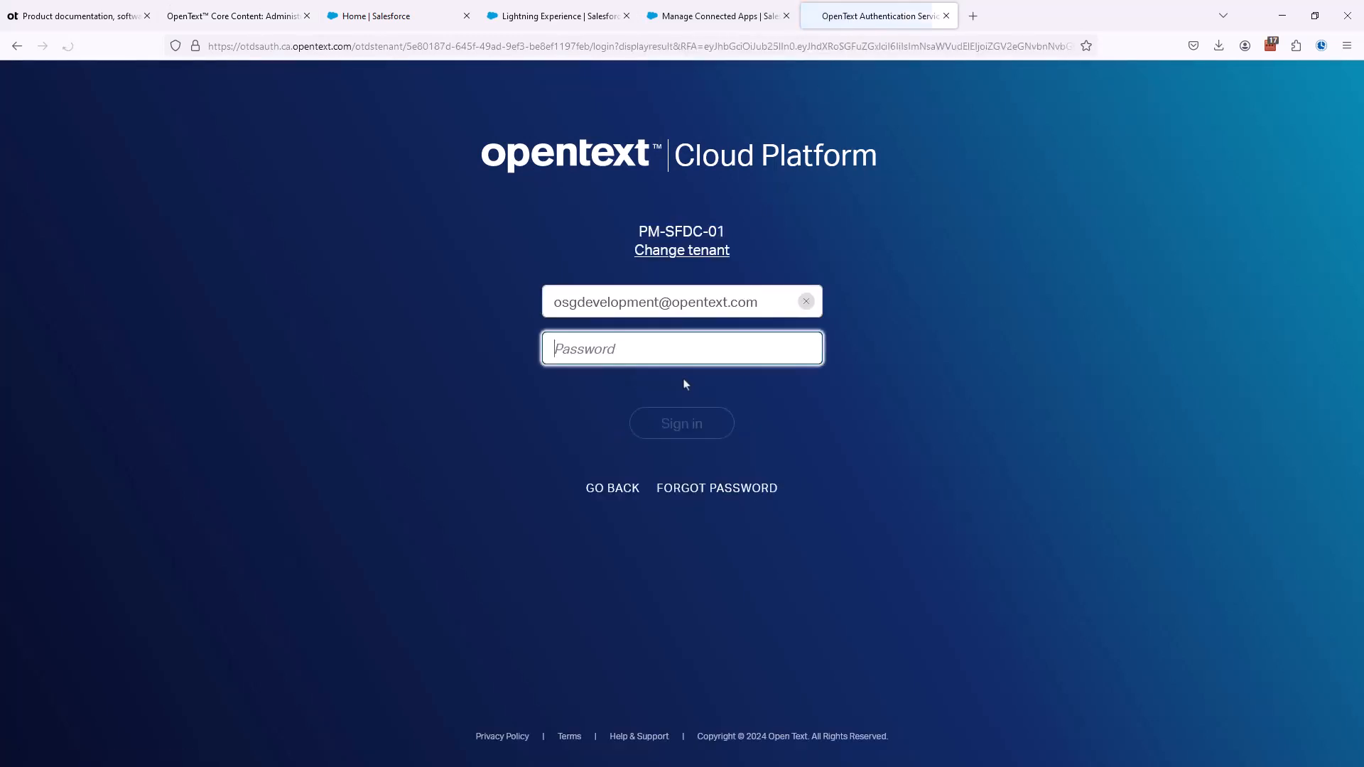
key(ctrl+v)
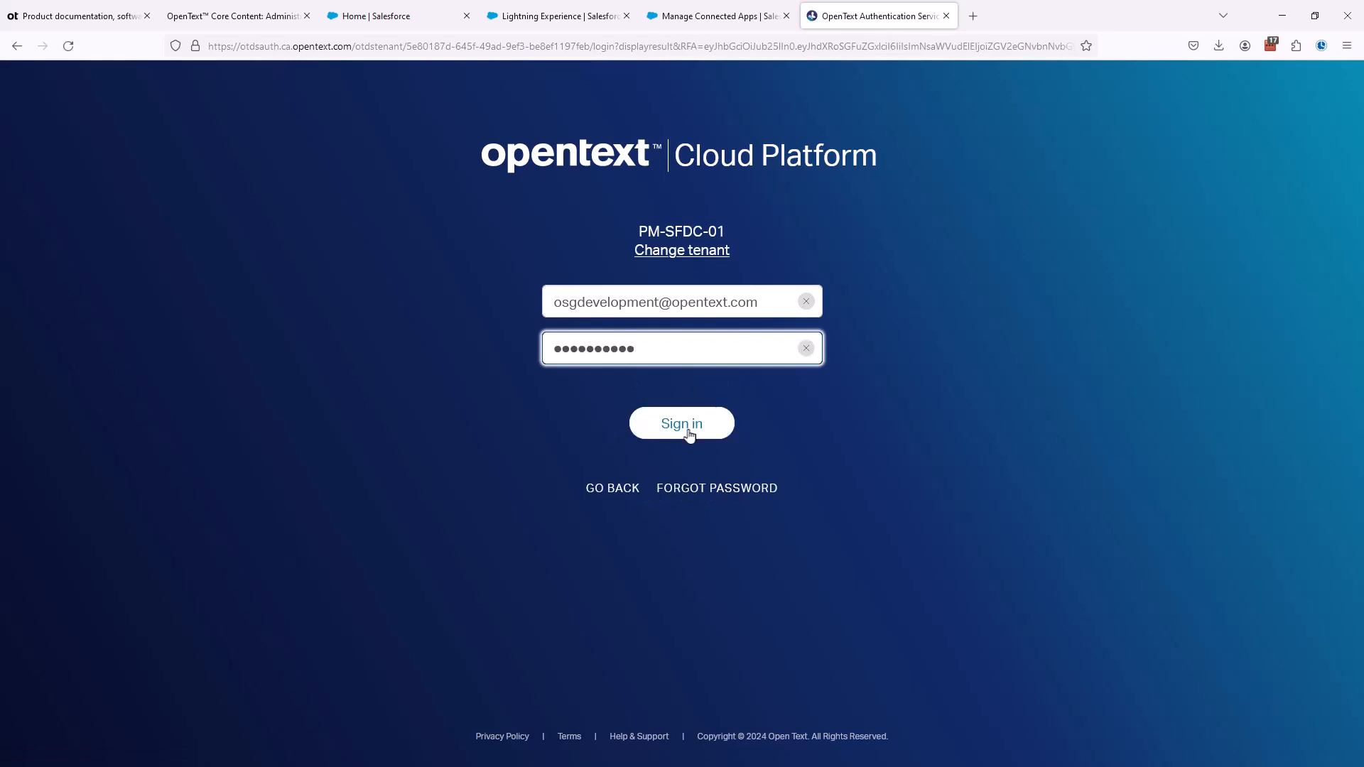
click(686, 429)
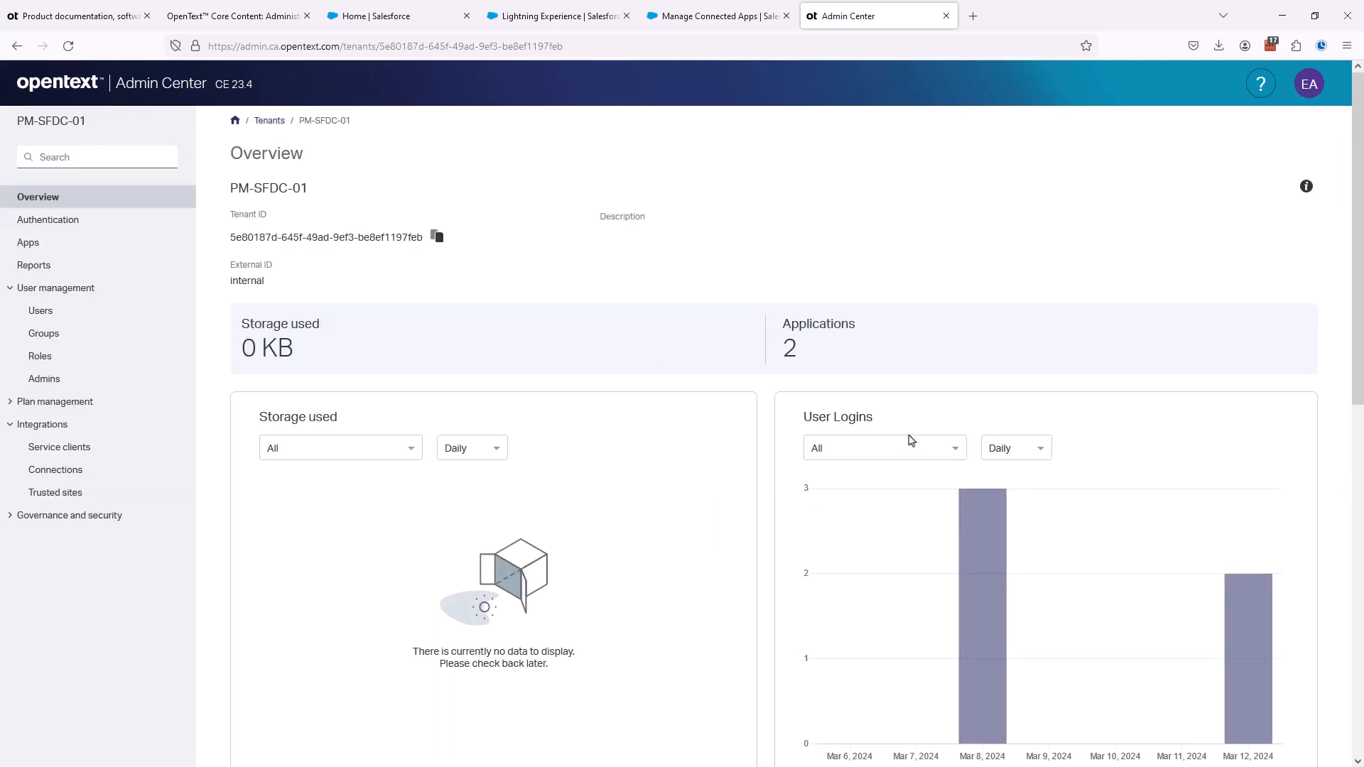
click(53, 495)
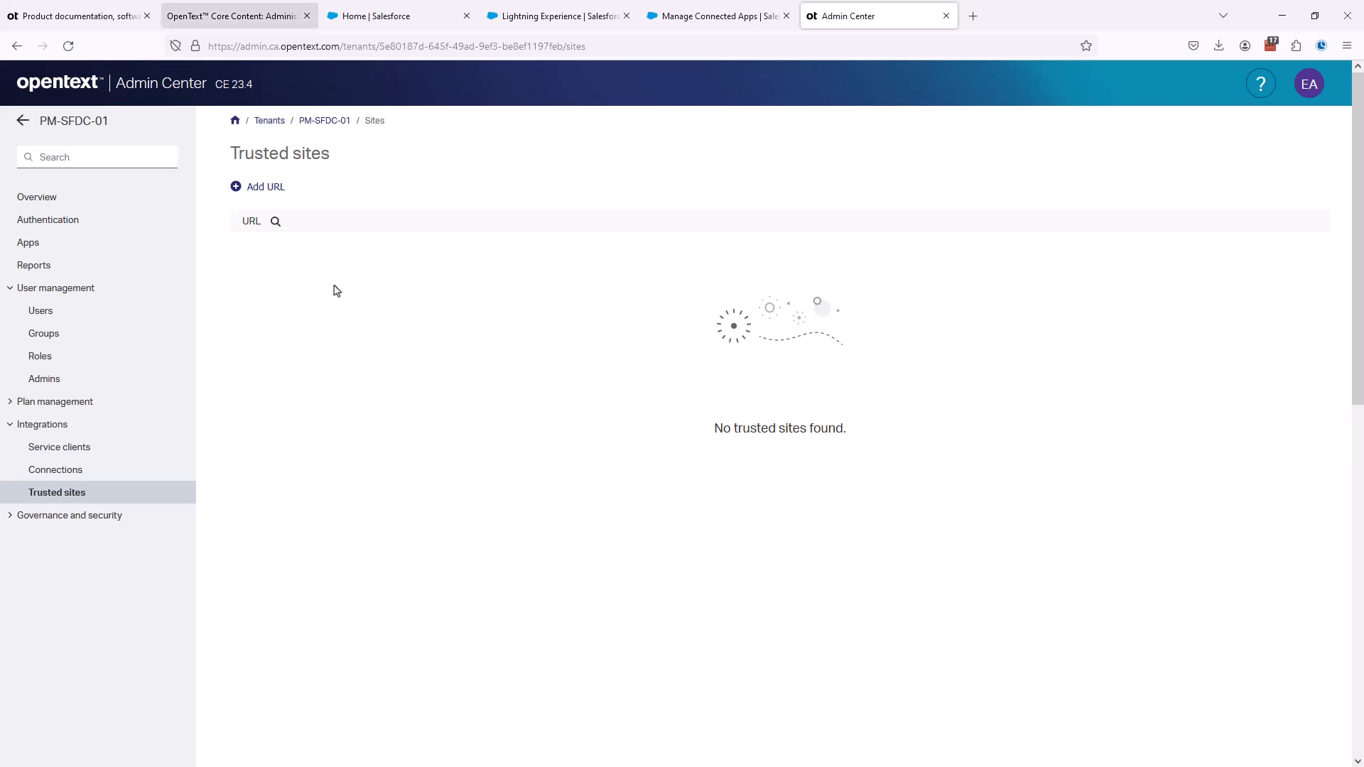
click(249, 17)
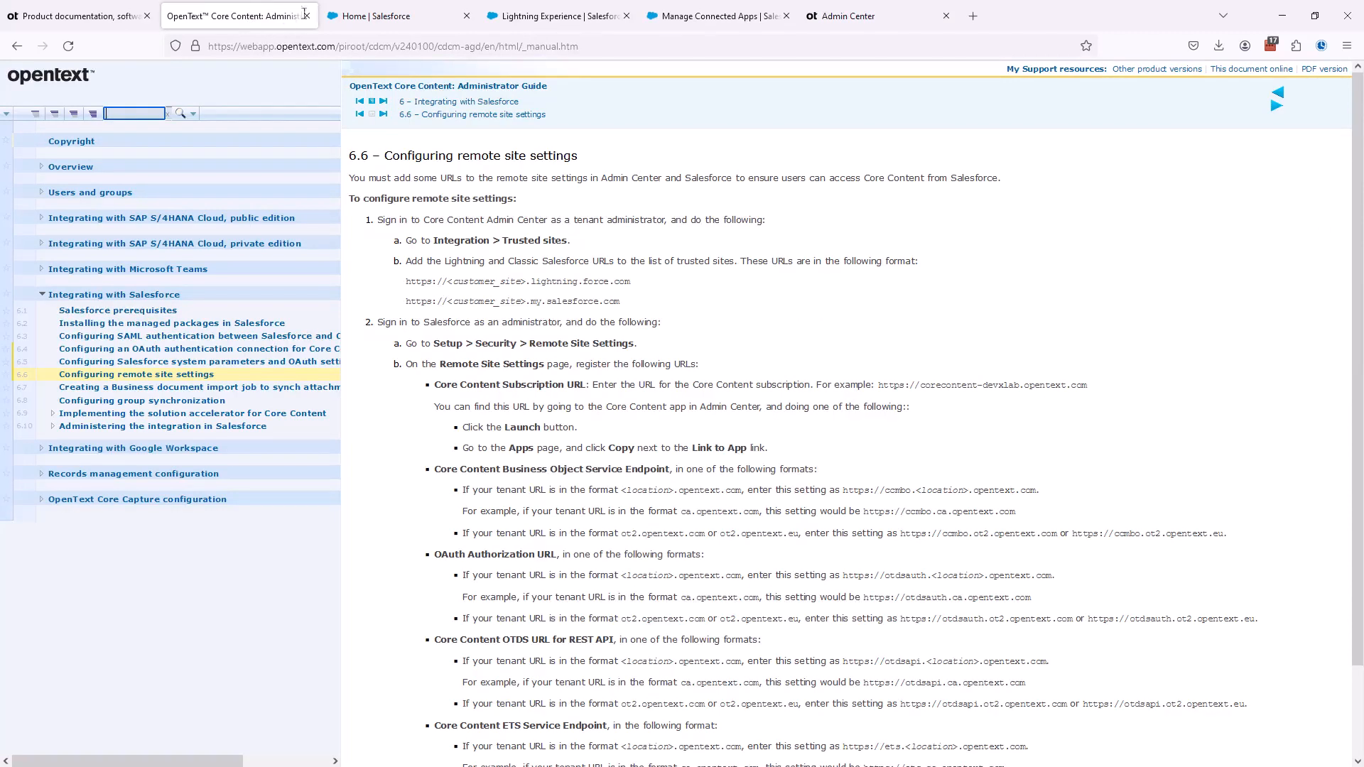
click(384, 17)
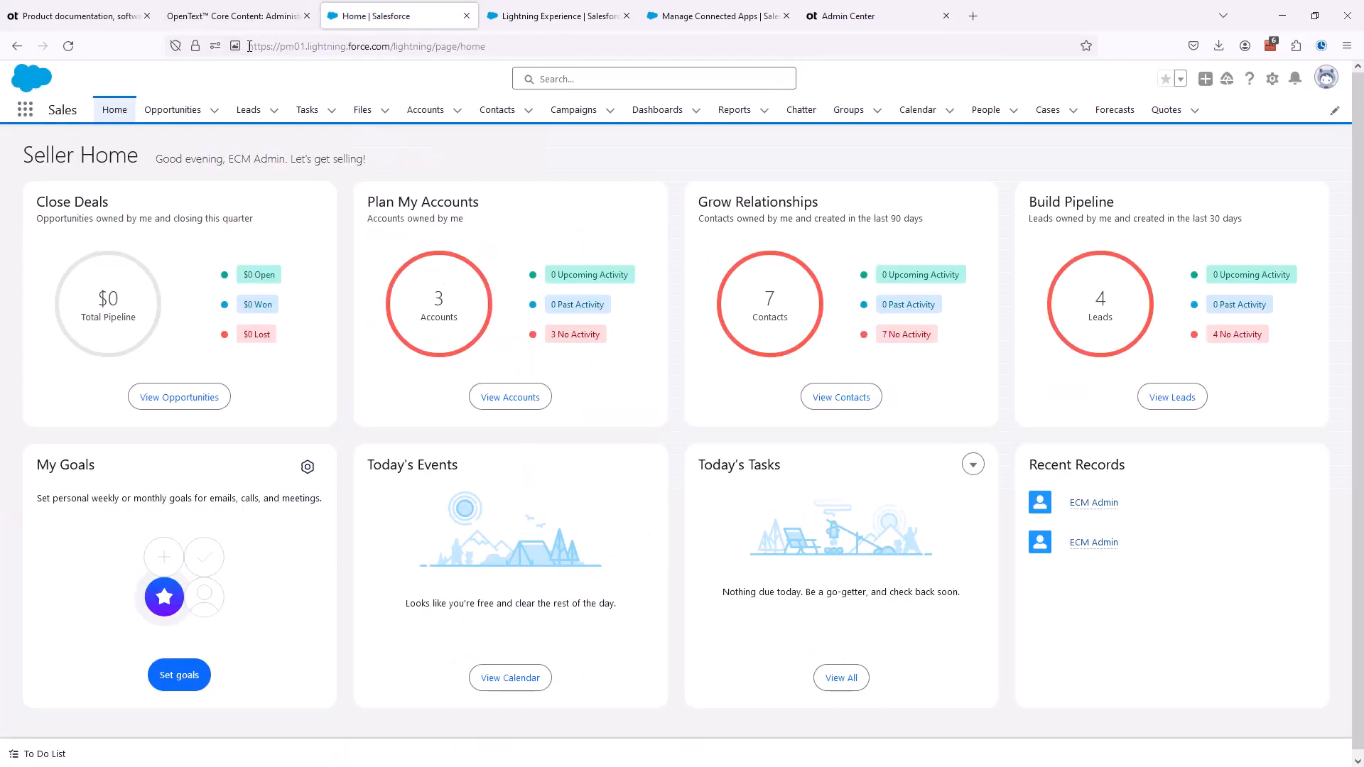
drag(248, 46, 391, 50)
key(ctrl+c)
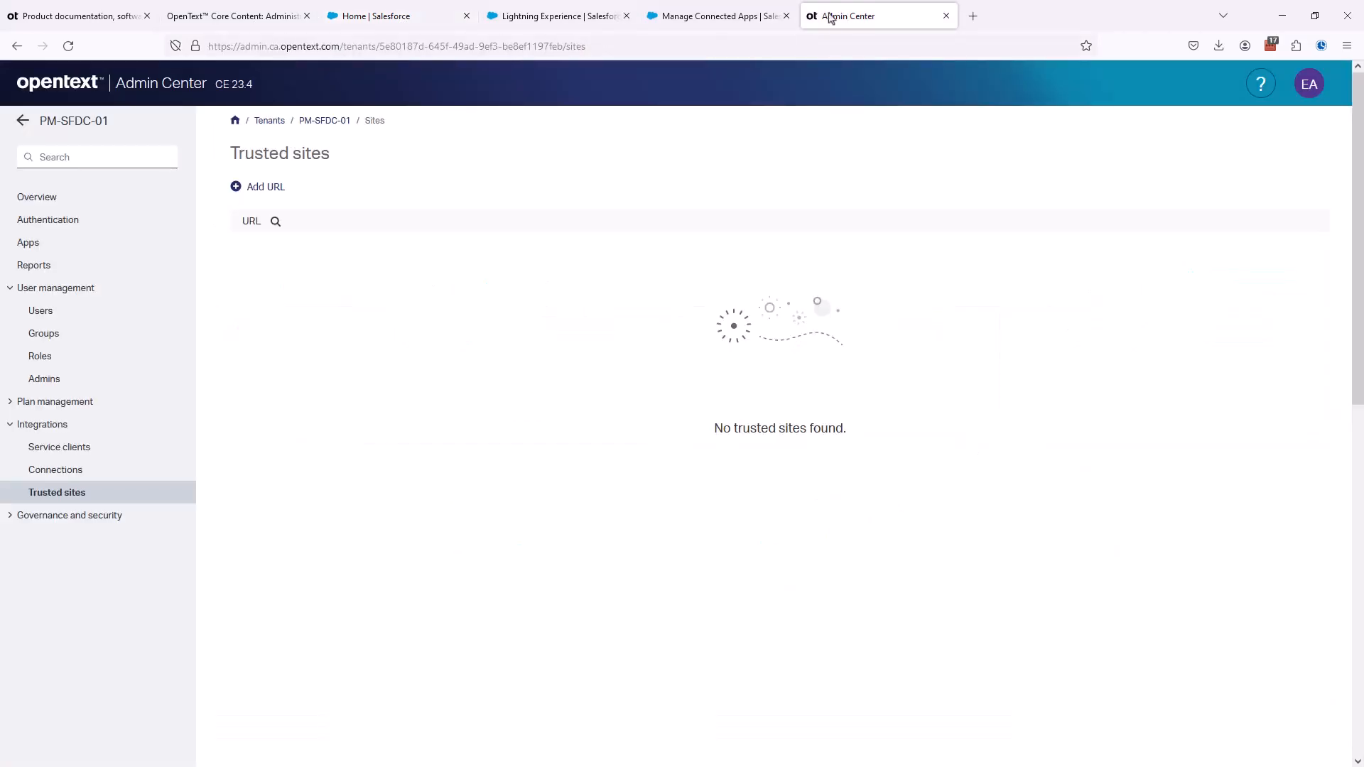
click(833, 16)
click(265, 187)
click(999, 167)
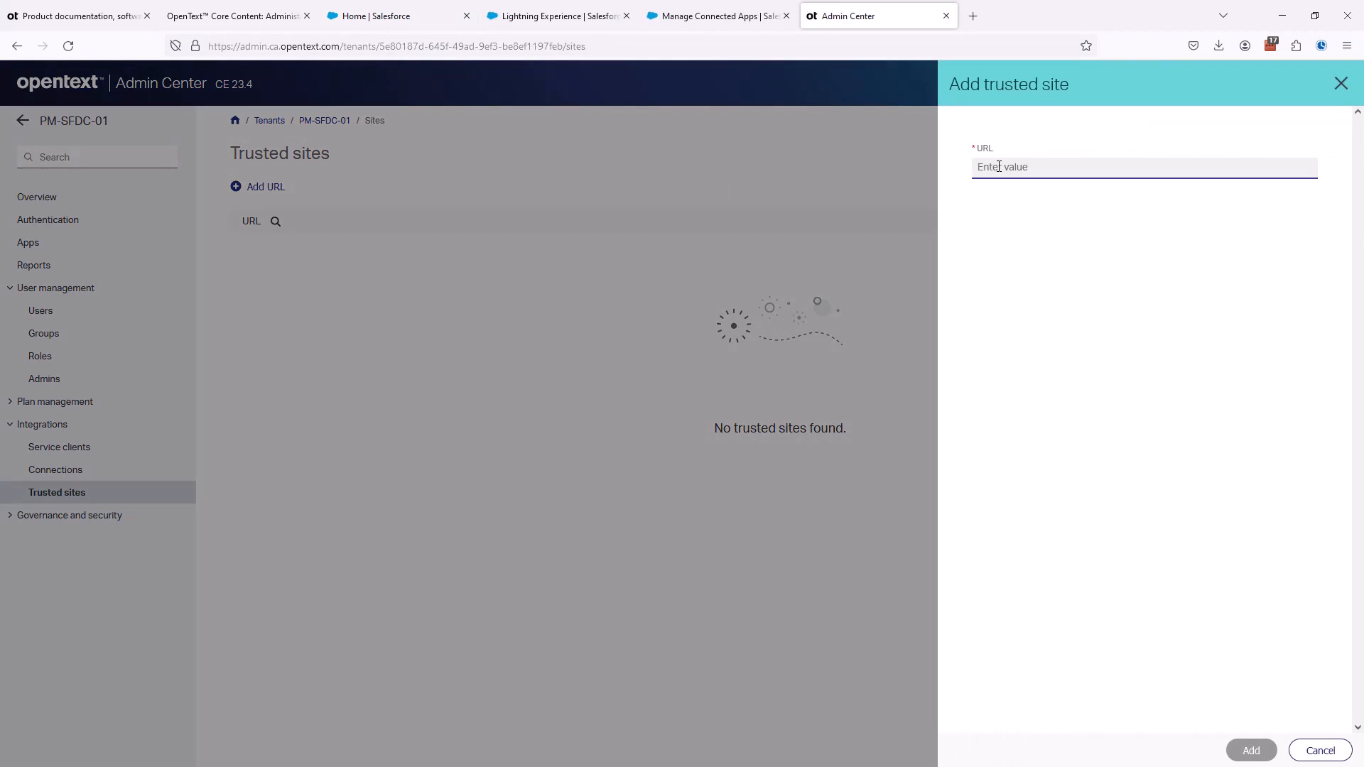
key(ctrl+v)
click(1251, 751)
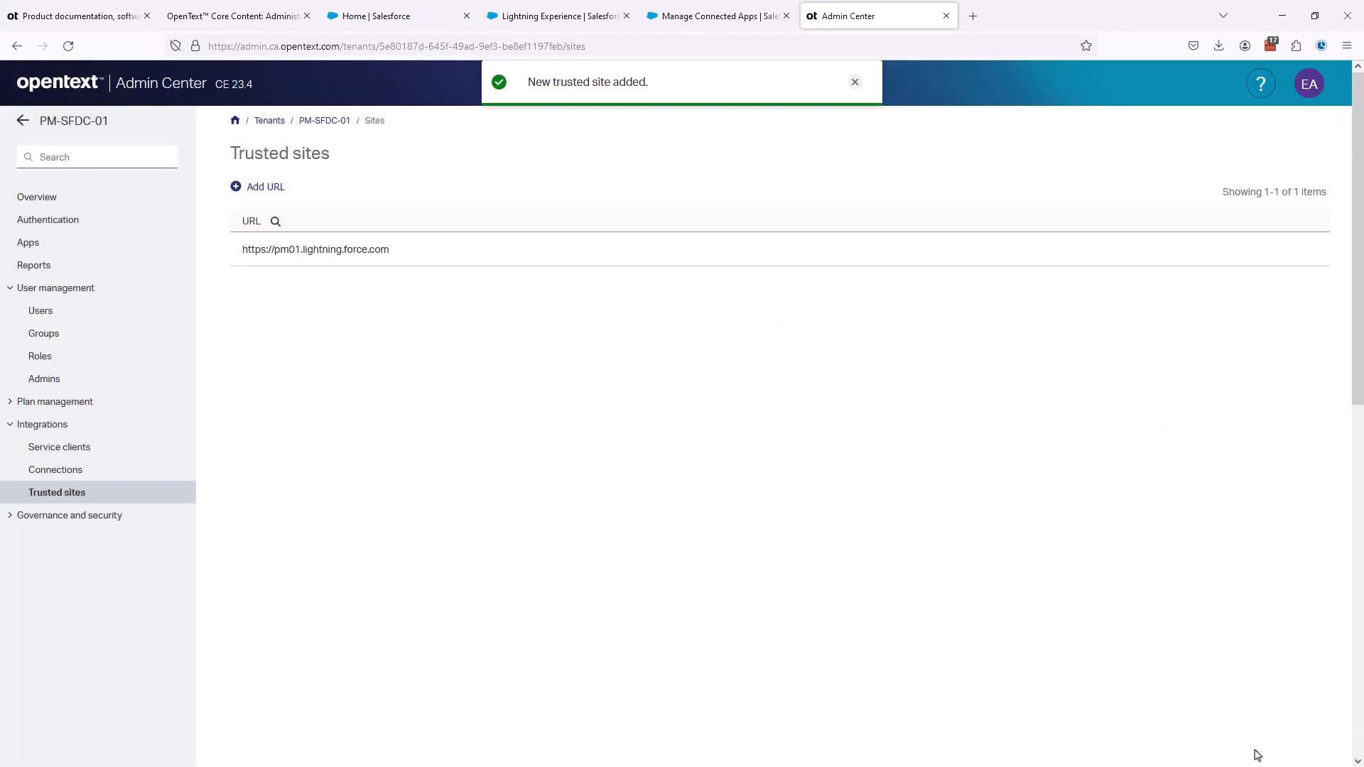
click(250, 10)
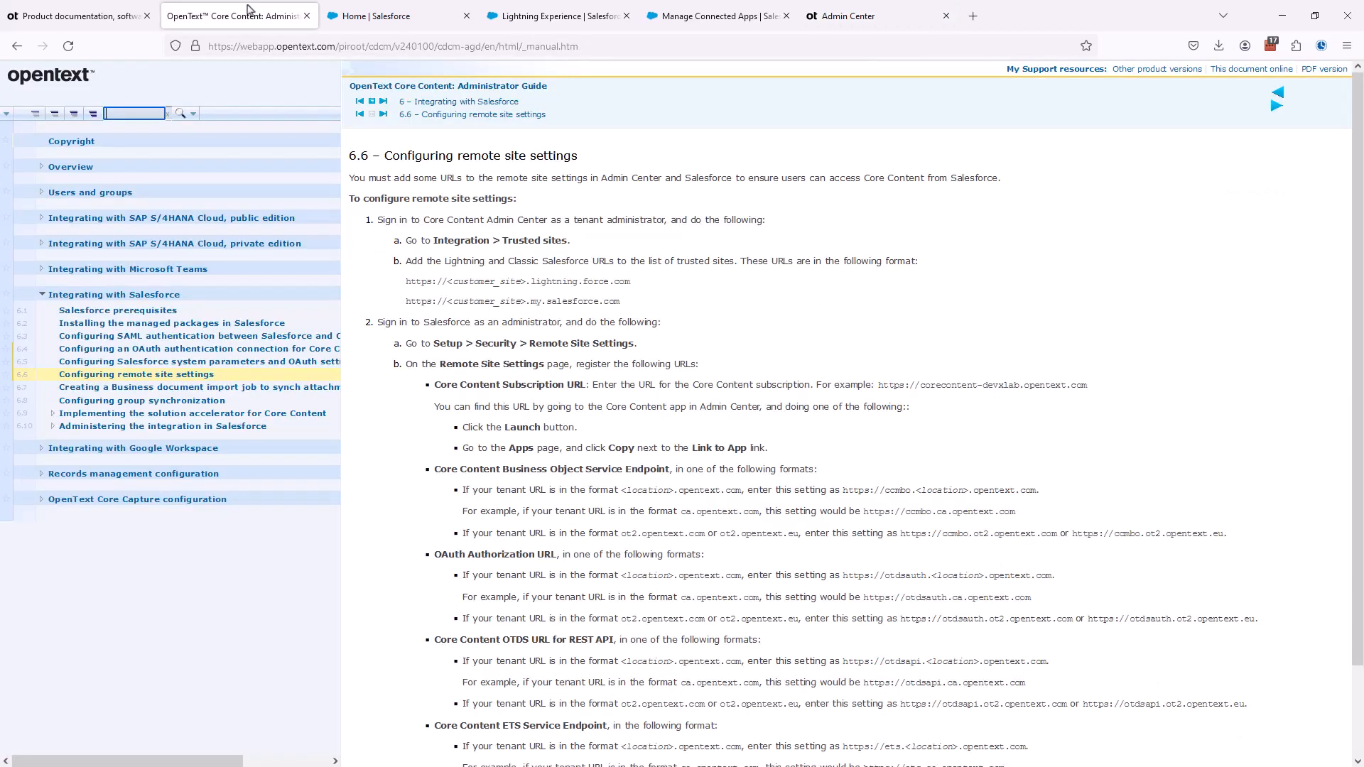
click(852, 14)
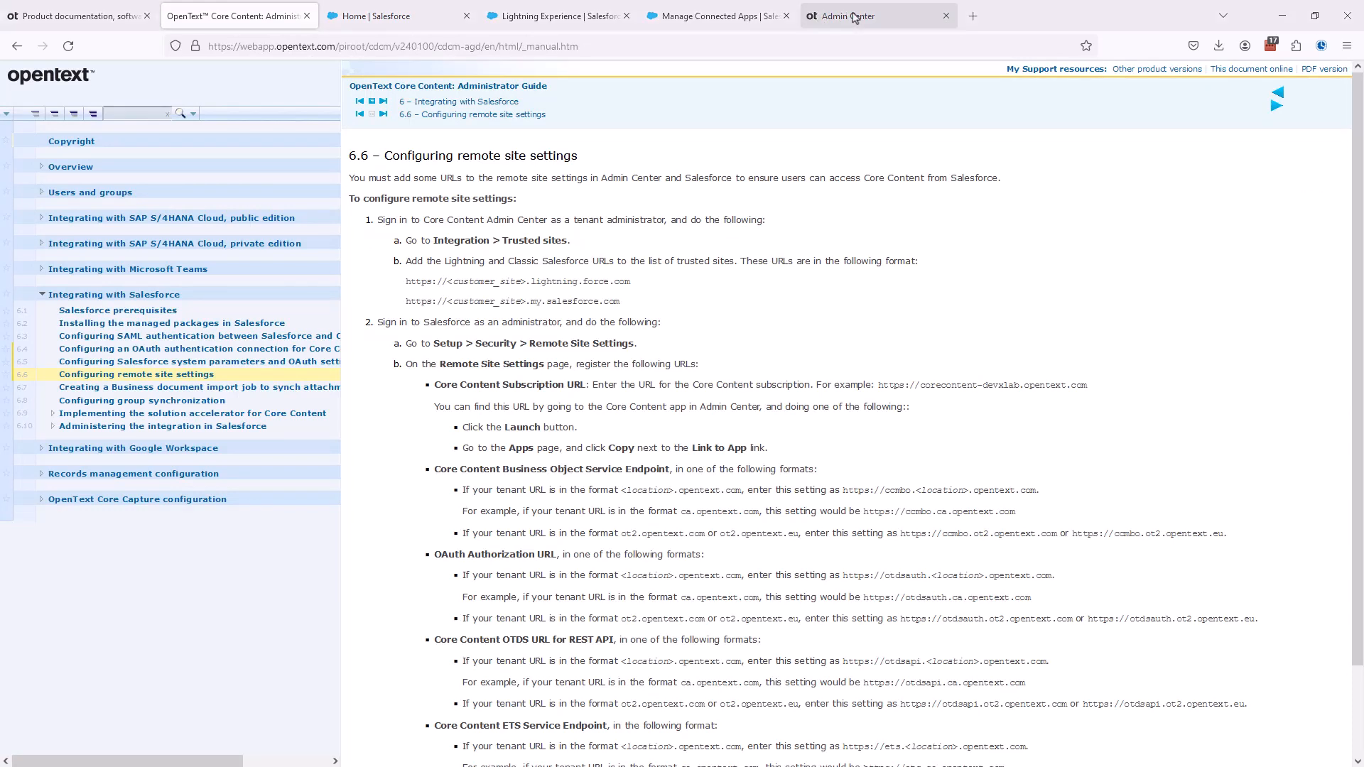
click(259, 187)
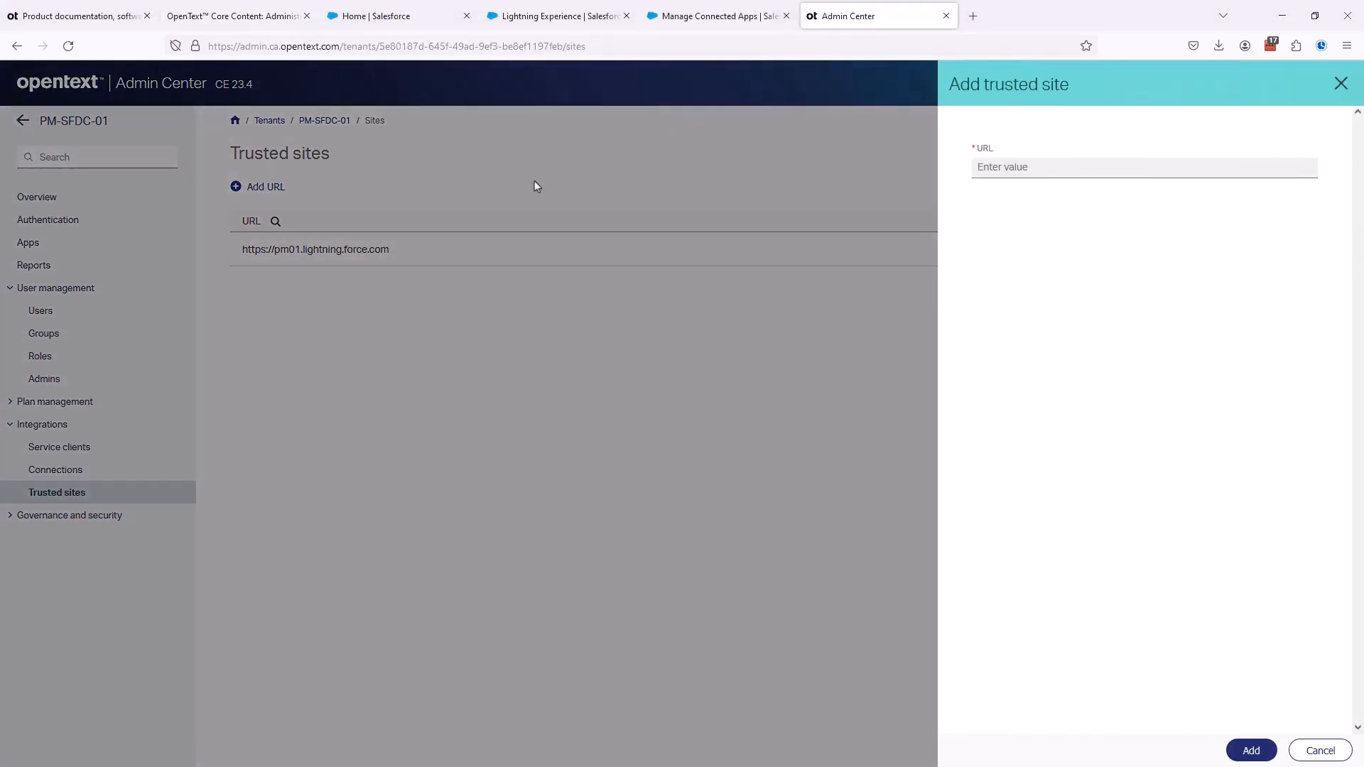
click(1032, 168)
text(https://pm01.my.salesforce.com)
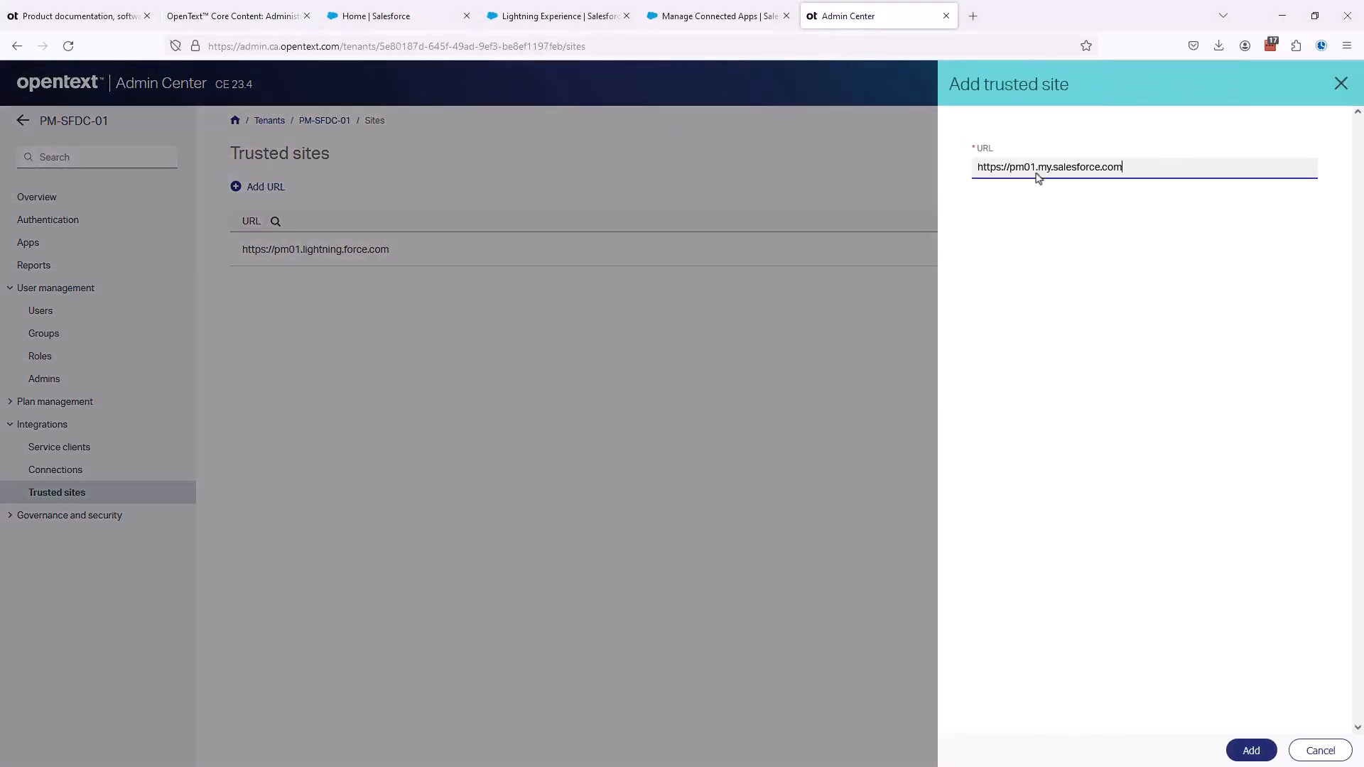
click(1254, 751)
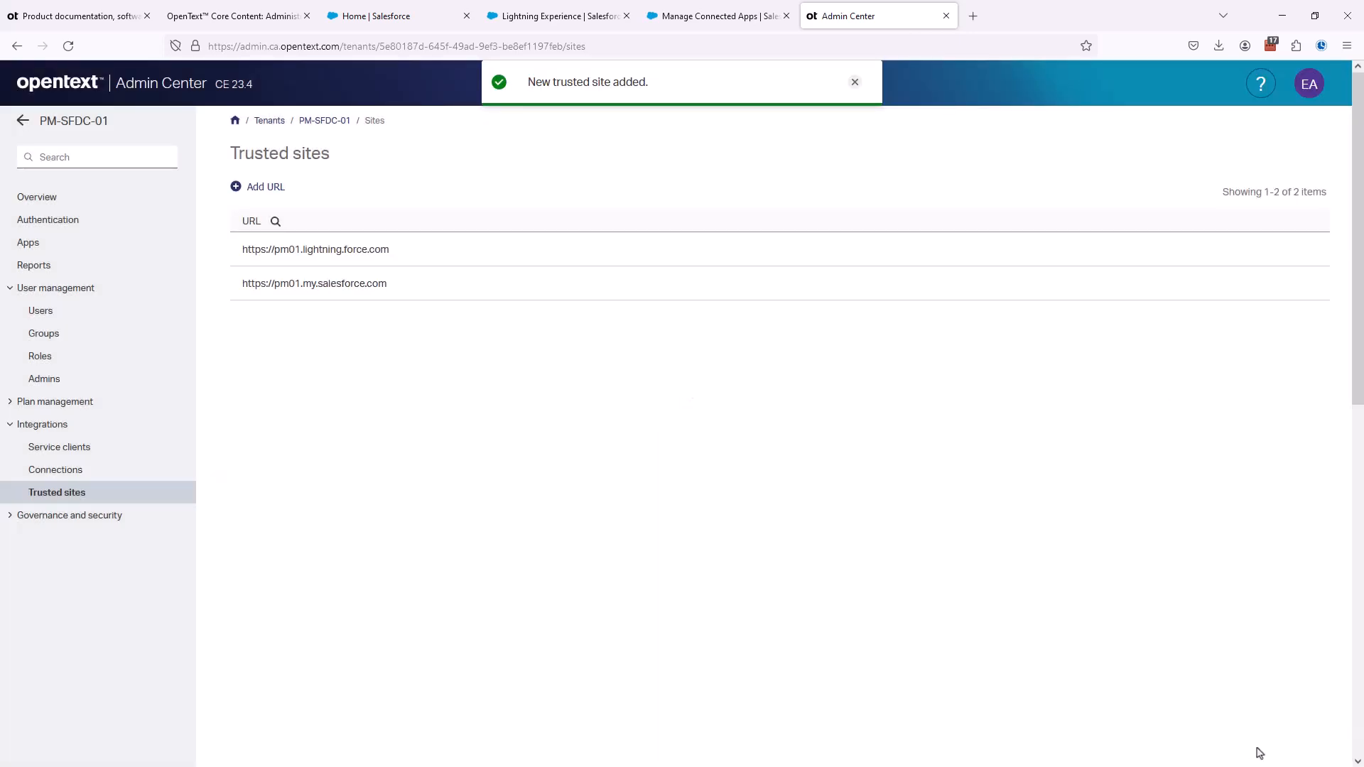
- Read the guide's Salesforce instructions for remote sites, and find and open Remote Site Settings in Salesforce Setup
click(238, 17)
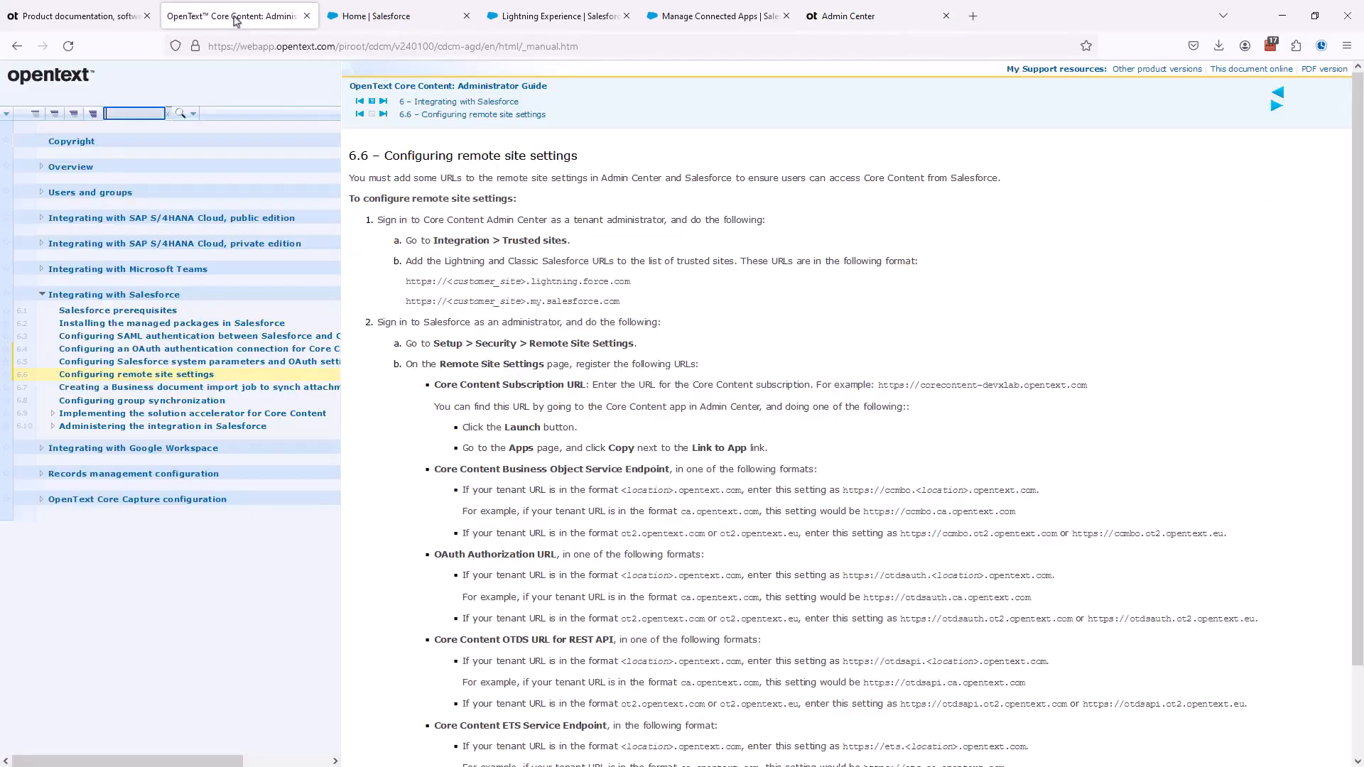
scroll(380, 306, down, 3)
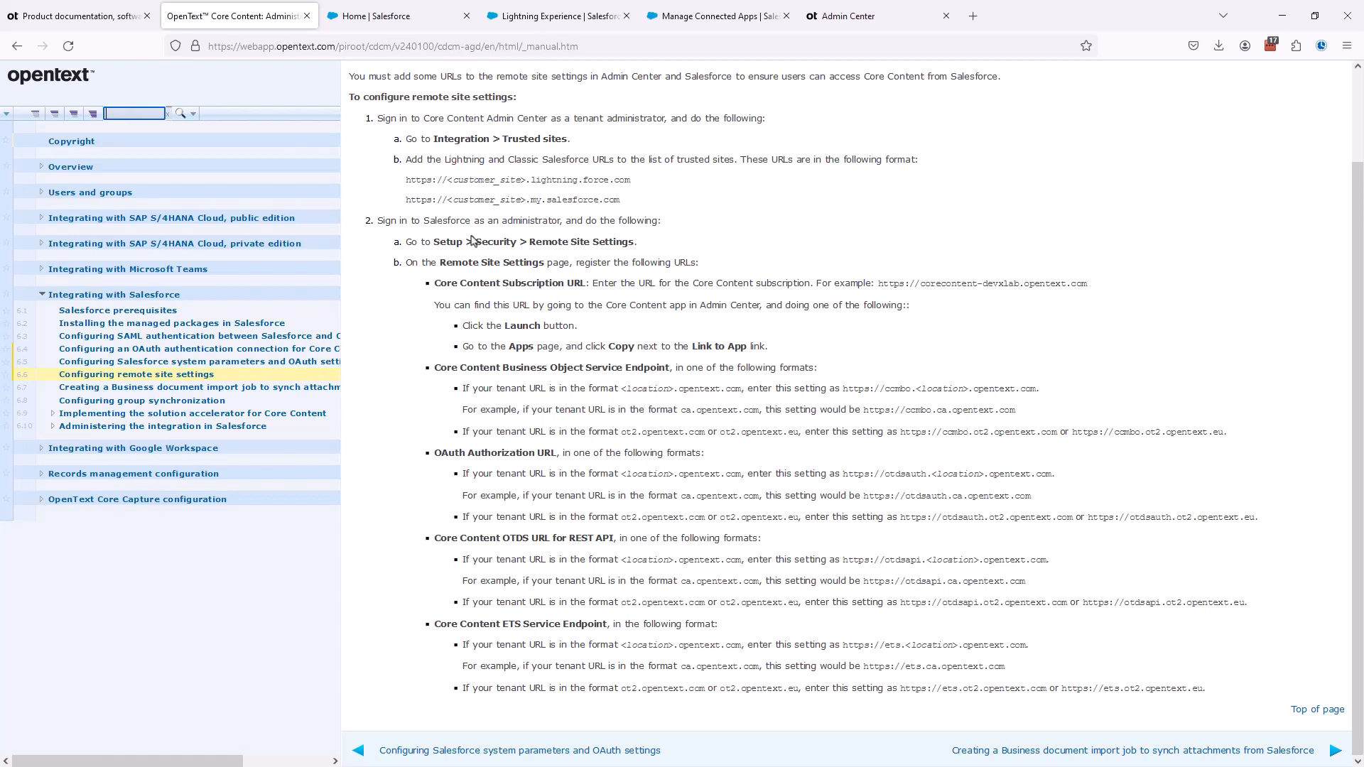
drag(529, 241, 633, 241)
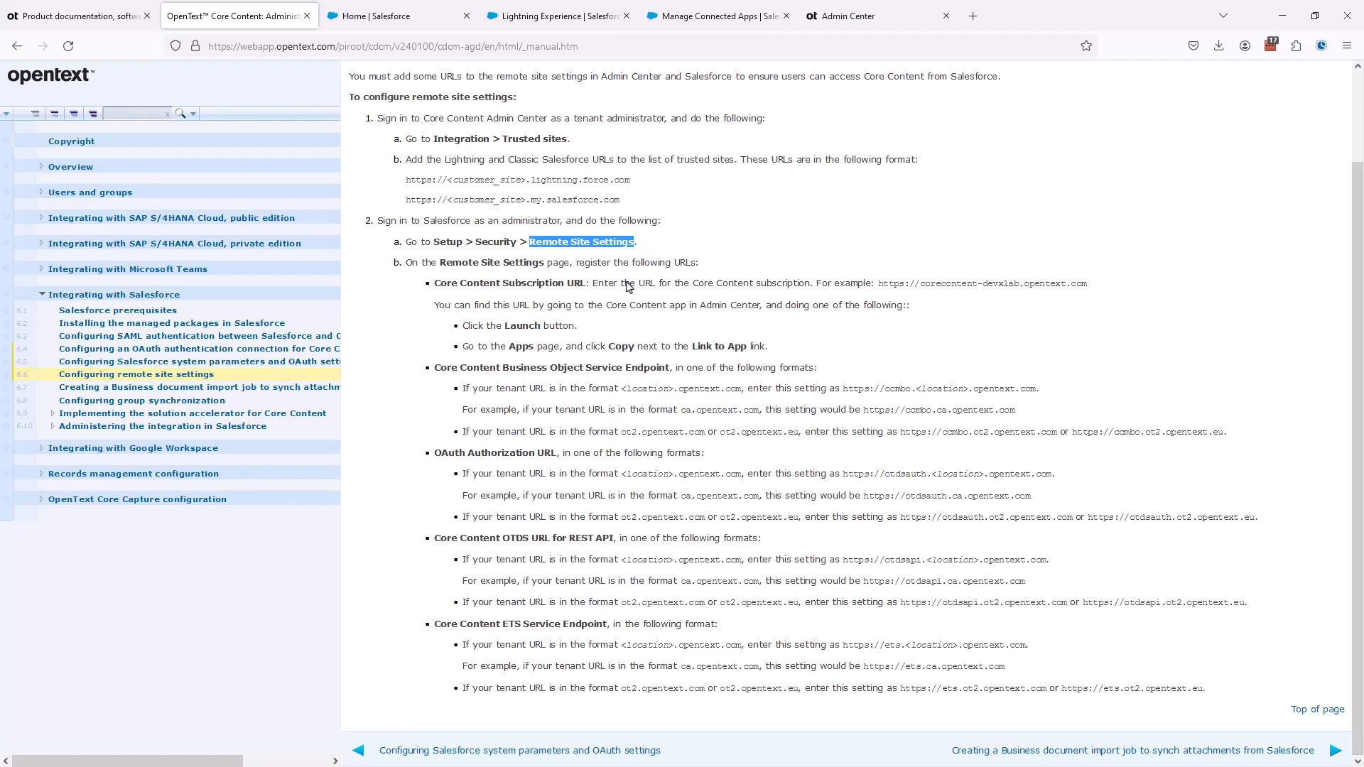
click(705, 20)
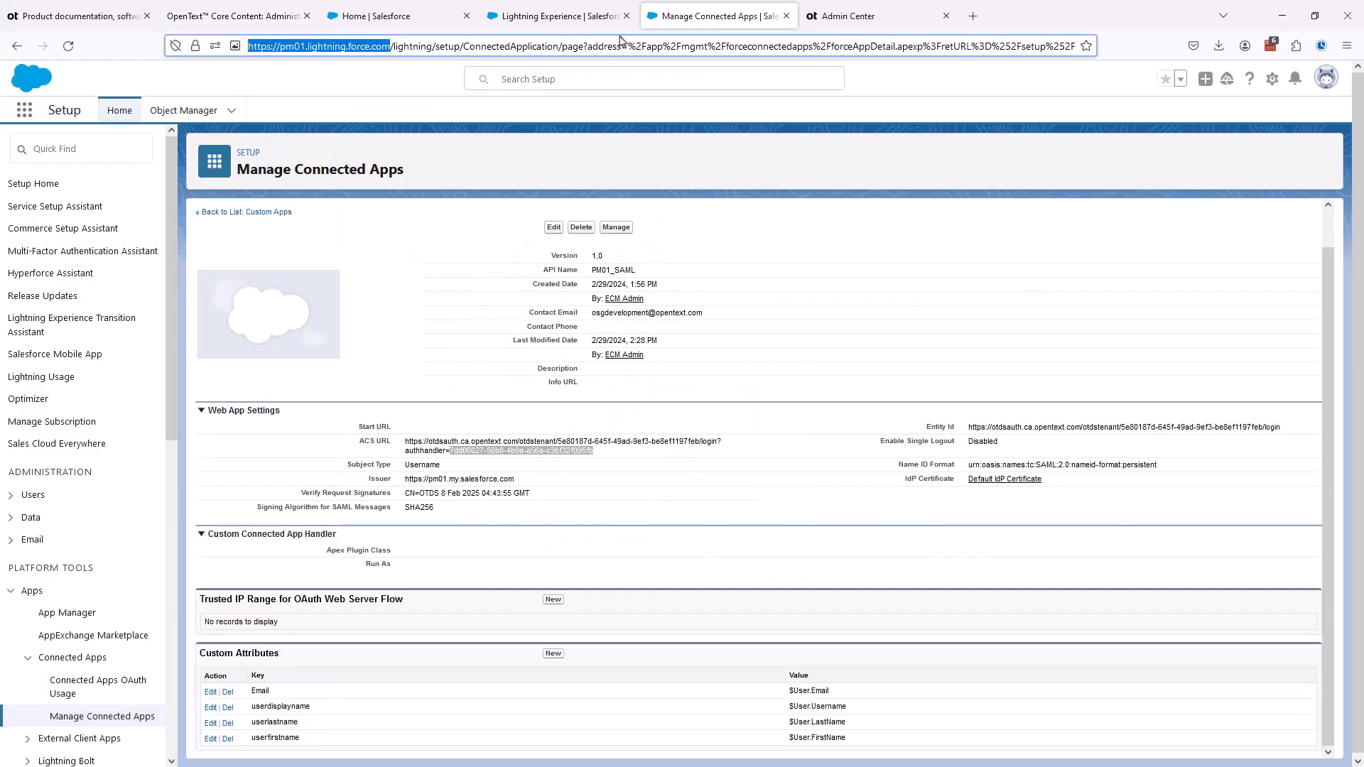
click(78, 148)
text(rem)
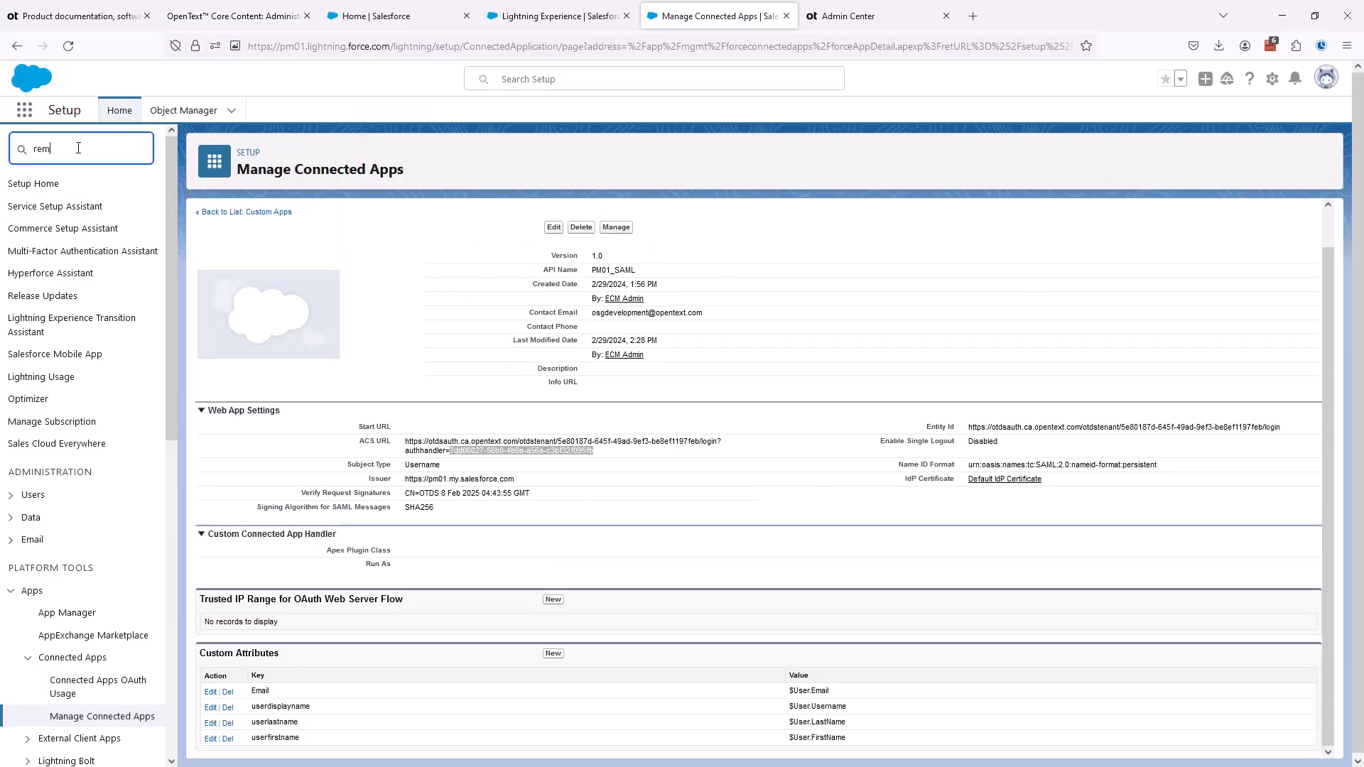
text(ote si)
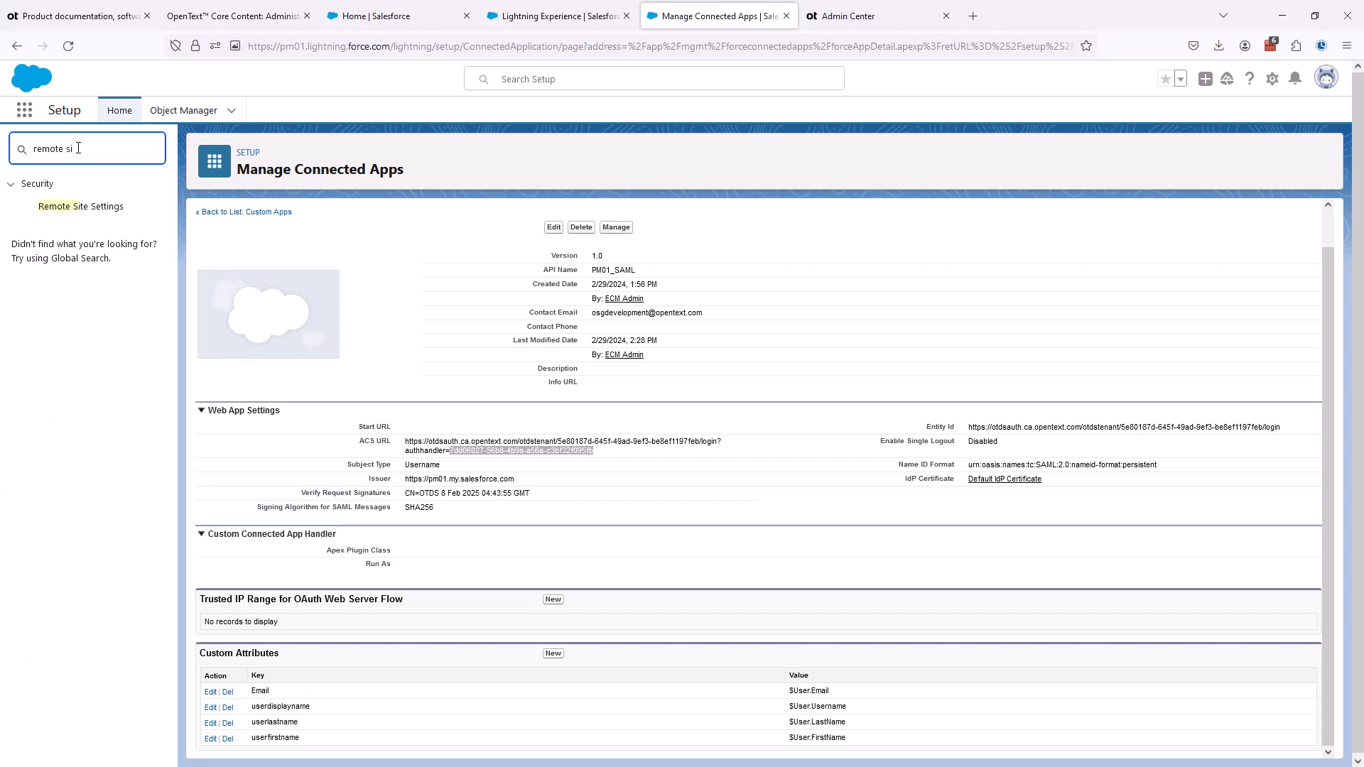
click(73, 207)
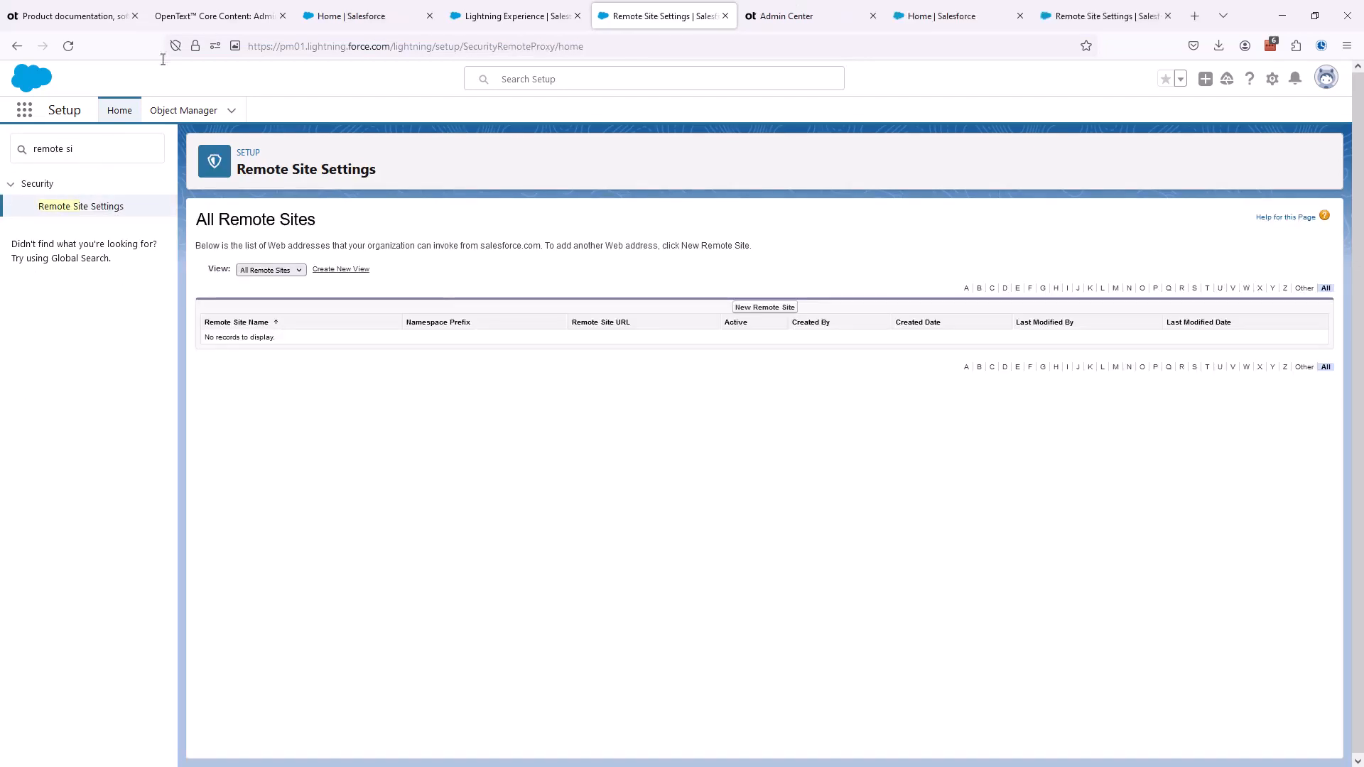
- Review the URLs to register in the guide and the prepared remote site names and URLs in PM01 Config.txt in Notepad++
click(188, 17)
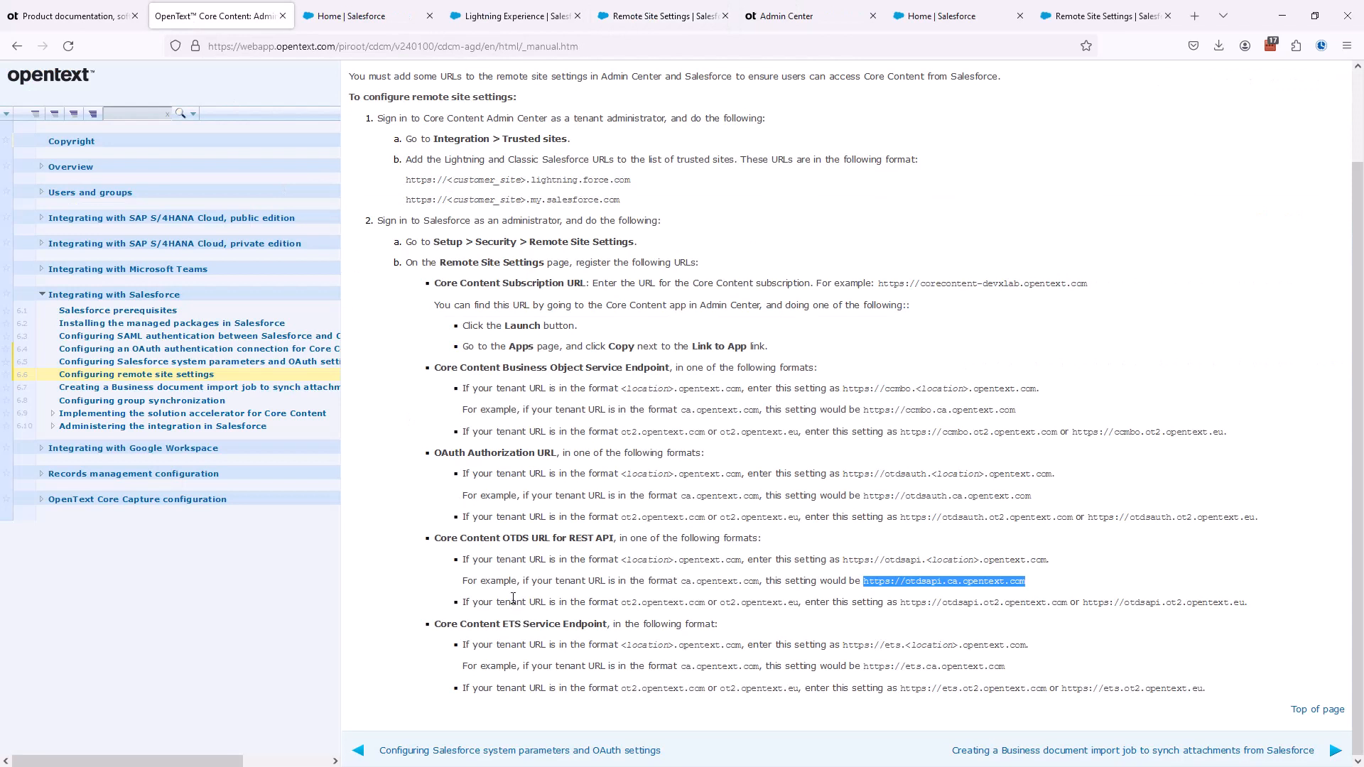
click(650, 18)
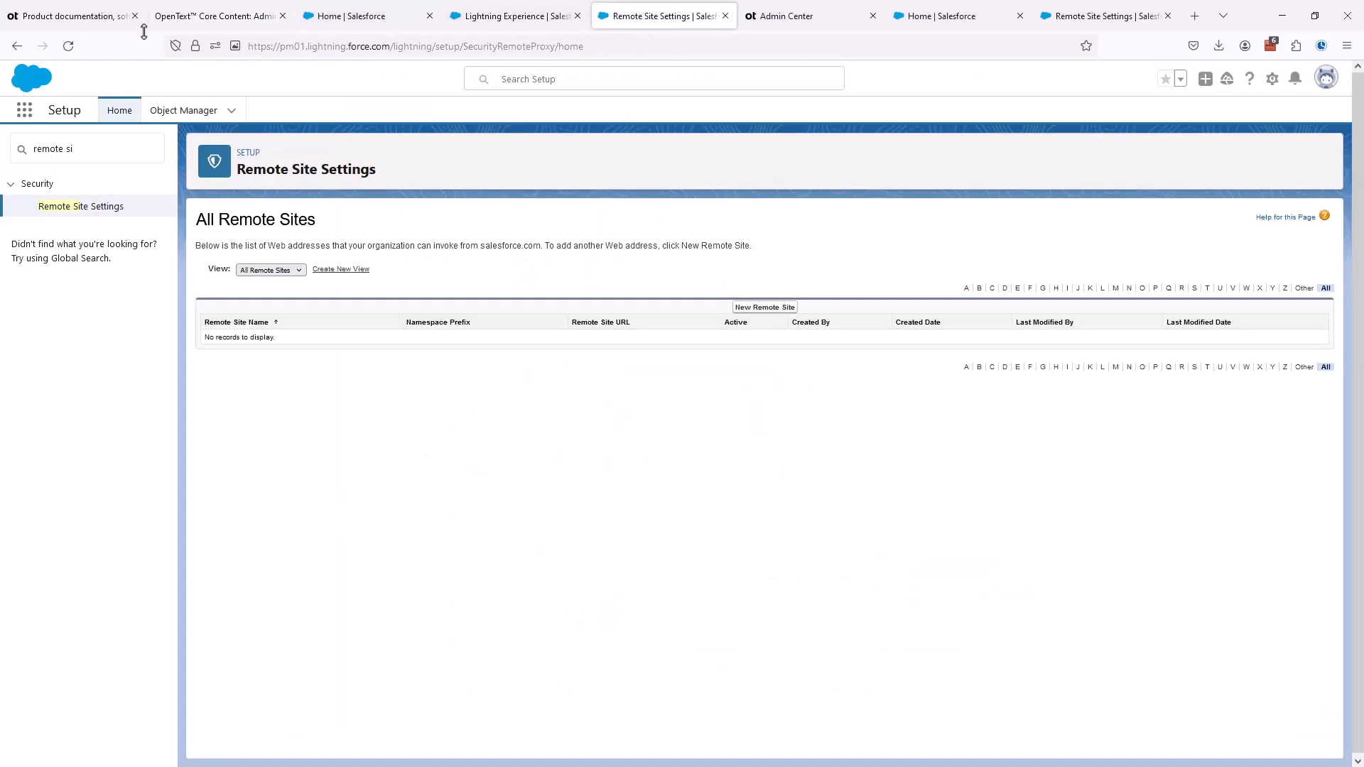
key(alt+Tab)
drag(515, 120, 618, 89)
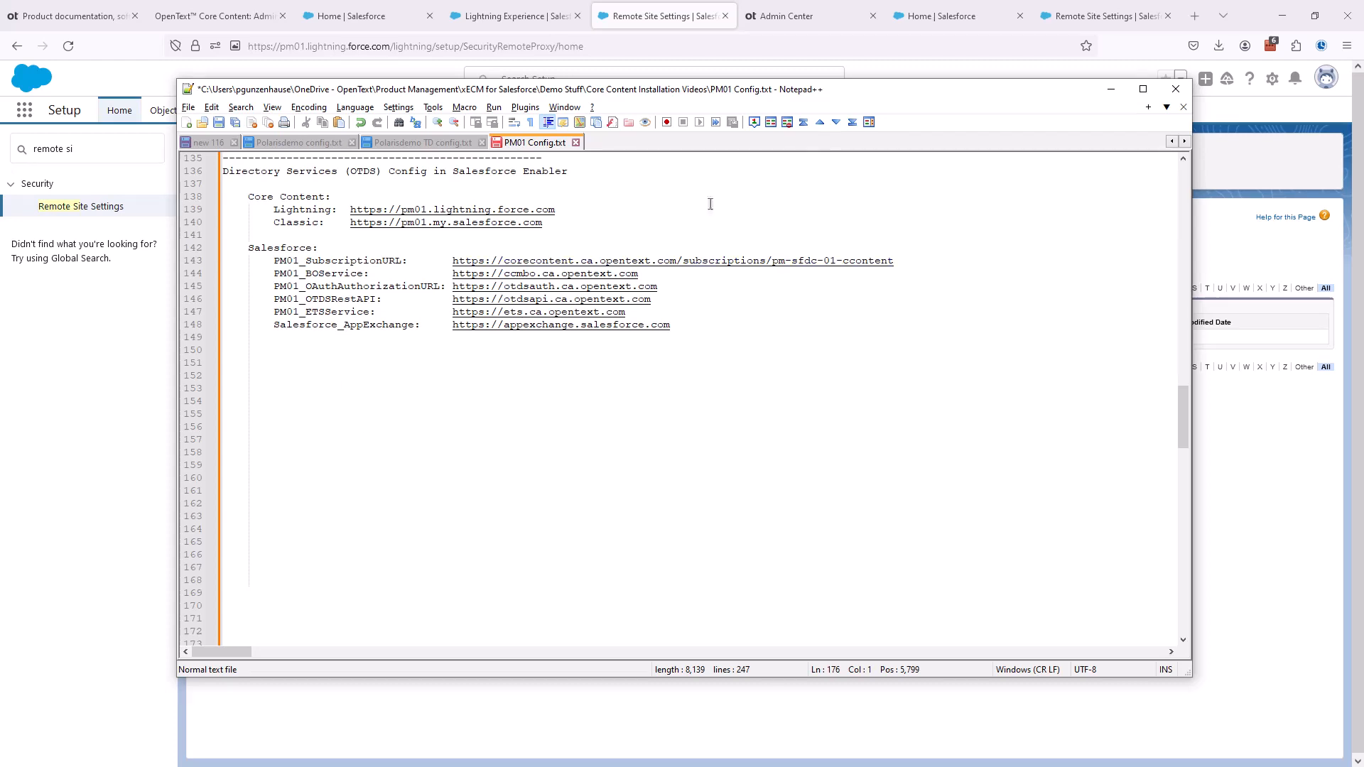
drag(881, 94, 0, 266)
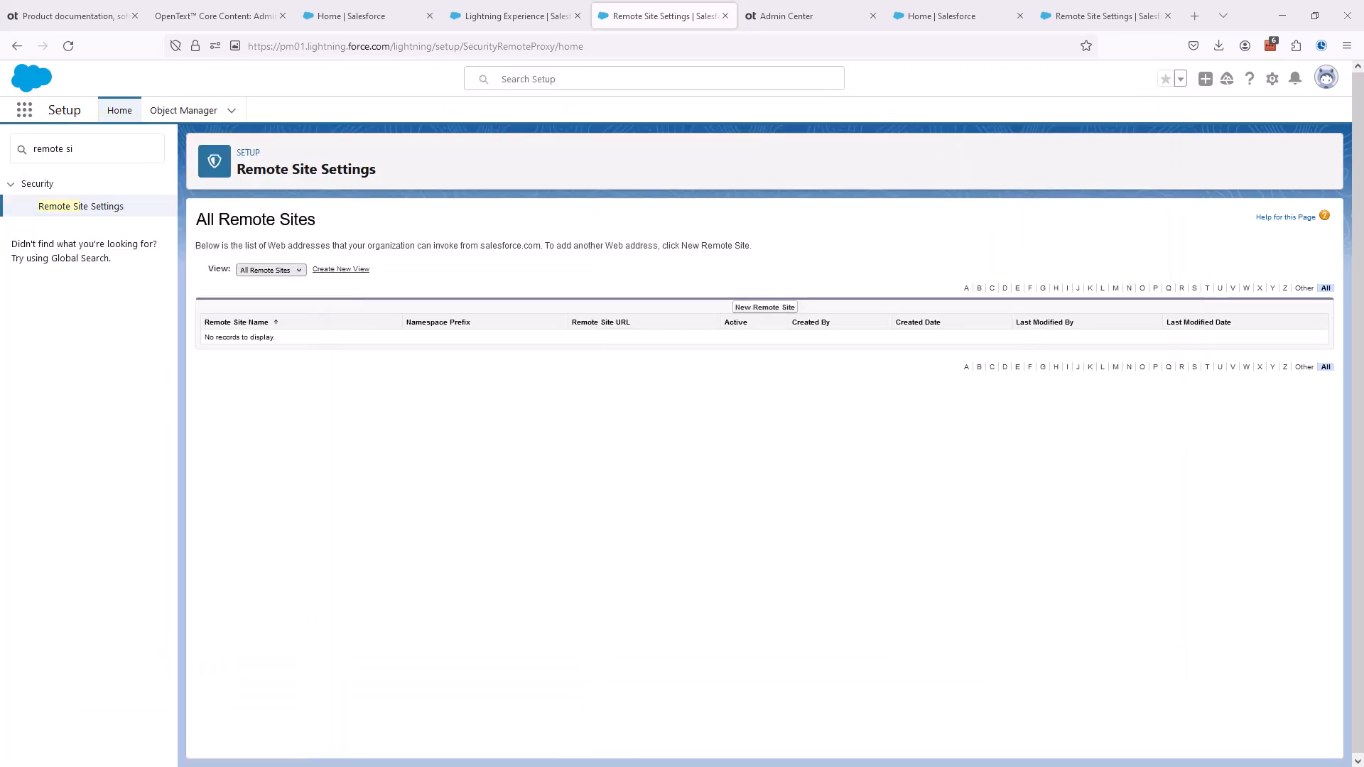
click(755, 307)
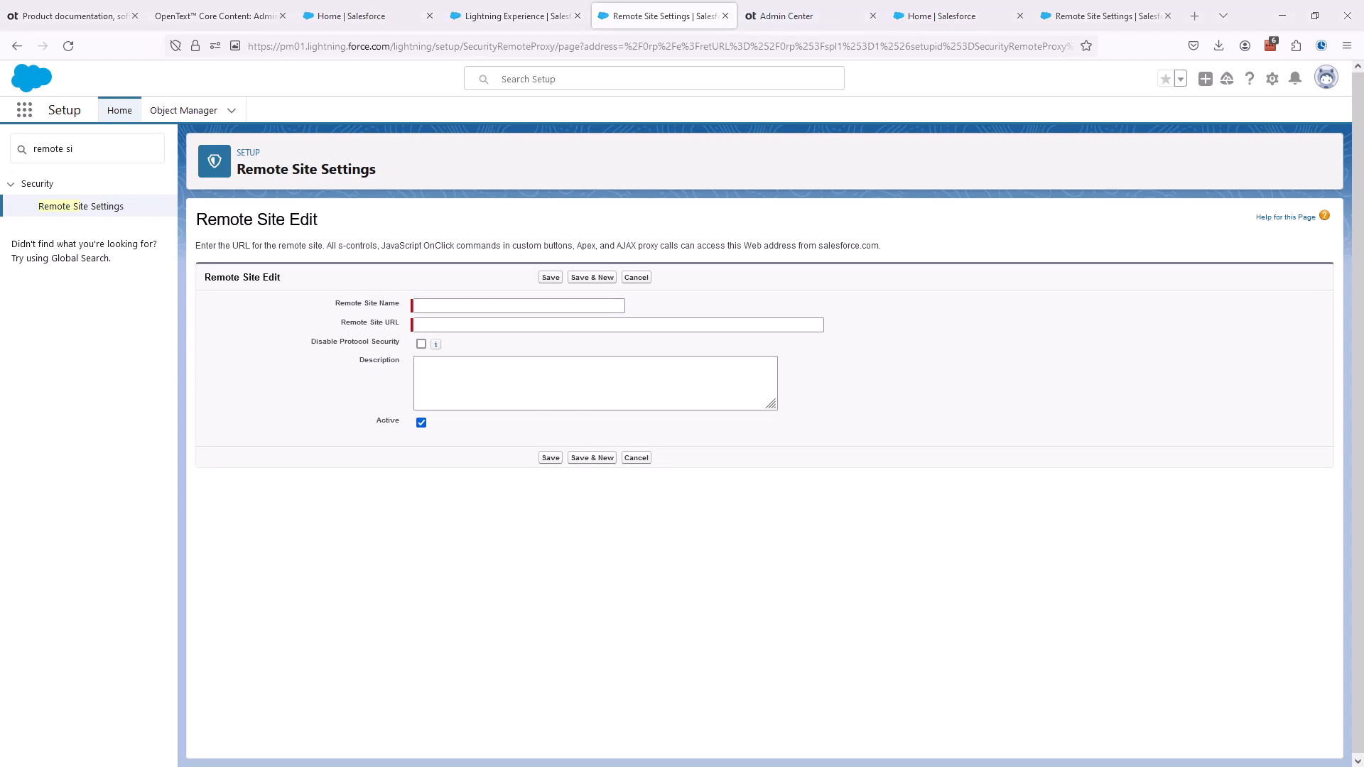
click(423, 305)
text(PM01_SubscriptionURL)
click(464, 326)
text(https://corecontent.ca.opentext.com/subscriptions/pm-sfdc-01-ccontent)
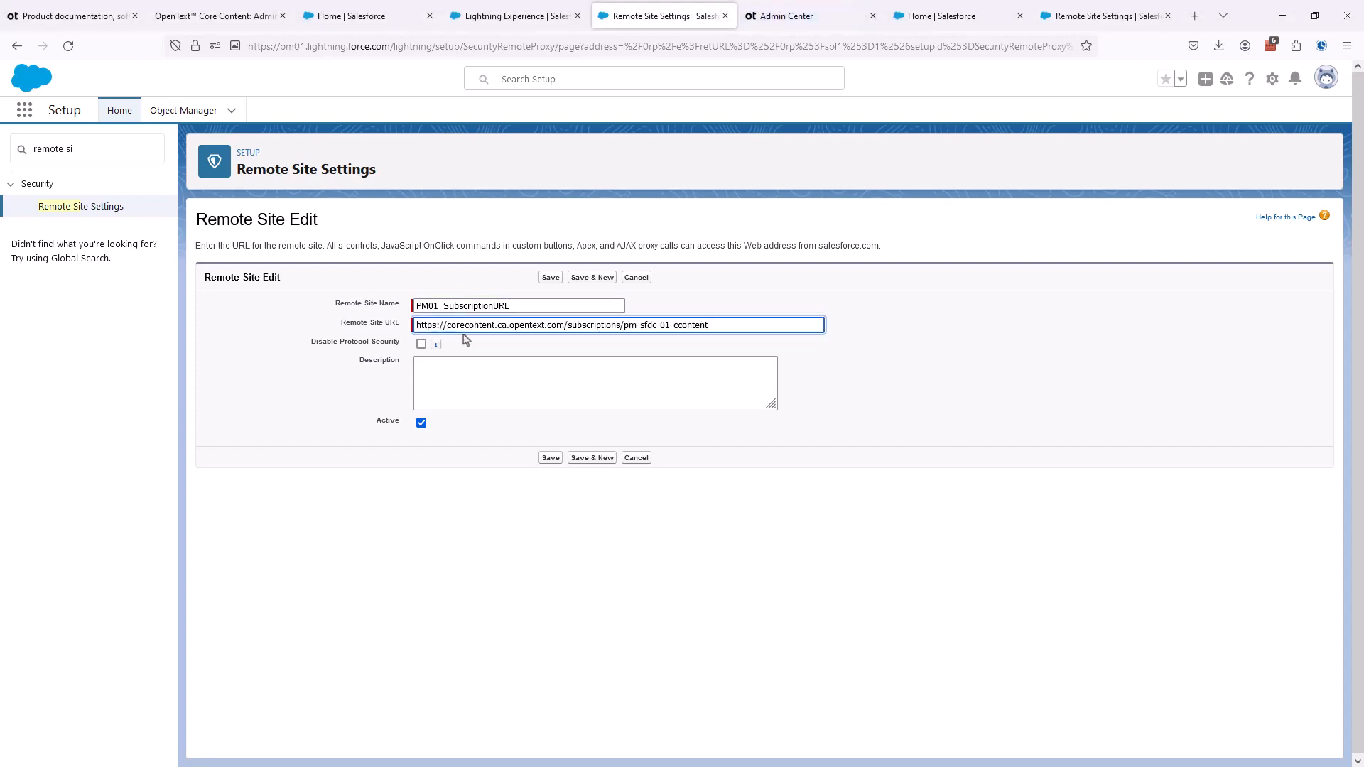
click(277, 420)
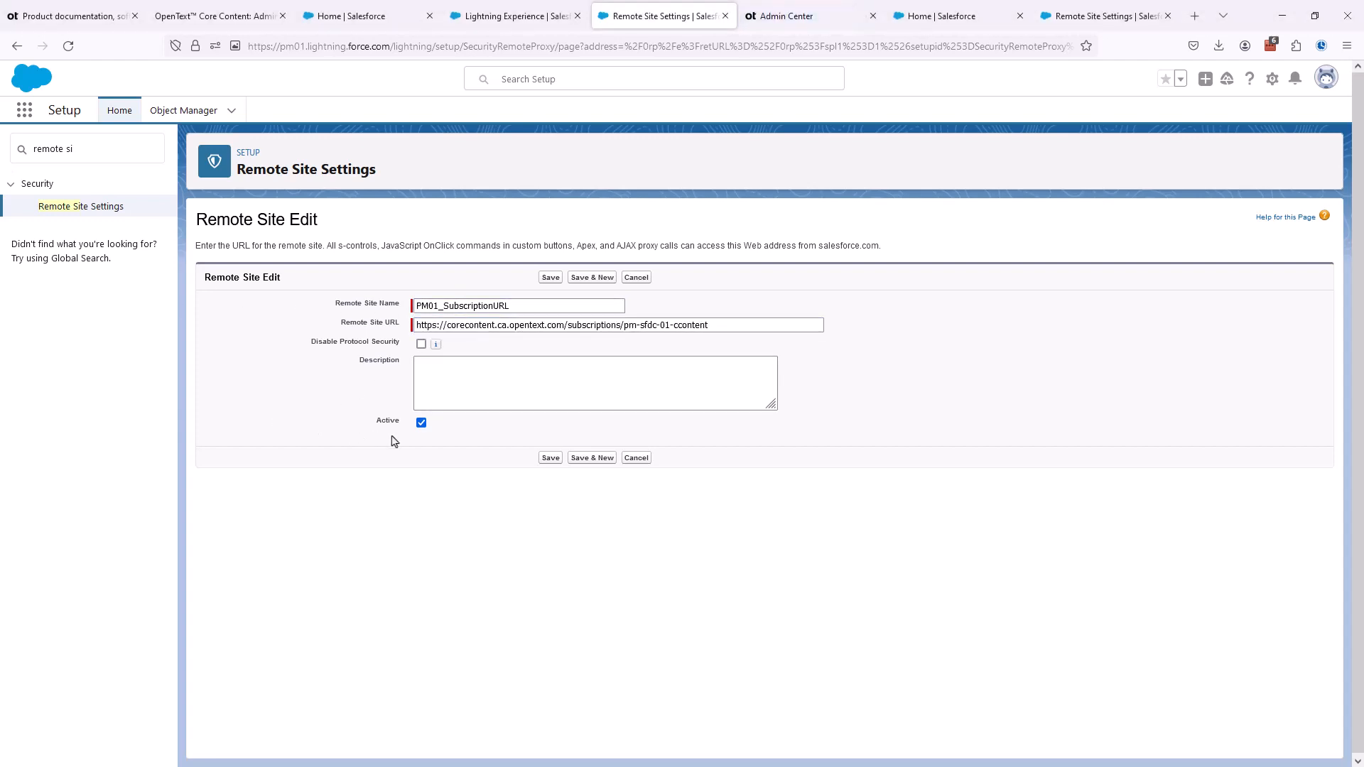
click(551, 459)
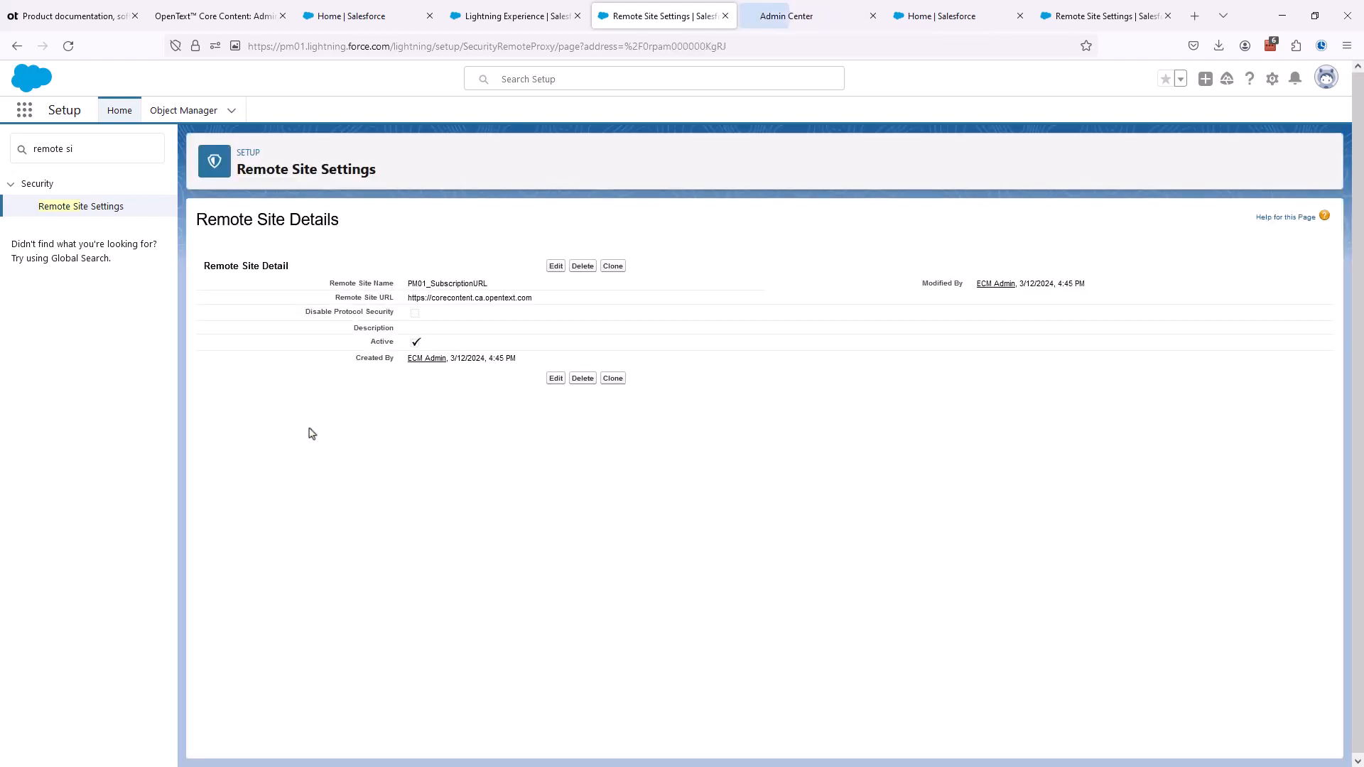
click(108, 208)
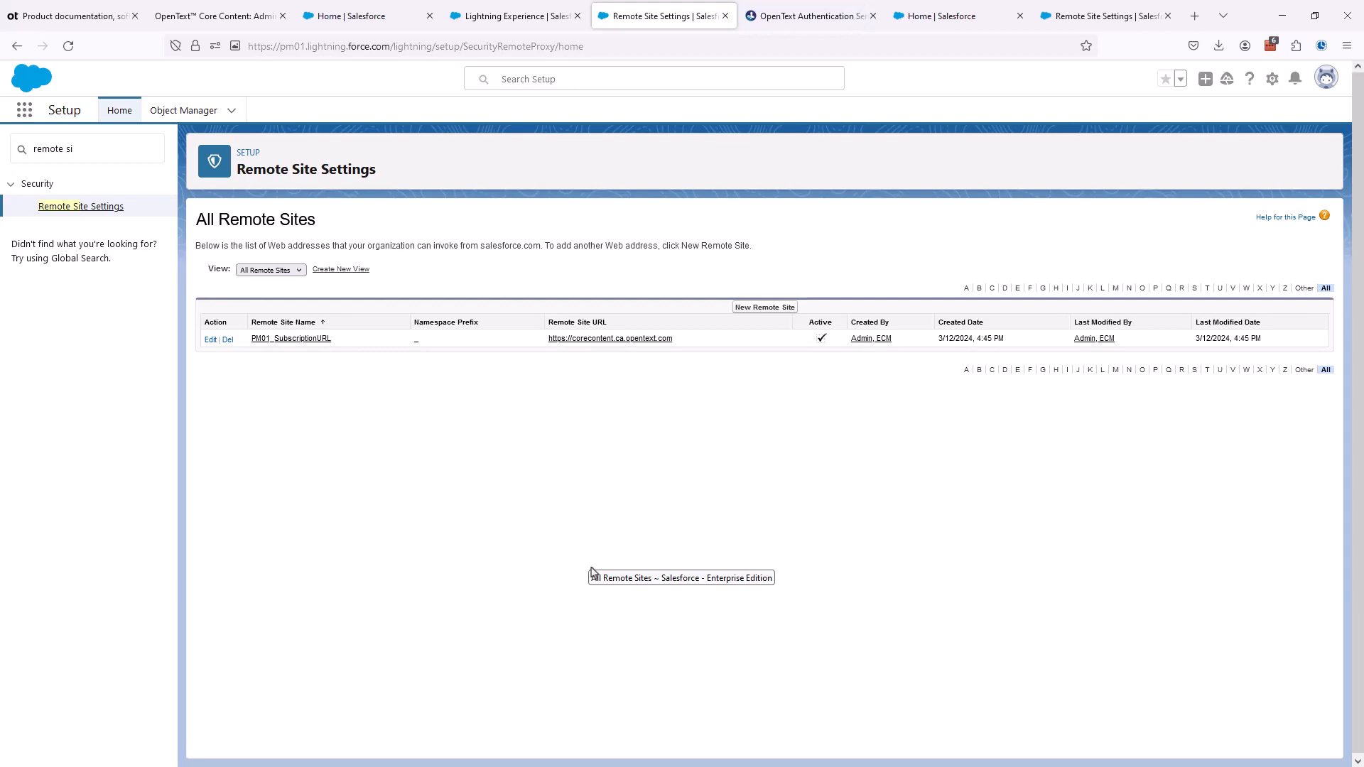
click(774, 307)
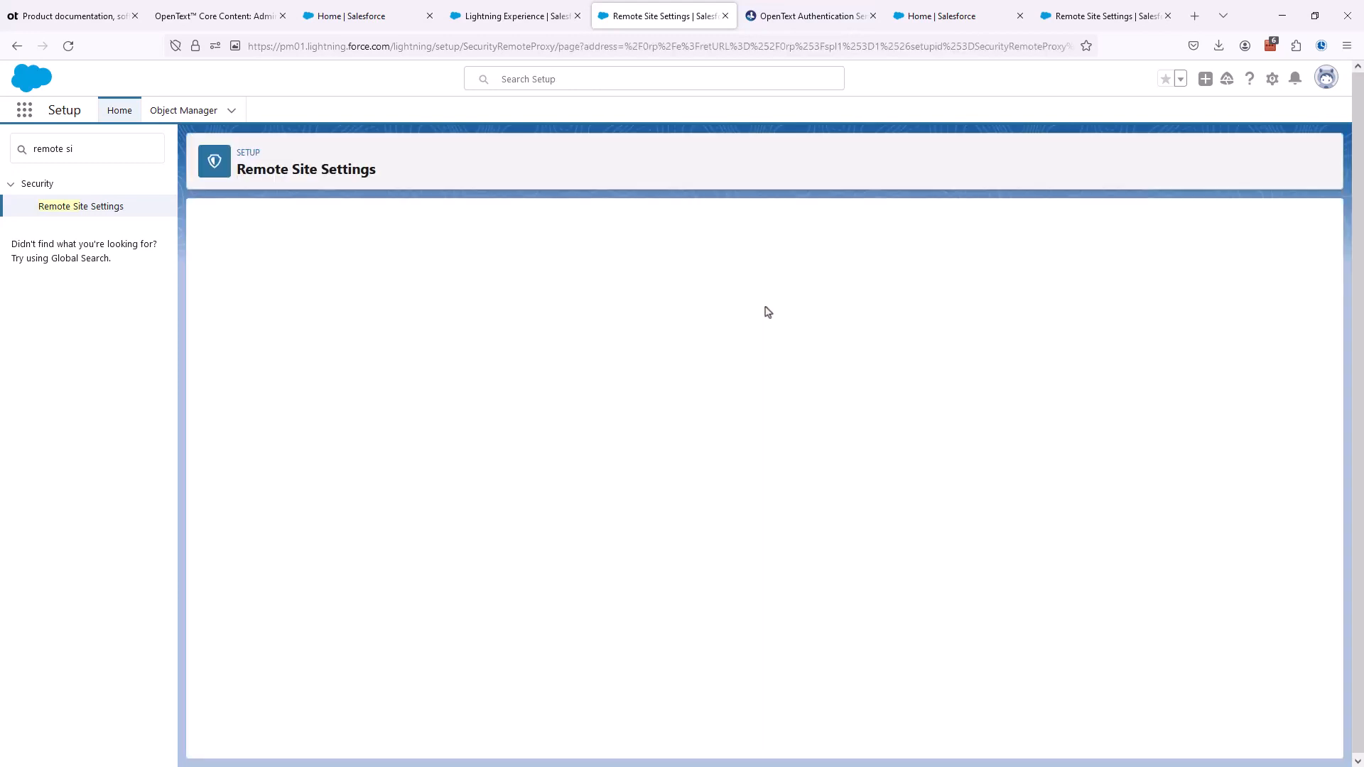
click(440, 306)
text(PM01_BOService)
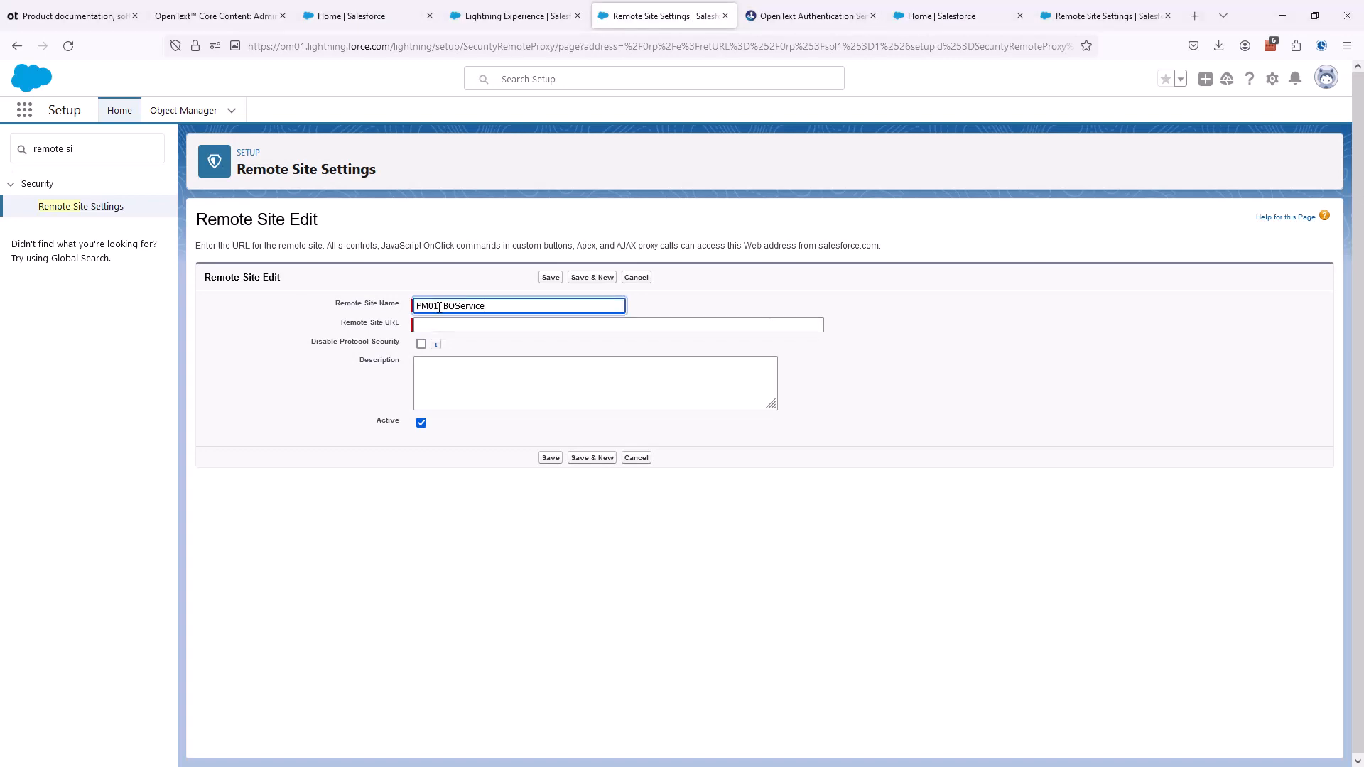
click(547, 325)
text(https://ccmbo.ca.opentext.com)
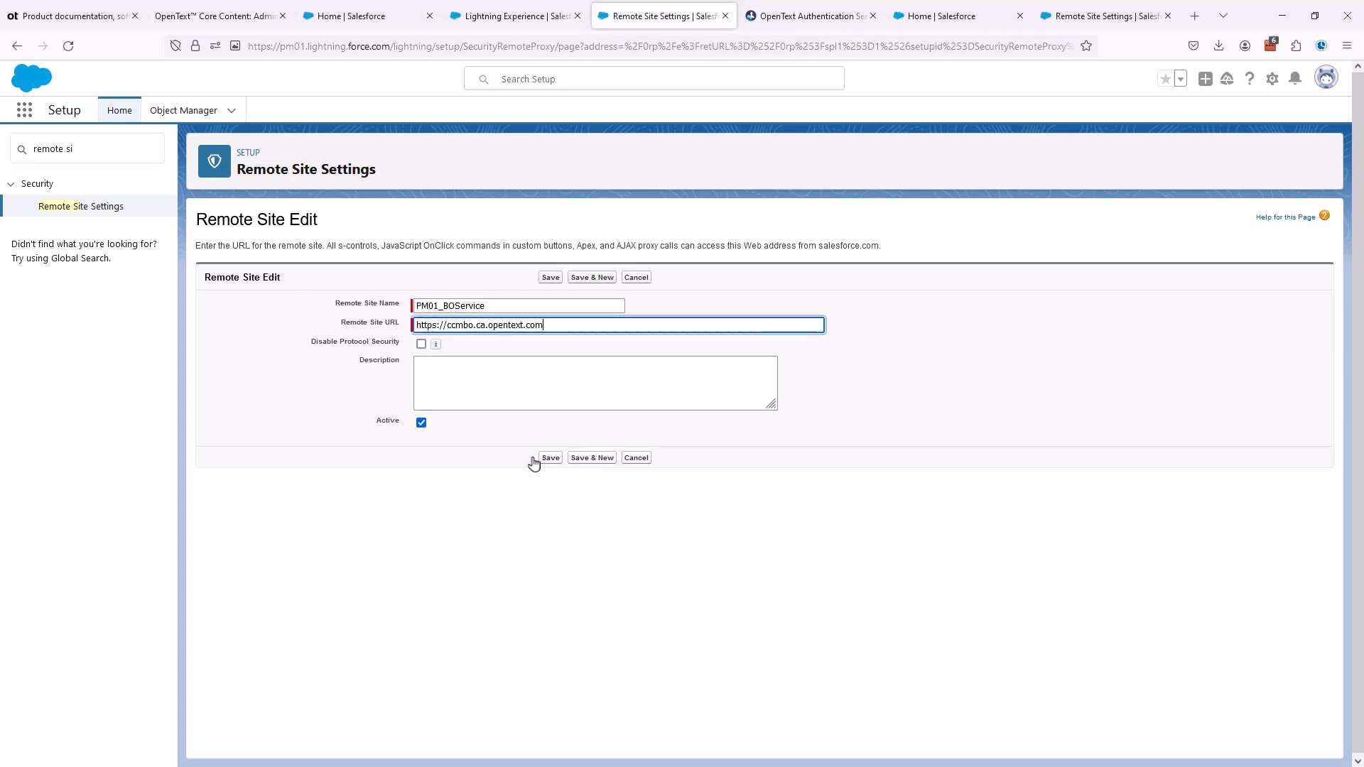
click(581, 457)
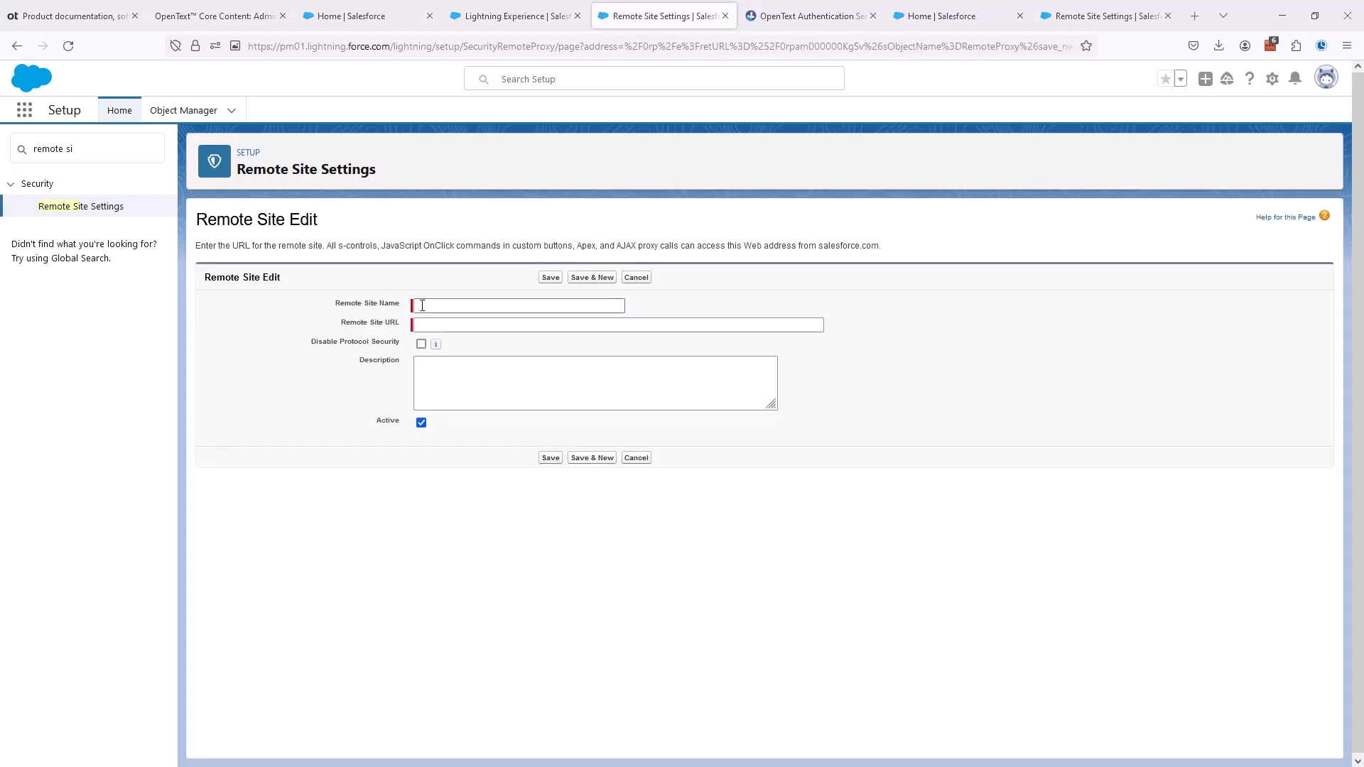
click(422, 306)
text(PM01_OAuthAuthorizationURL)
click(432, 325)
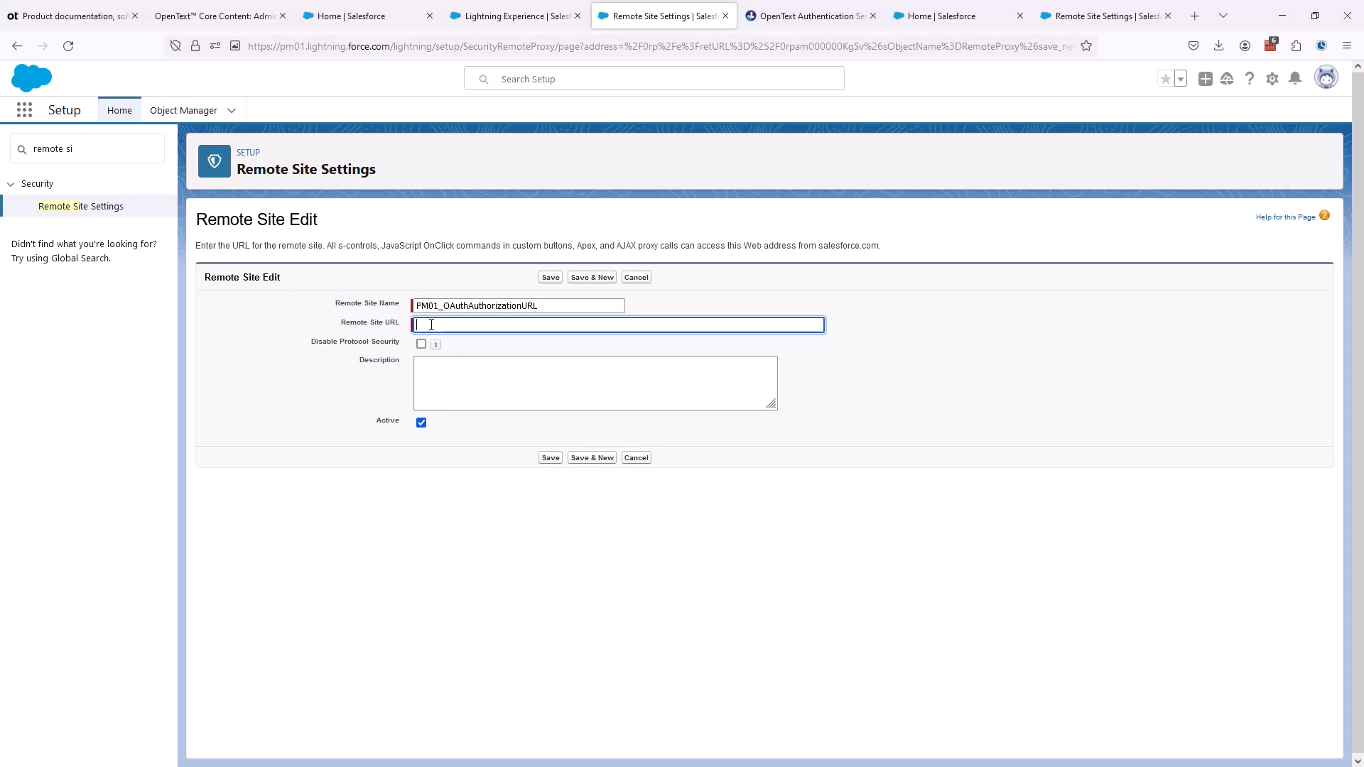
key(ctrl+v)
click(586, 457)
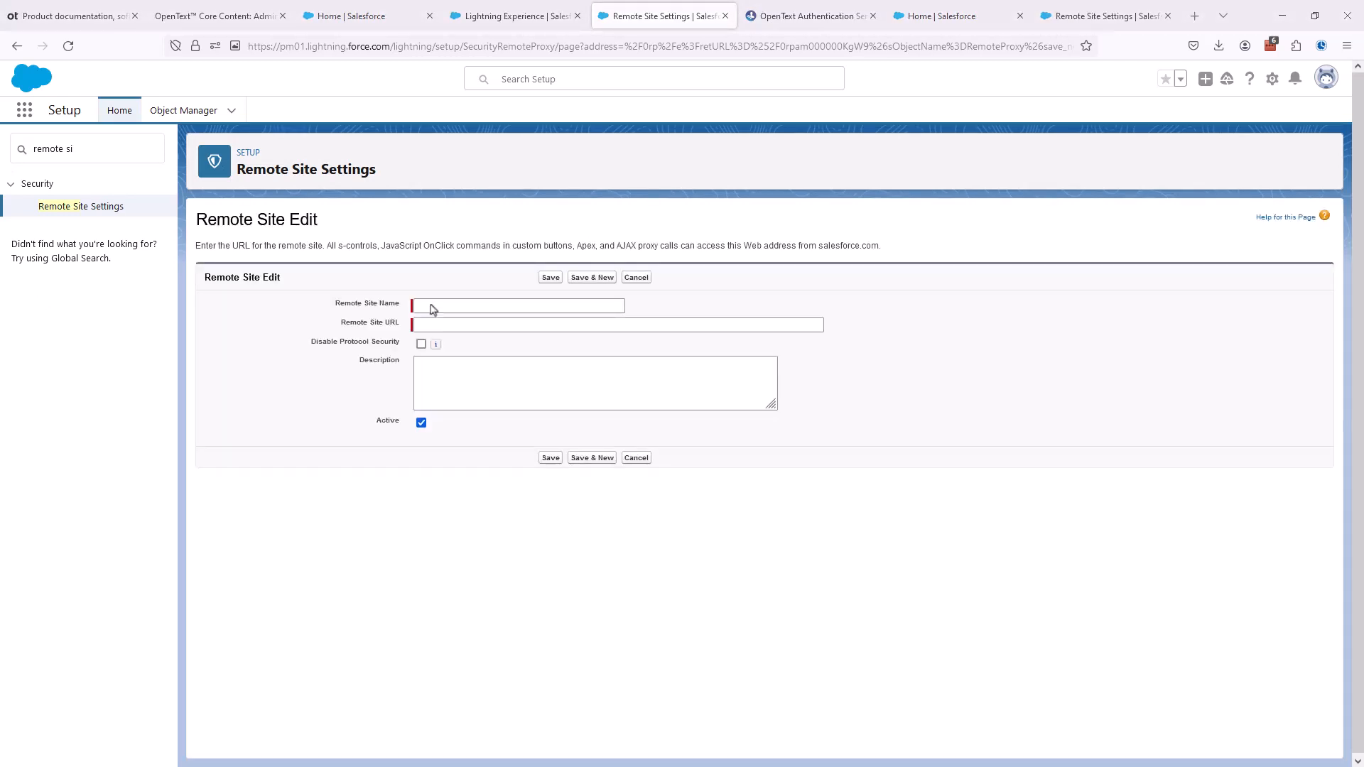
click(433, 308)
text(PM01_OTDSRestAPI)
click(436, 325)
text(https://otdsapi.ca.opentext.com)
click(591, 458)
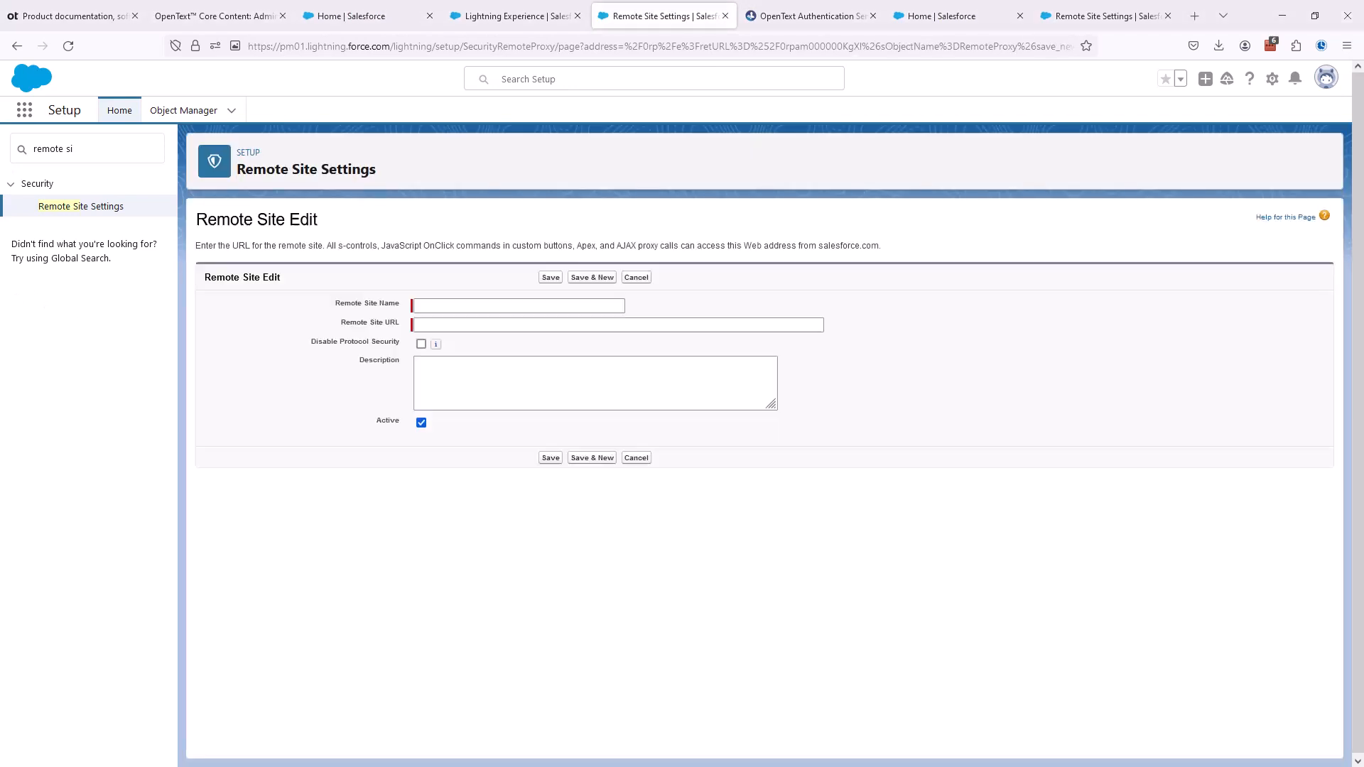
click(424, 307)
text(PM01_ETSService)
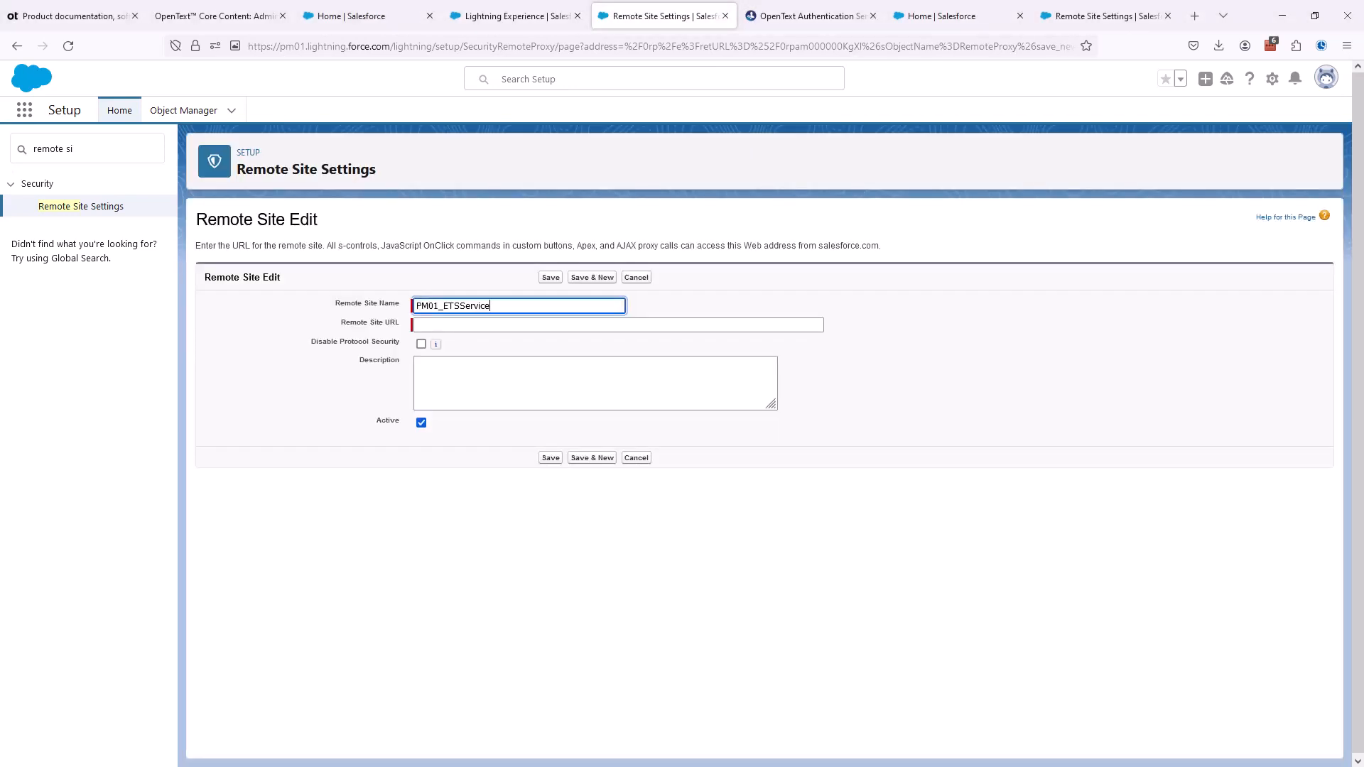
click(455, 325)
key(ctrl+v)
click(591, 459)
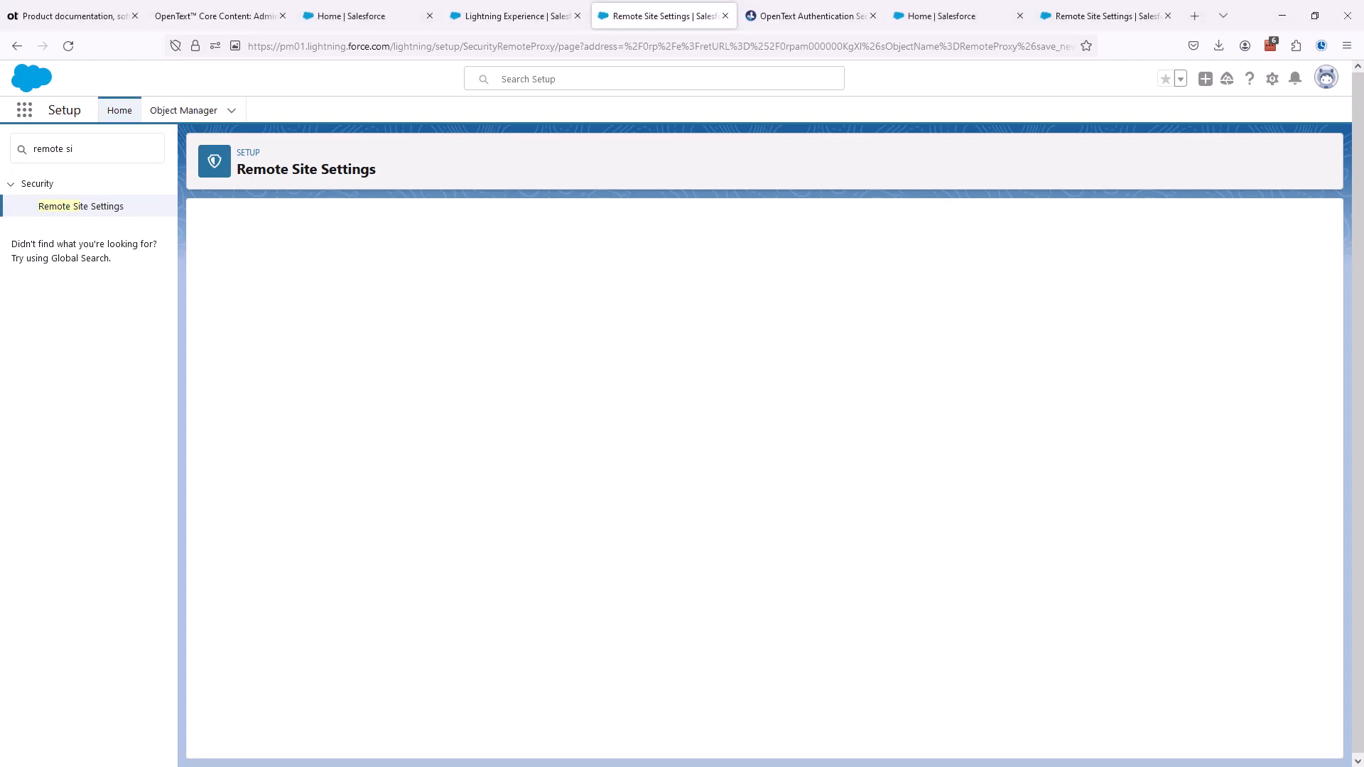
click(425, 307)
text(Salesforce_AppExchange)
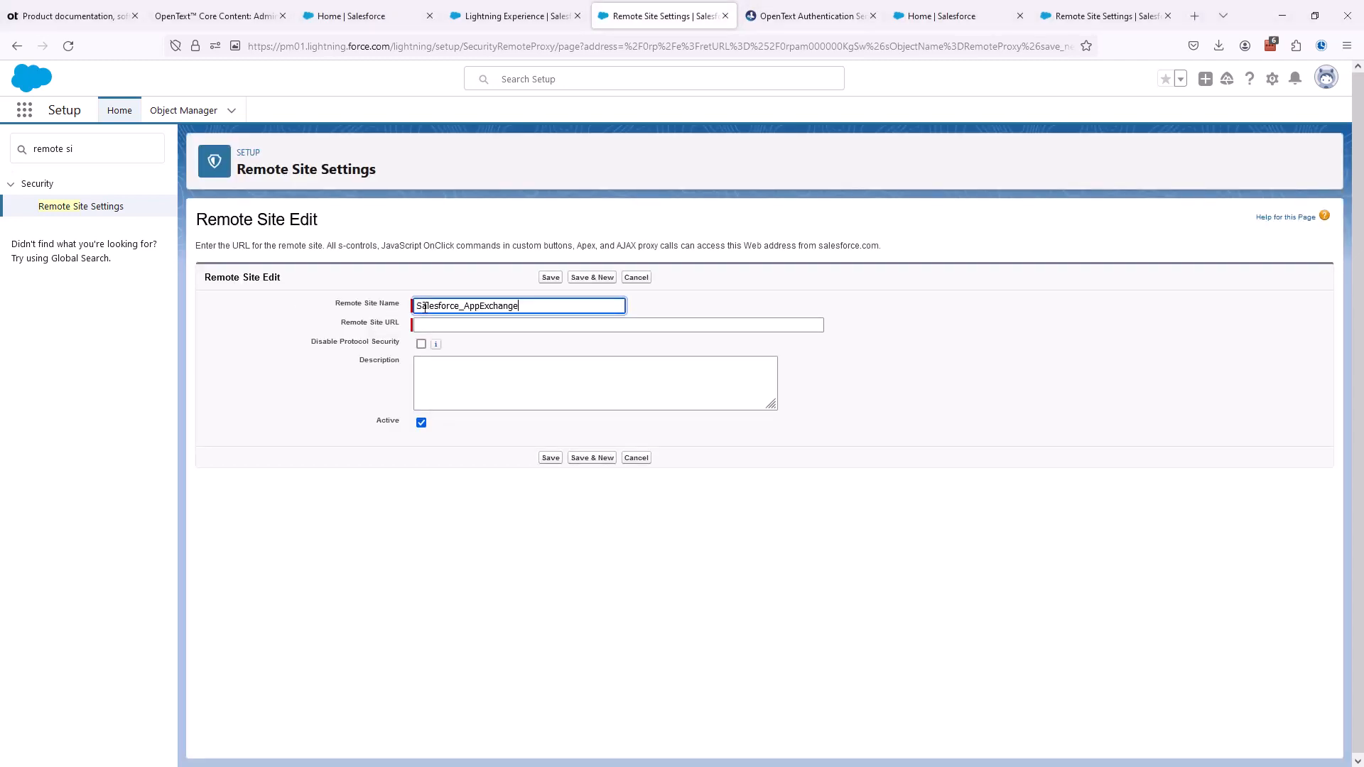
click(412, 327)
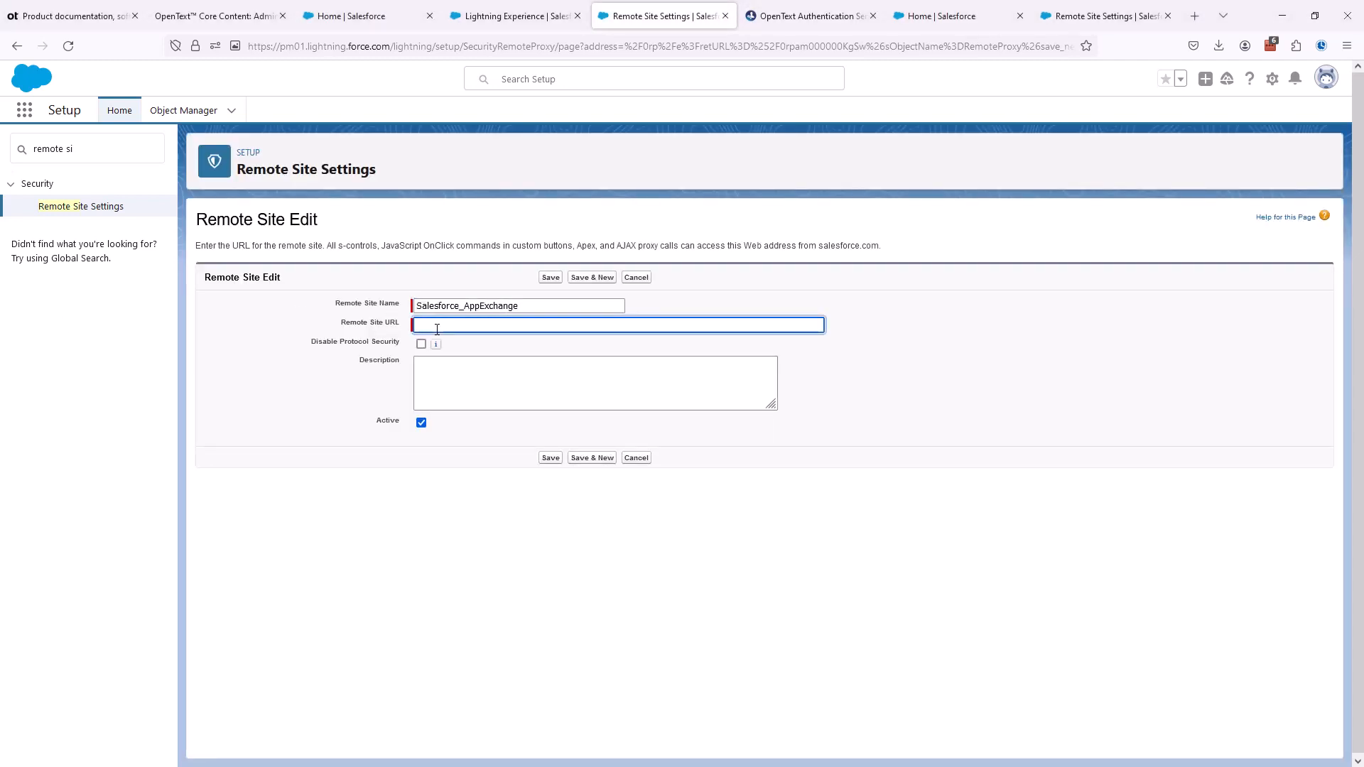
text(https://appexchange.salesforce.com)
click(549, 459)
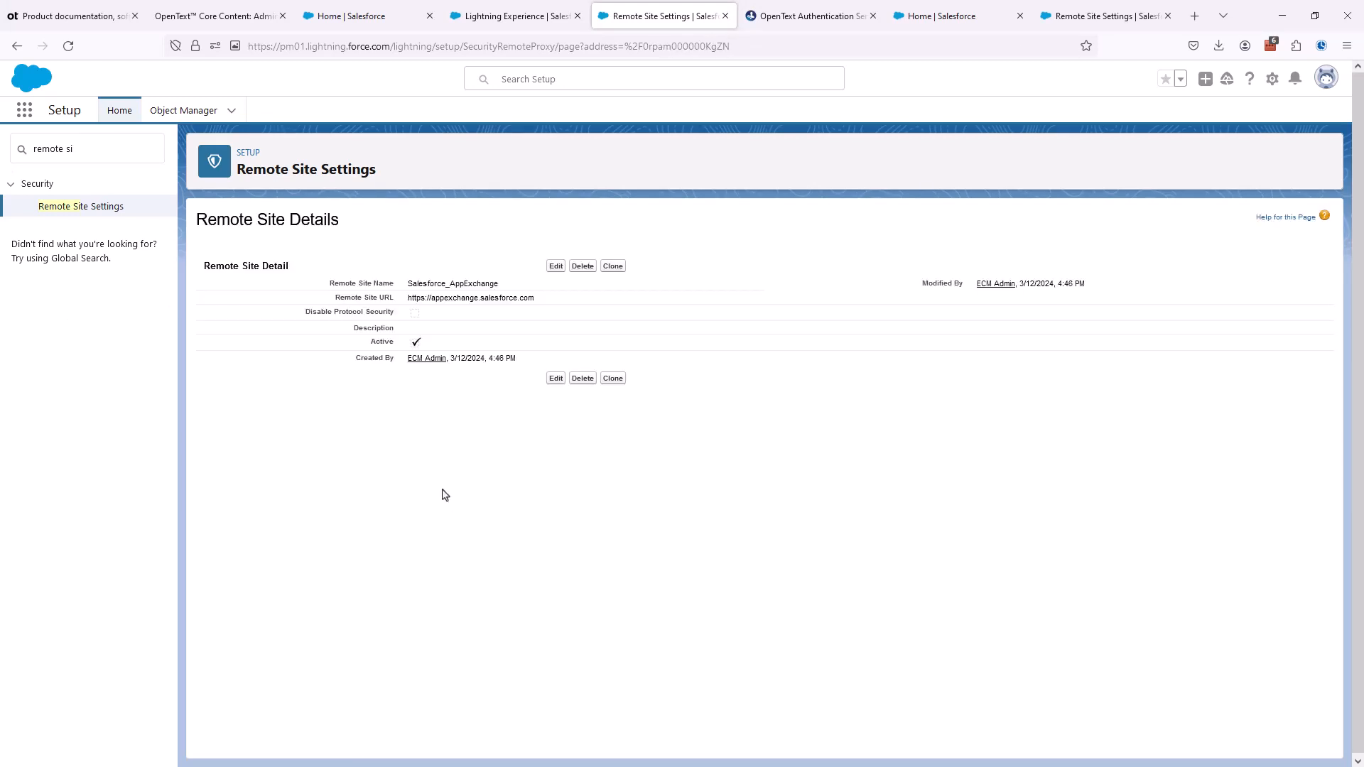
- Check the list of all remote sites against the remote site settings section of the OpenText Core Content administrator guide
click(104, 213)
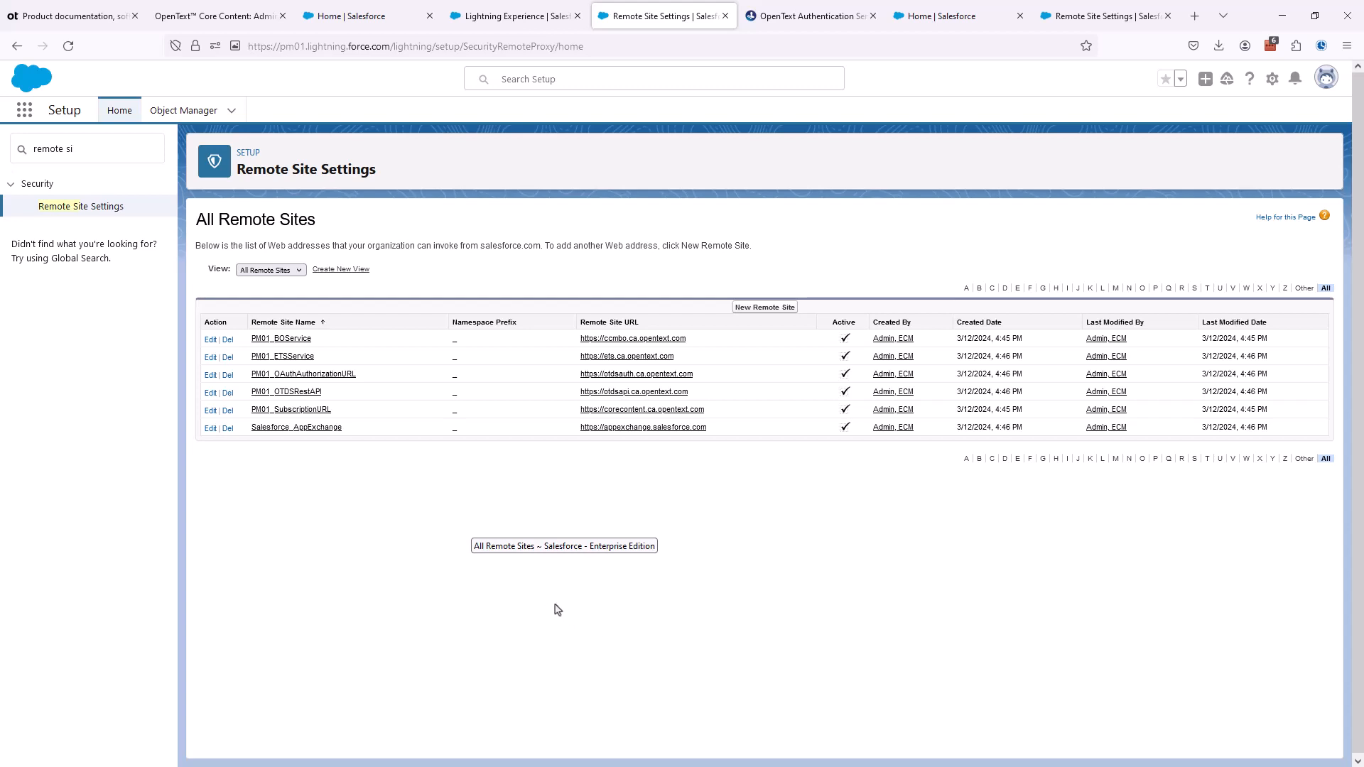
click(229, 10)
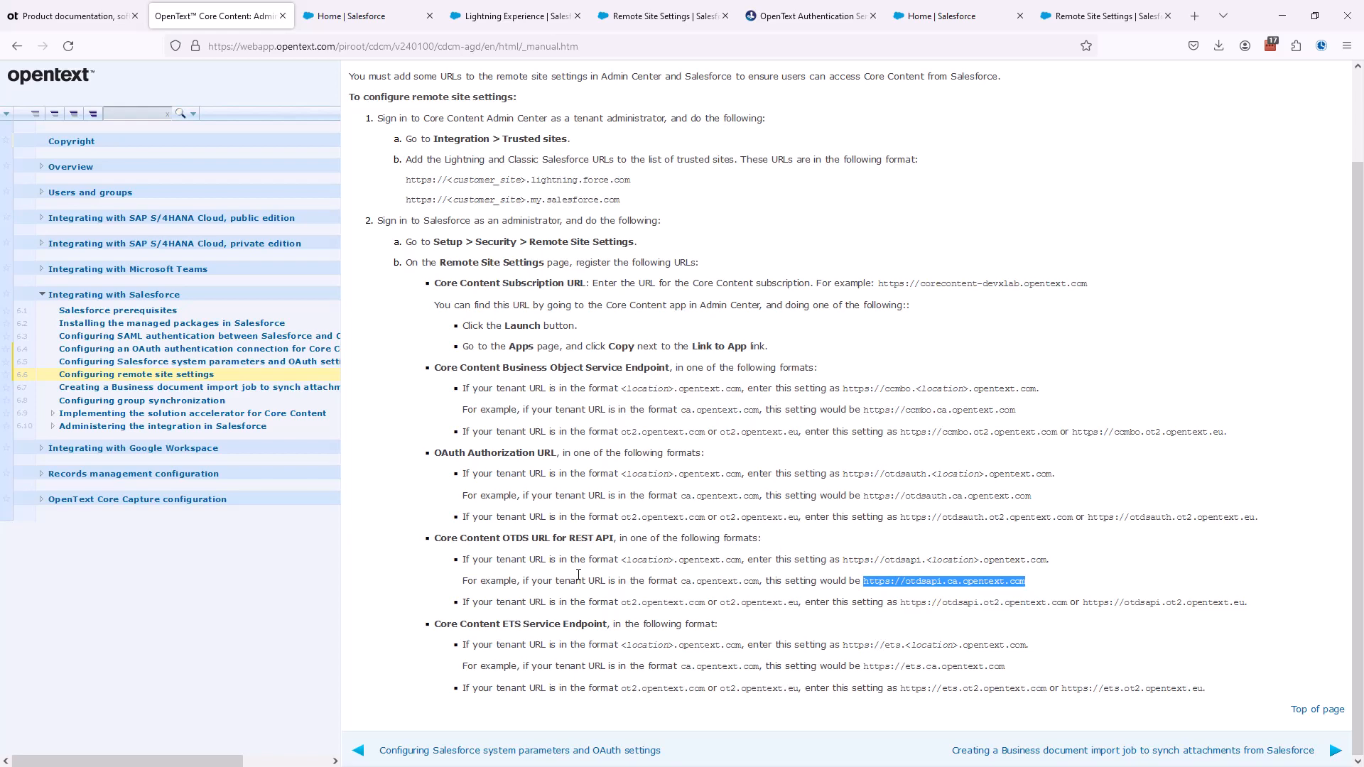
- Switch to the Extended ECM administration in Salesforce and examine the Diagnostic Report, including the System Configuration Settings Diagnosis
scroll(578, 574, up, 3)
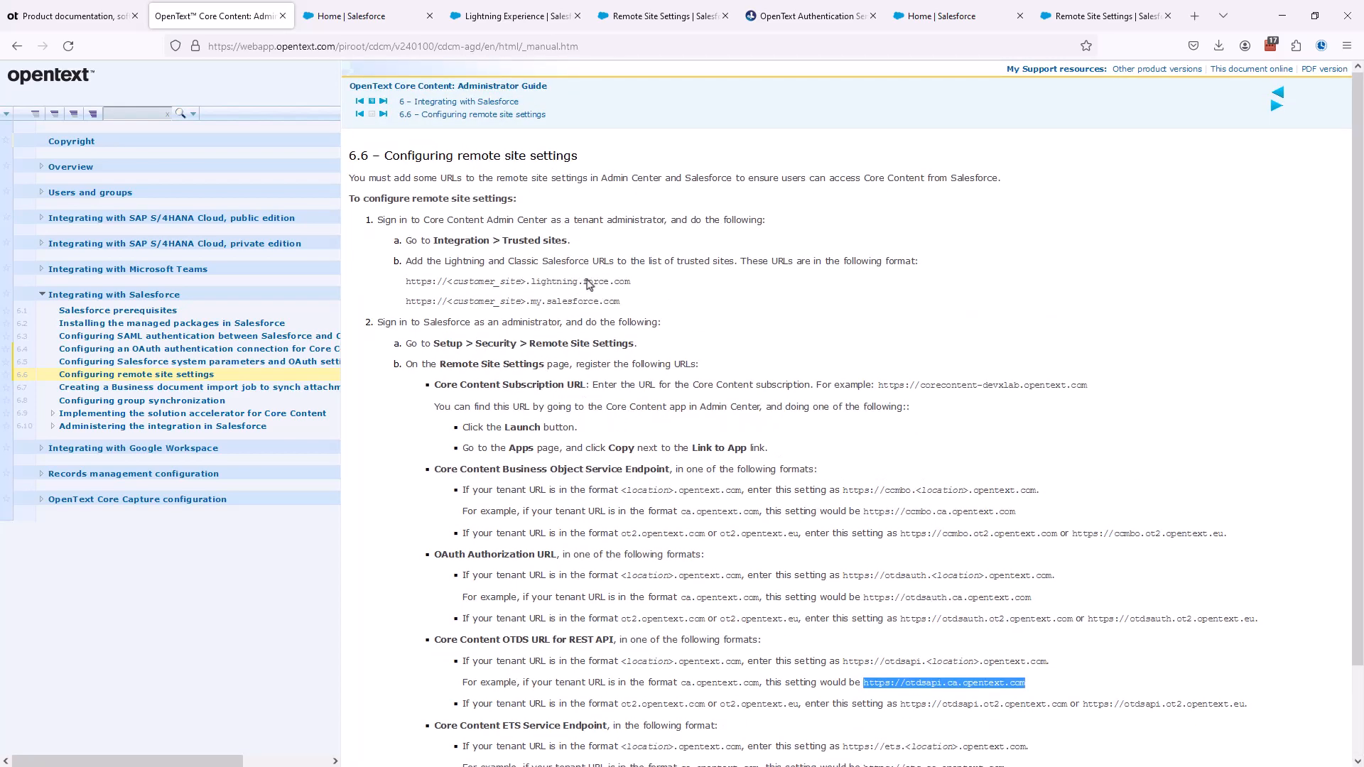
click(522, 20)
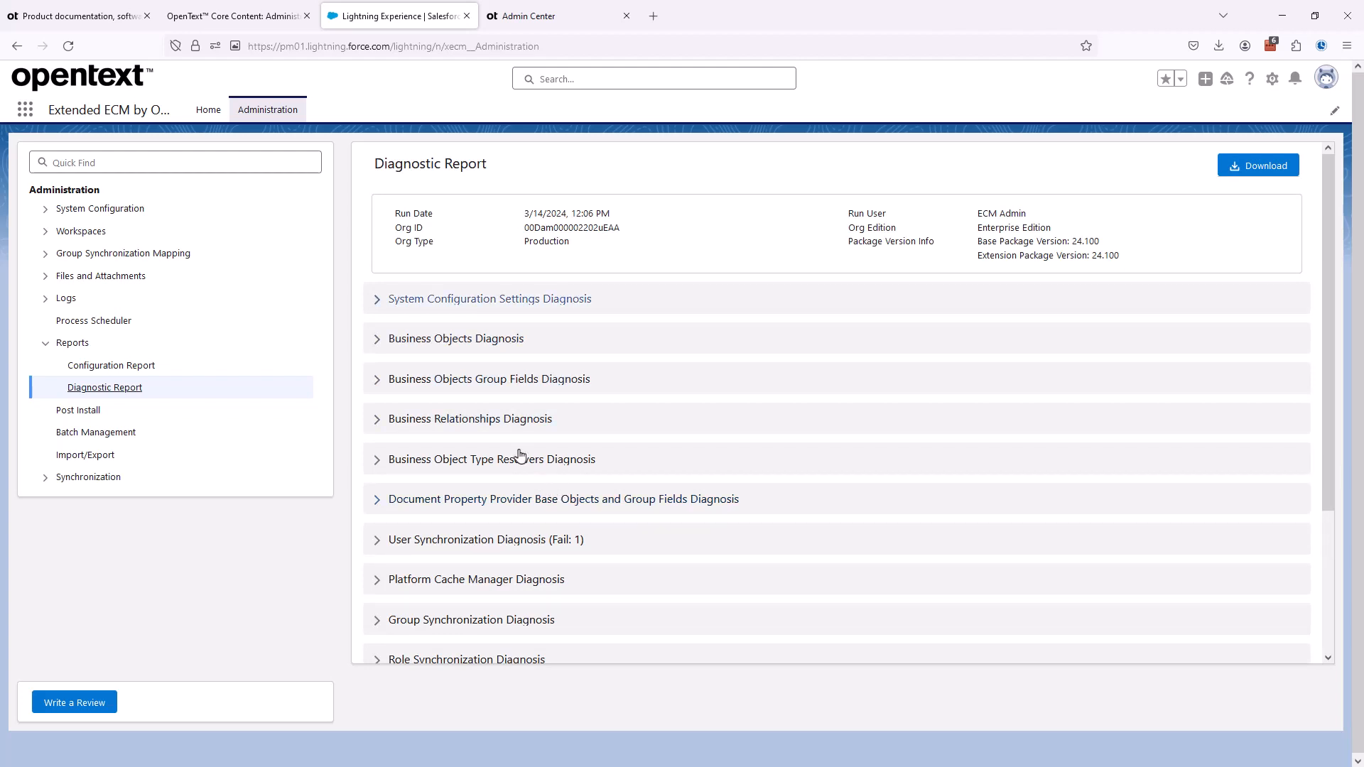
click(377, 302)
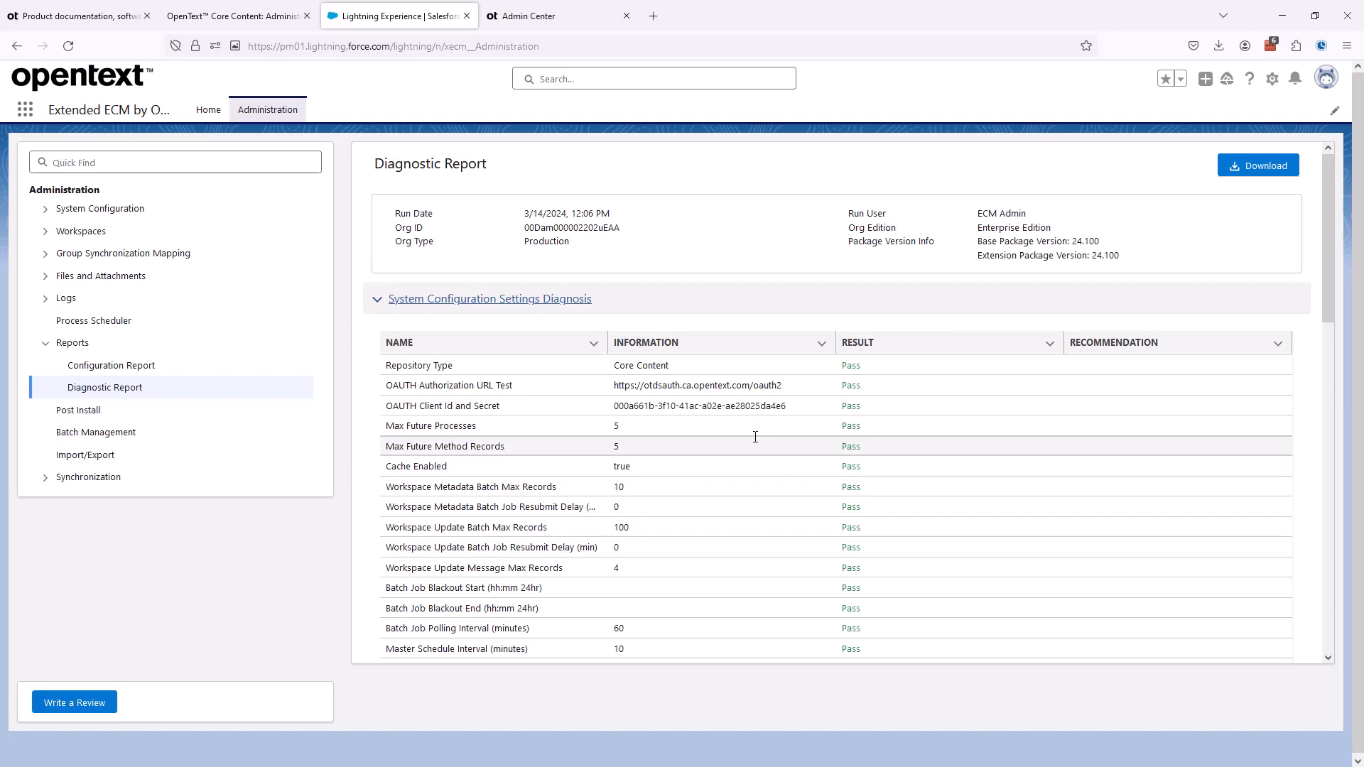
click(377, 300)
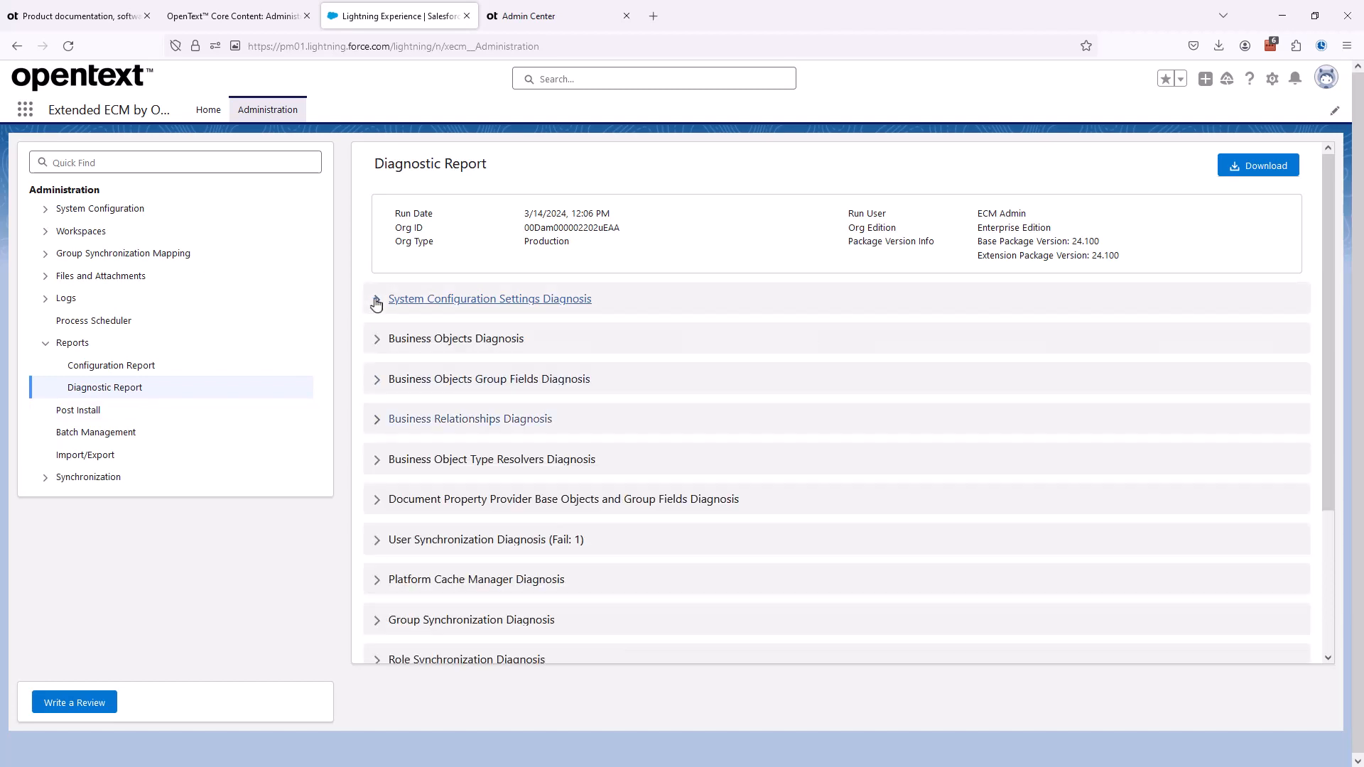
scroll(376, 304, down, 2)
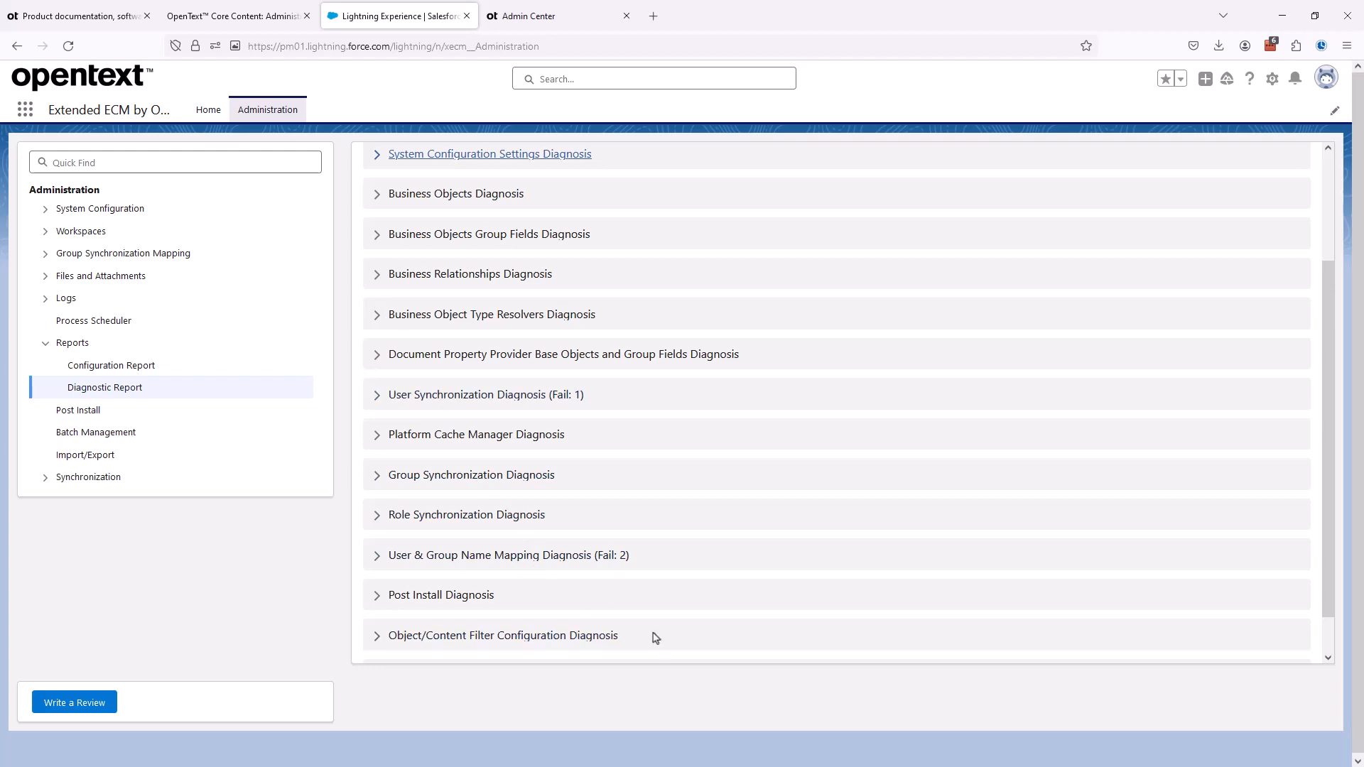
scroll(533, 599, up, 2)
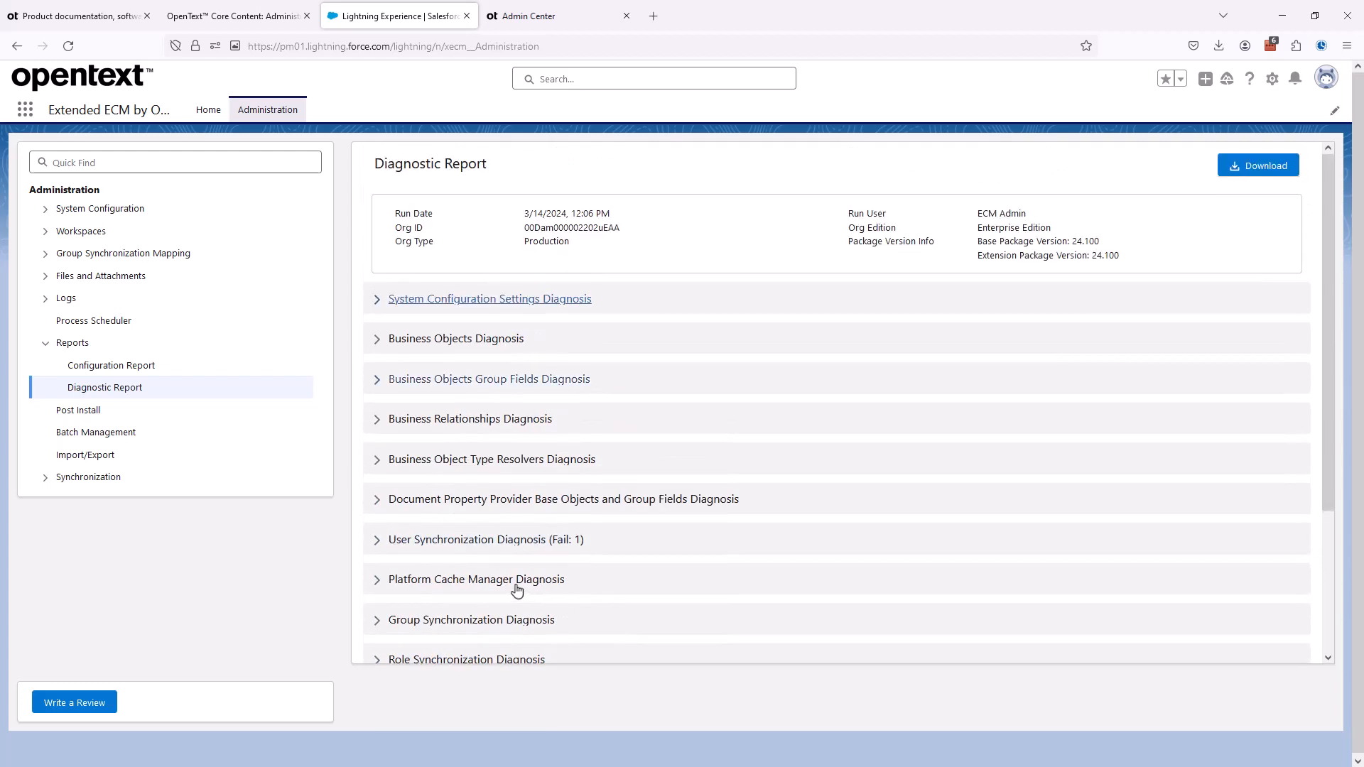
scroll(515, 590, down, 2)
scroll(512, 588, down, 1)
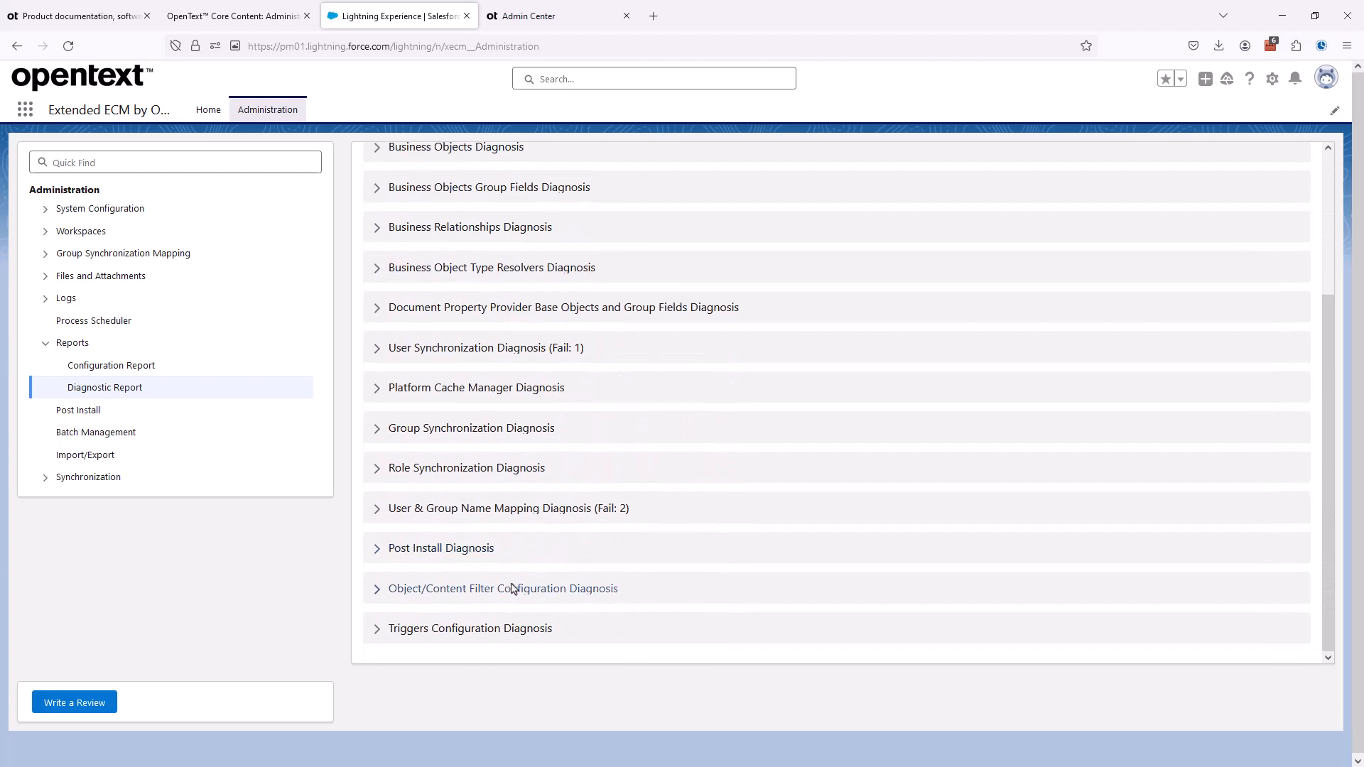
scroll(519, 632, up, 3)
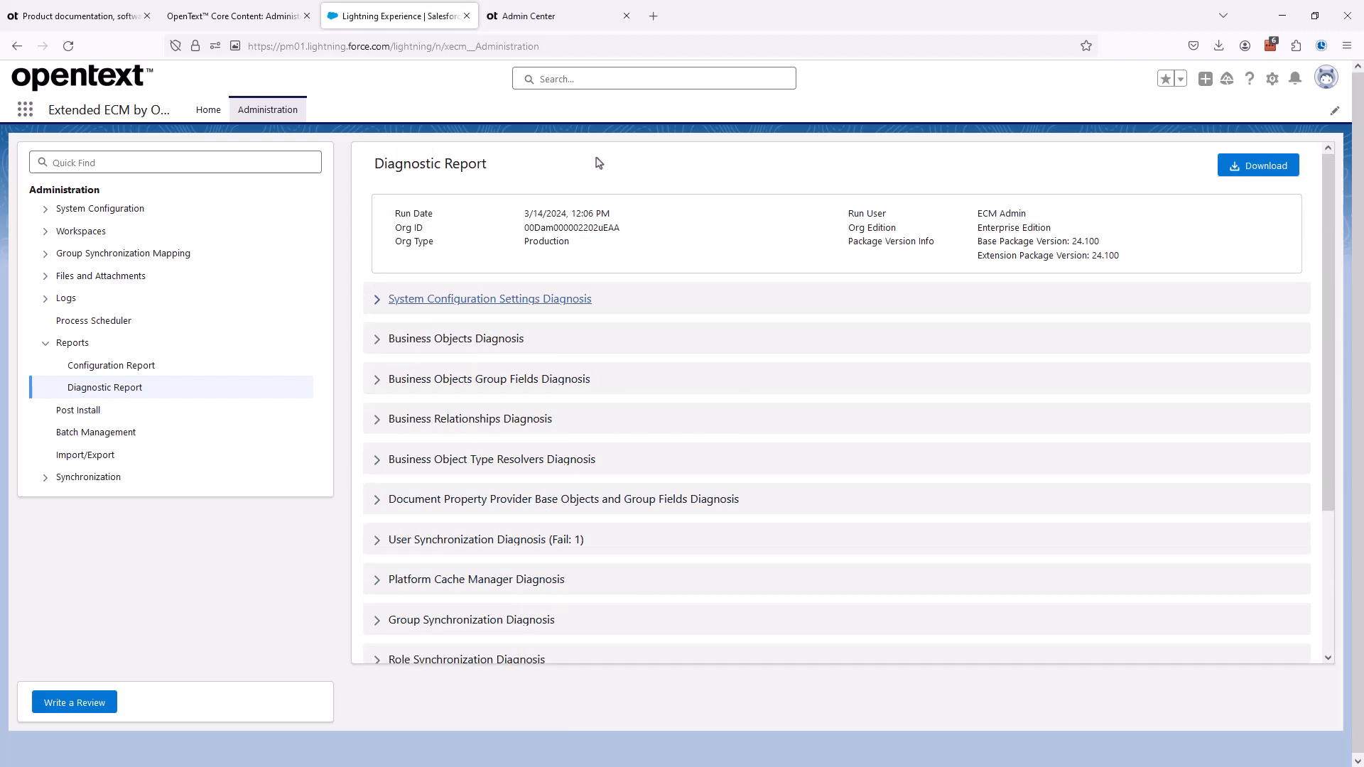
- Switch to the OpenText Admin Center and open the overview of the PM-SFDC-01-ccontent app
click(534, 21)
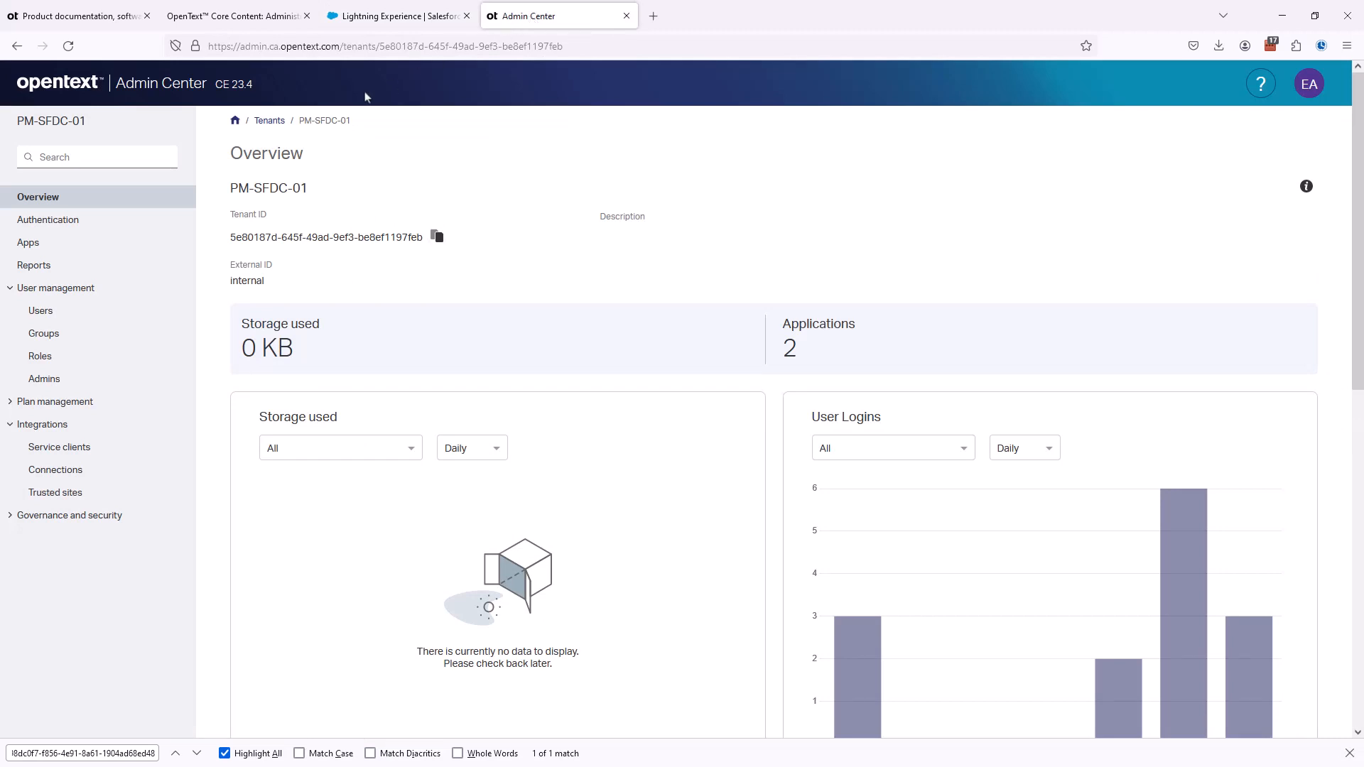
click(30, 243)
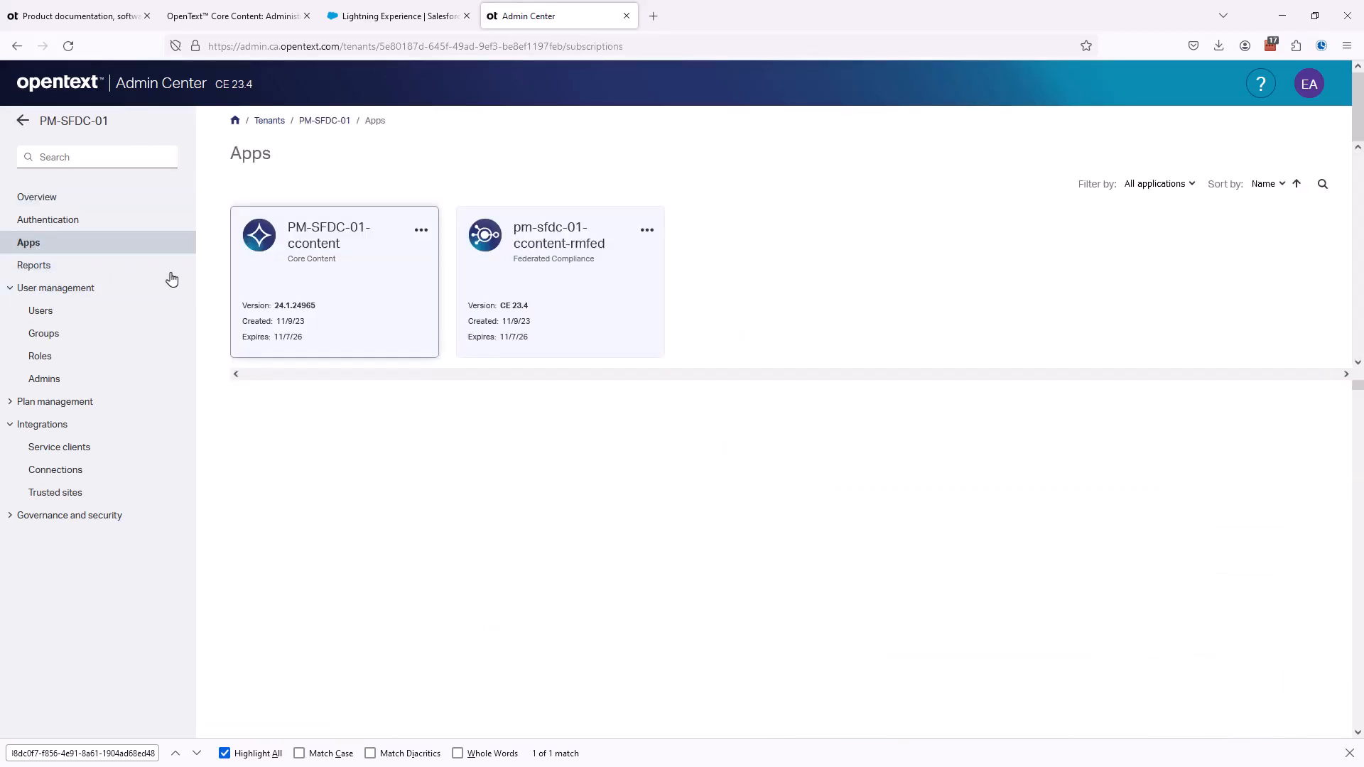
click(338, 298)
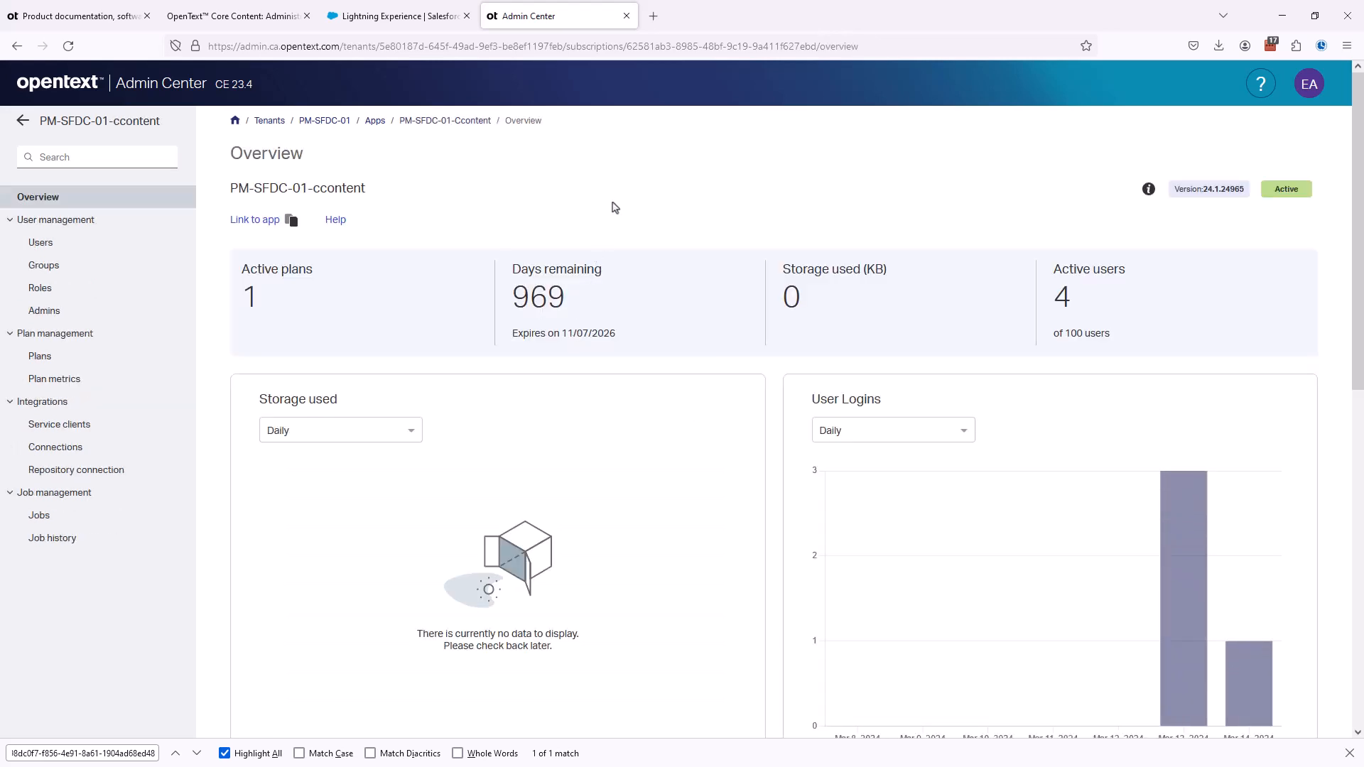
- Try to launch Core Content from the app's link, supplying the tenant name or ID at sign-in, and return to the Admin Center
click(248, 222)
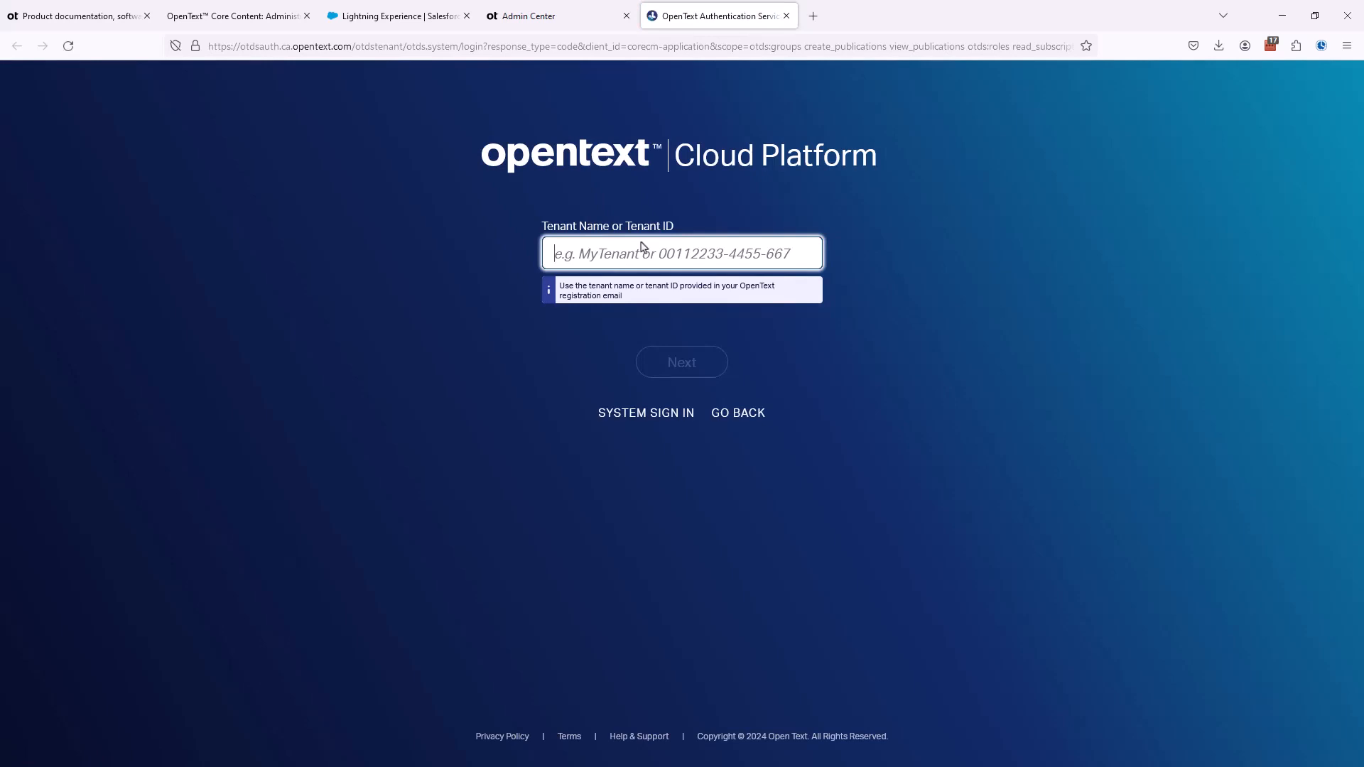
key(ctrl+v)
key(Return)
click(542, 19)
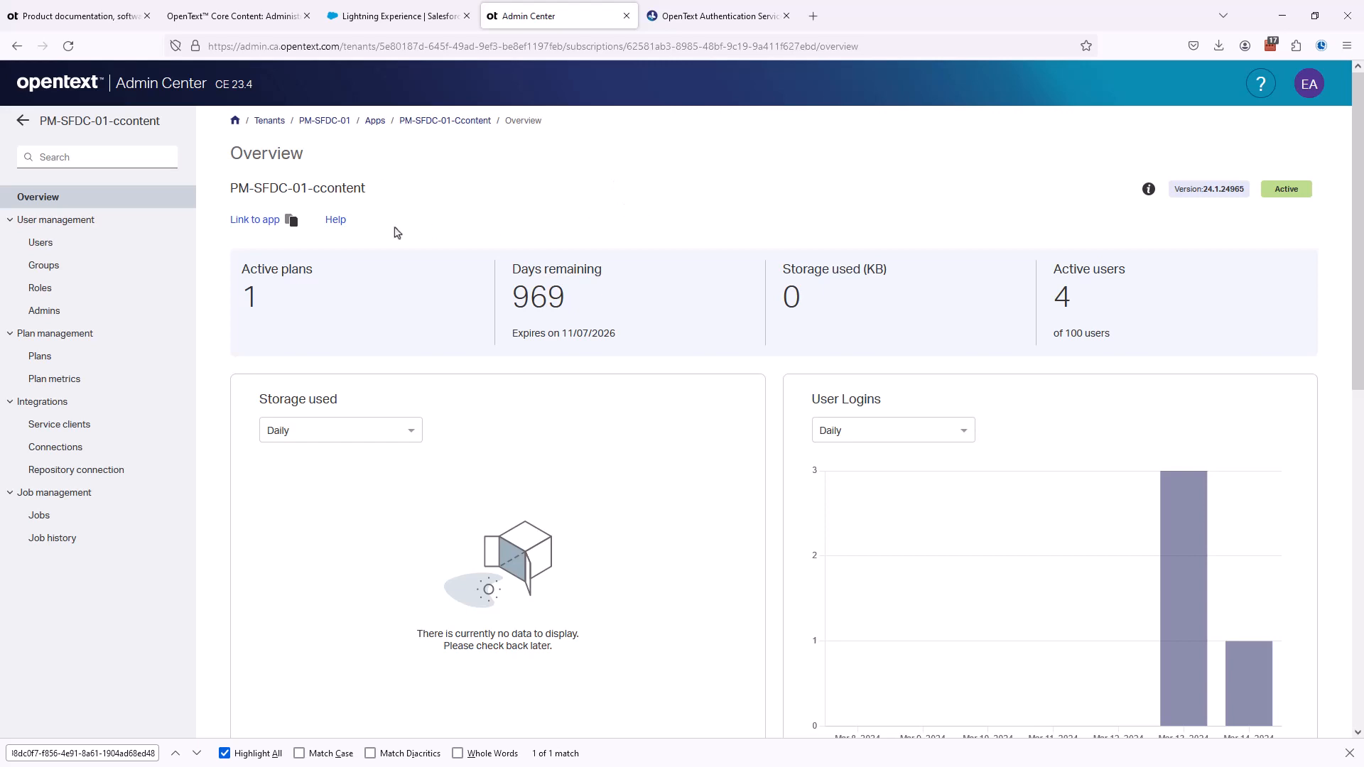
- Compare the PM-SFDC-01-ccontent app's user list with the account currently signed in to the Admin Center
click(40, 246)
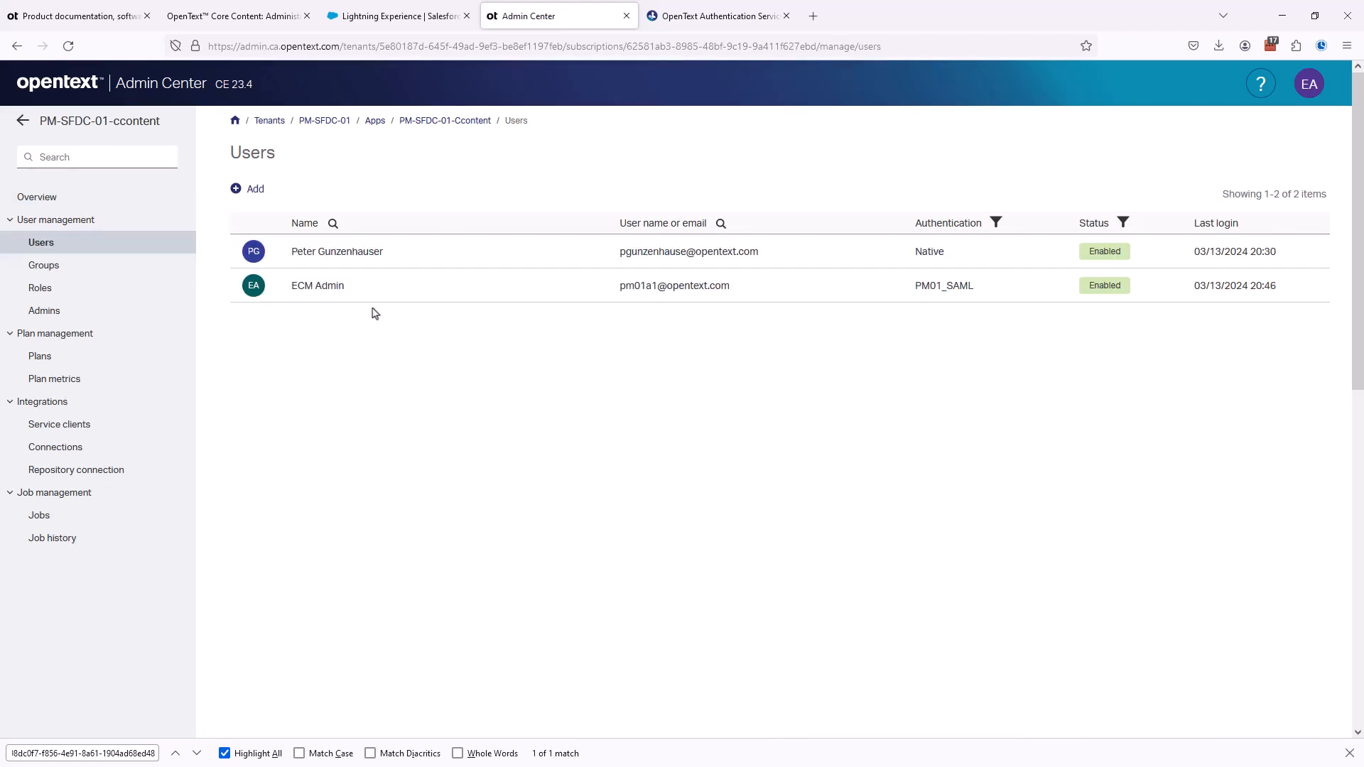
click(1310, 85)
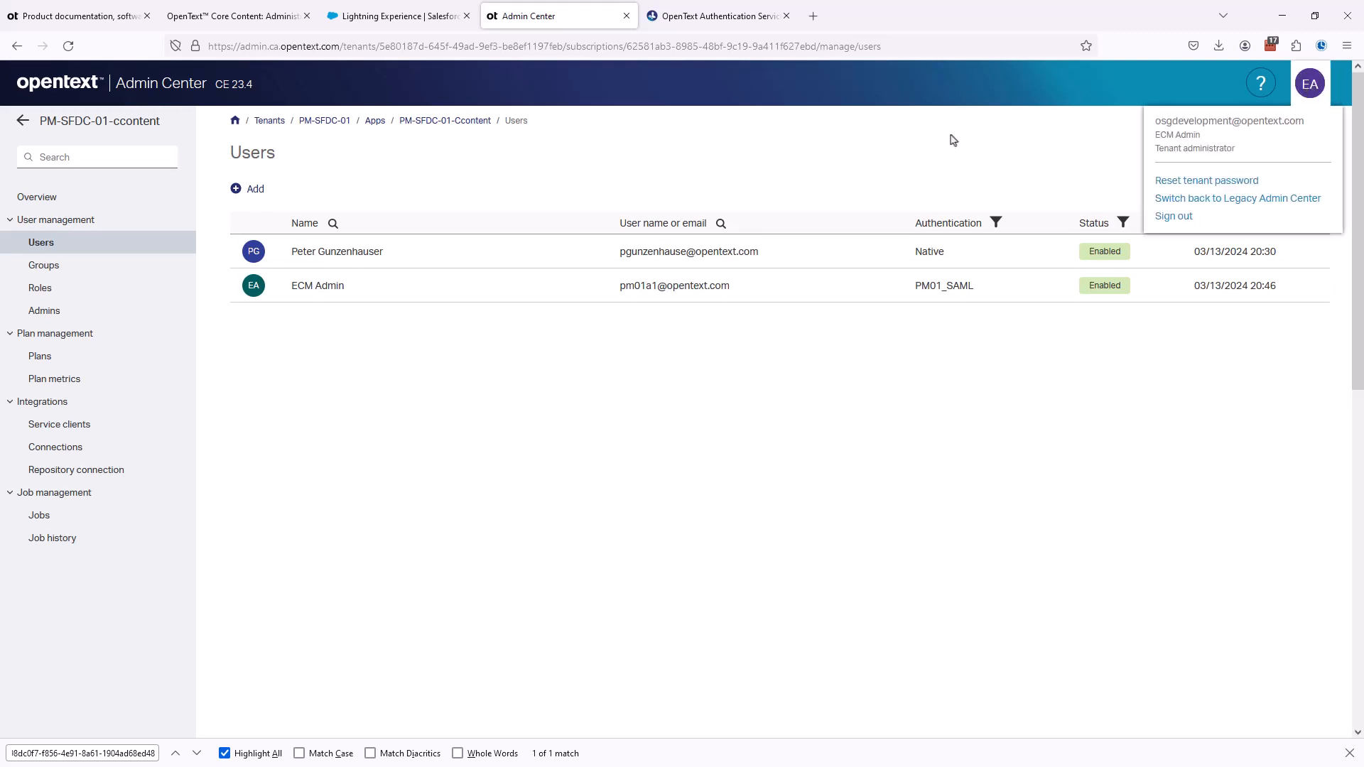
click(802, 137)
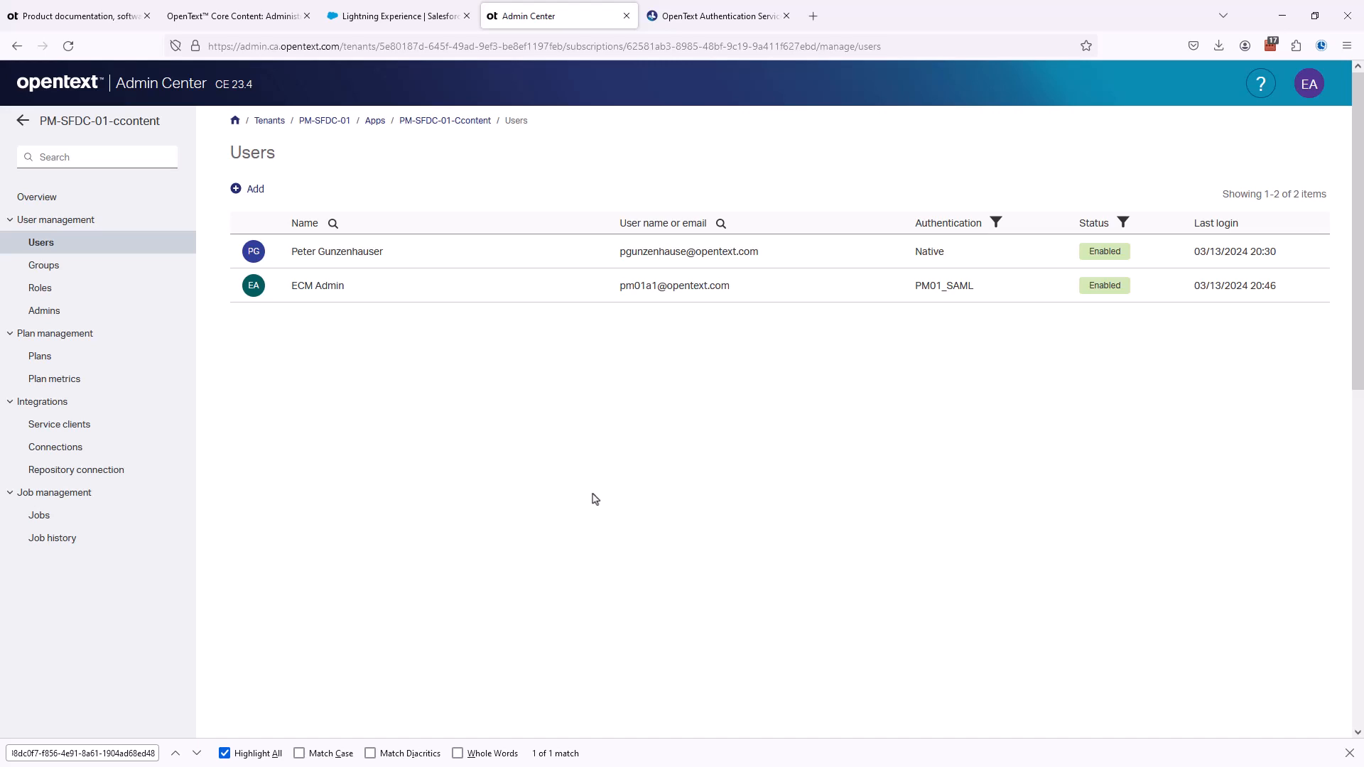
- Add the signed-in native ECM Admin account as an administrator of the PM-SFDC-01-ccontent app and check the app's user list
click(37, 314)
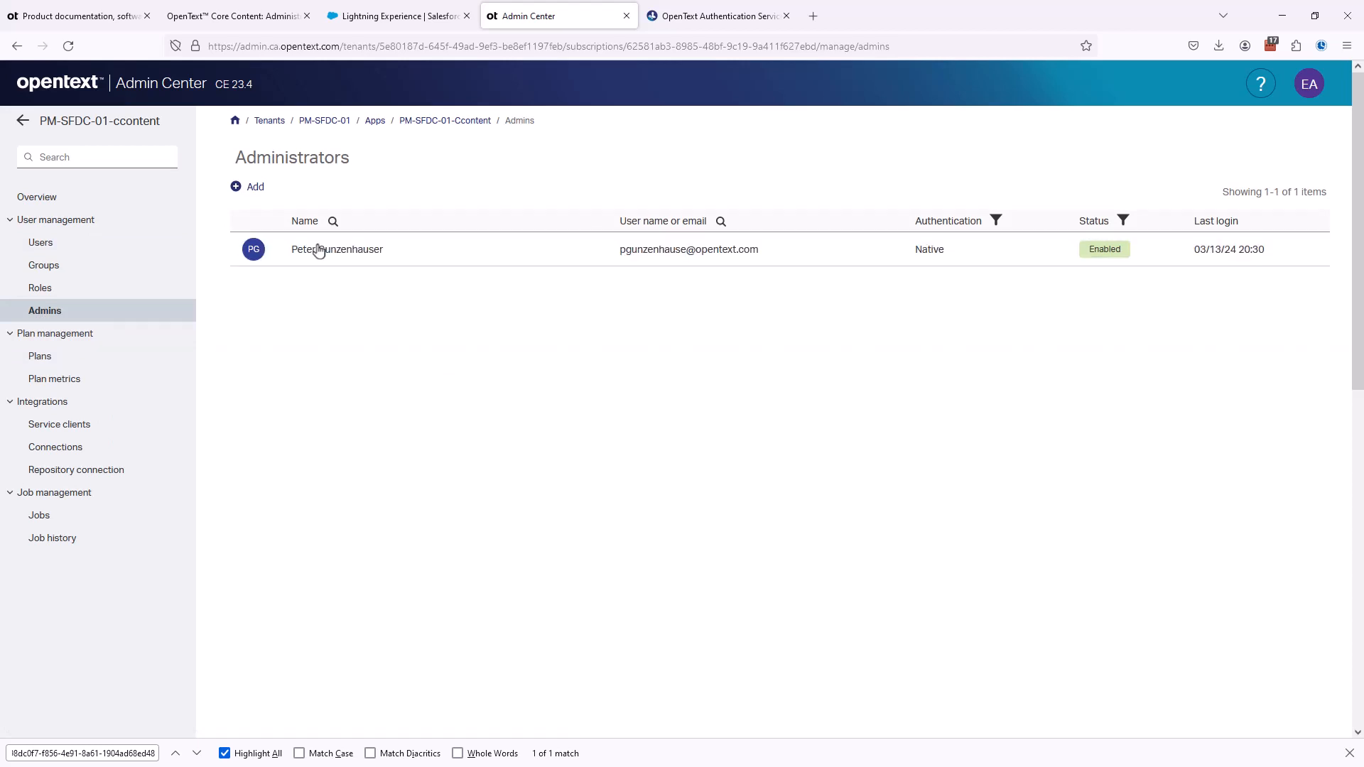
click(258, 190)
click(261, 211)
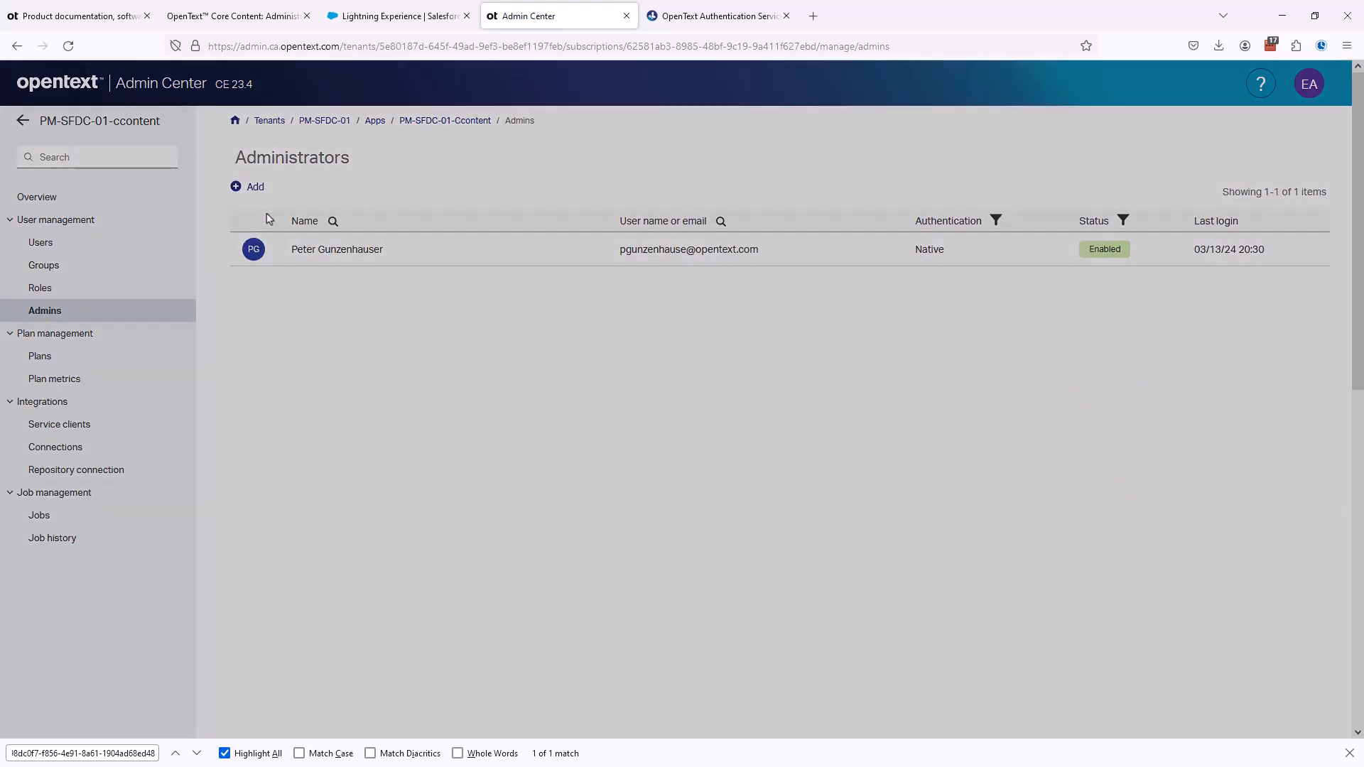
click(1004, 164)
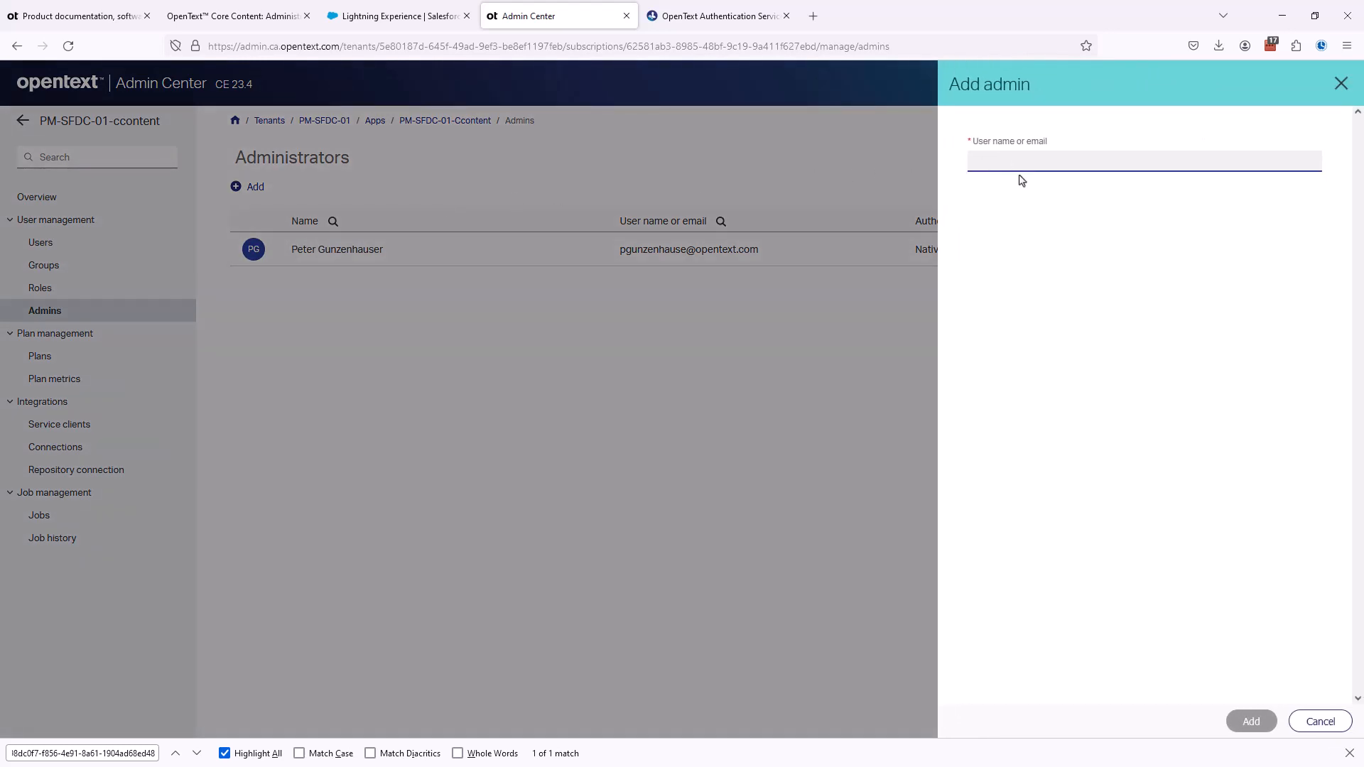
text(os)
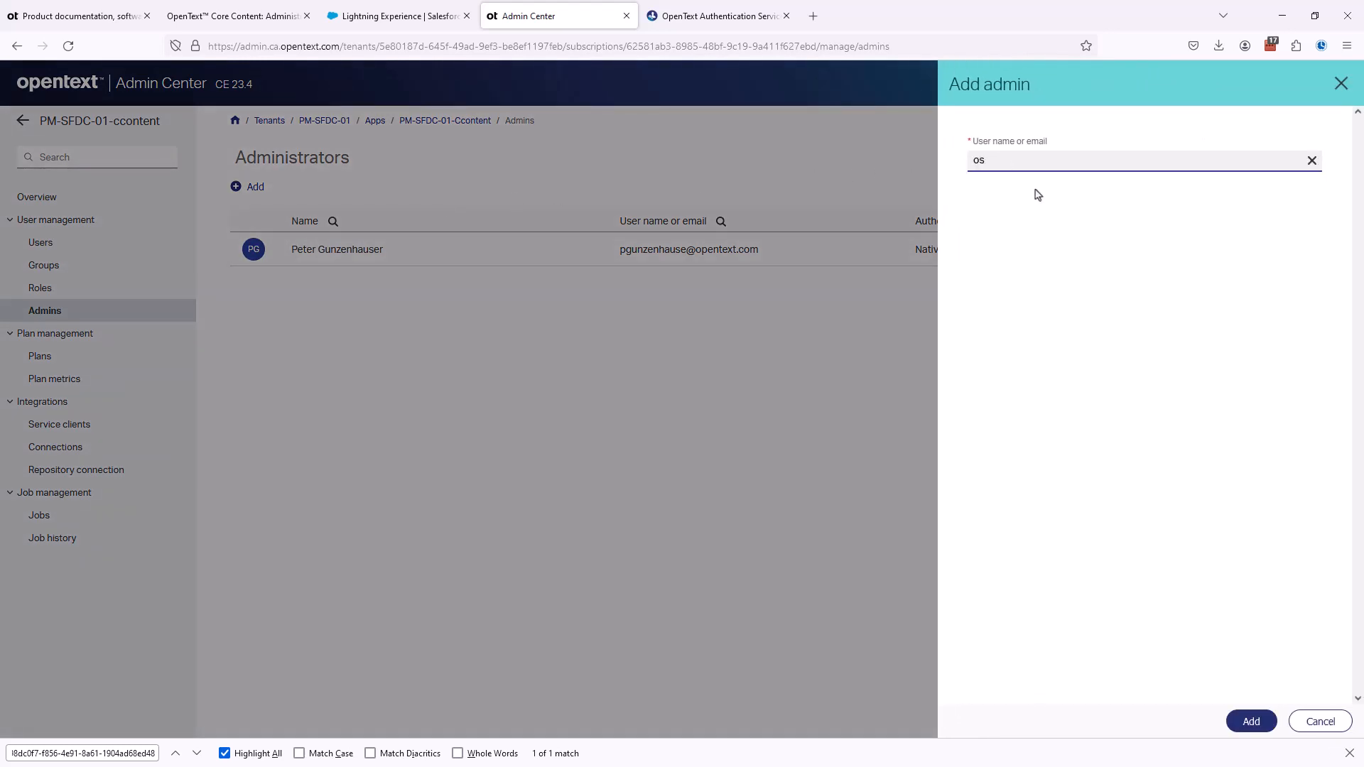
text(gd)
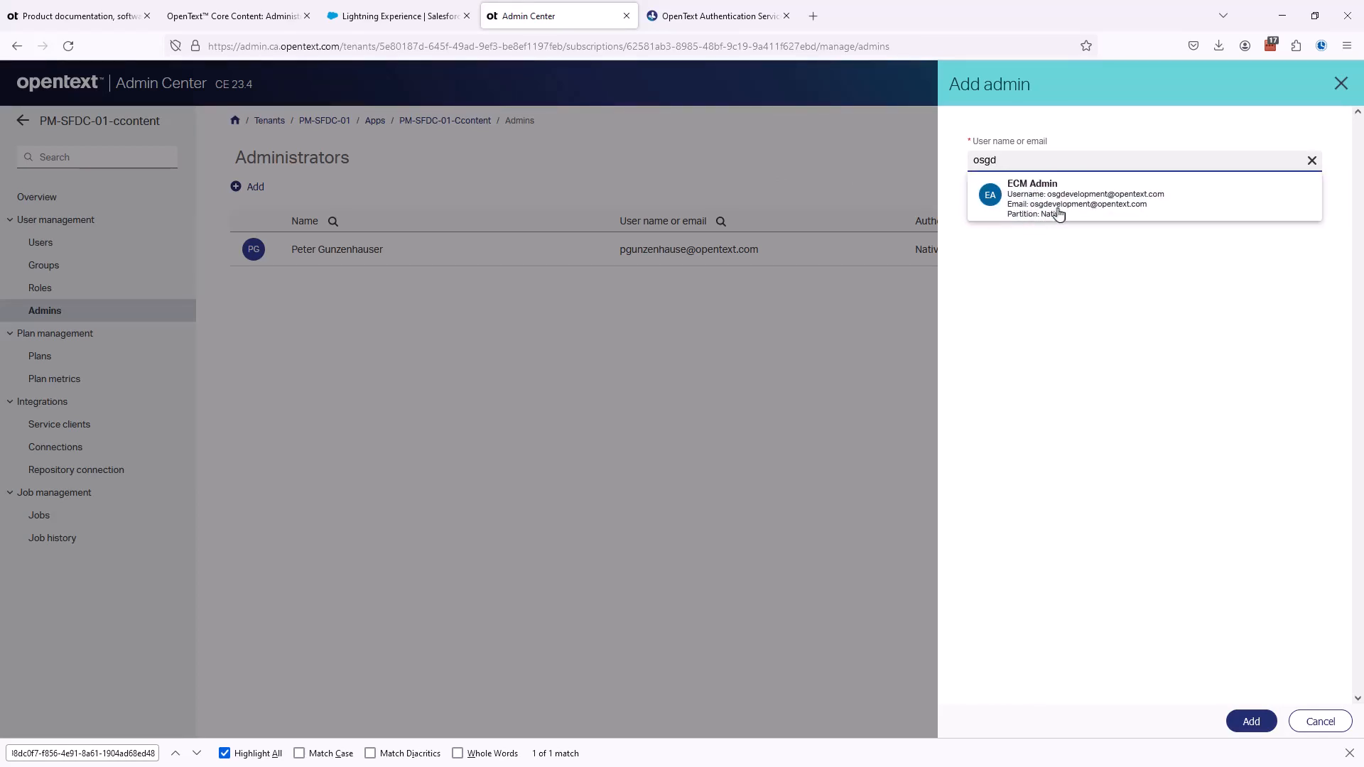
click(1060, 214)
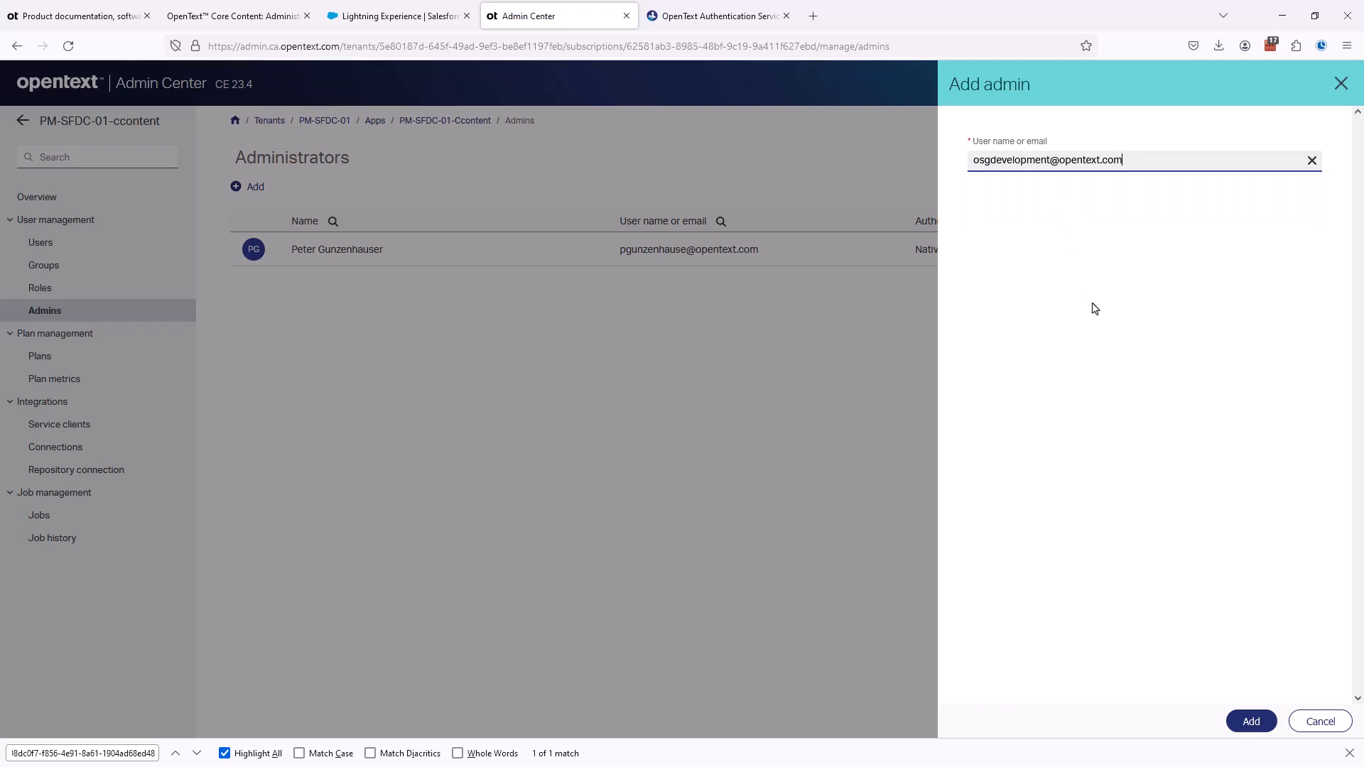
click(1249, 721)
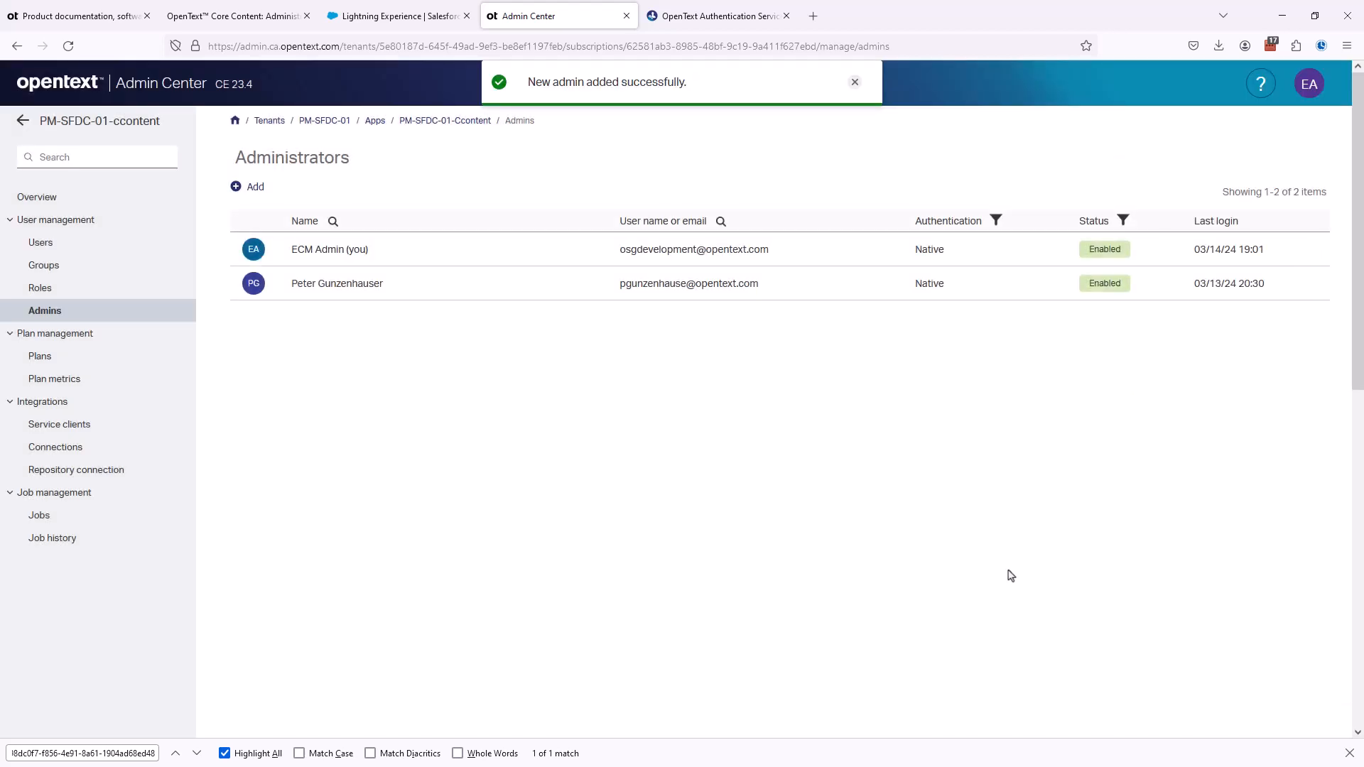
click(855, 82)
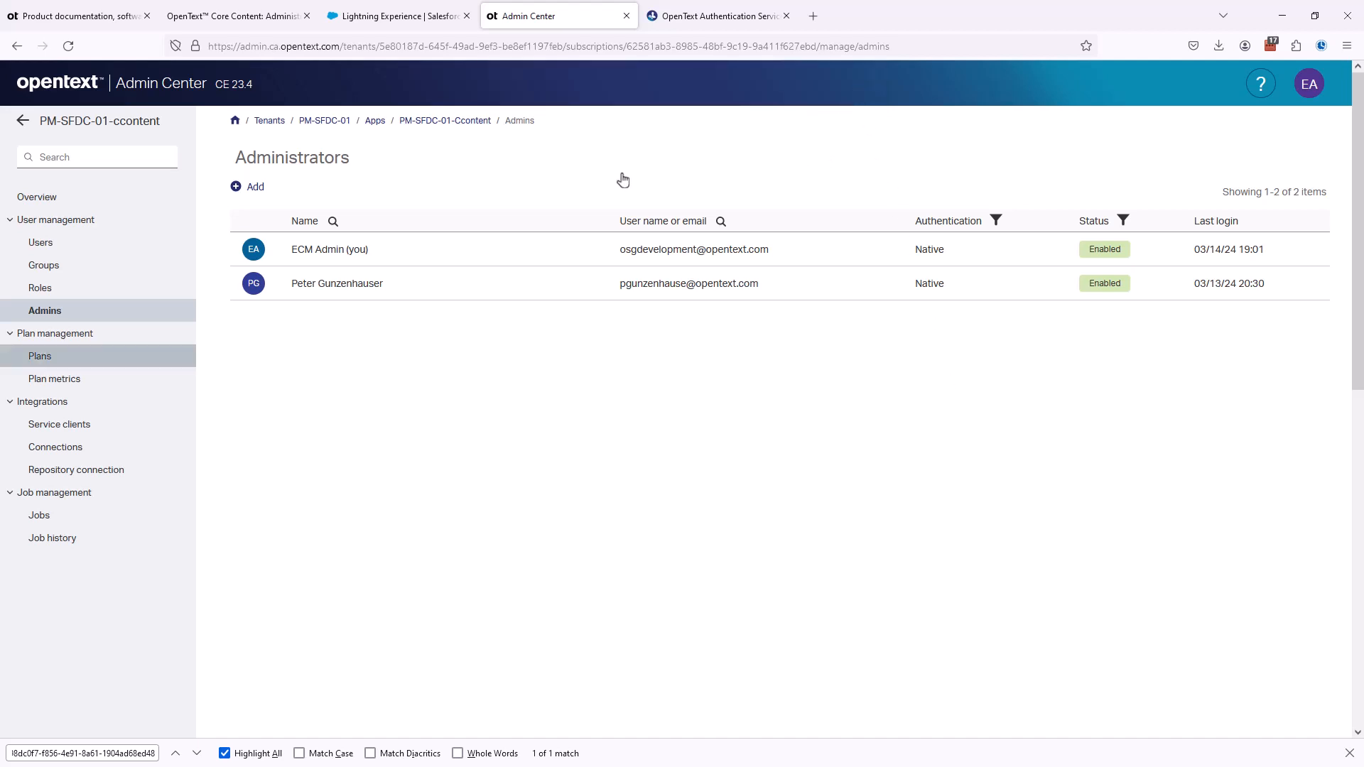
click(40, 243)
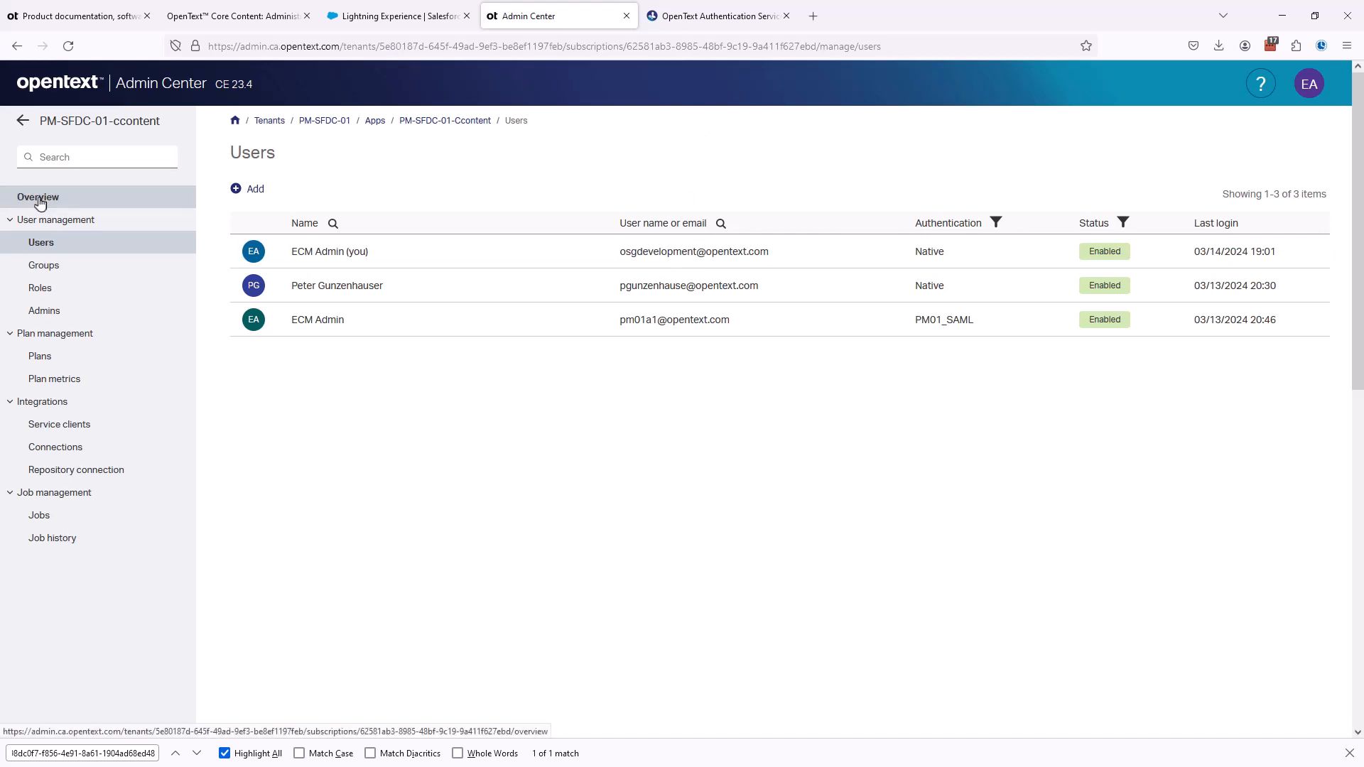
- Launch Core Content from the PM-SFDC-01-ccontent app's link, closing the leftover authentication page and the welcome dialog
click(99, 202)
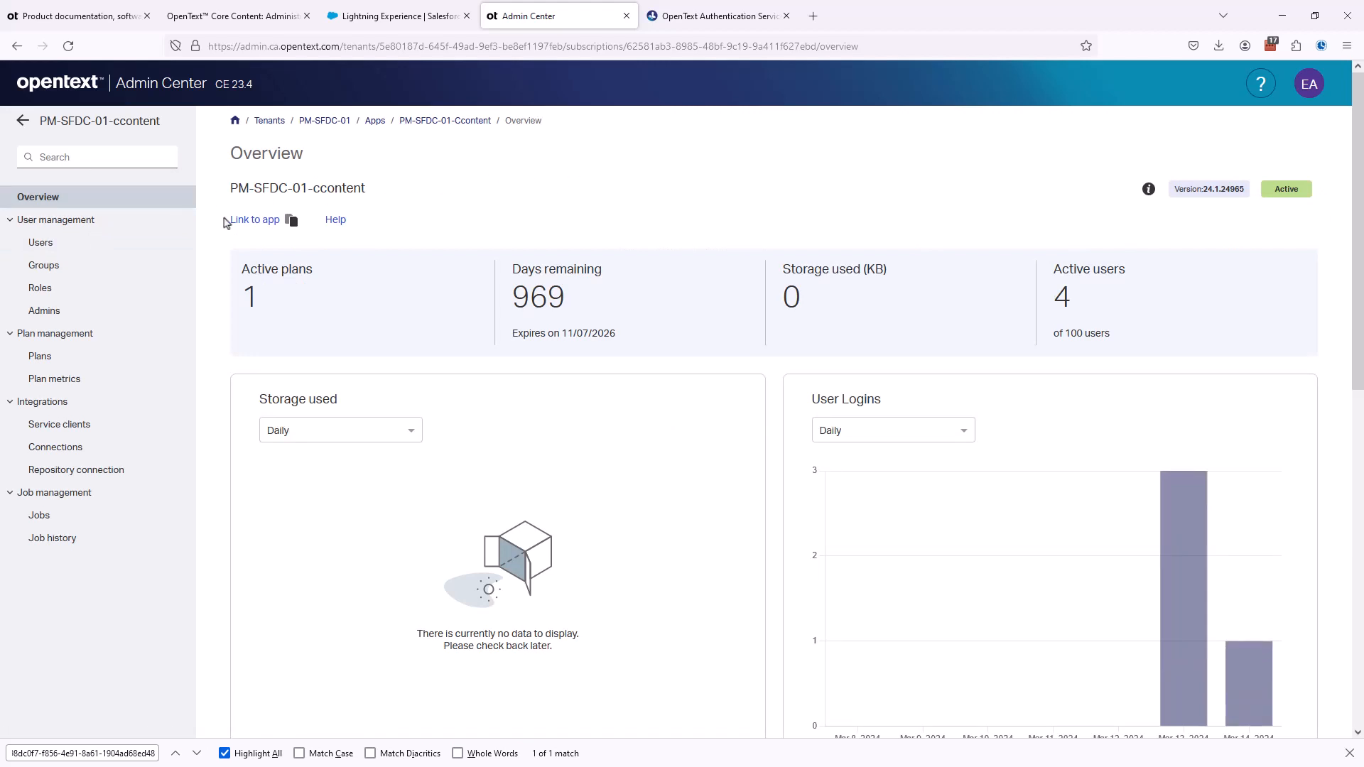
click(249, 222)
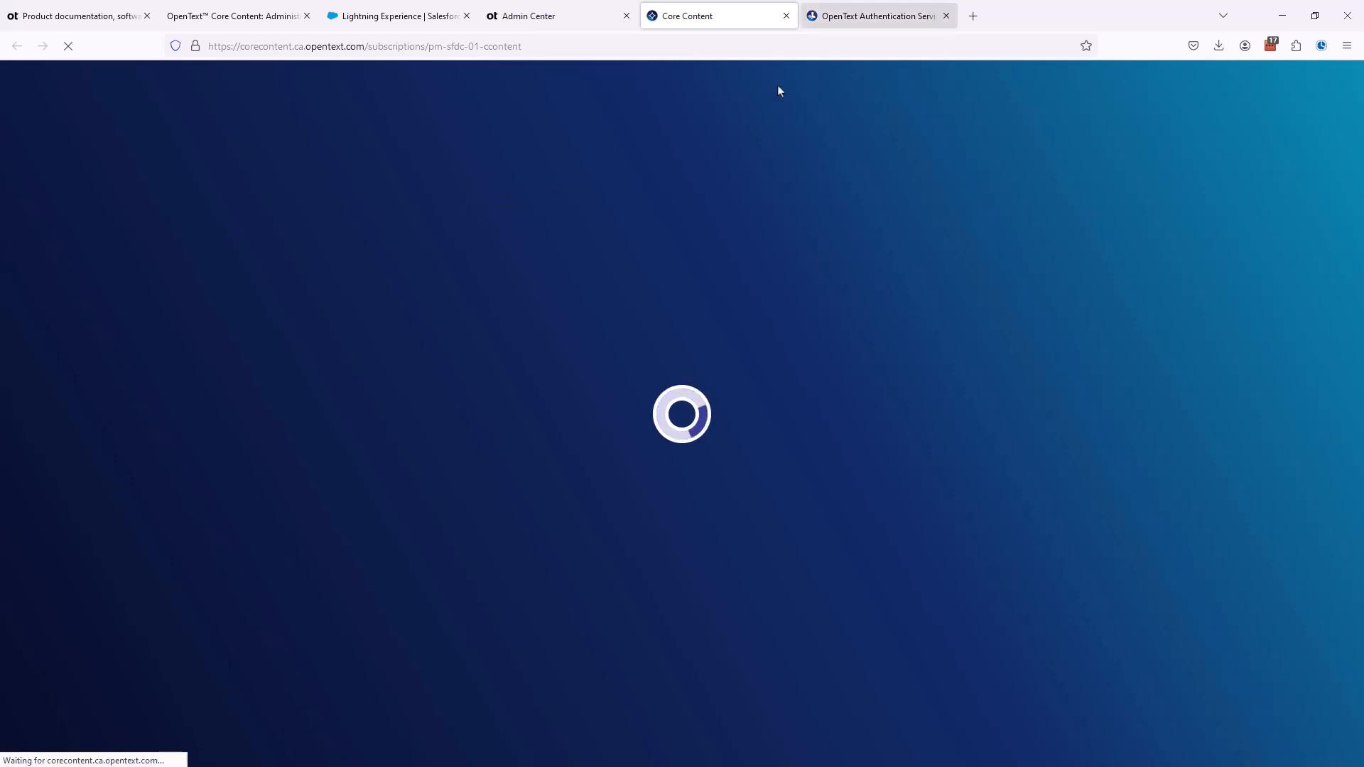
click(948, 16)
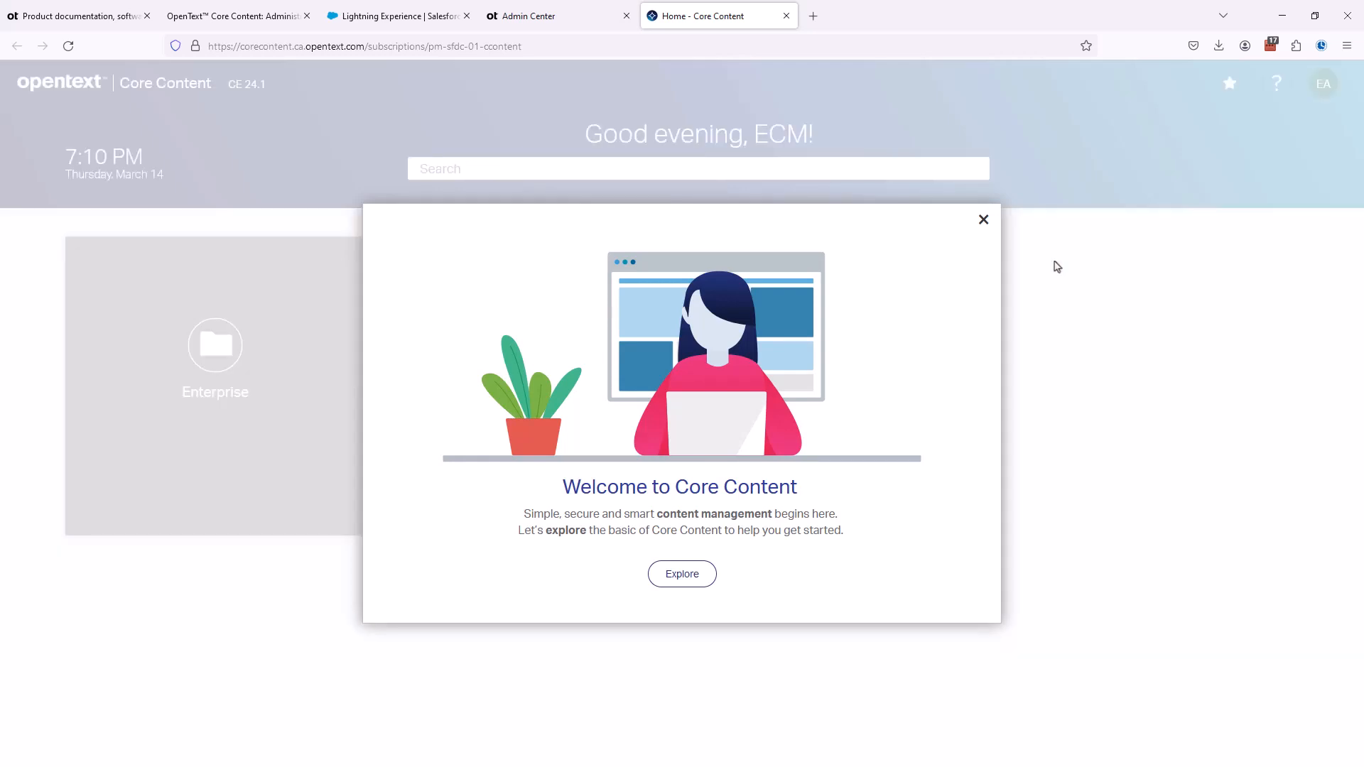
click(984, 222)
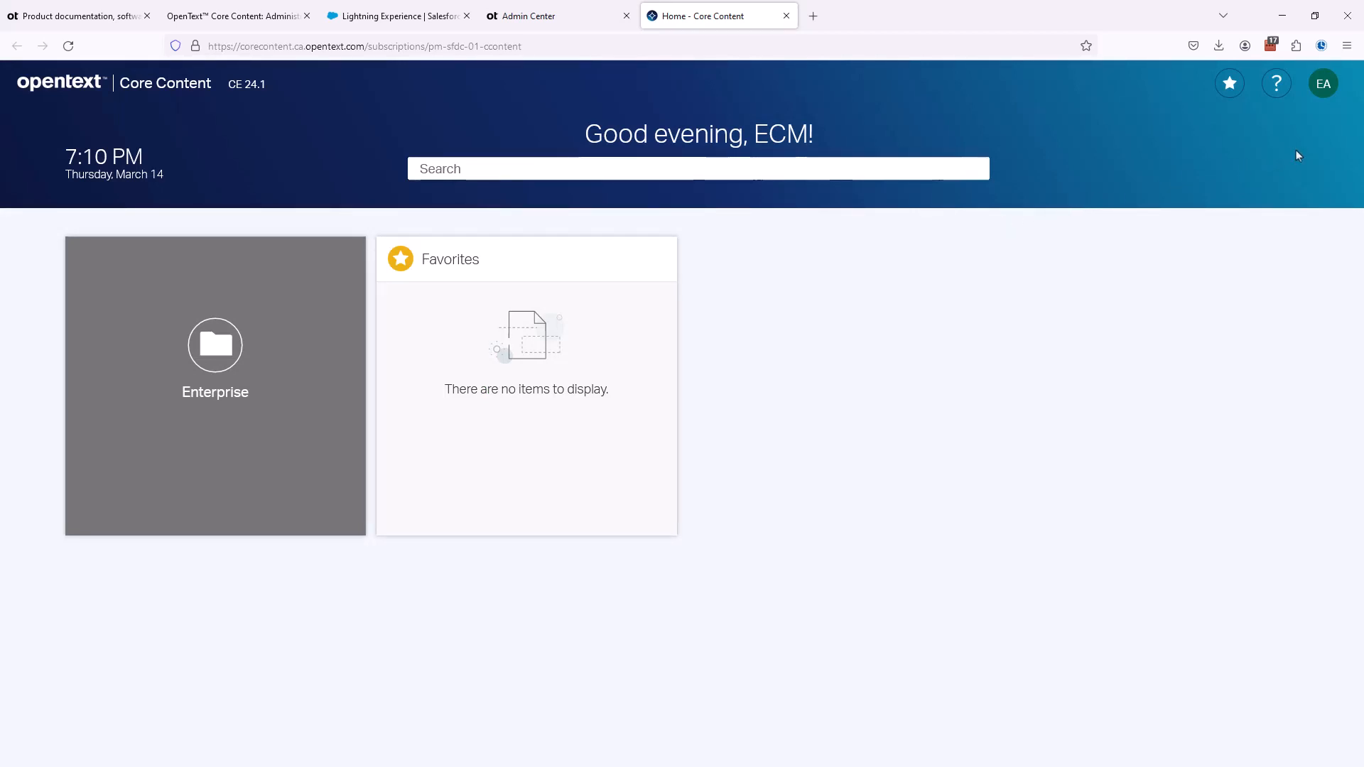
- Open Core Content Administration and start a new connected workspace type
click(1322, 83)
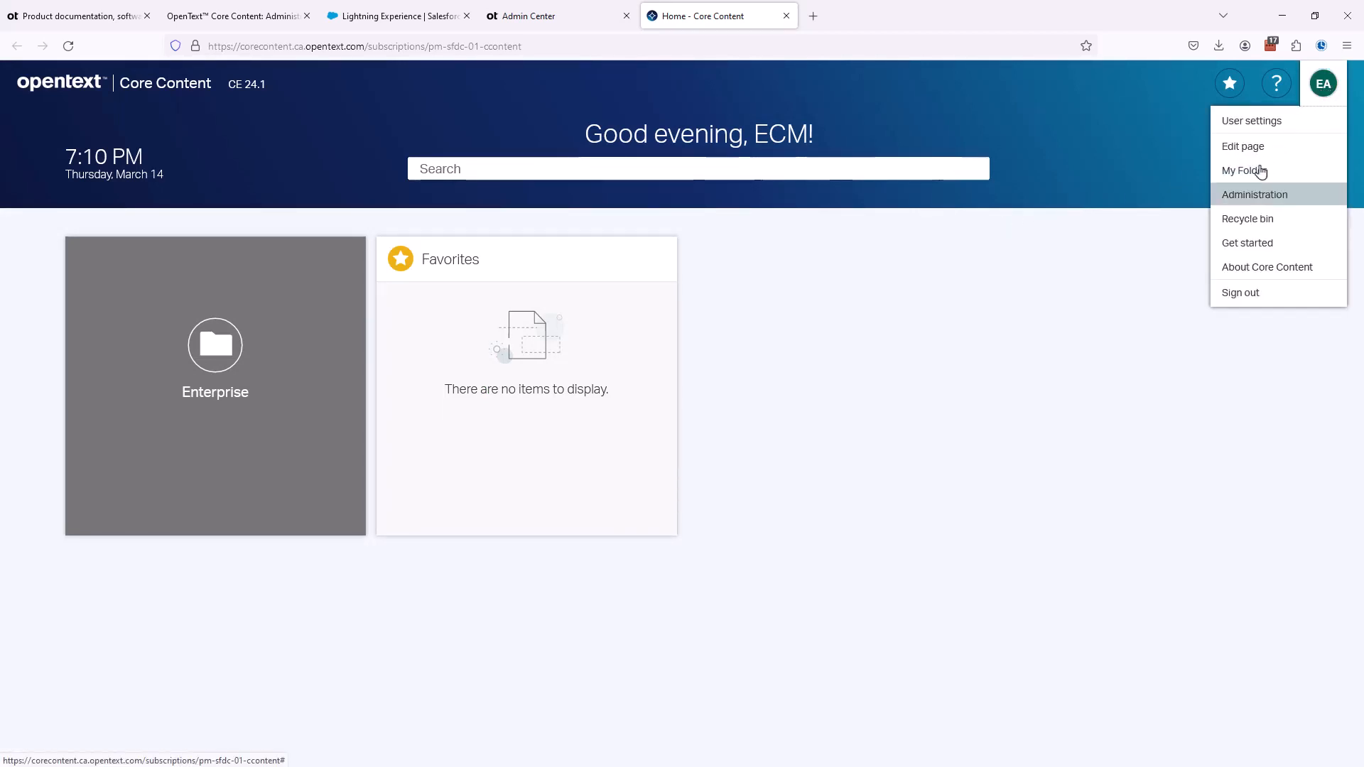
click(1238, 196)
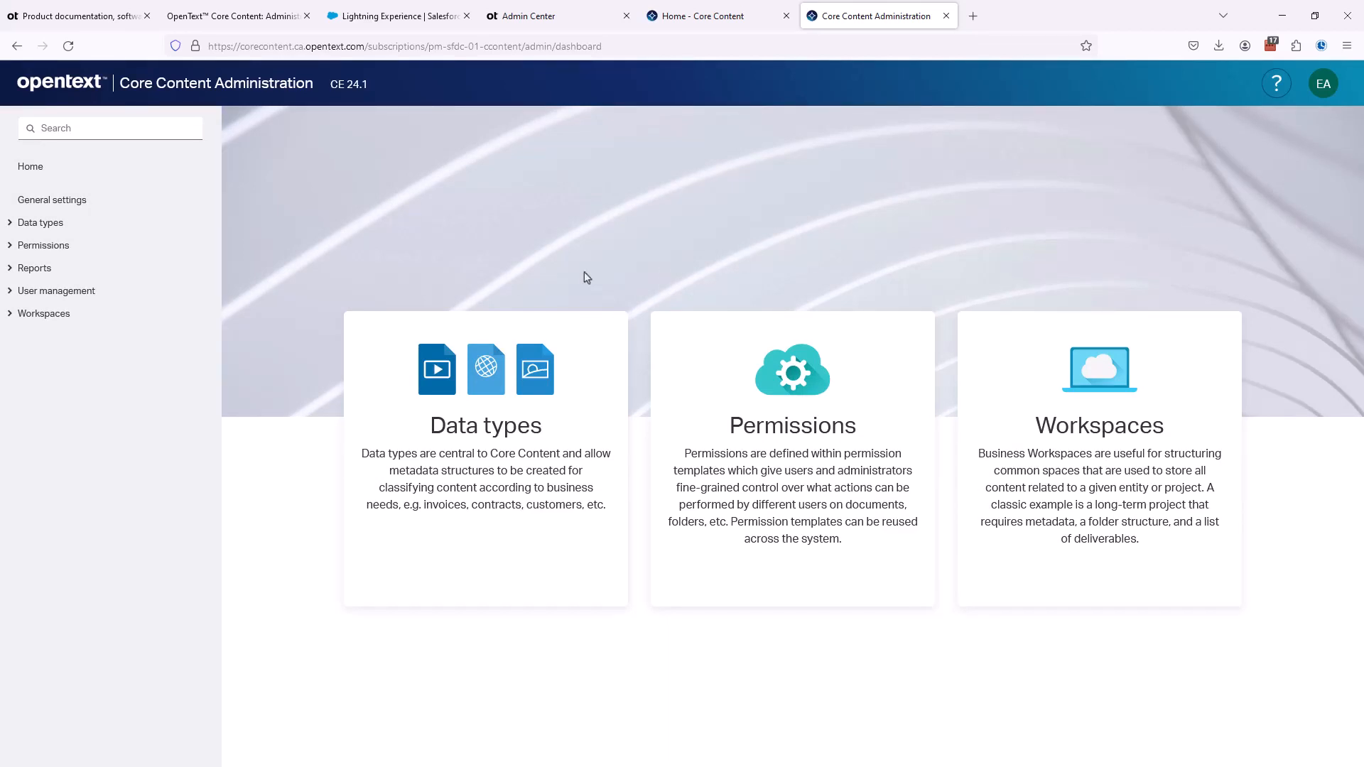
click(42, 318)
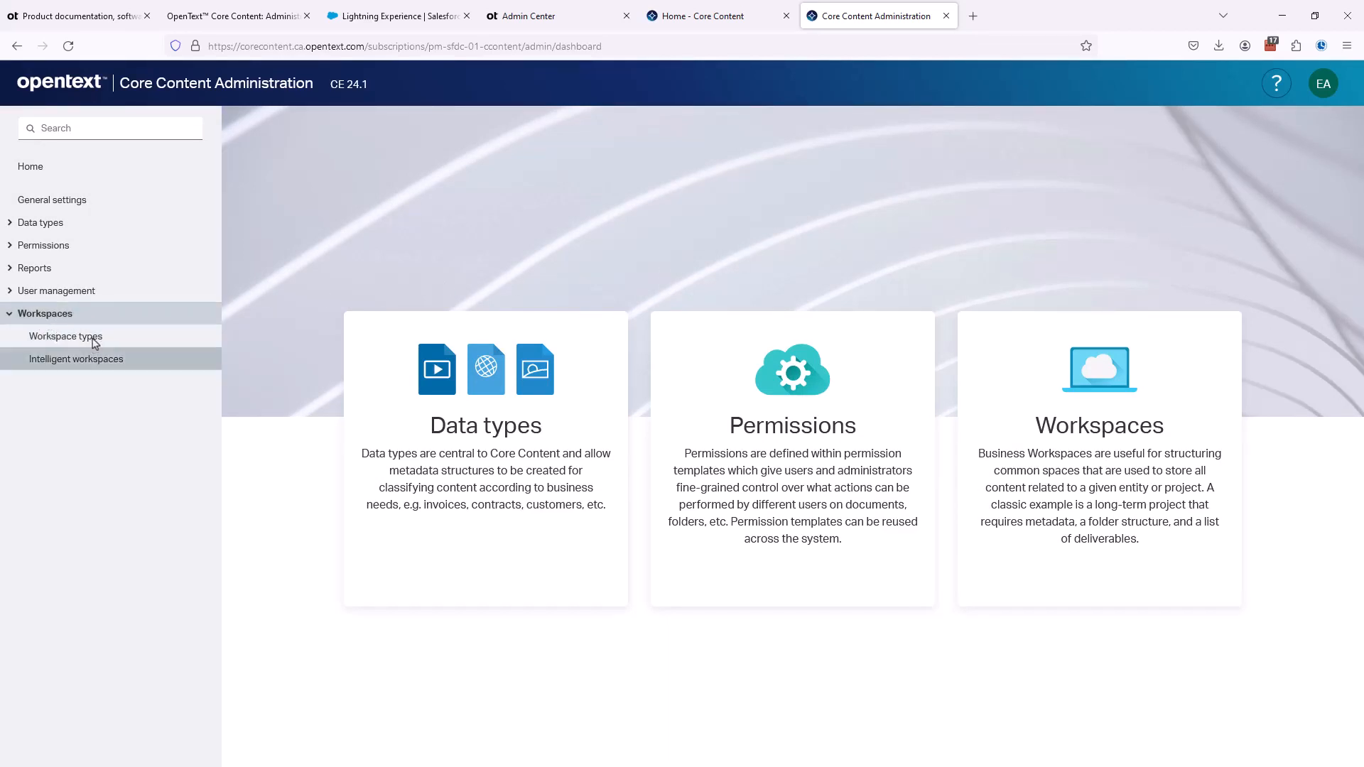
click(95, 343)
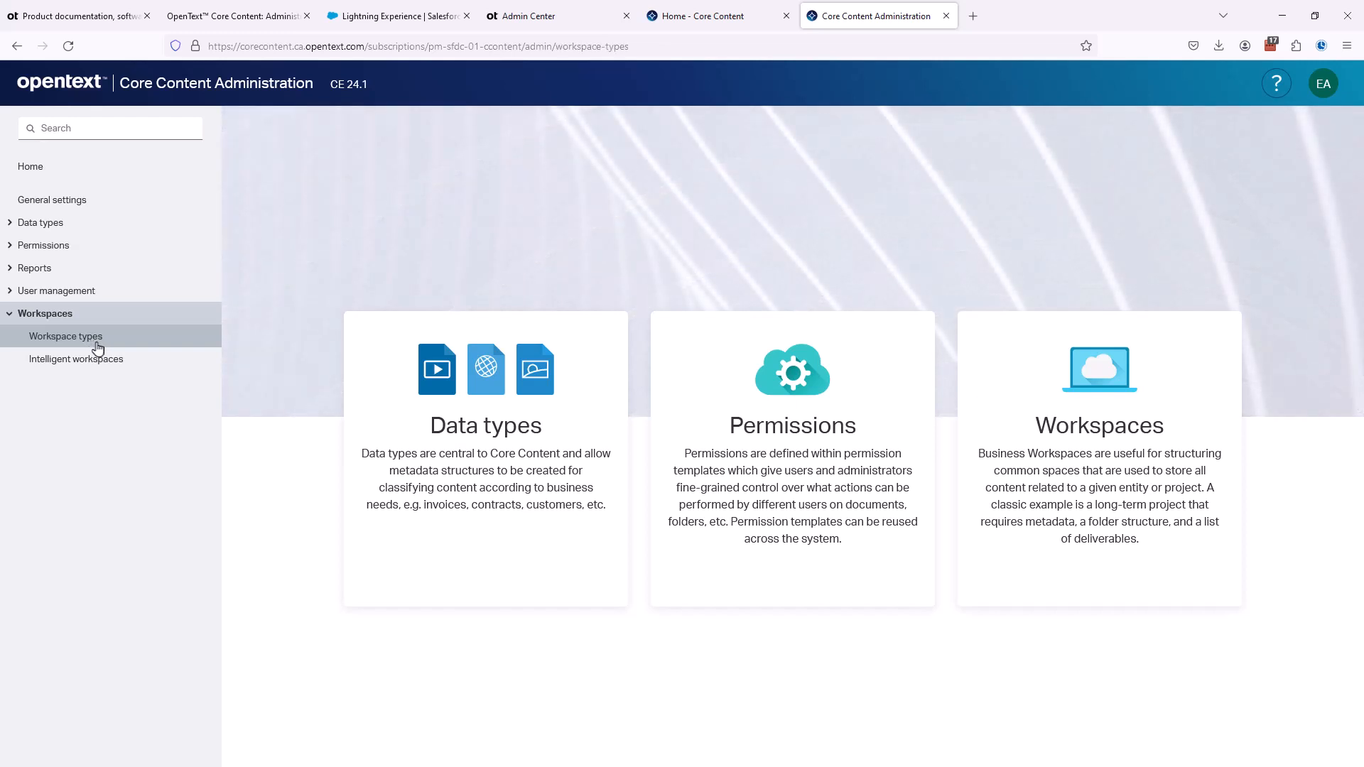
click(273, 204)
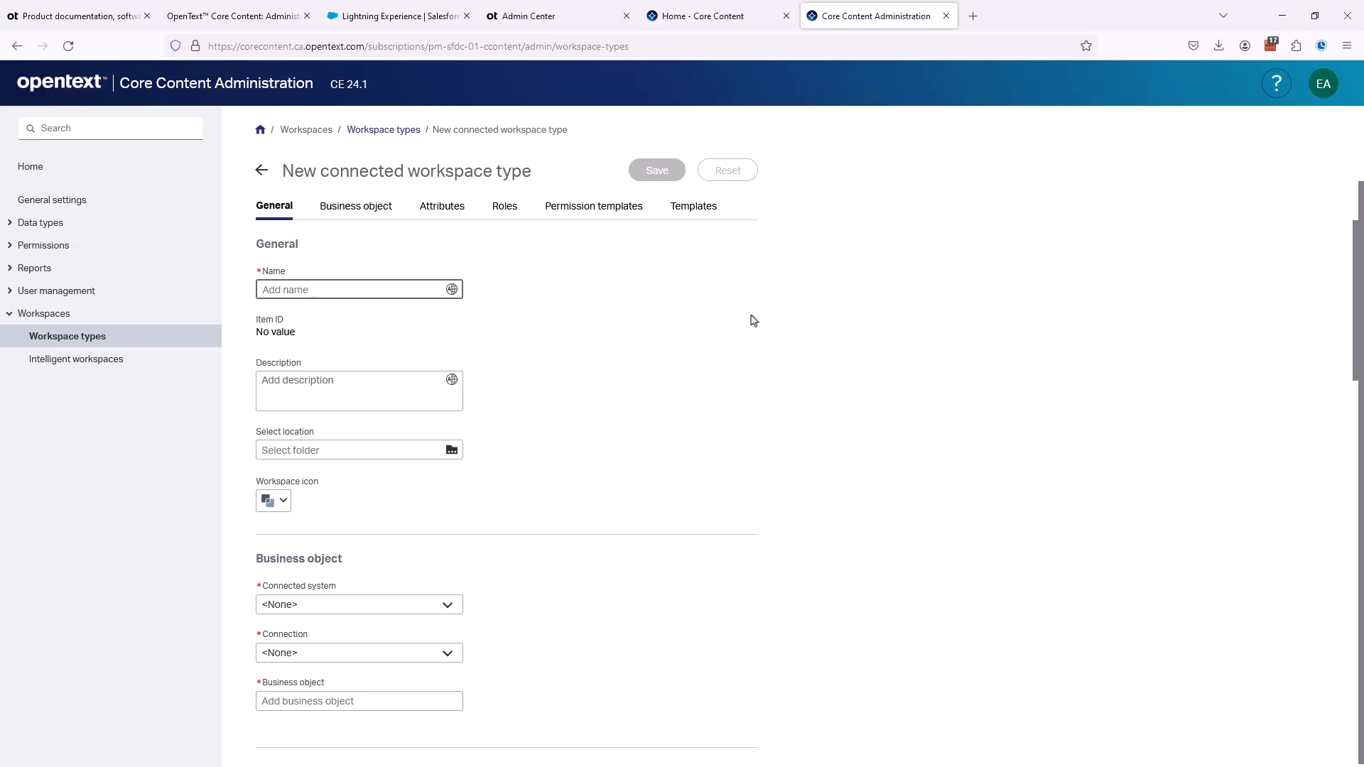
- Name the new connected workspace type Account and look over the rest of its settings
text(Account)
click(728, 305)
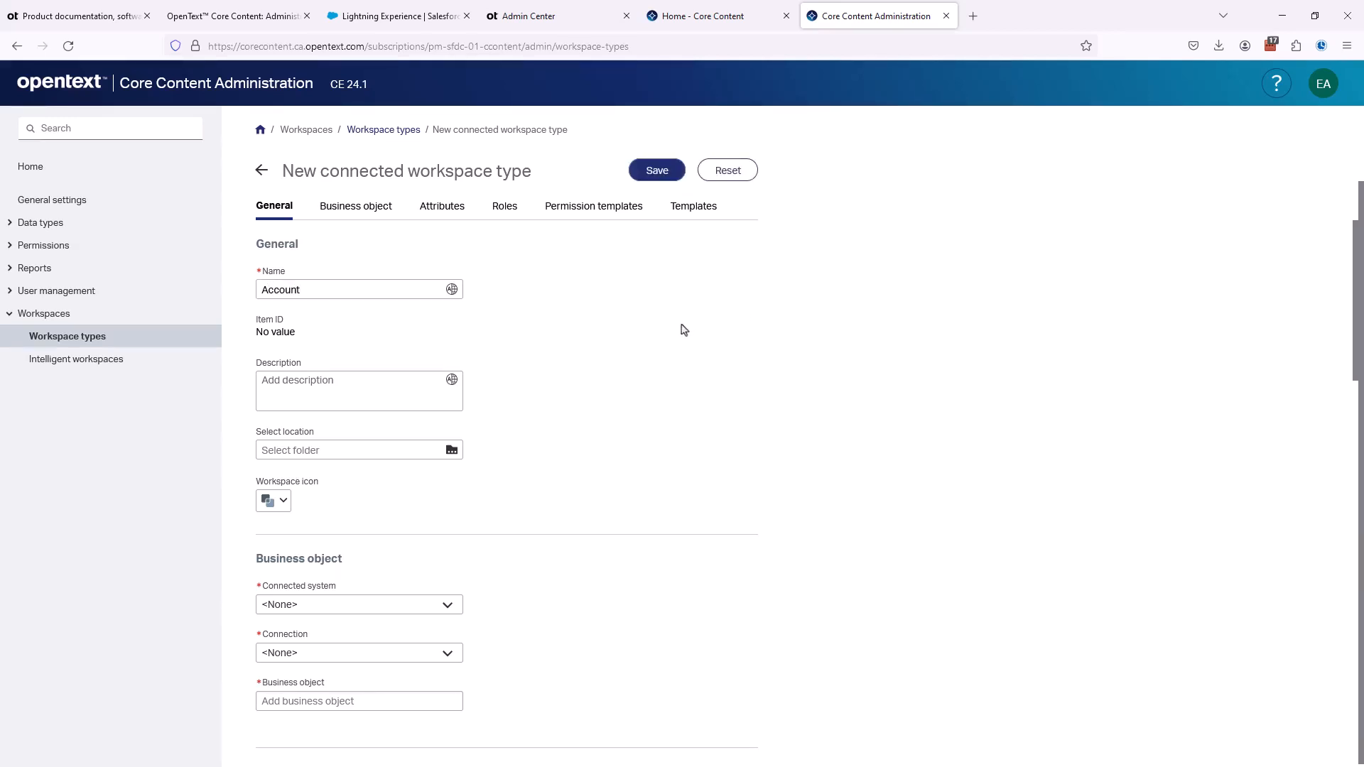
scroll(683, 330, down, 1)
scroll(683, 330, down, 1)
scroll(684, 330, up, 3)
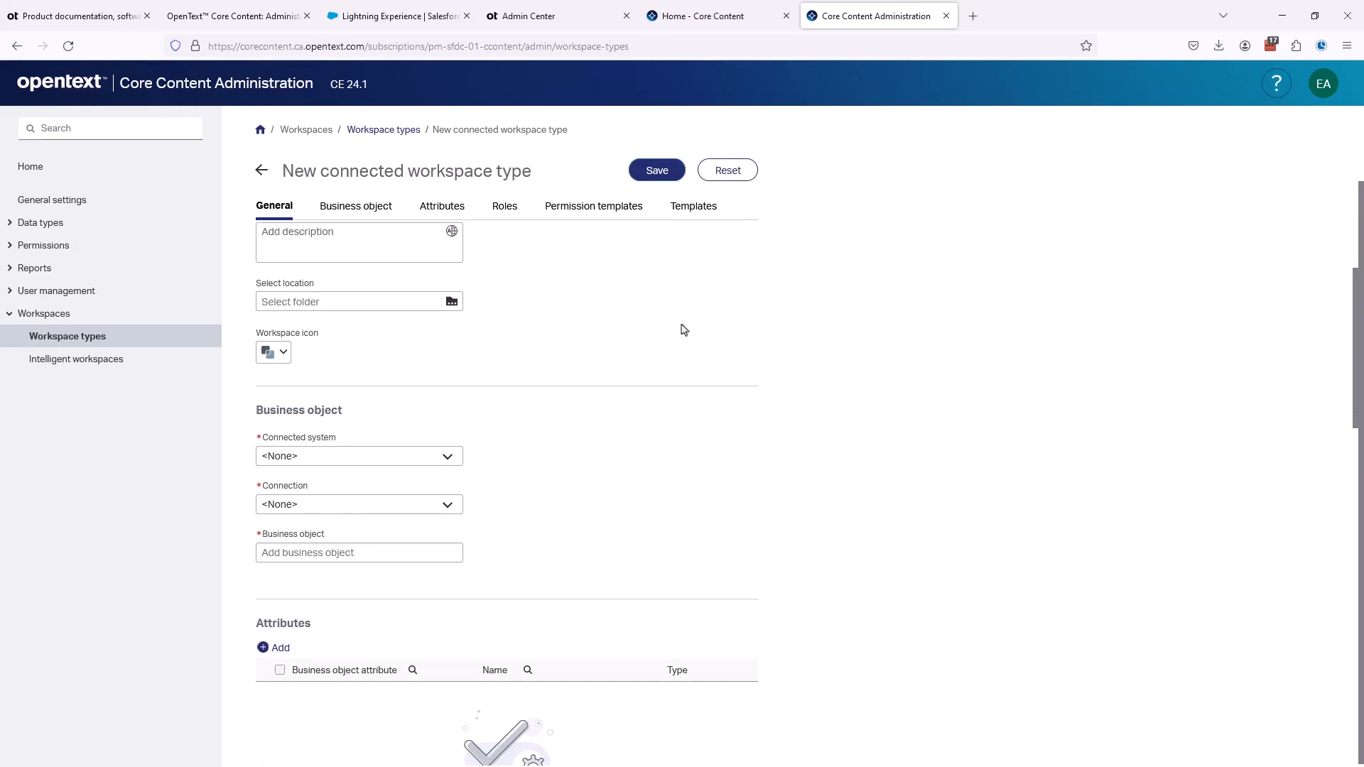
- Set the business object's connected system to Salesforce and its connection to PM01_OAuth, and move on to the business object name
scroll(684, 329, down, 3)
scroll(683, 329, down, 1)
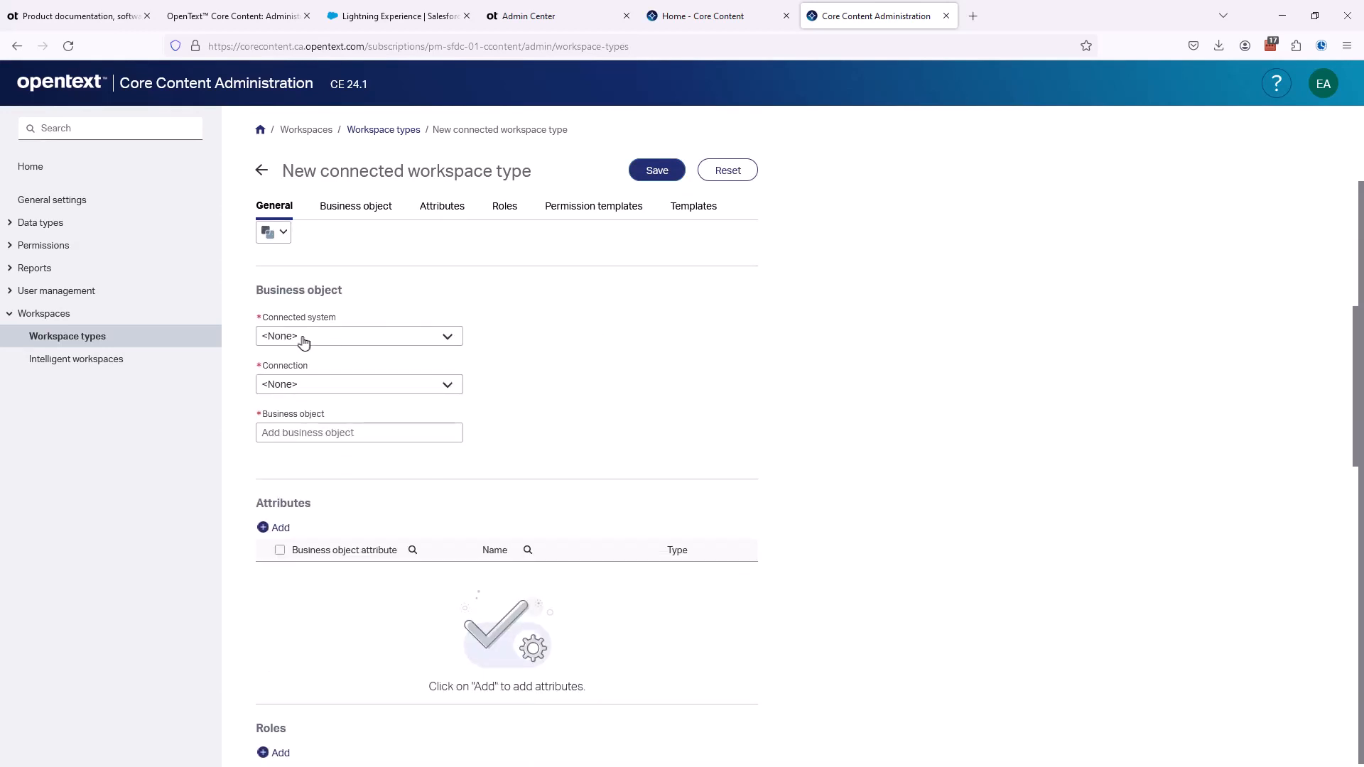
click(304, 343)
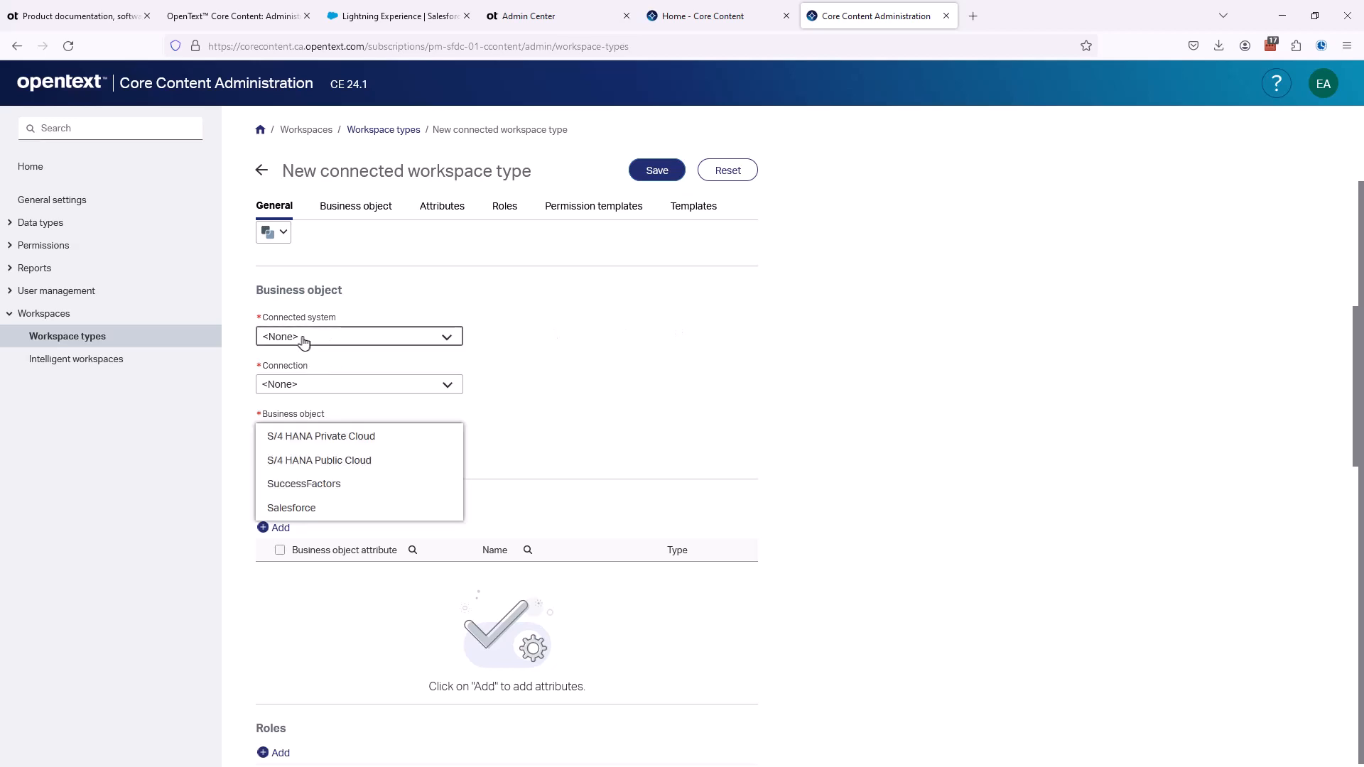
click(289, 512)
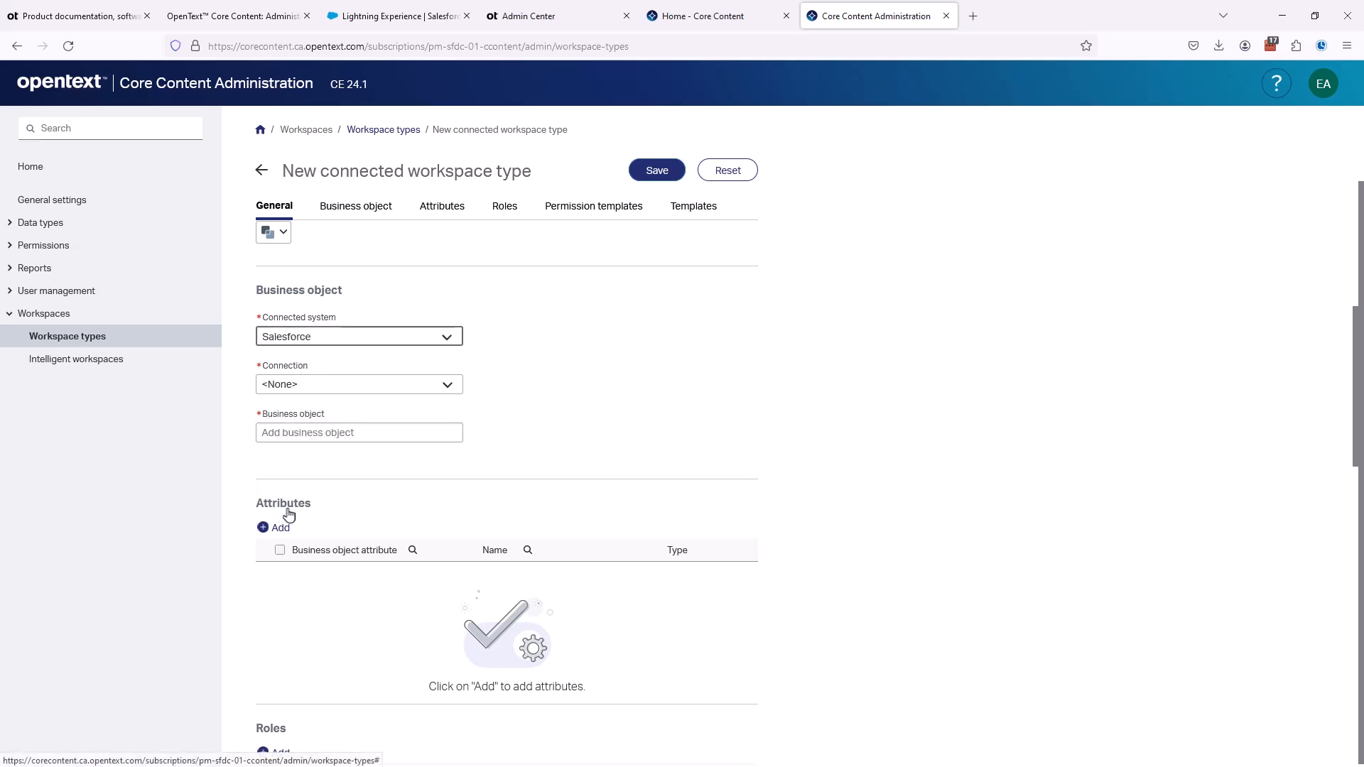
click(317, 389)
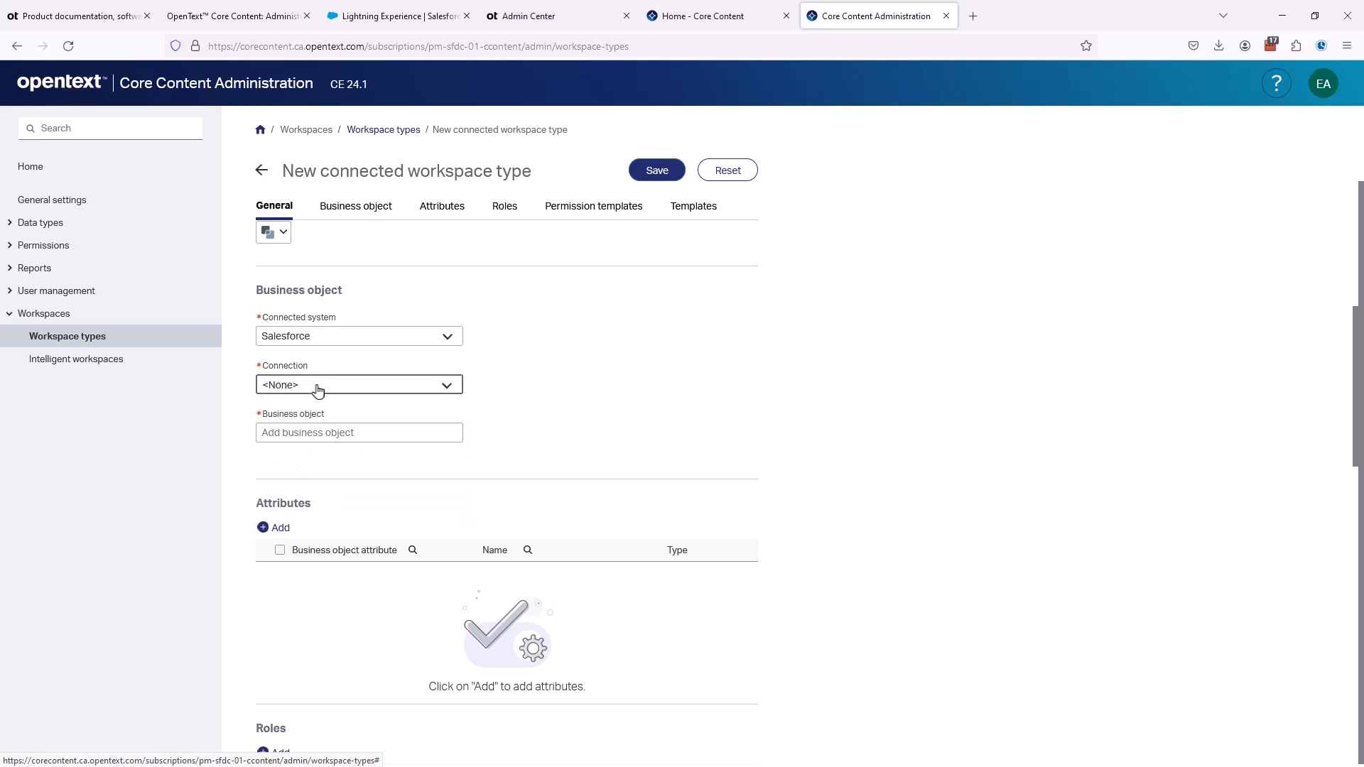
click(317, 387)
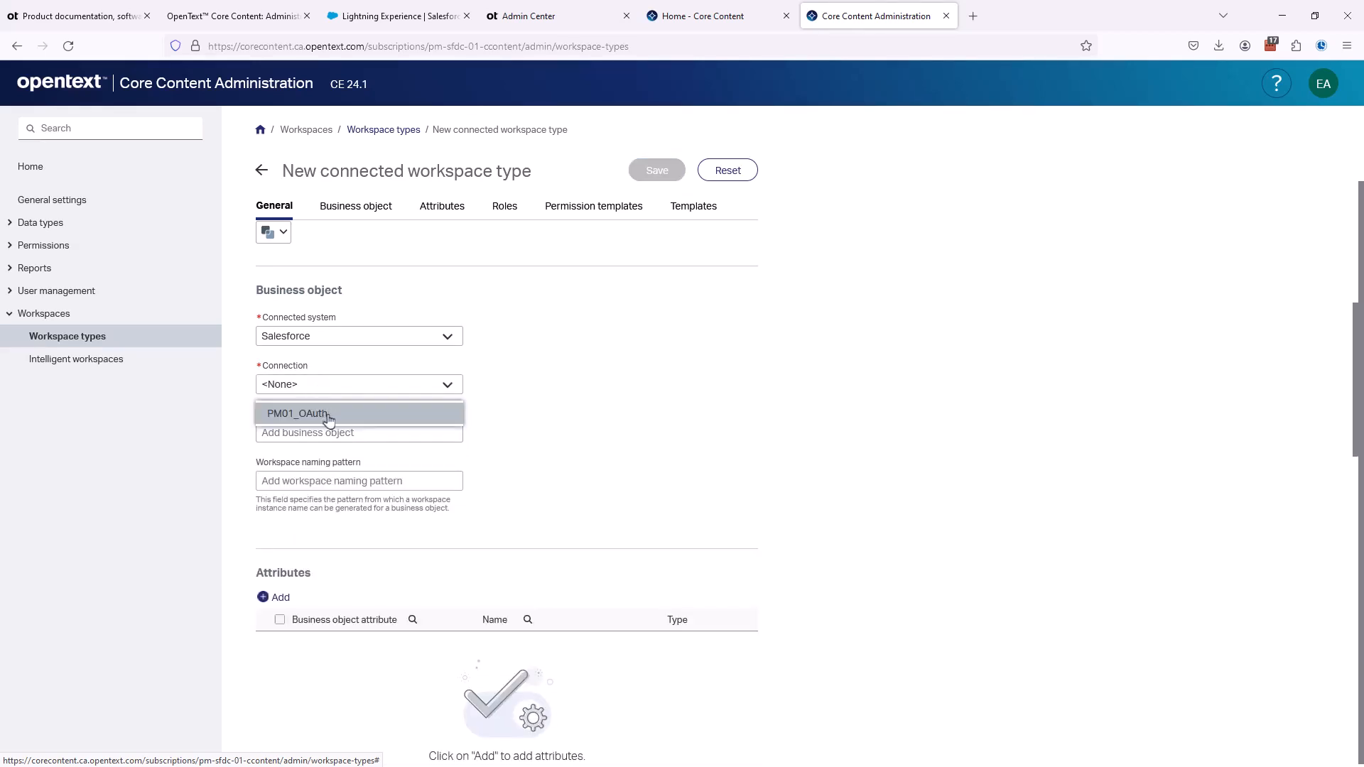
click(327, 415)
key(Tab)
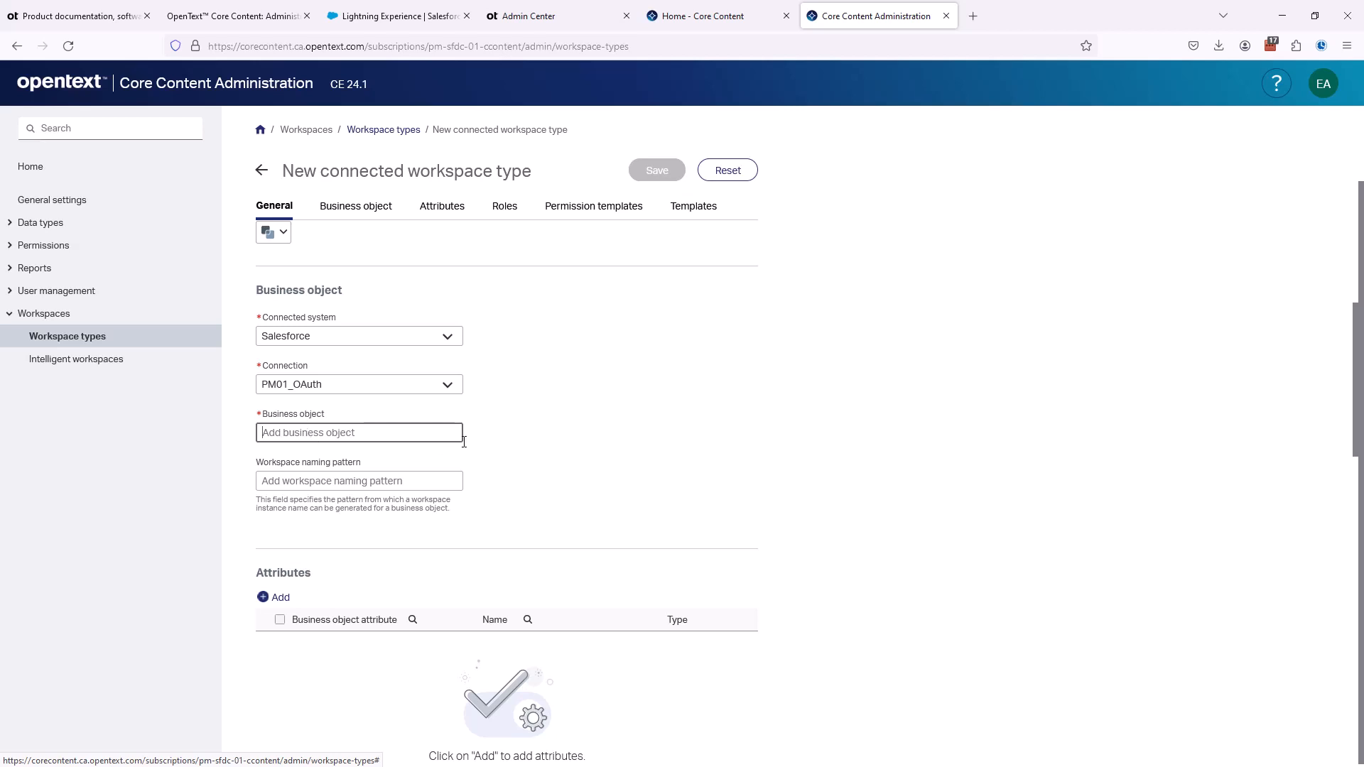
- Open the browser's web developer tools, clear the console output, and switch to network monitoring
click(1347, 47)
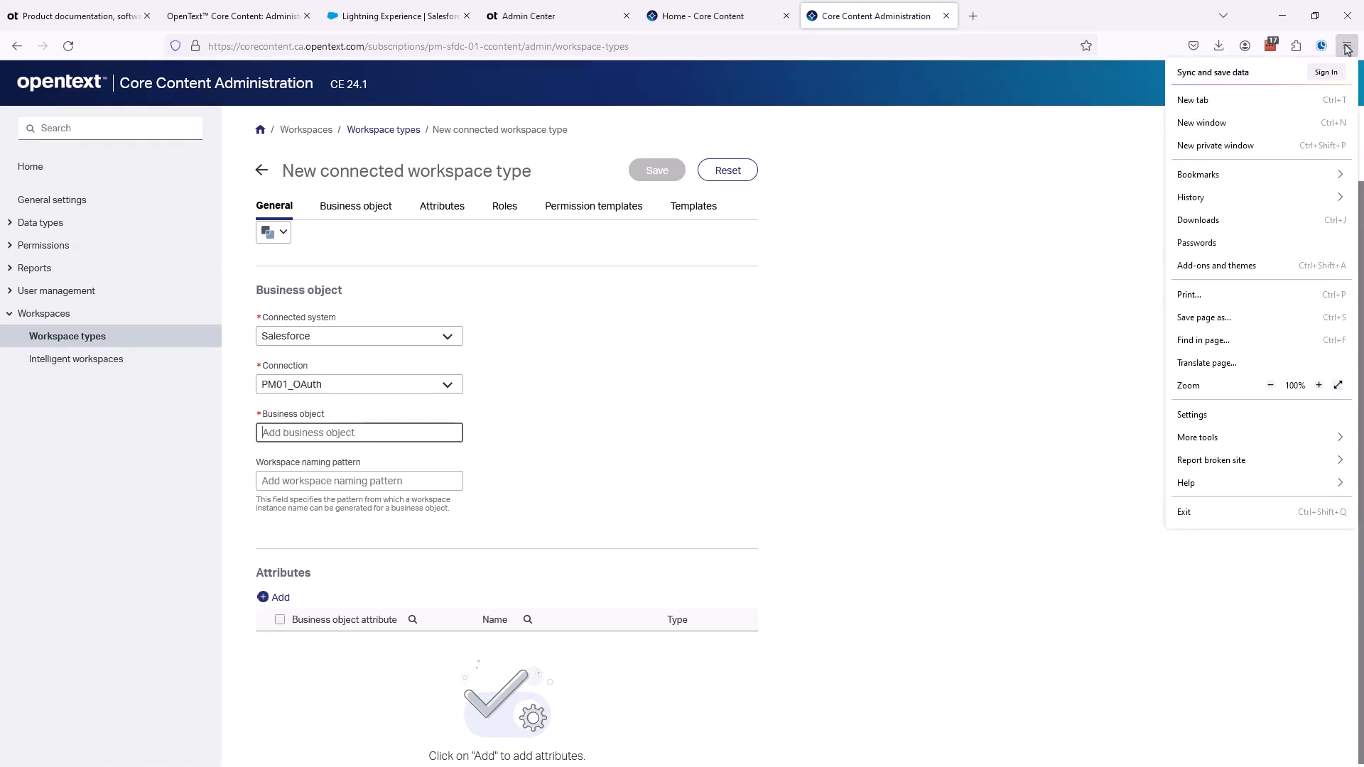
click(1205, 439)
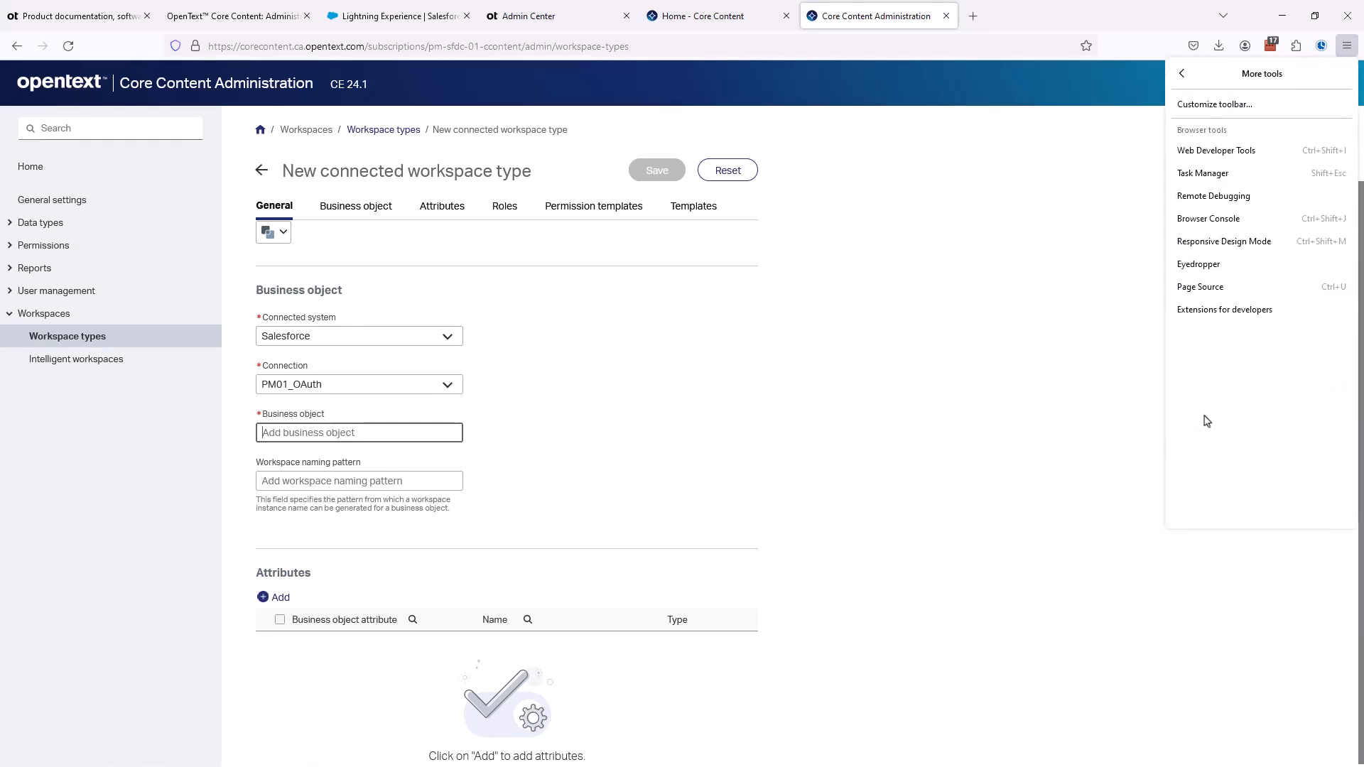
click(1225, 150)
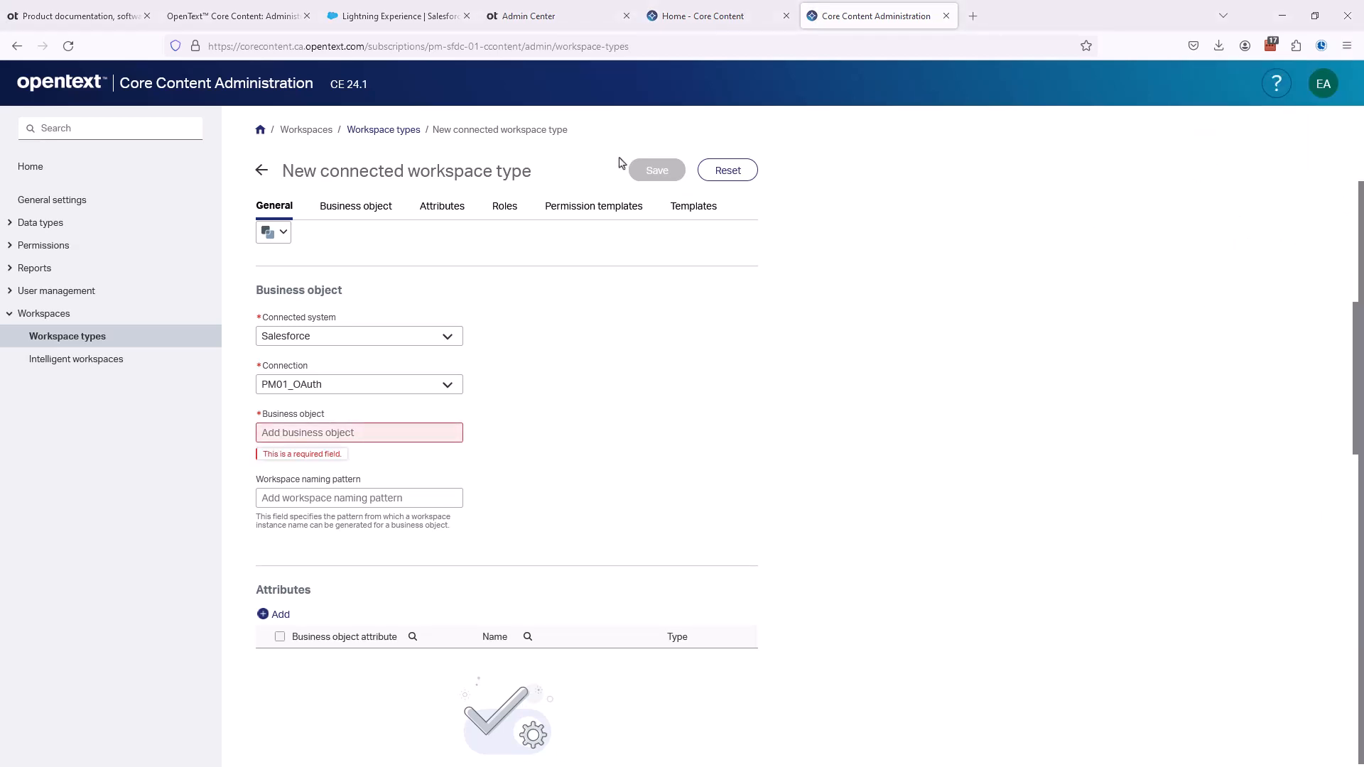
drag(0, 110, 757, 135)
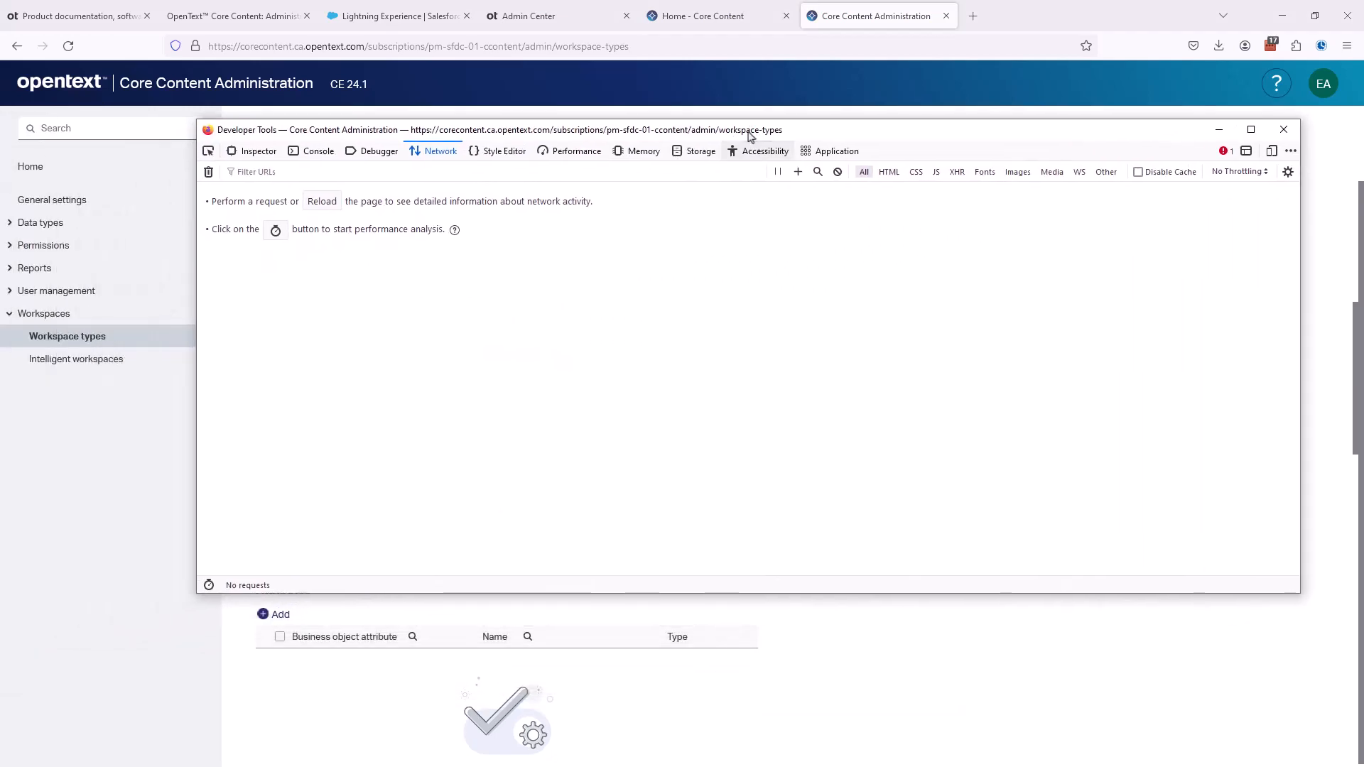
click(318, 151)
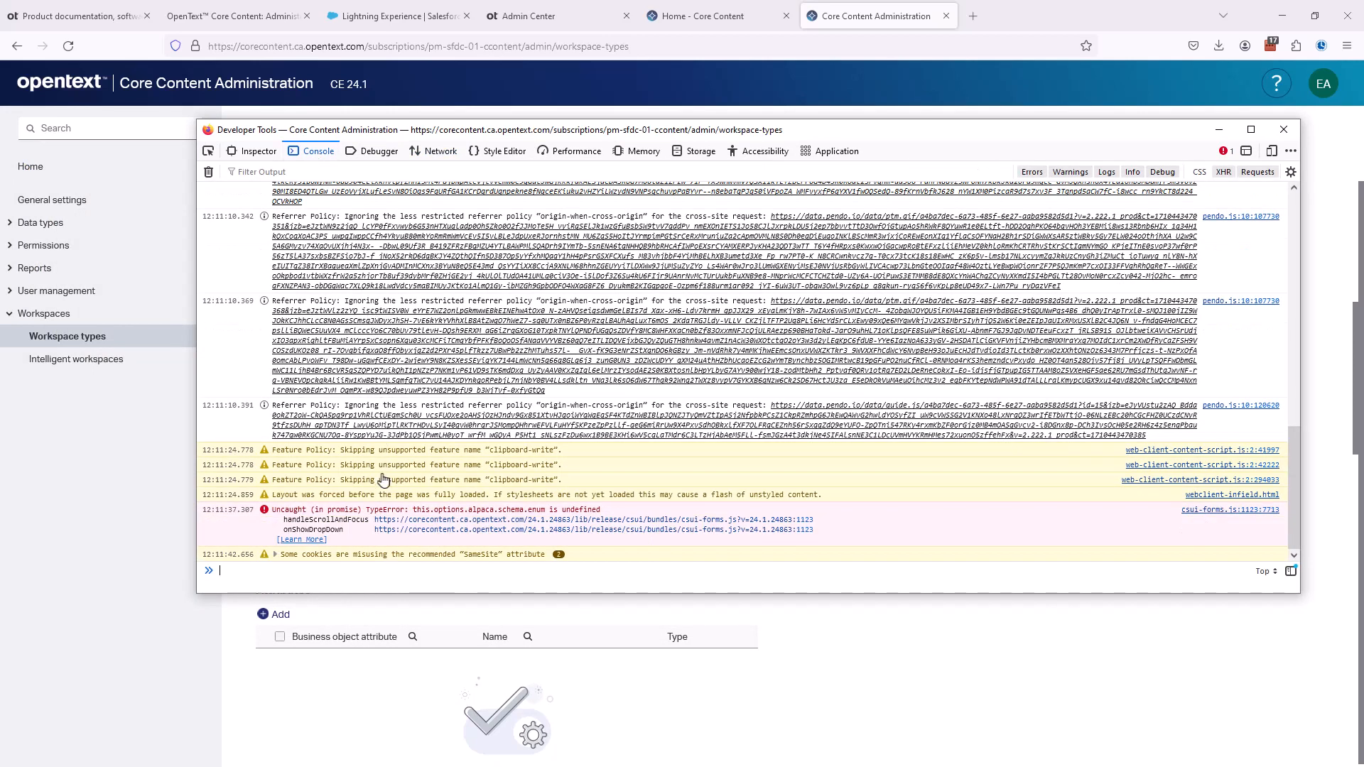
scroll(383, 472, up, 10)
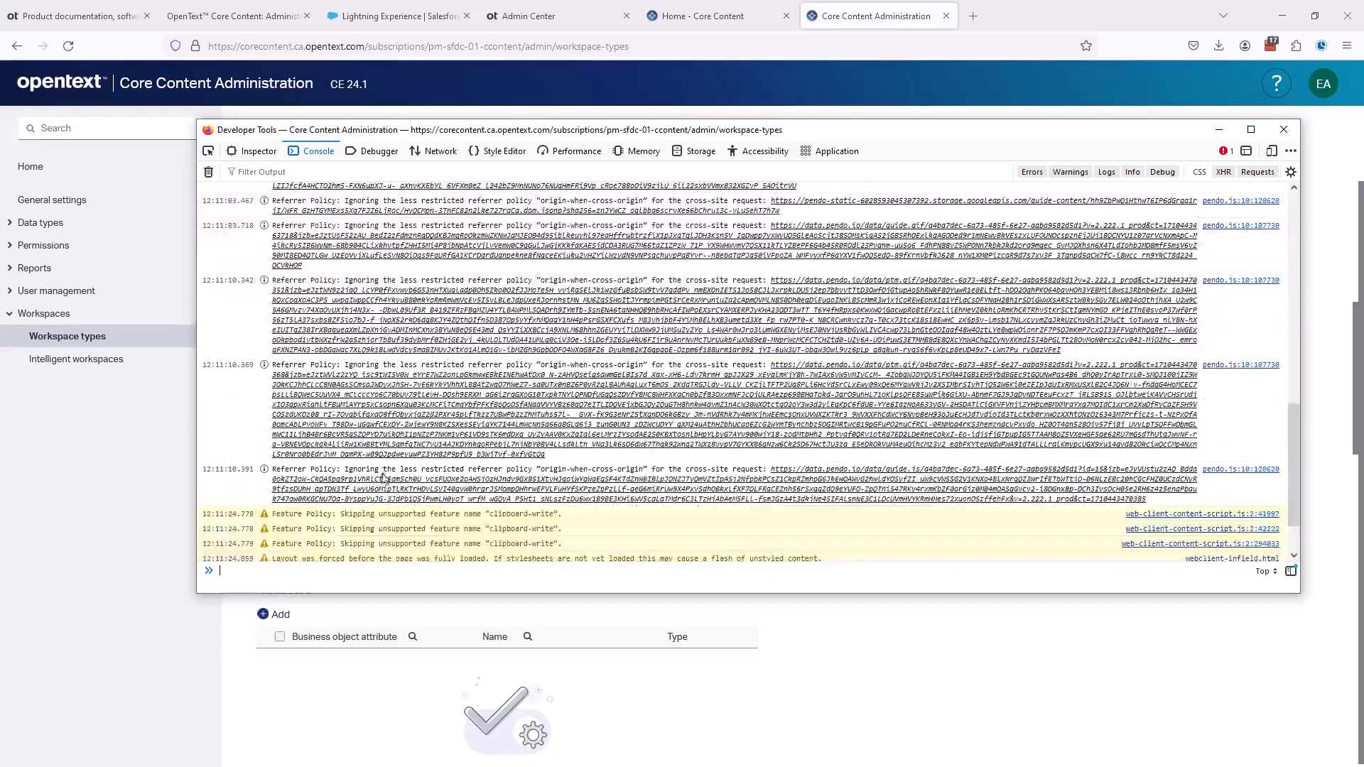
click(208, 172)
click(436, 151)
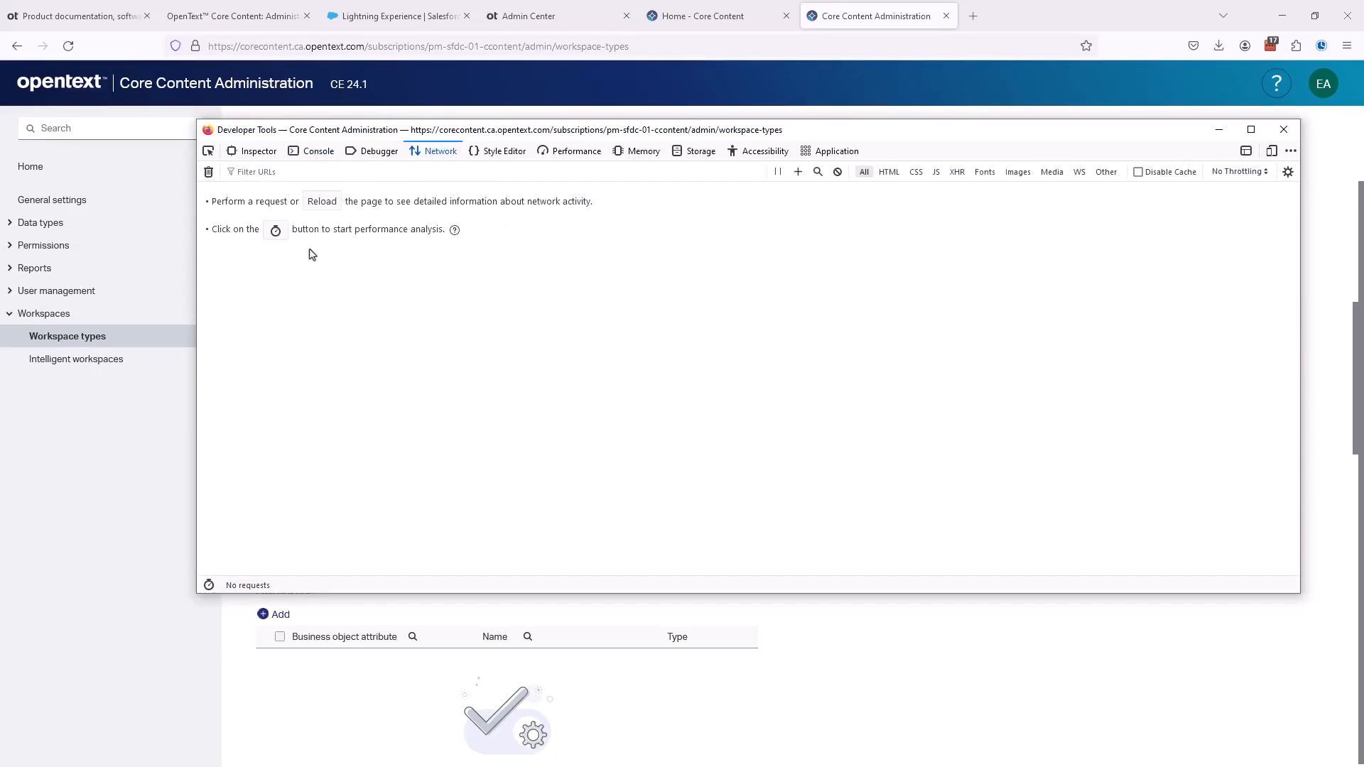
- Reset the new connected workspace type, reverting all its unsaved changes
click(858, 654)
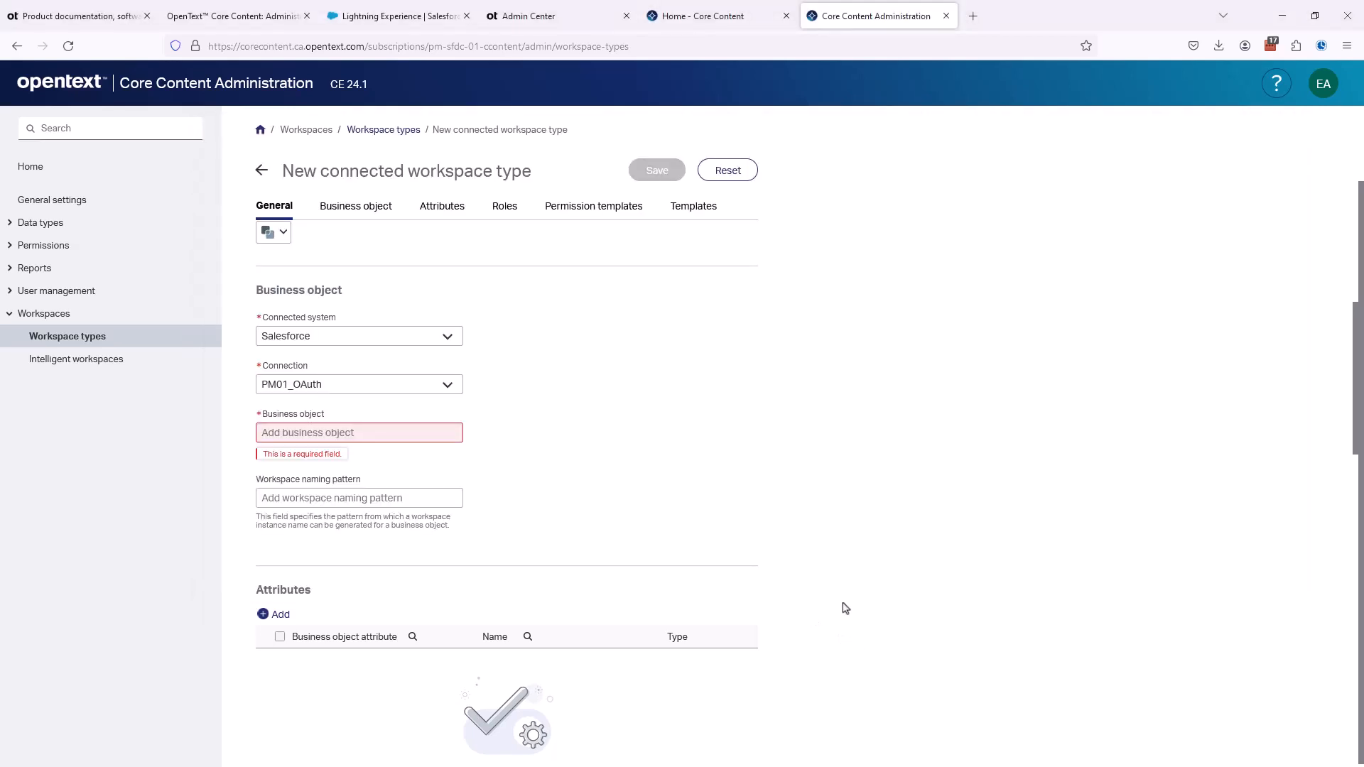
click(723, 174)
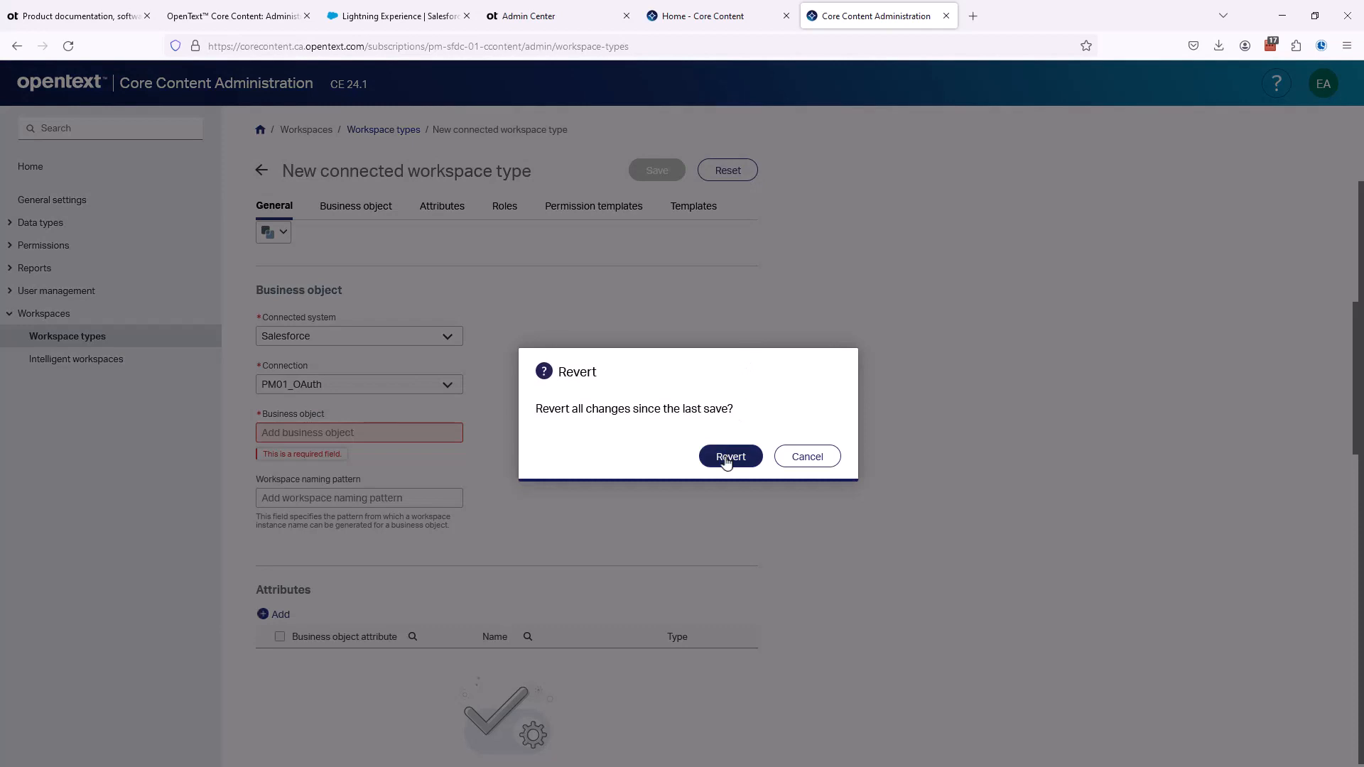
click(726, 454)
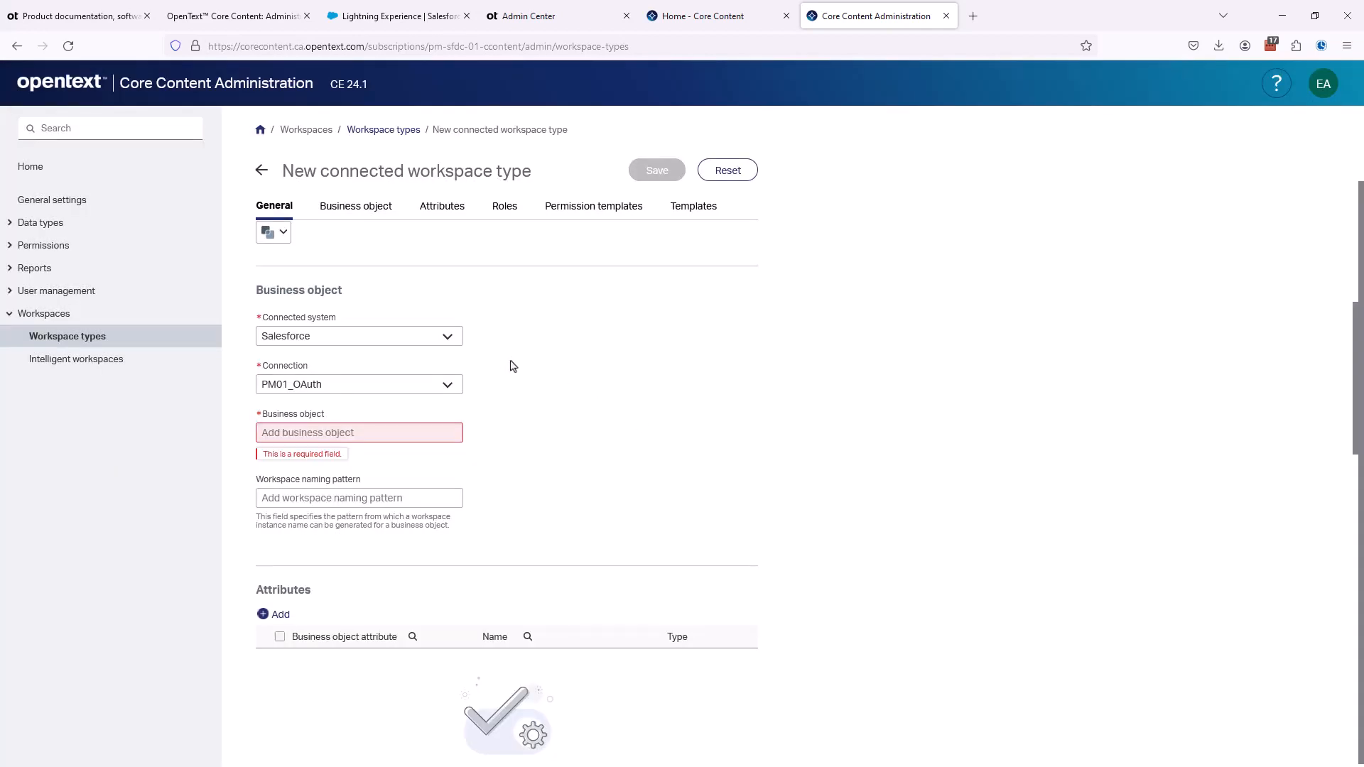
- Enter Account again as the name of the new connected workspace type
scroll(505, 363, down, 6)
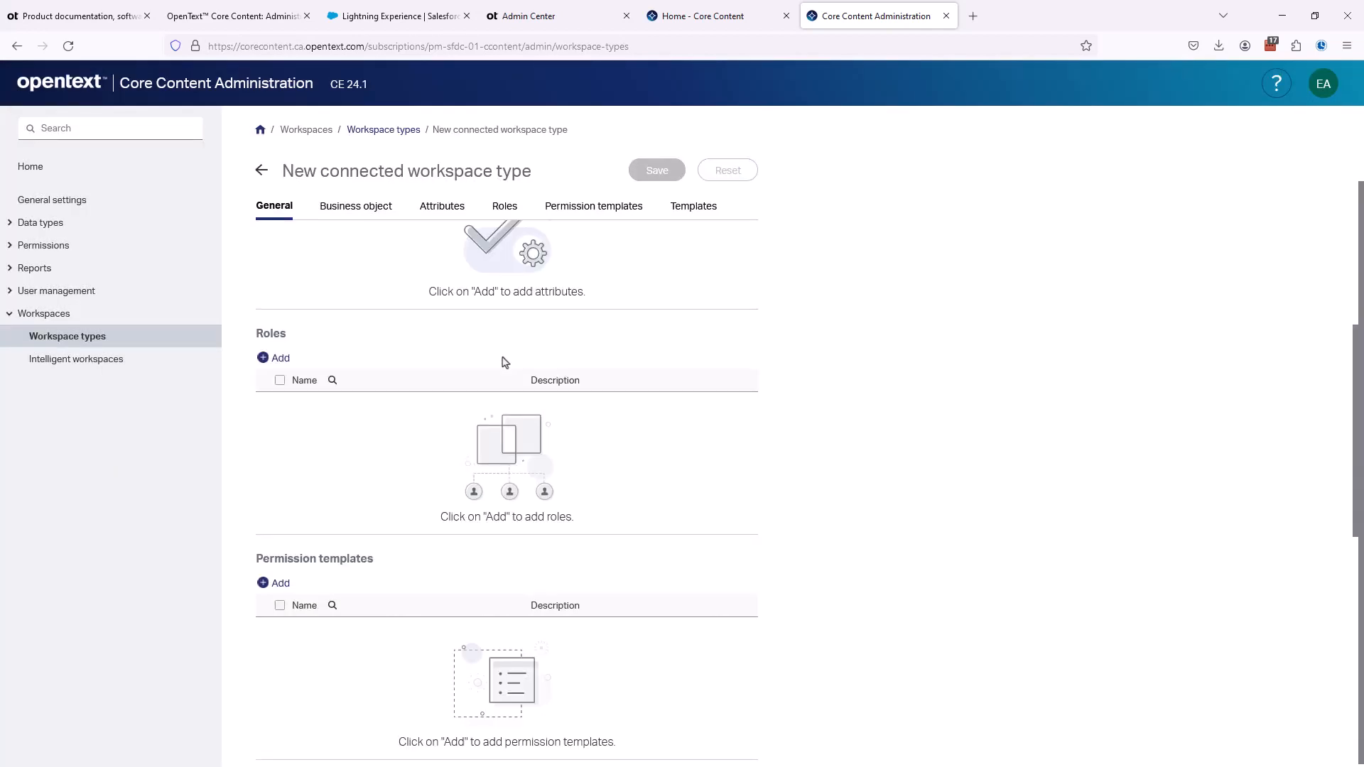
text(Account)
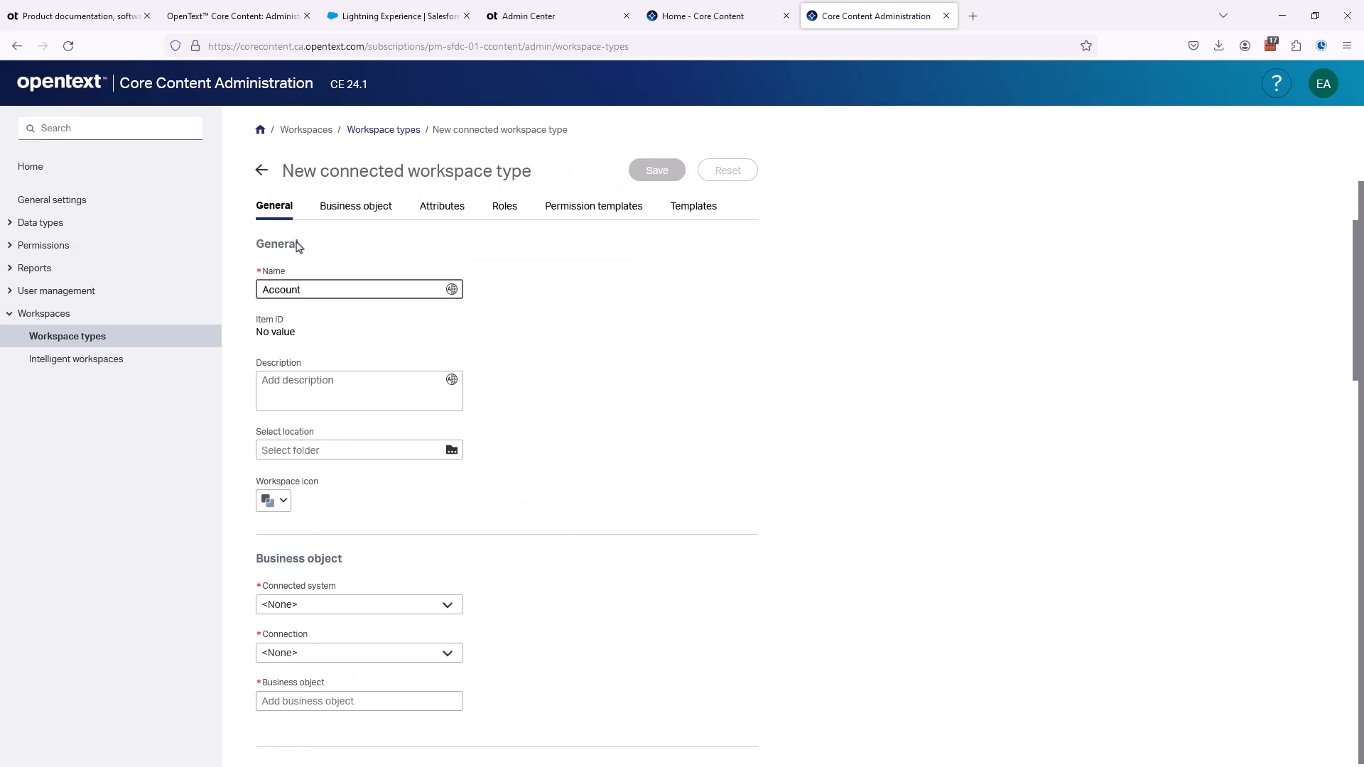
click(708, 349)
scroll(708, 349, down, 3)
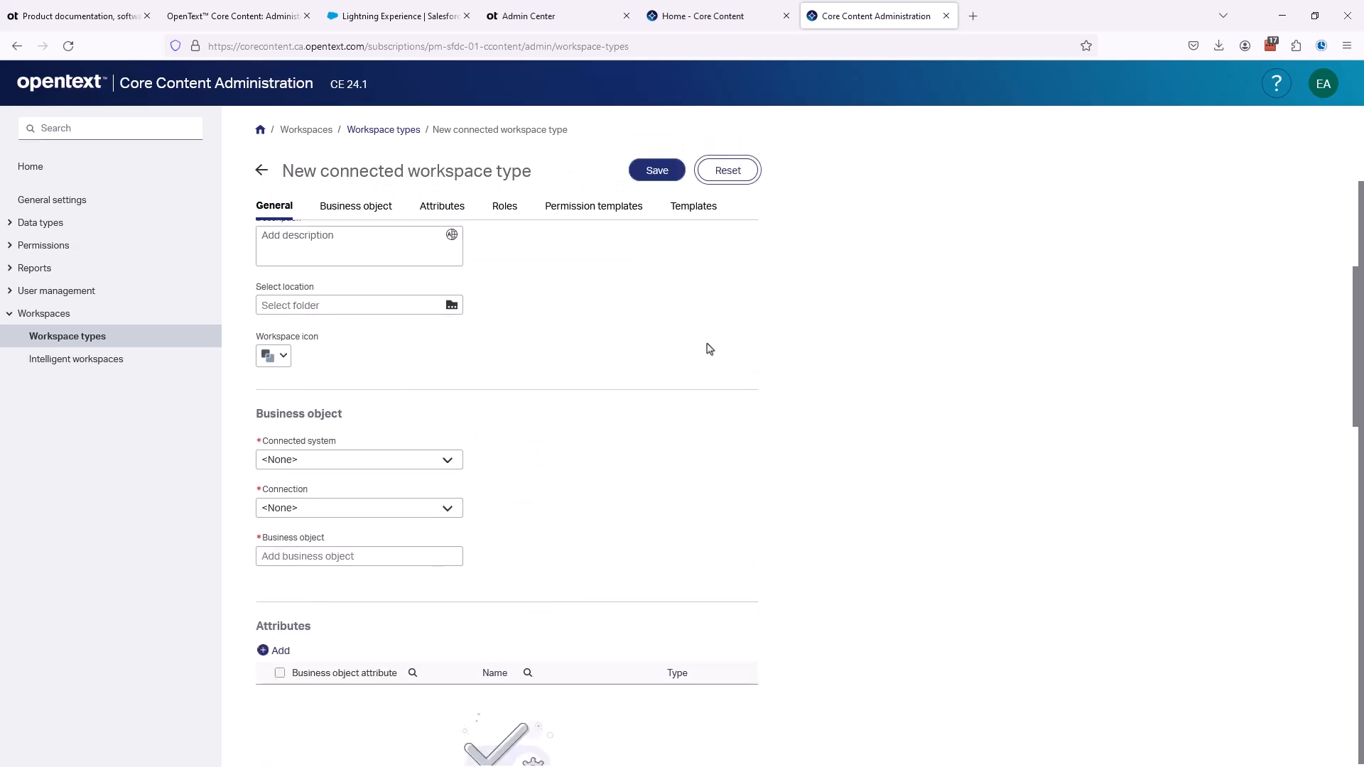
- Select Salesforce as connected system and PM01_OAuth as connection again, and try to choose a business object
click(310, 343)
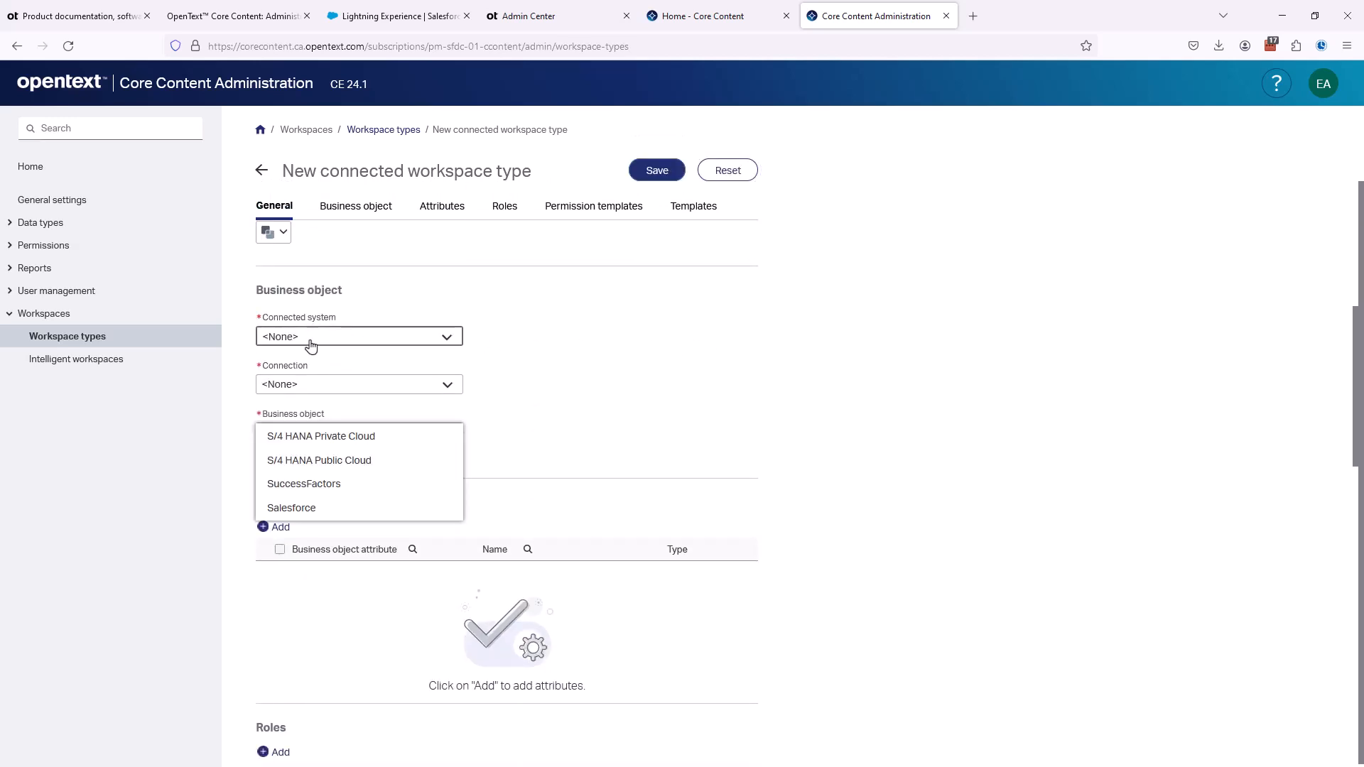
click(297, 517)
click(309, 389)
click(308, 389)
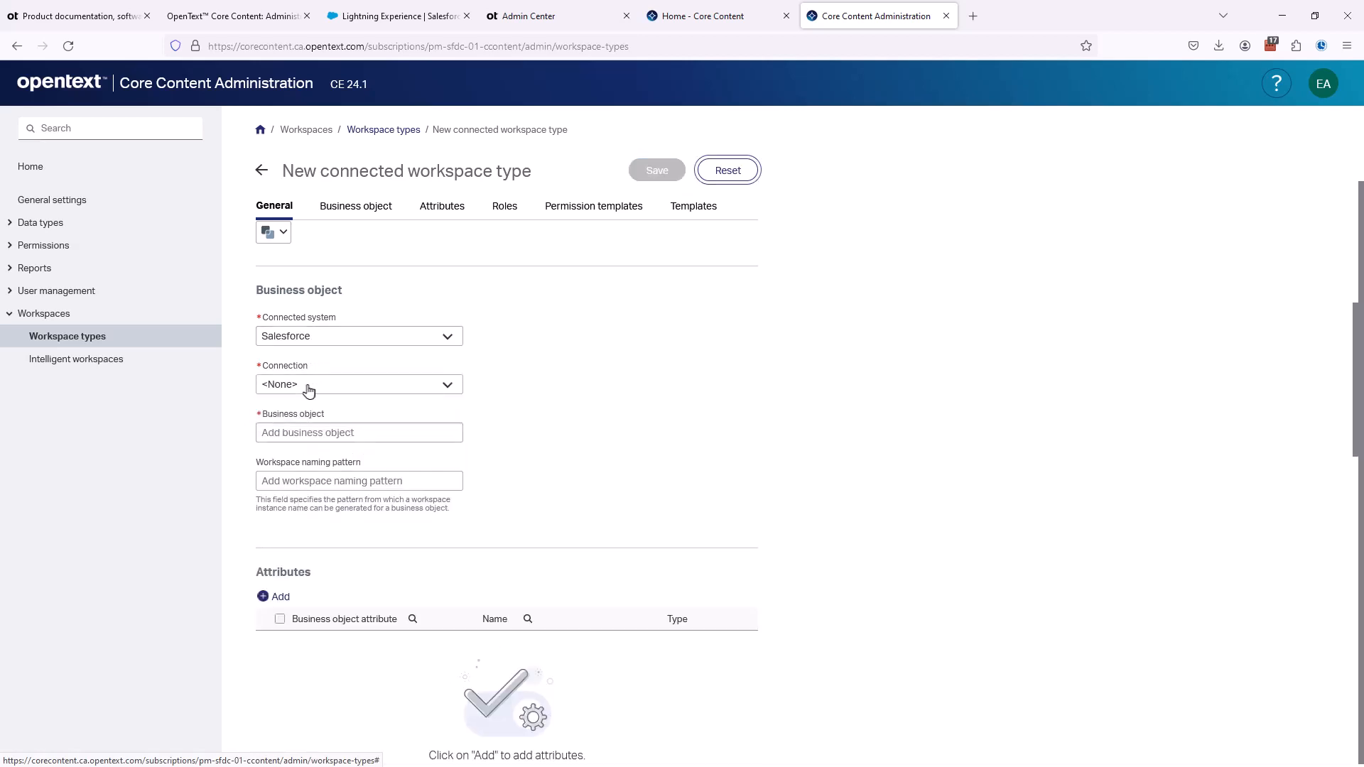
click(306, 387)
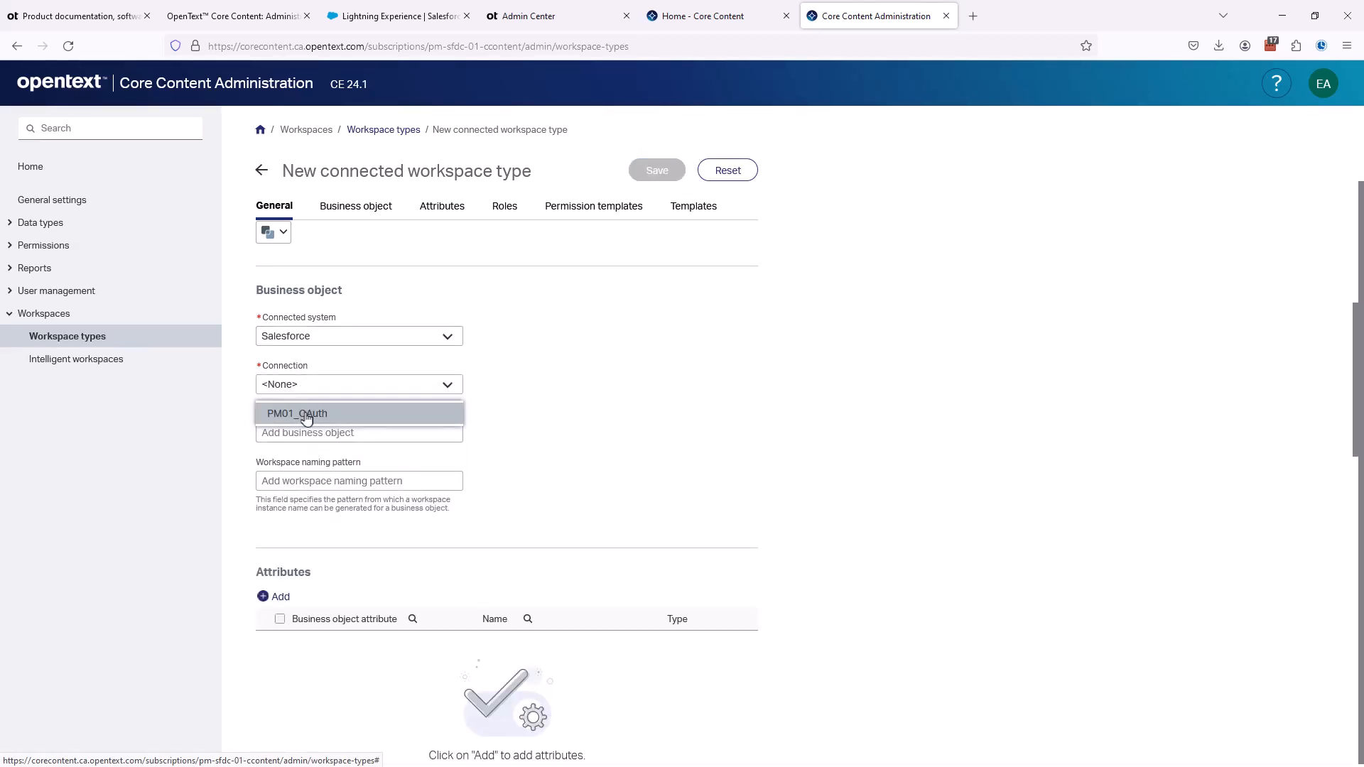
click(305, 414)
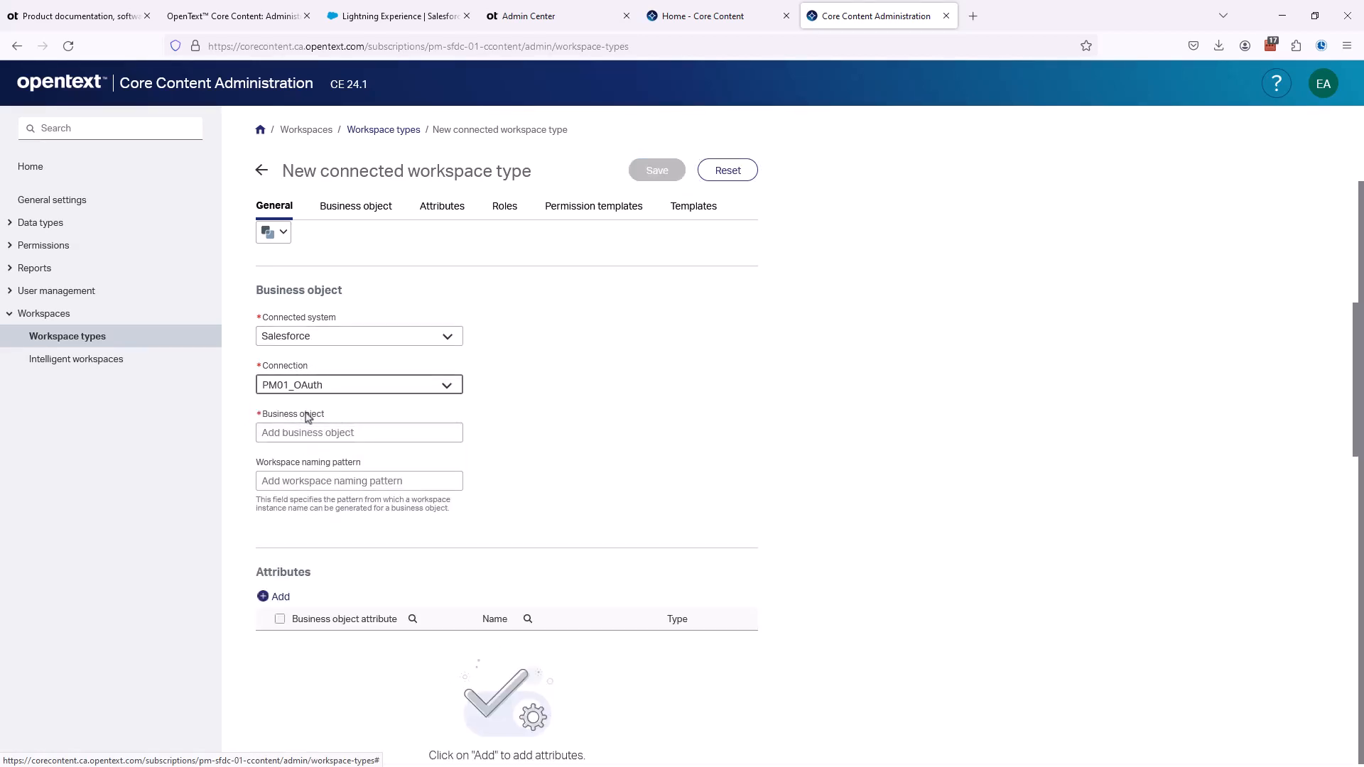
click(266, 432)
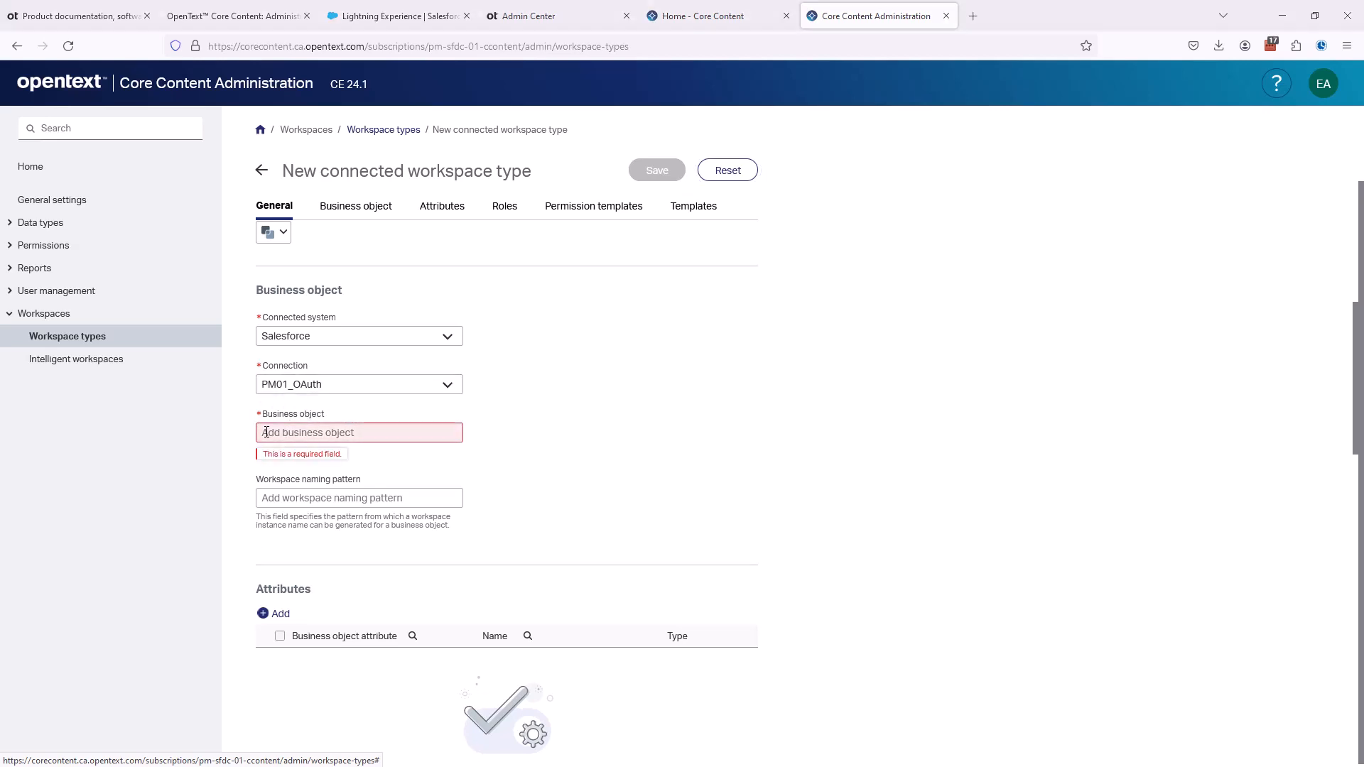
- Return to the developer tools and examine the headers of the latest business-object-types request for its failure status
key(F12)
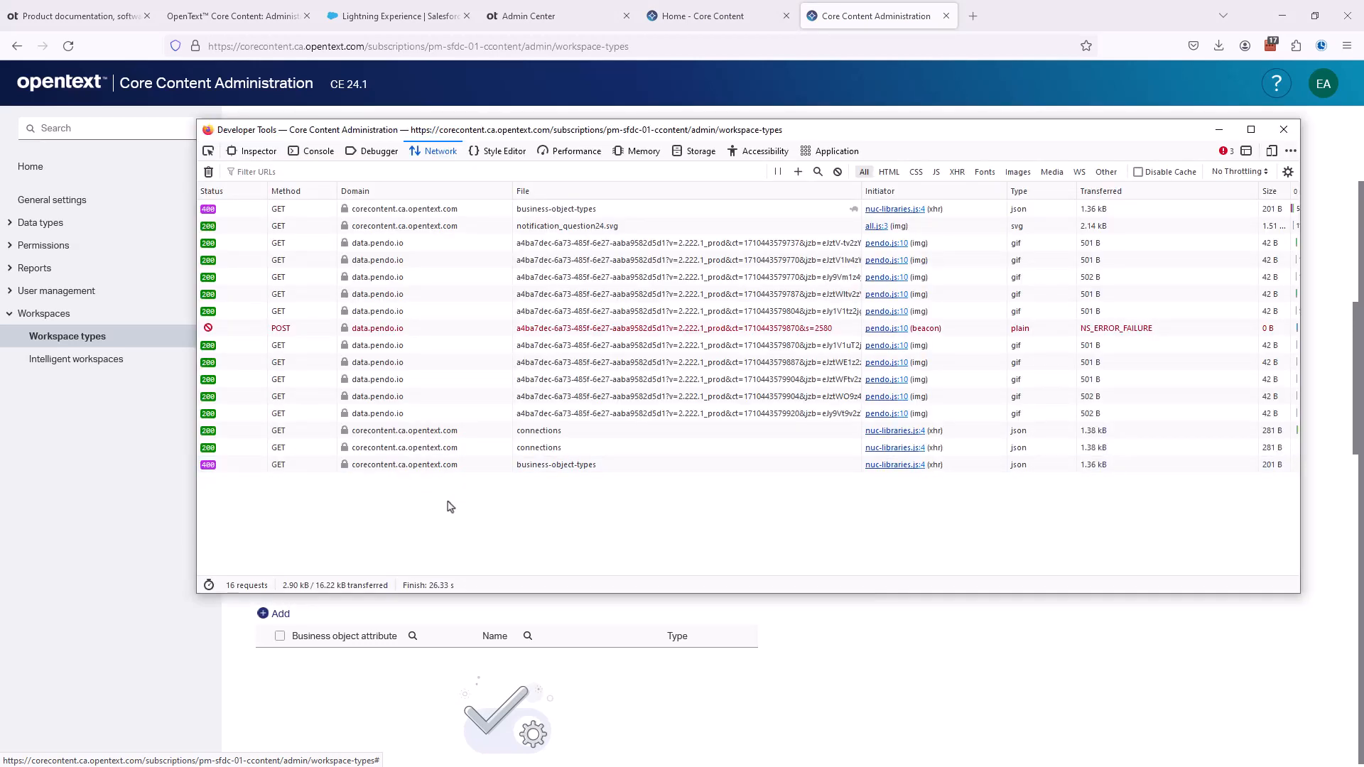
click(218, 471)
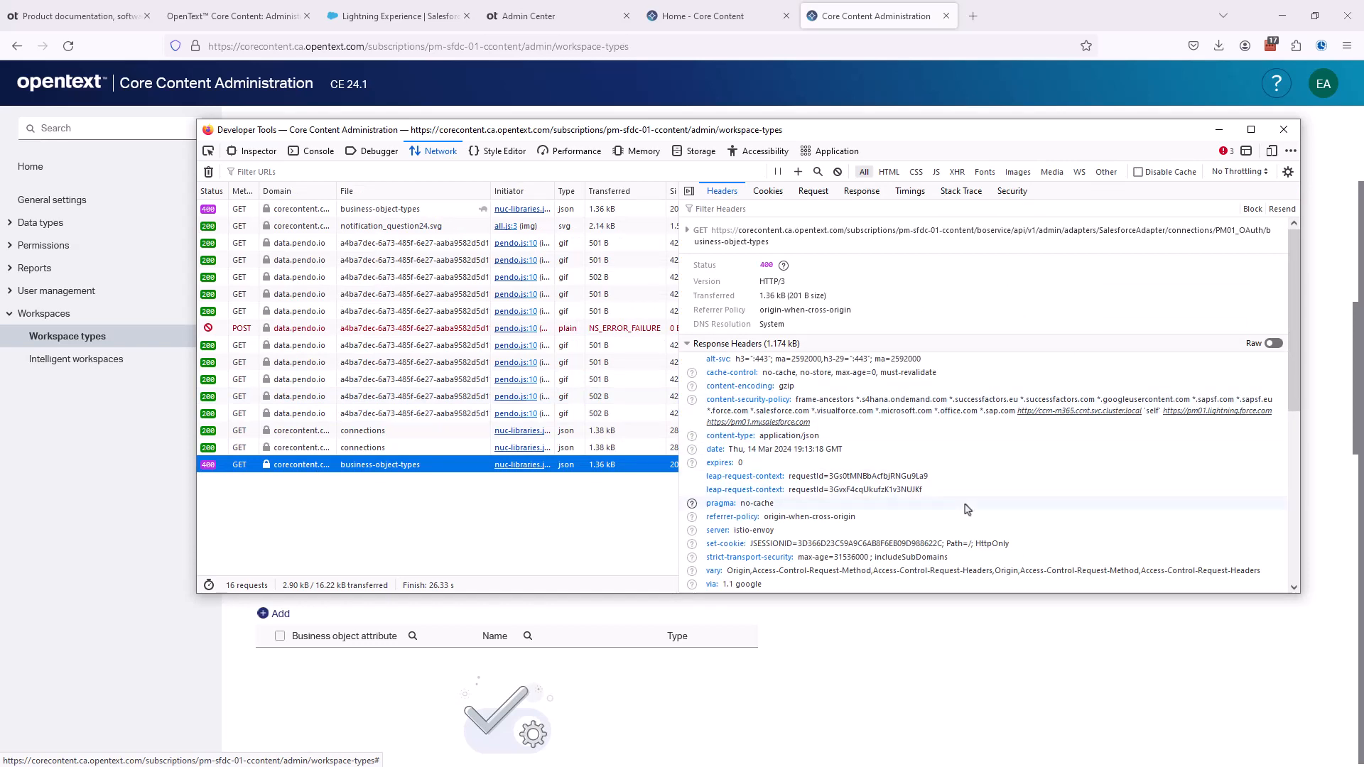
scroll(967, 508, down, 2)
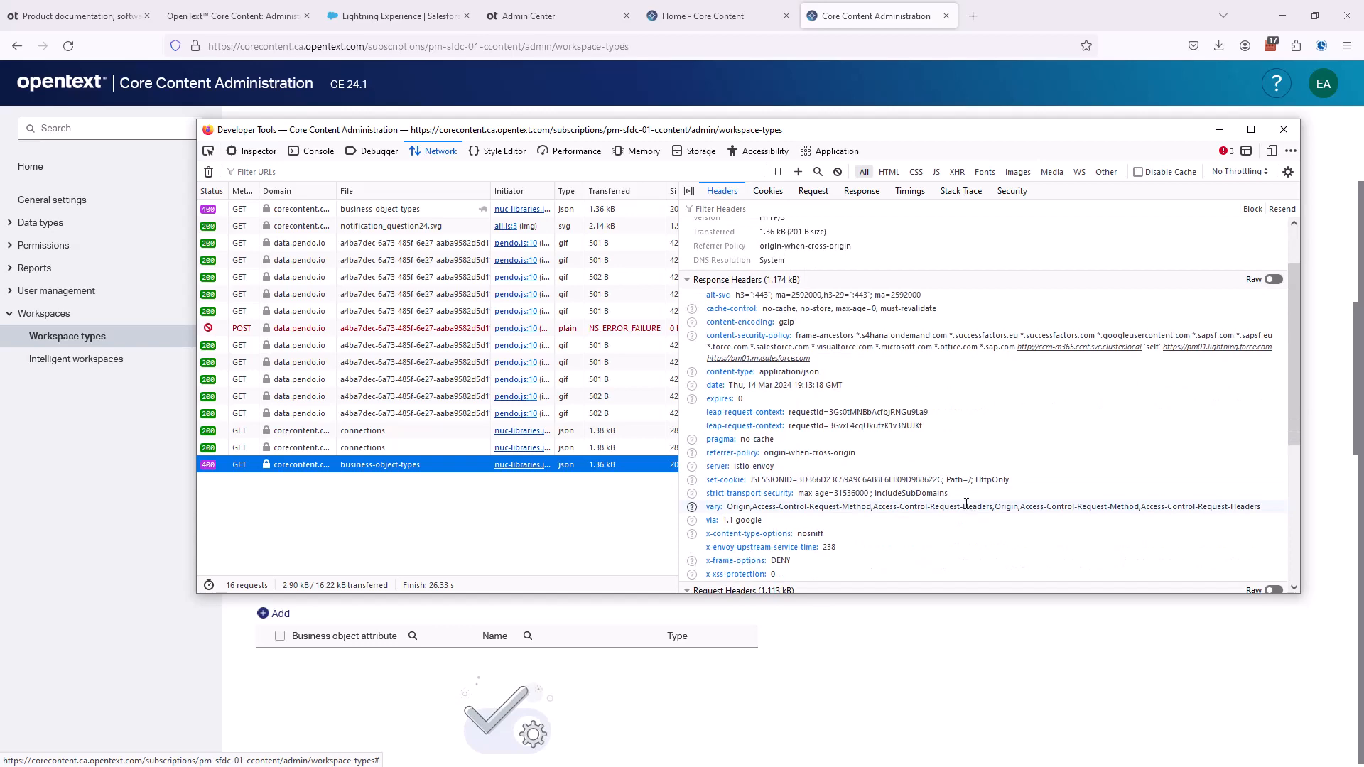
scroll(967, 509, down, 4)
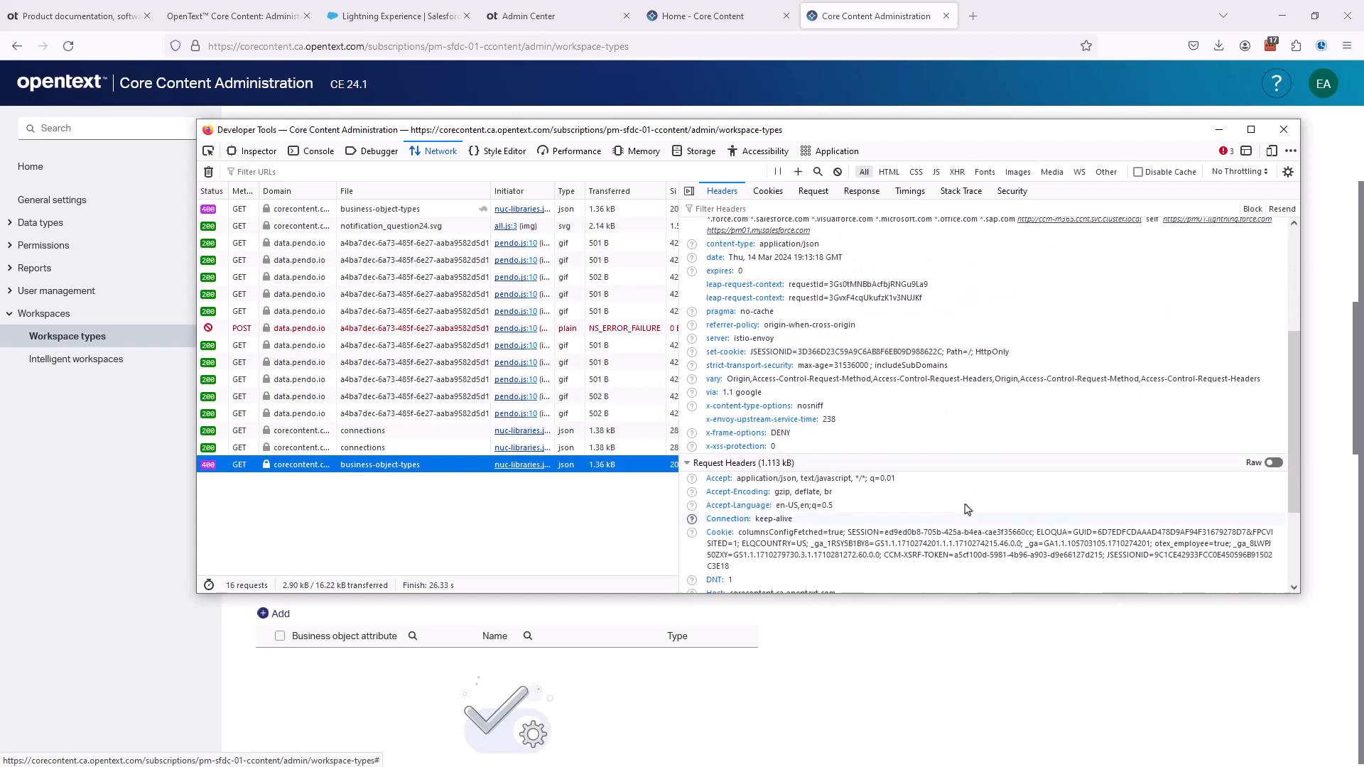
scroll(967, 508, down, 2)
scroll(967, 509, up, 8)
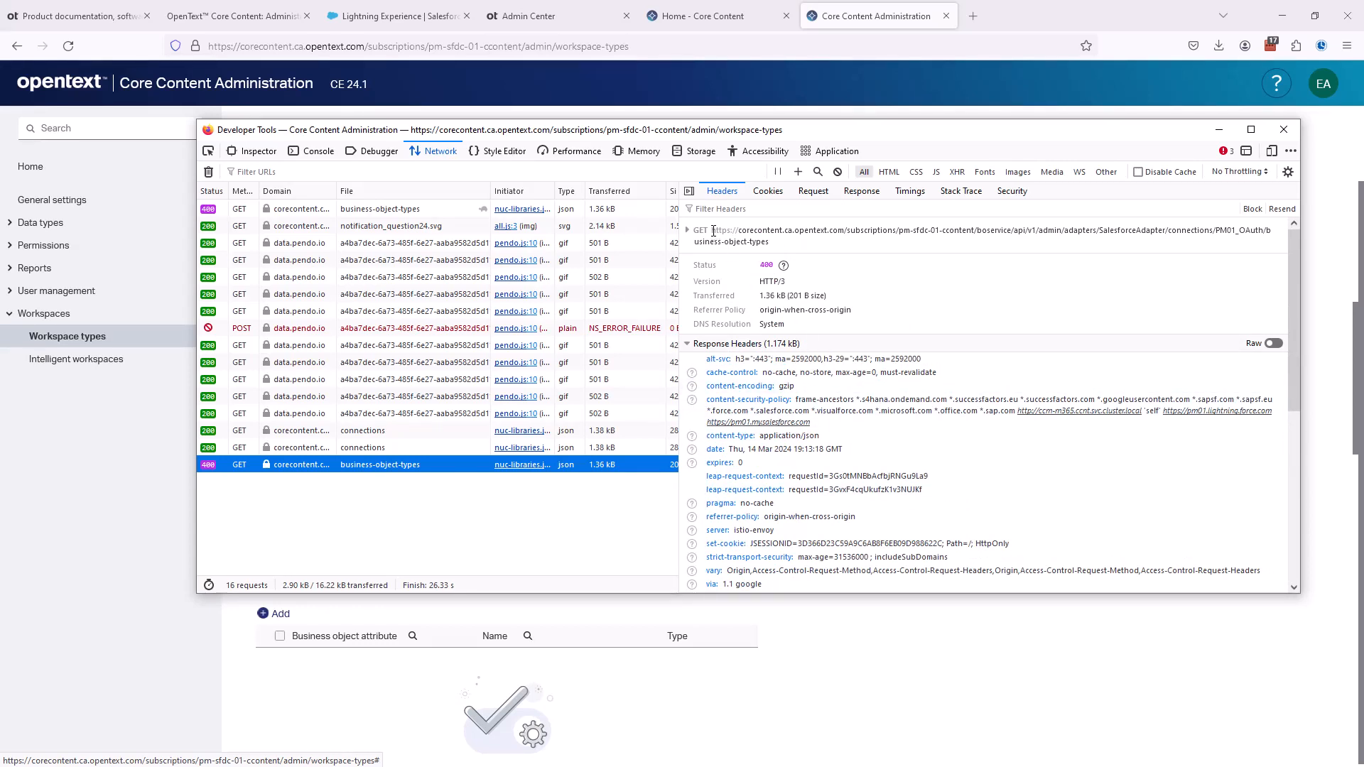
- Copy the business-object-types request URL and open it in a new browser tab to read the response
drag(711, 230, 773, 248)
key(ctrl+c)
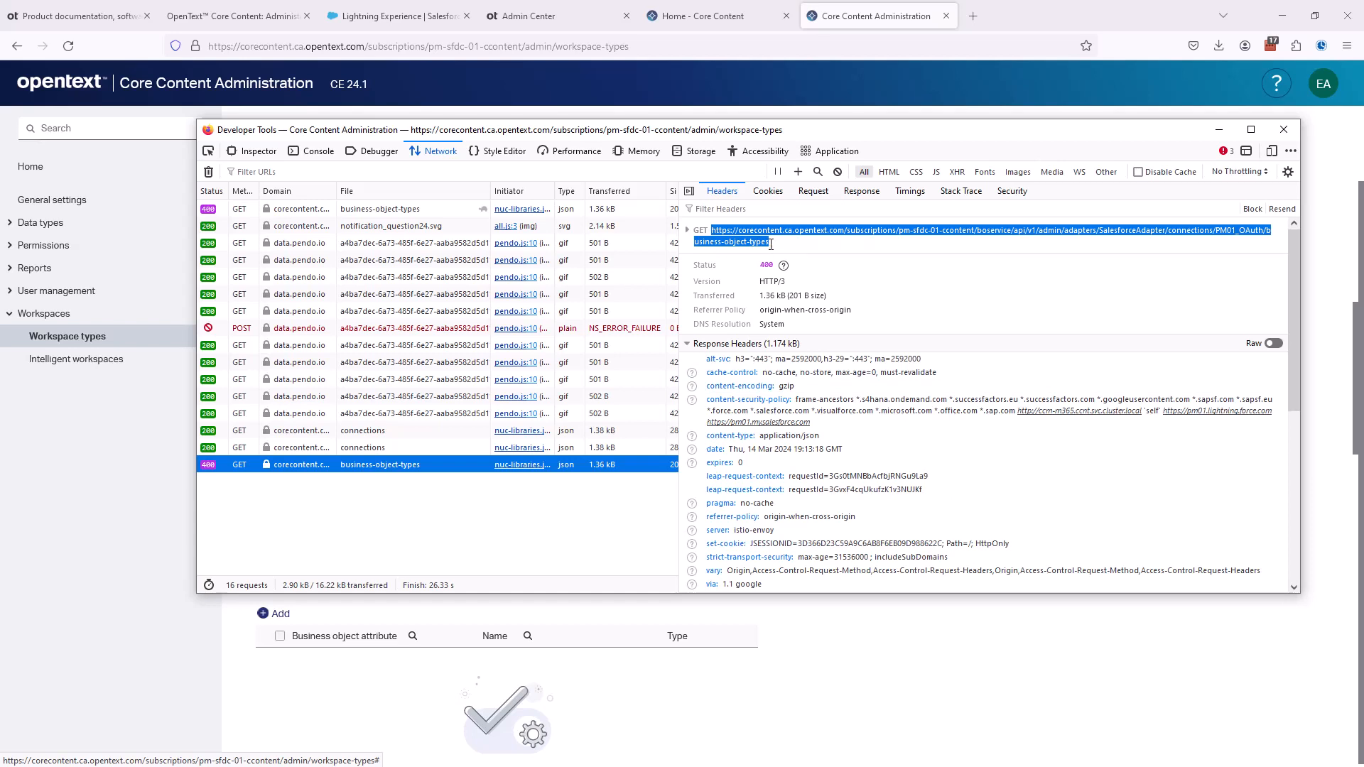
click(974, 20)
click(974, 17)
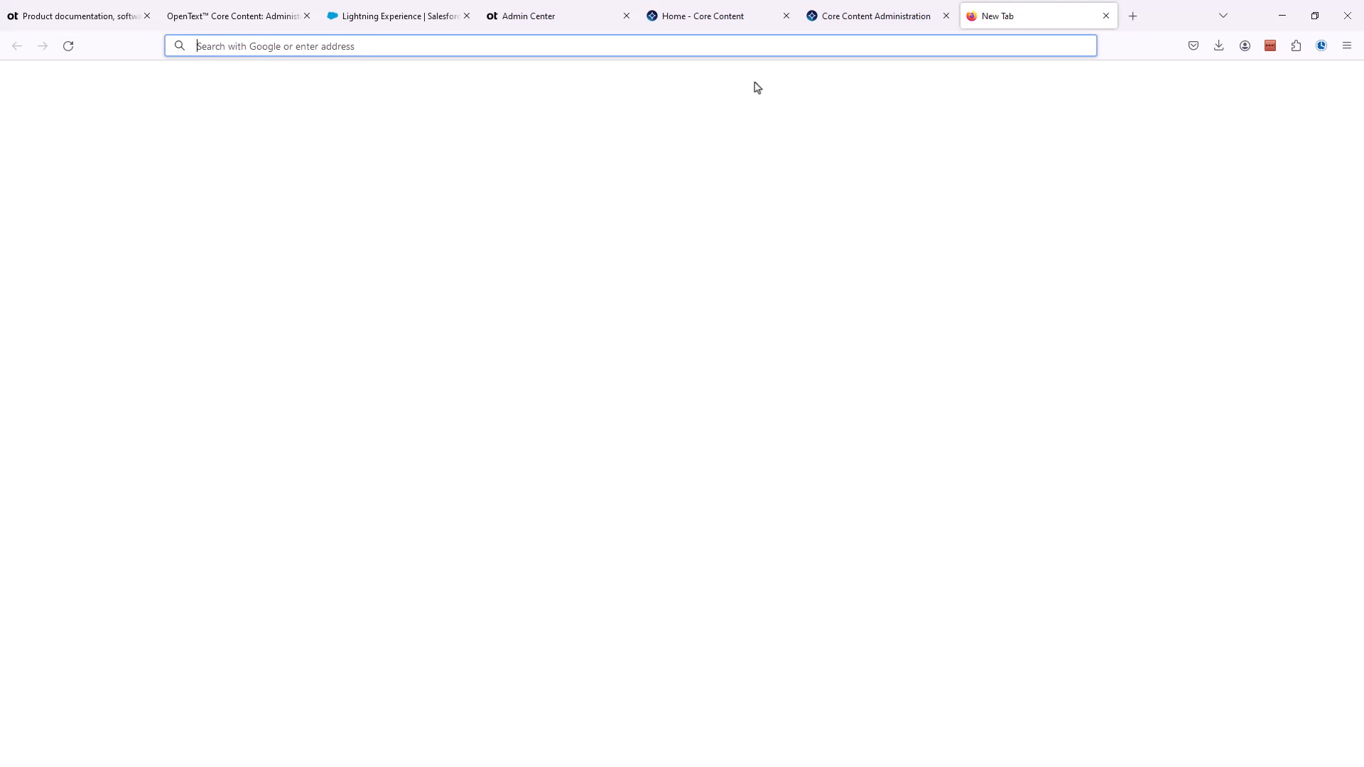
key(ctrl+v)
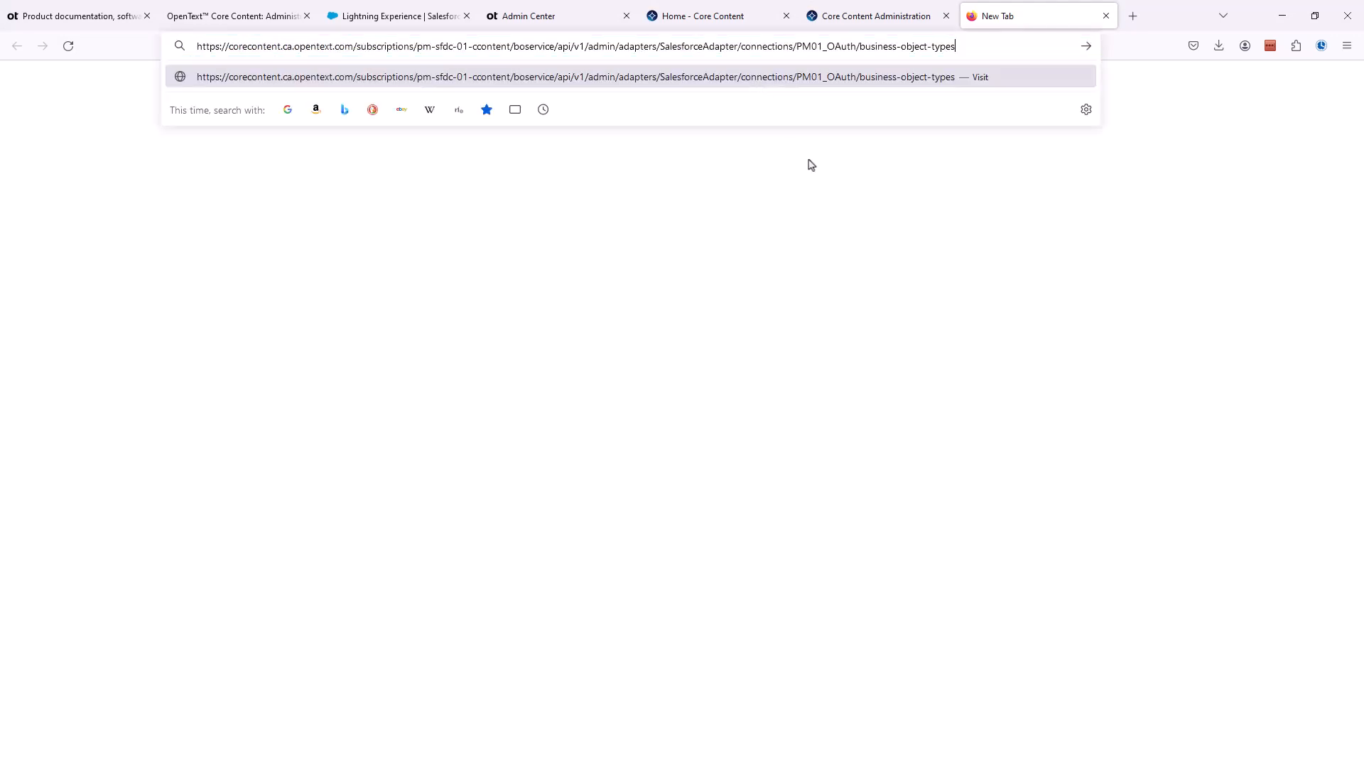
key(Return)
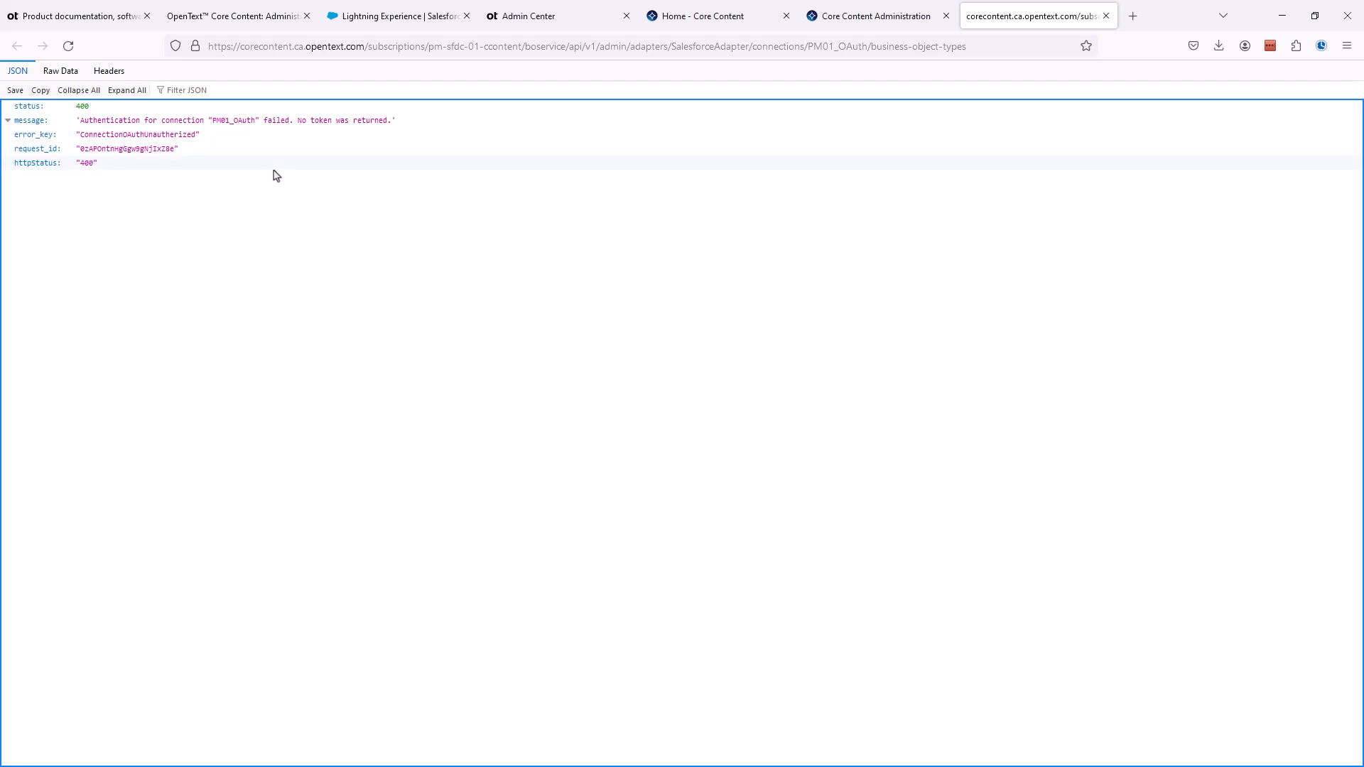
- Switch to Admin Center and open the PM01_OAuth connection from the PM-SFDC-01 tenant's connections
click(710, 22)
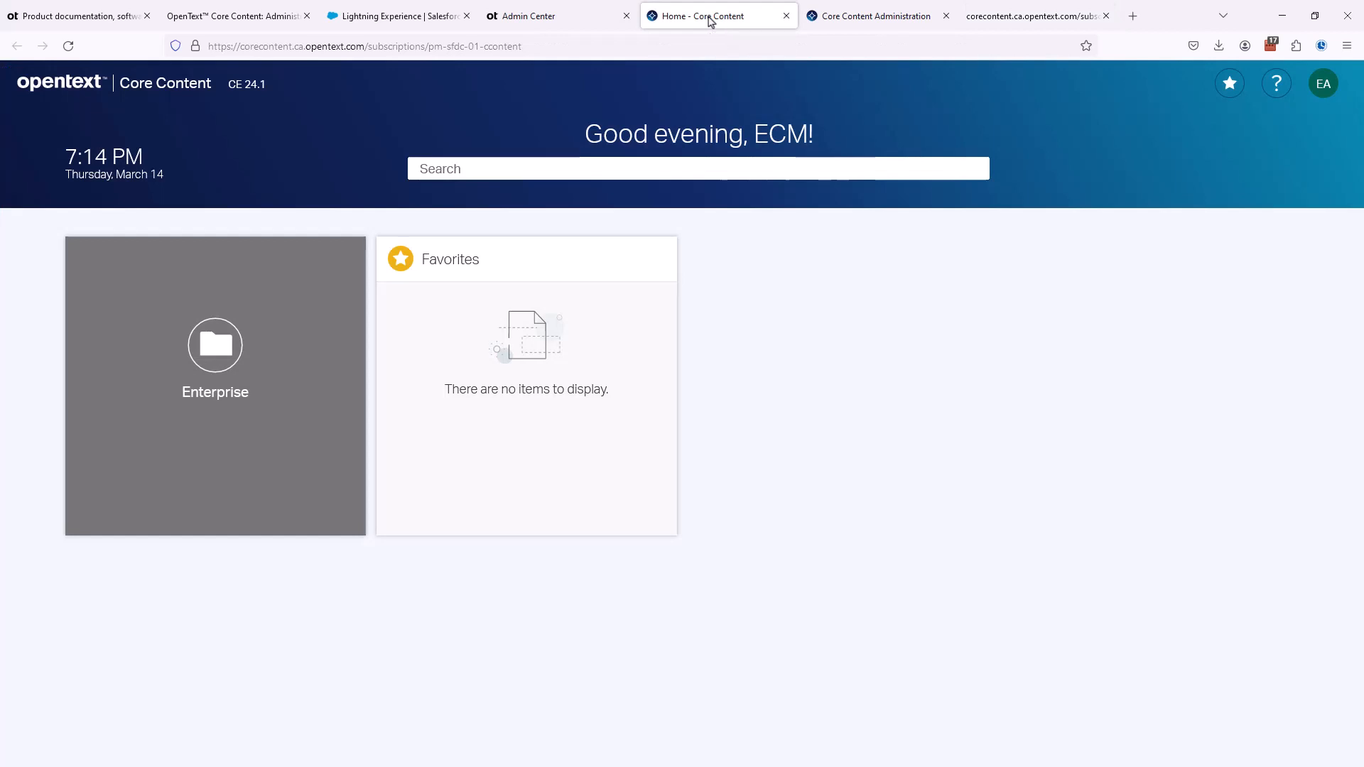
click(607, 21)
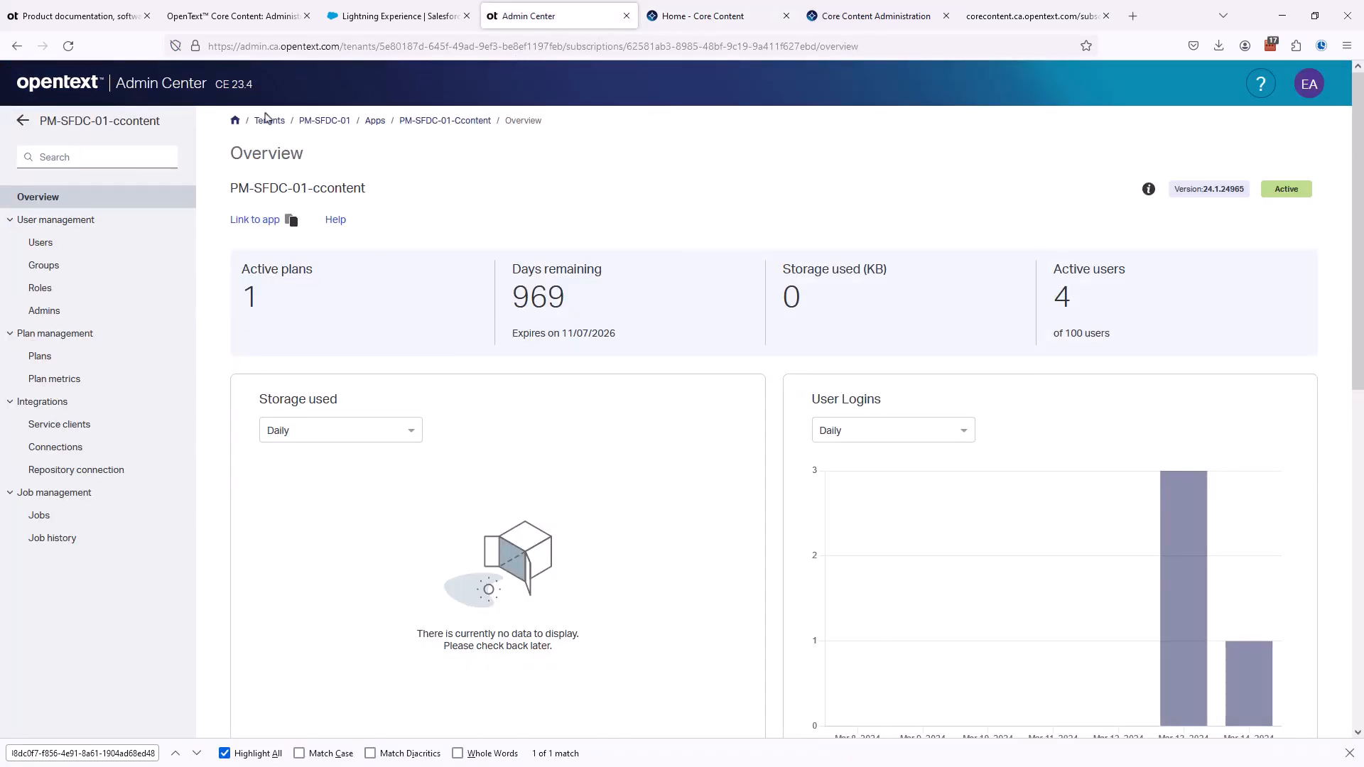
click(235, 123)
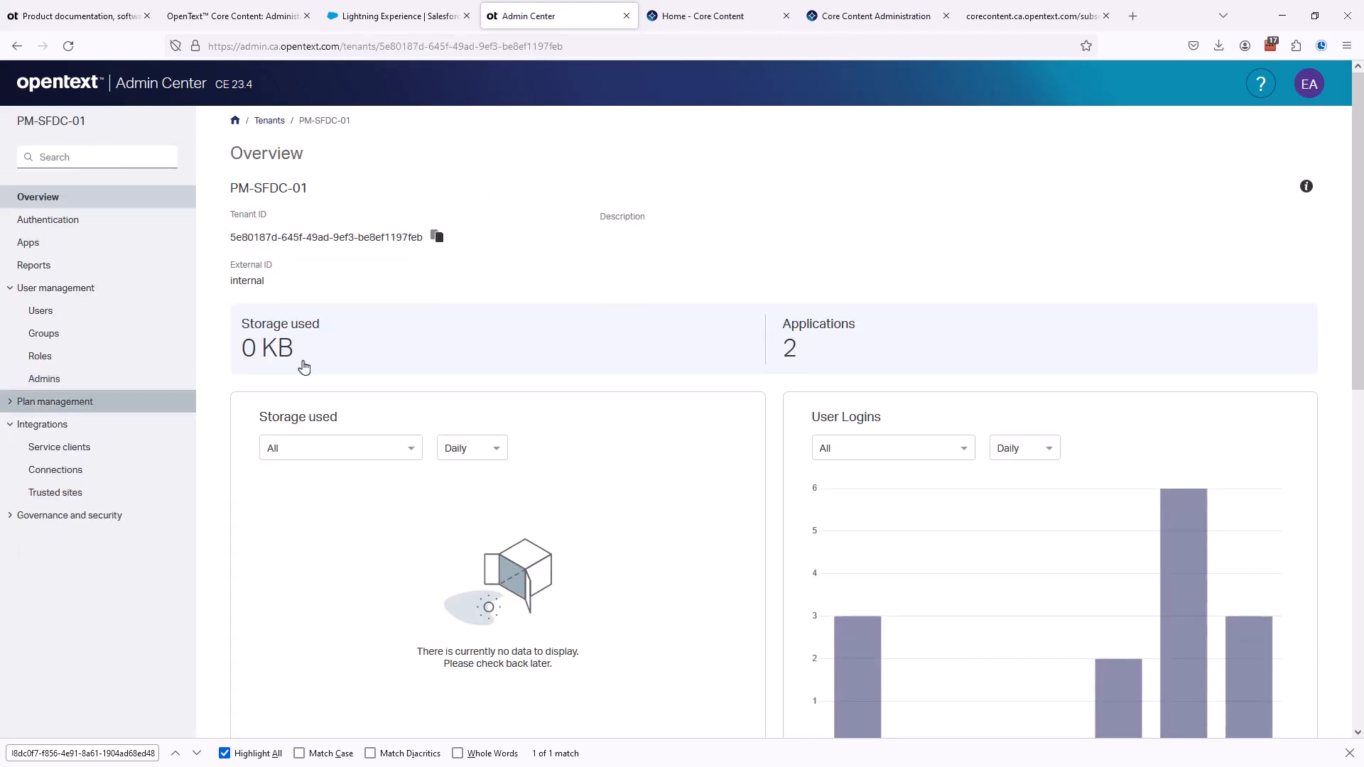
click(64, 479)
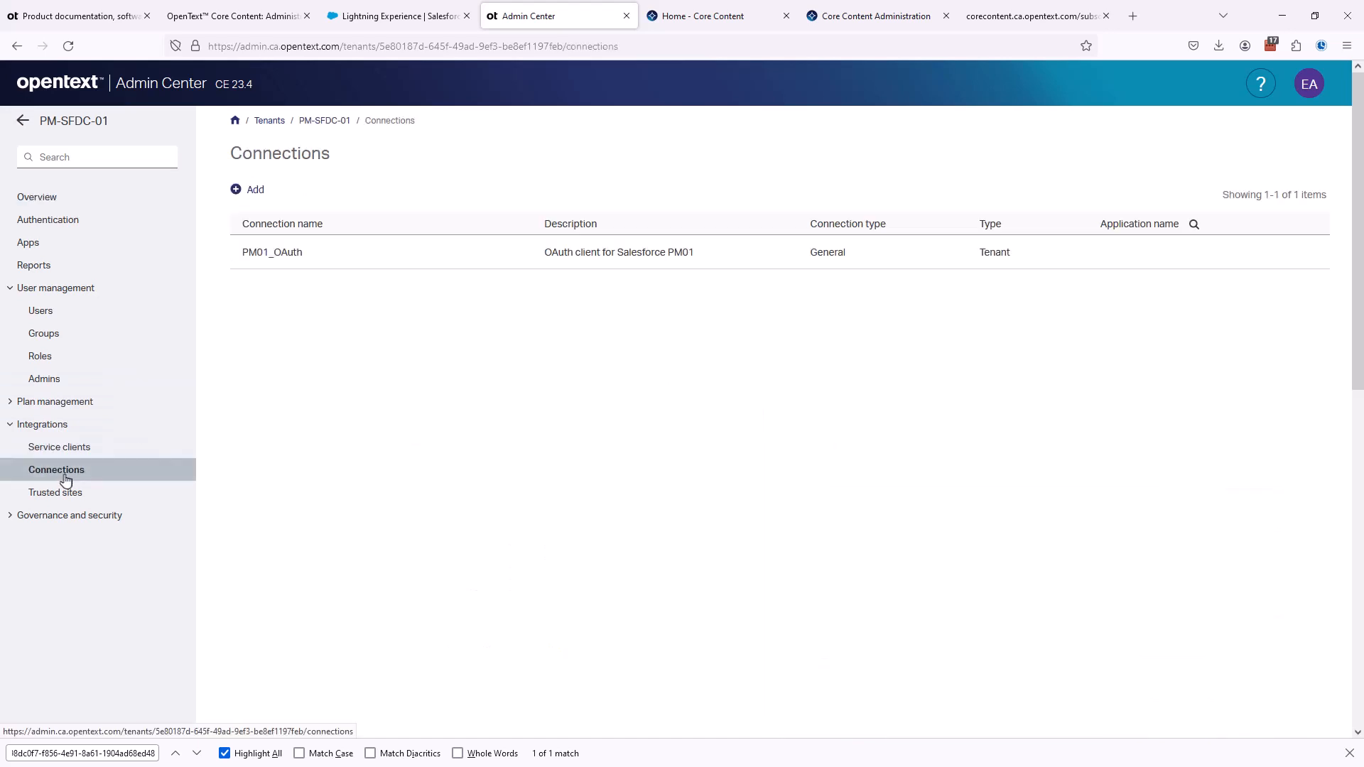
click(289, 254)
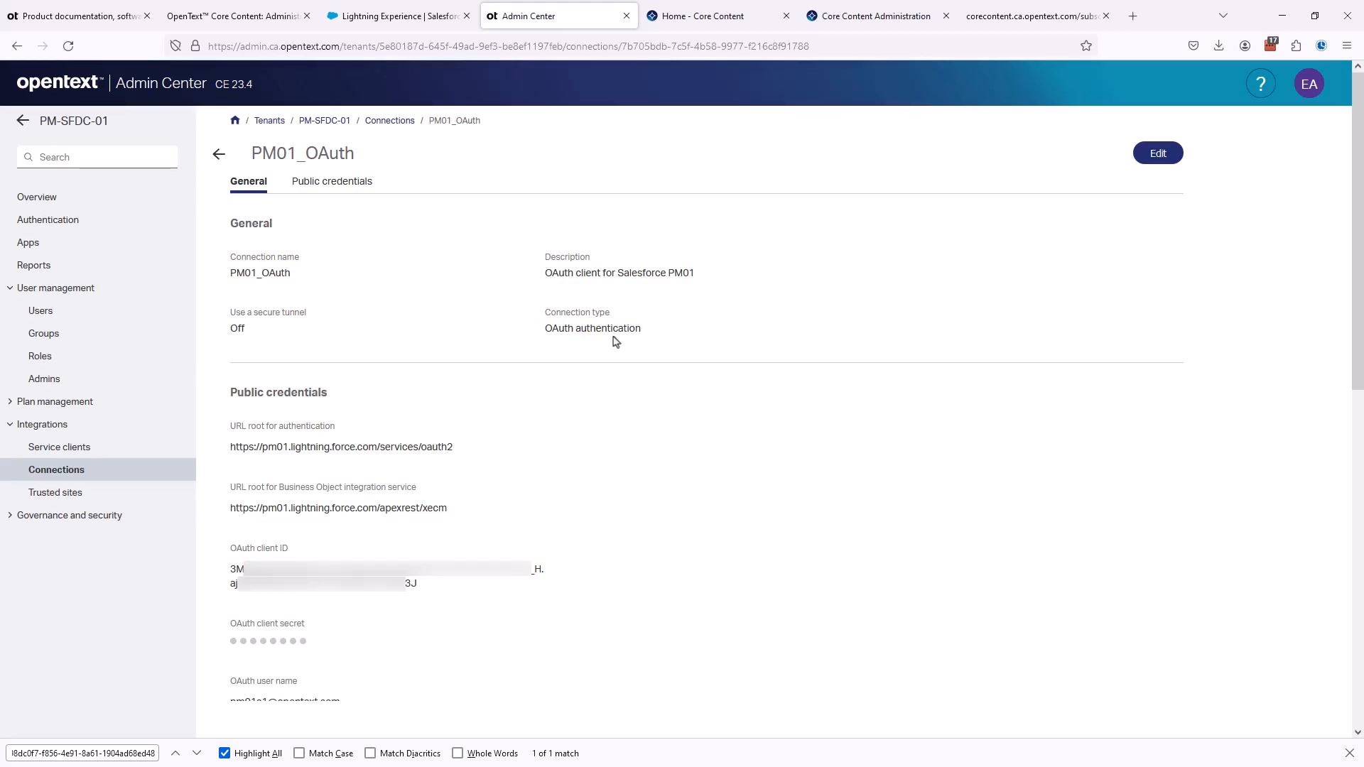
- Check the PM01_OAuth connection's URL roots against the formats in guide section 6.4 on configuring an OAuth authentication connection
click(249, 19)
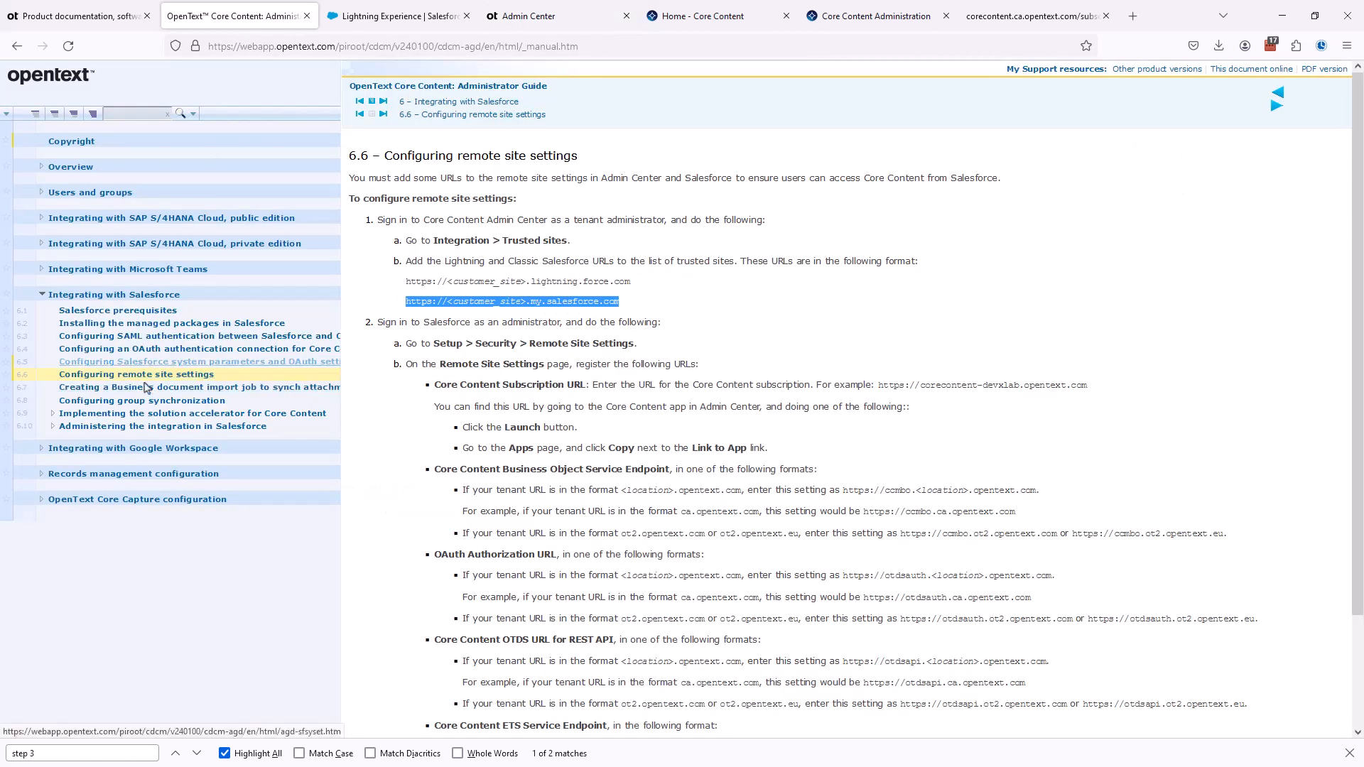
click(160, 376)
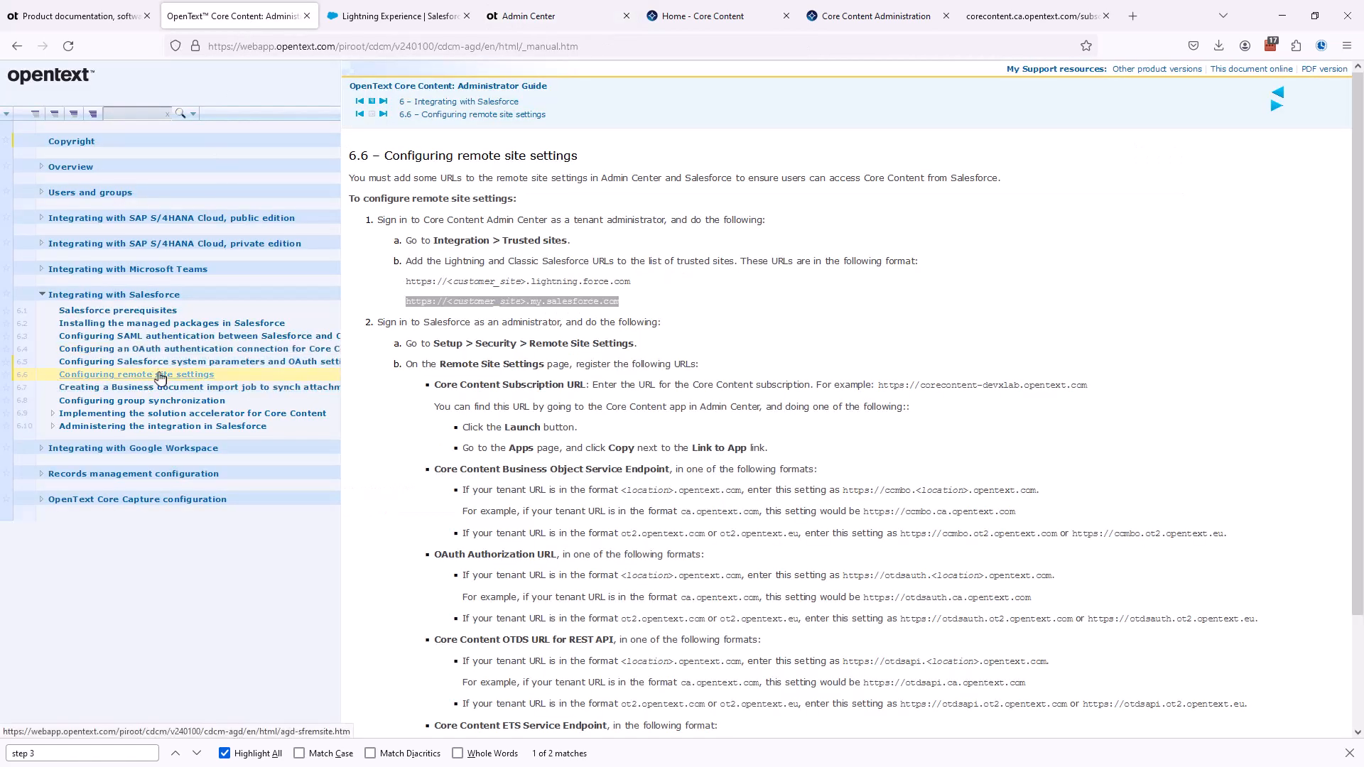
click(162, 350)
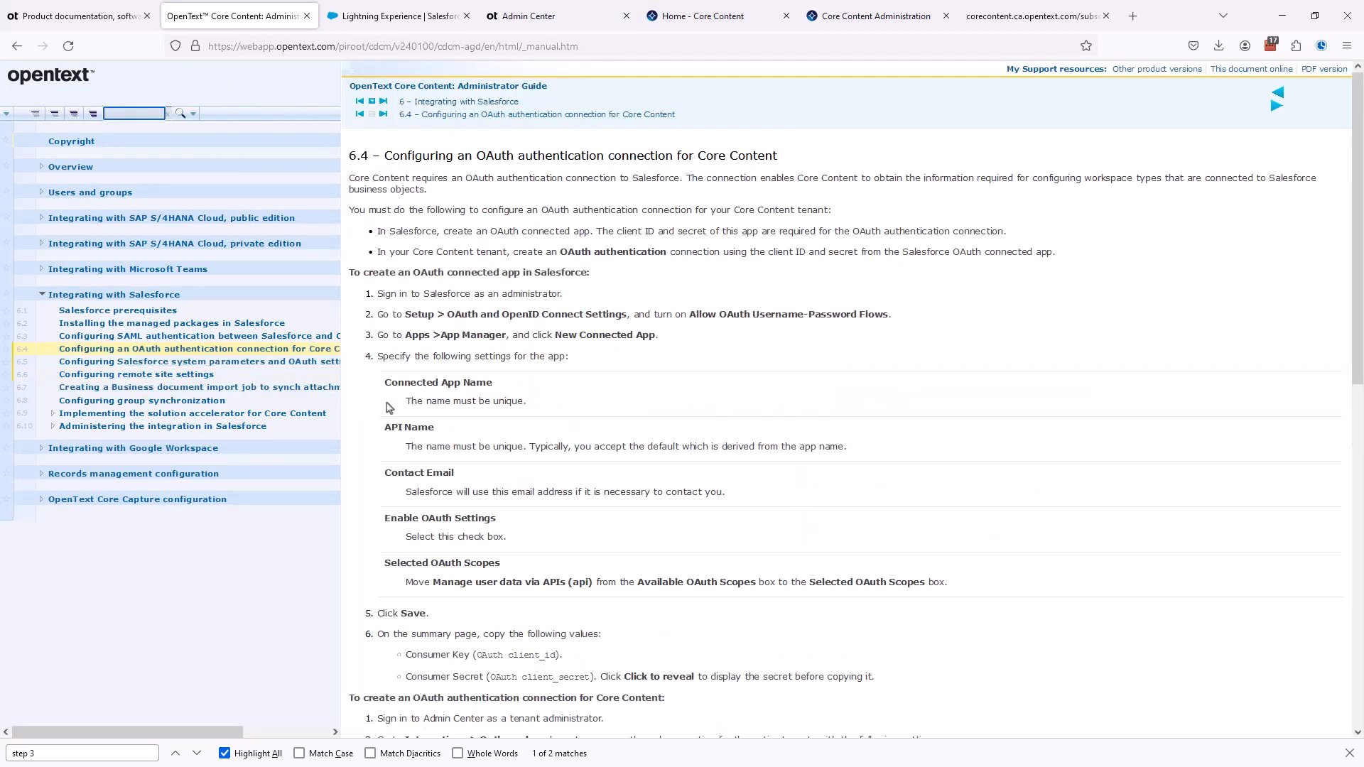
scroll(469, 391, down, 2)
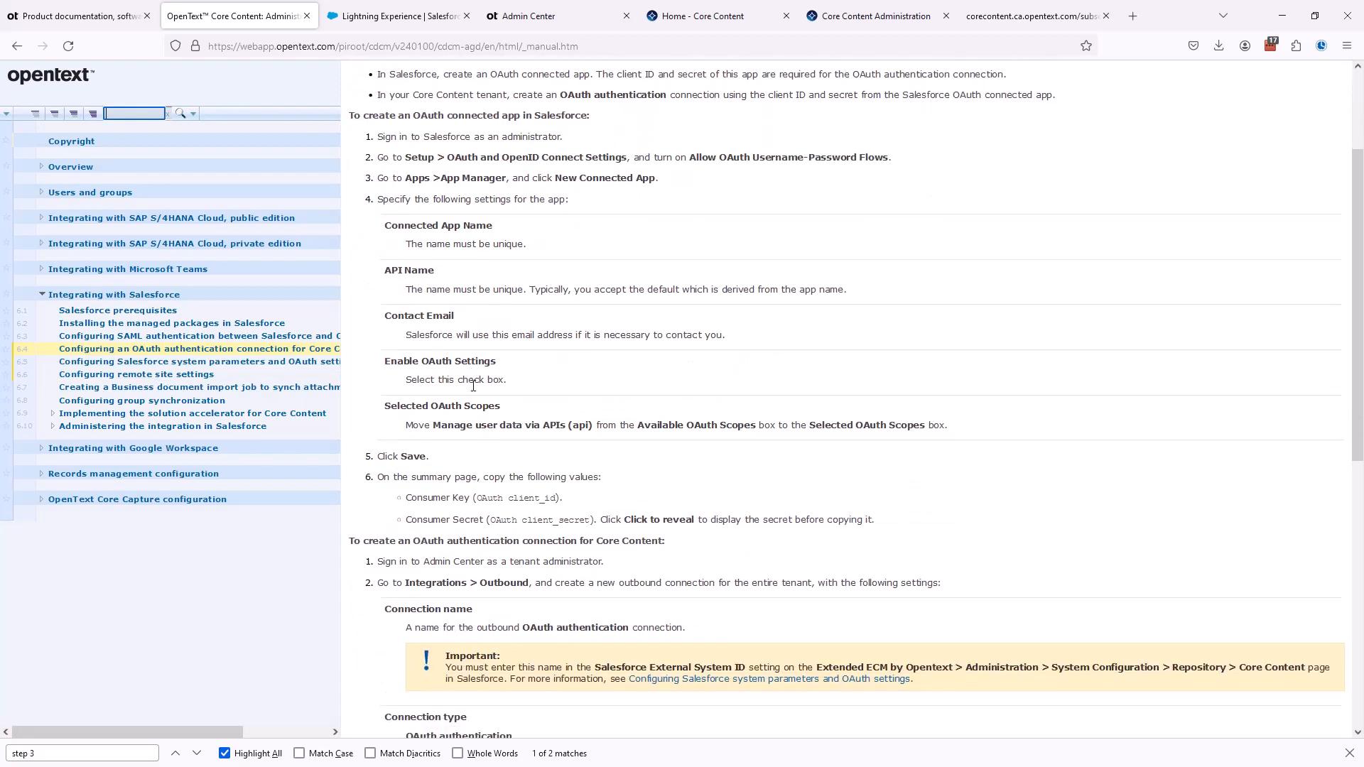
scroll(473, 386, down, 3)
scroll(474, 391, down, 1)
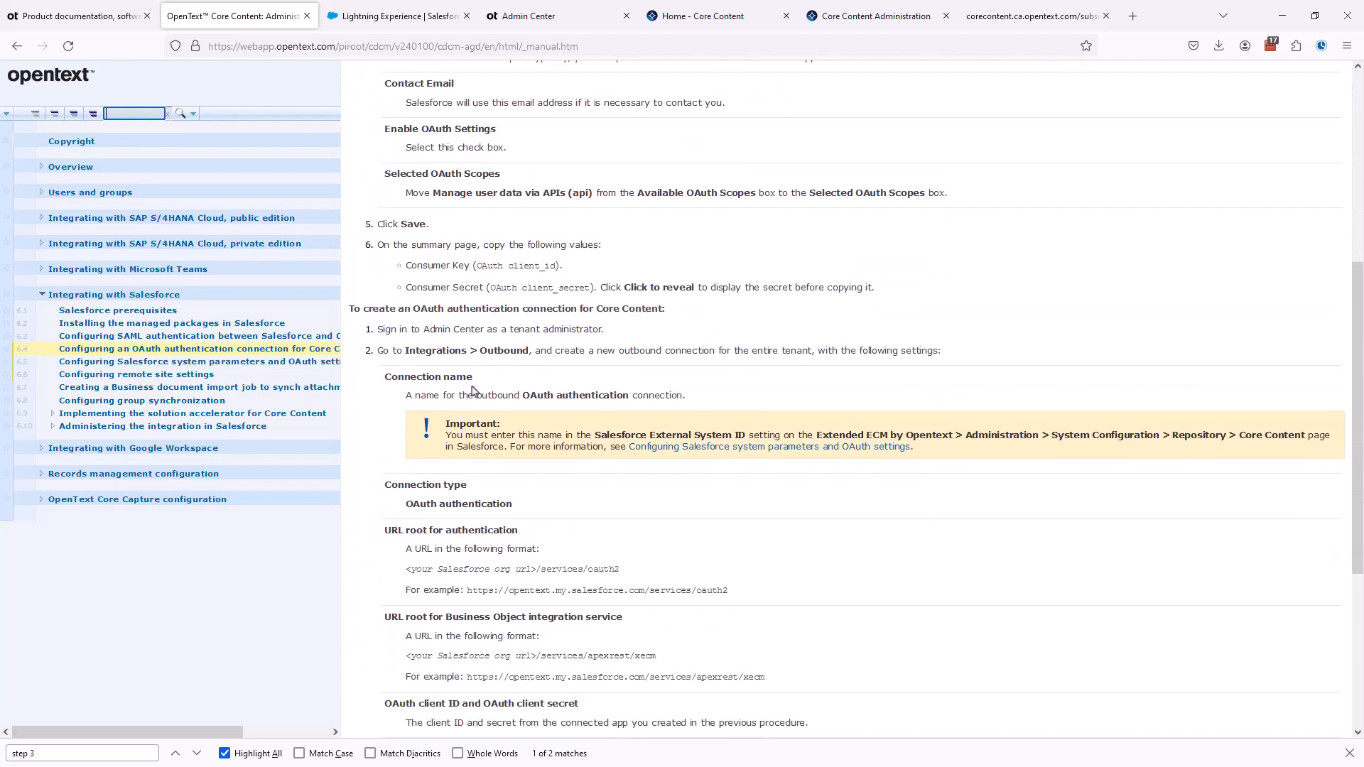
scroll(471, 387, down, 2)
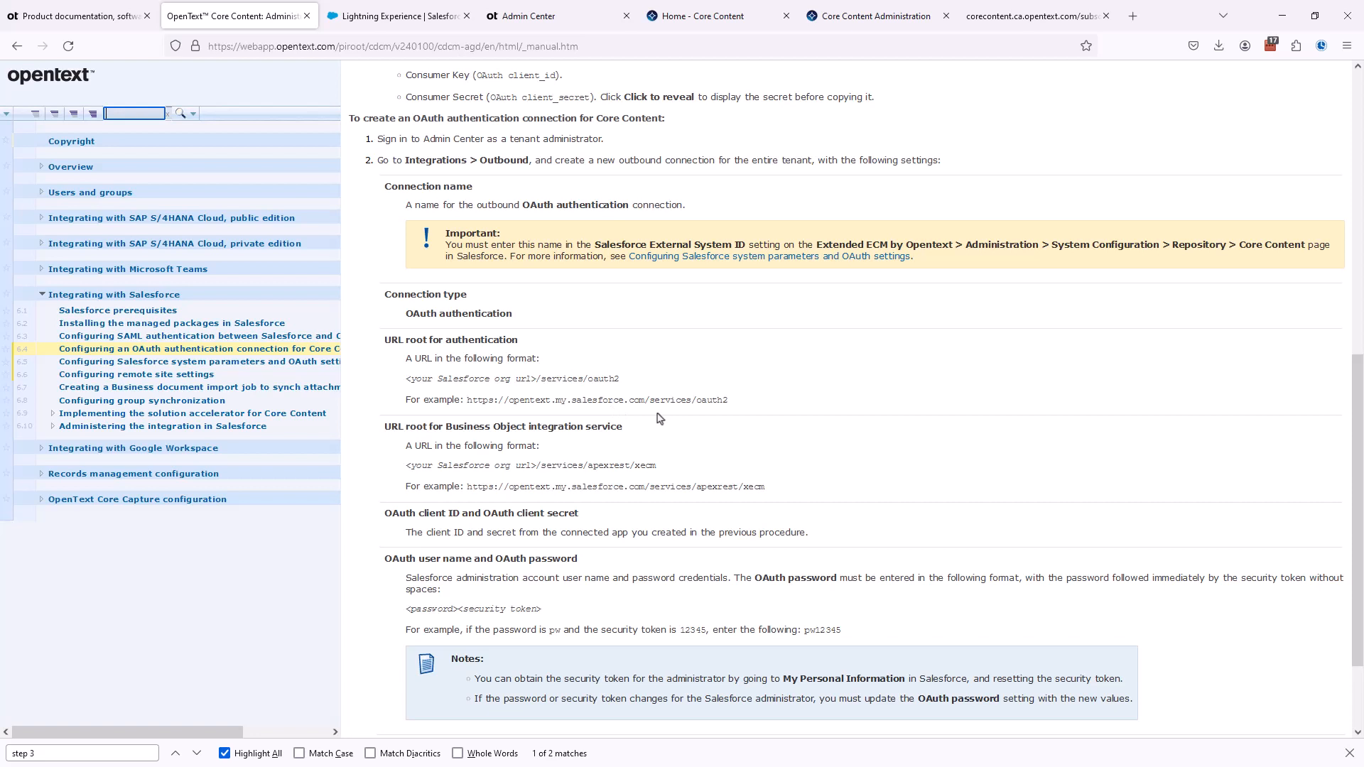
click(528, 17)
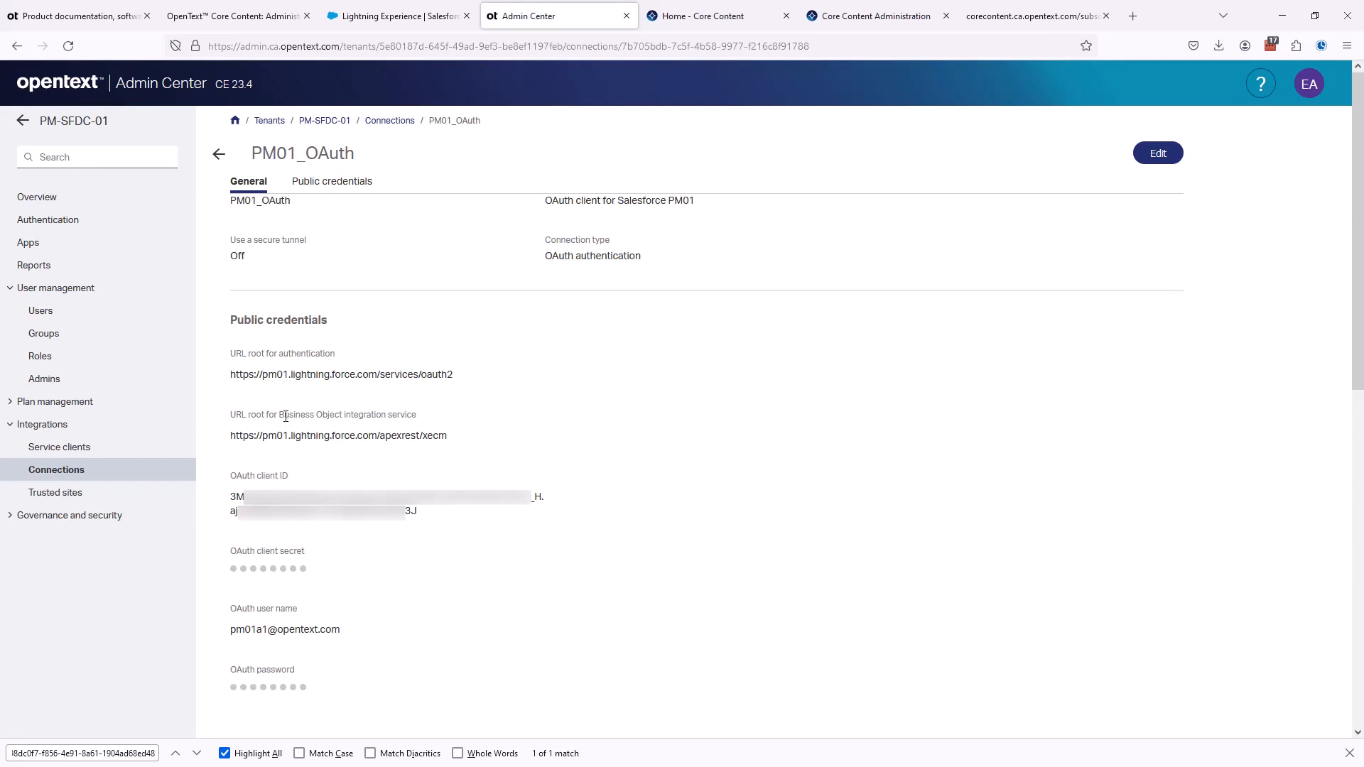
drag(291, 374, 377, 377)
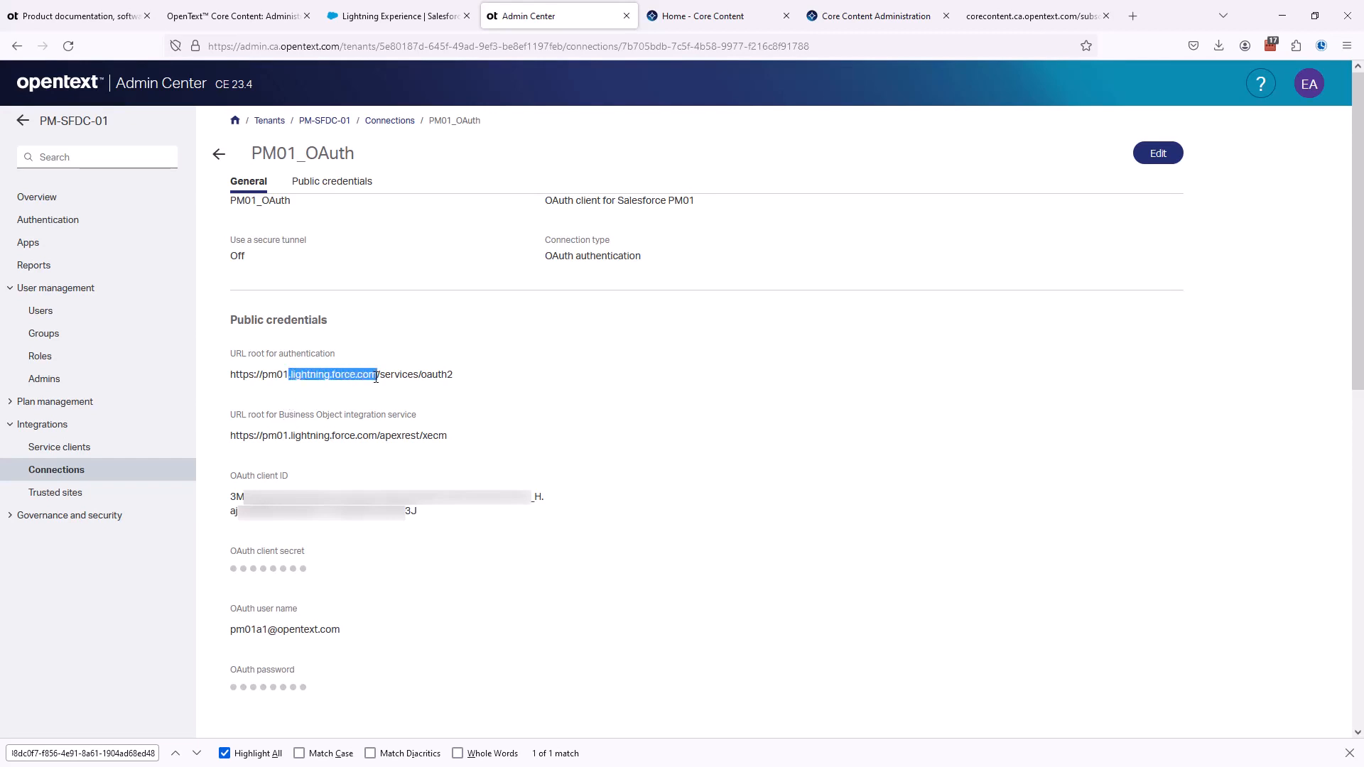
click(351, 389)
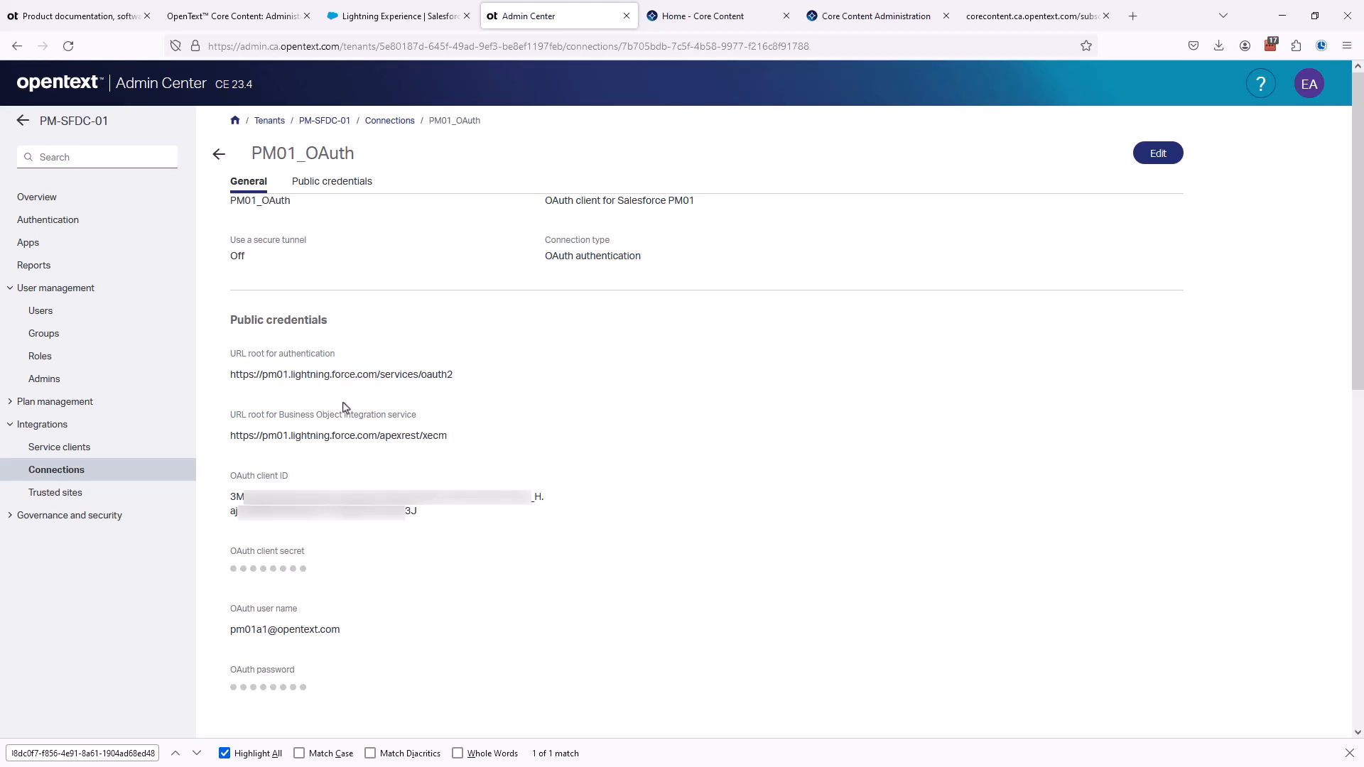
click(1158, 154)
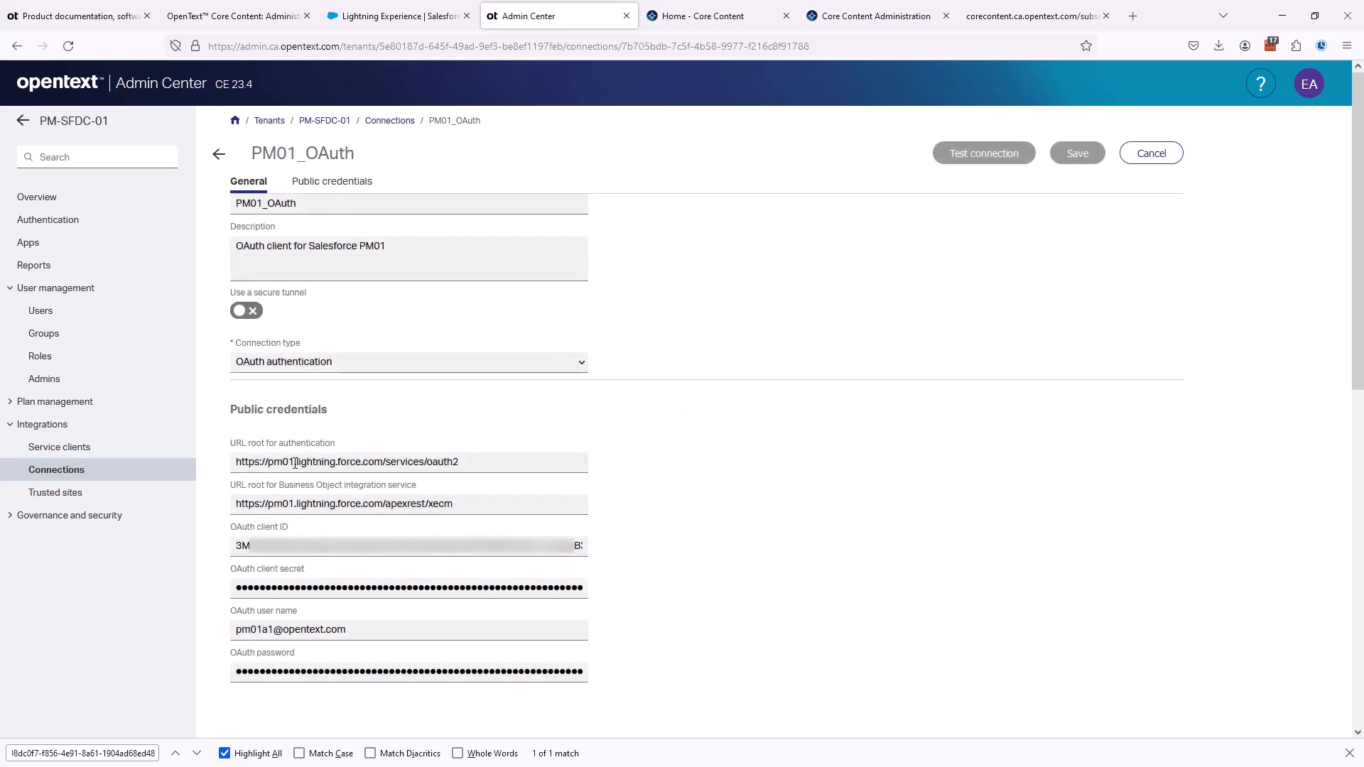
drag(295, 463, 502, 458)
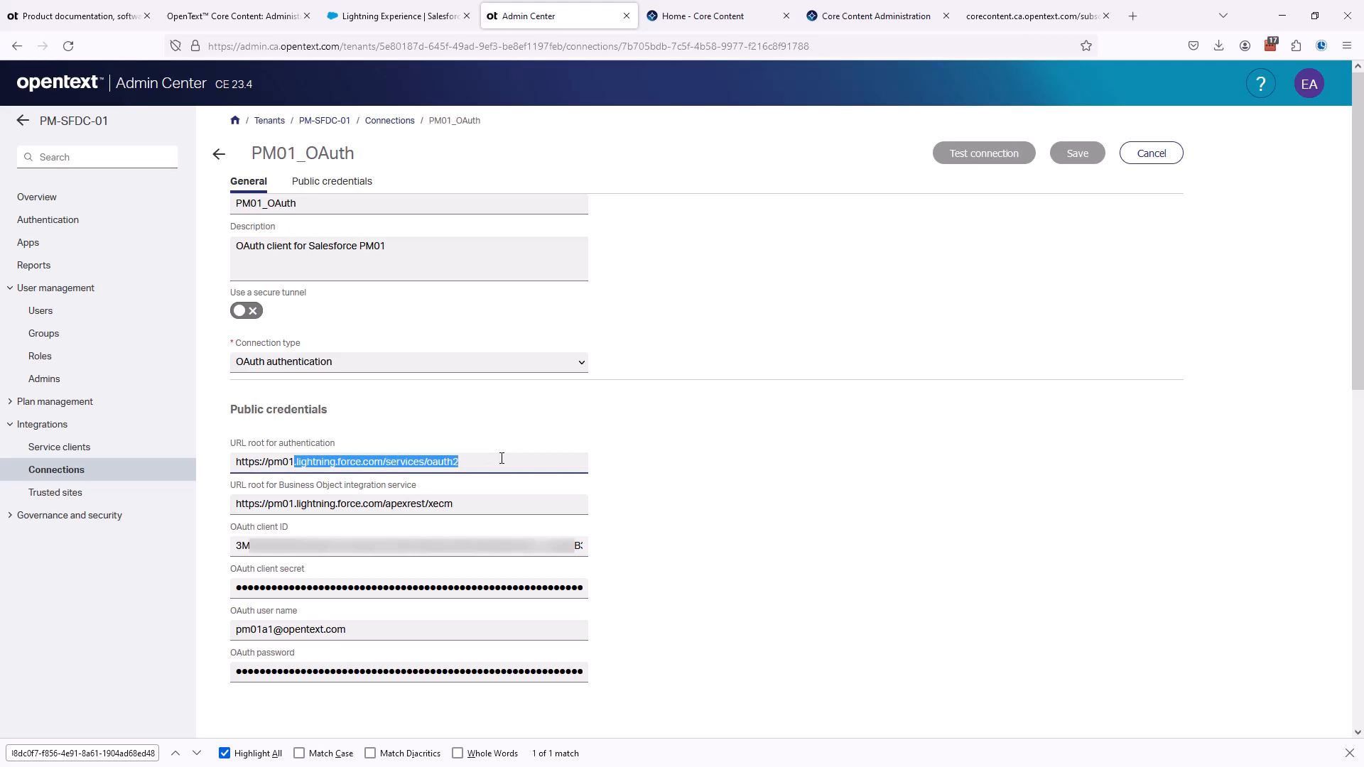
key(BackSpace)
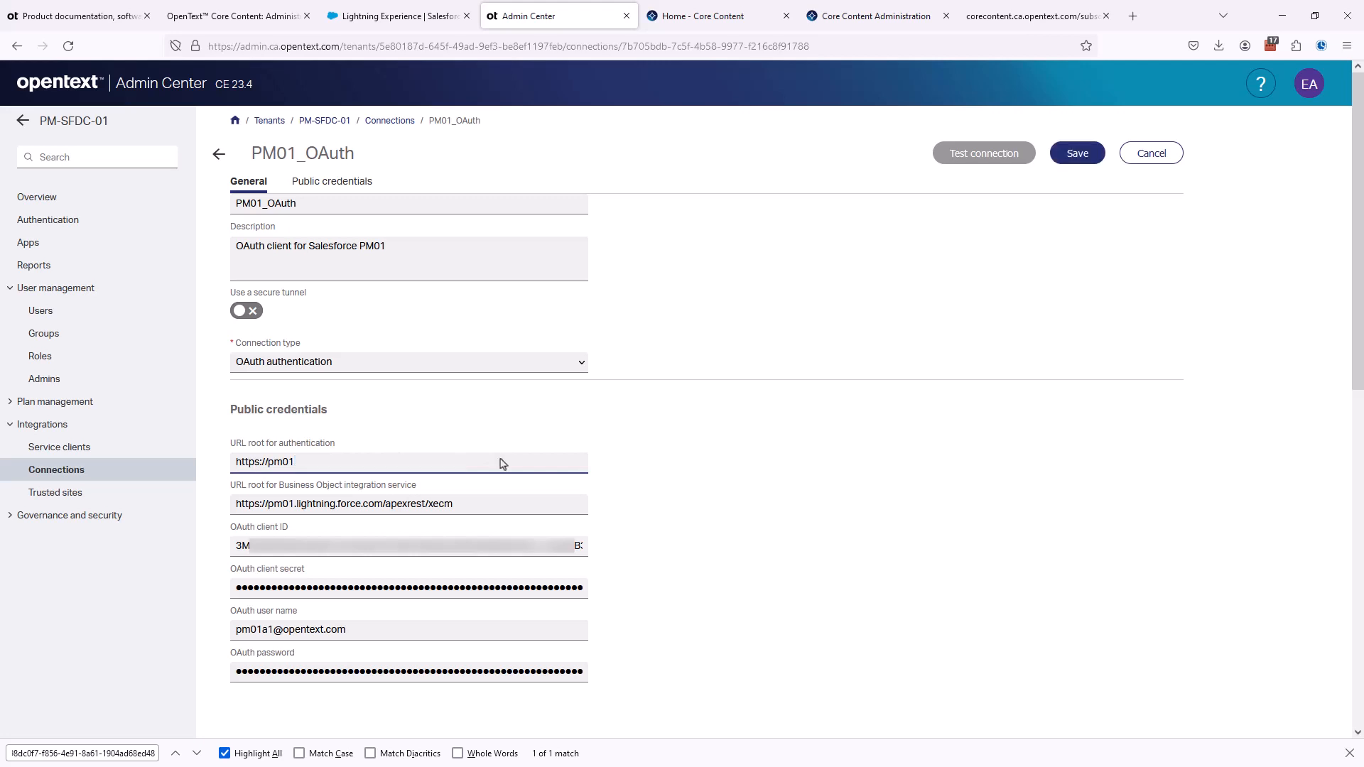
click(245, 22)
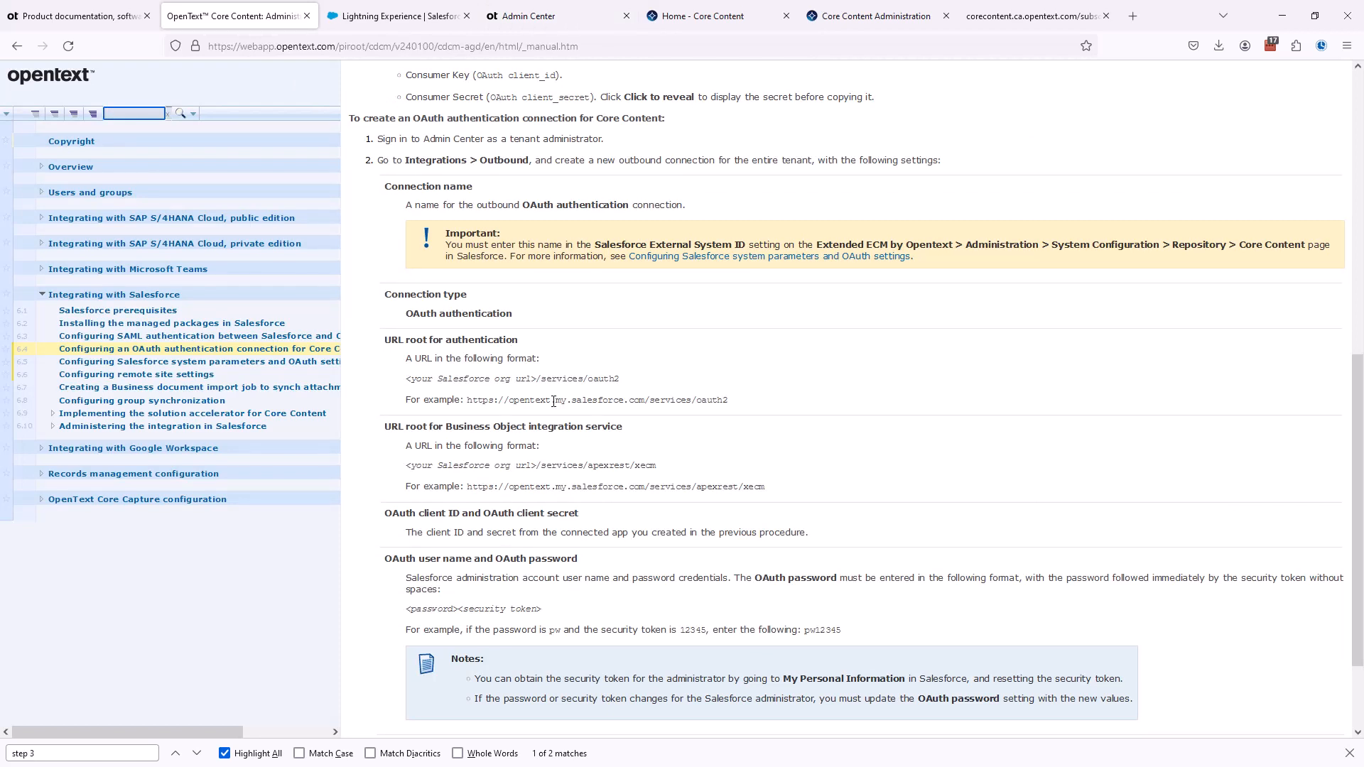
drag(554, 401, 735, 402)
key(ctrl+c)
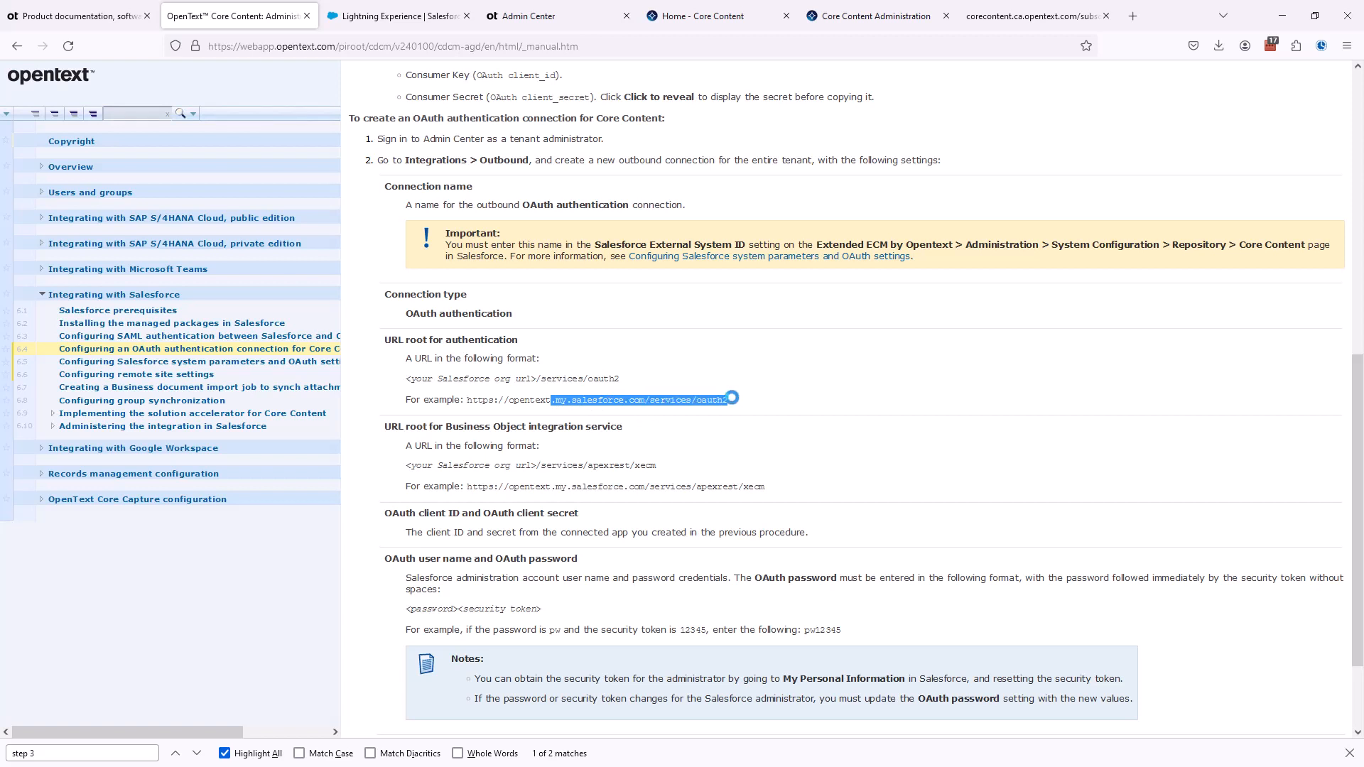
click(547, 15)
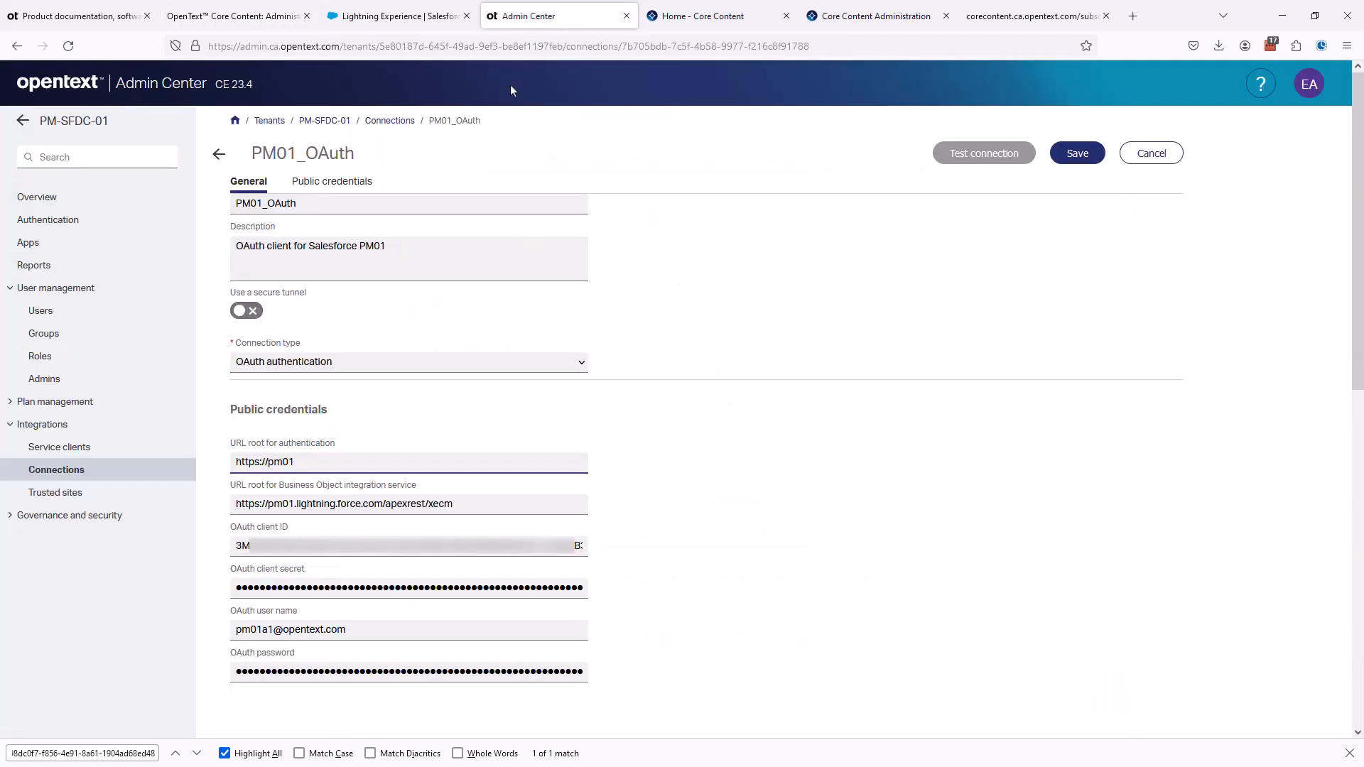
click(308, 462)
key(ctrl+v)
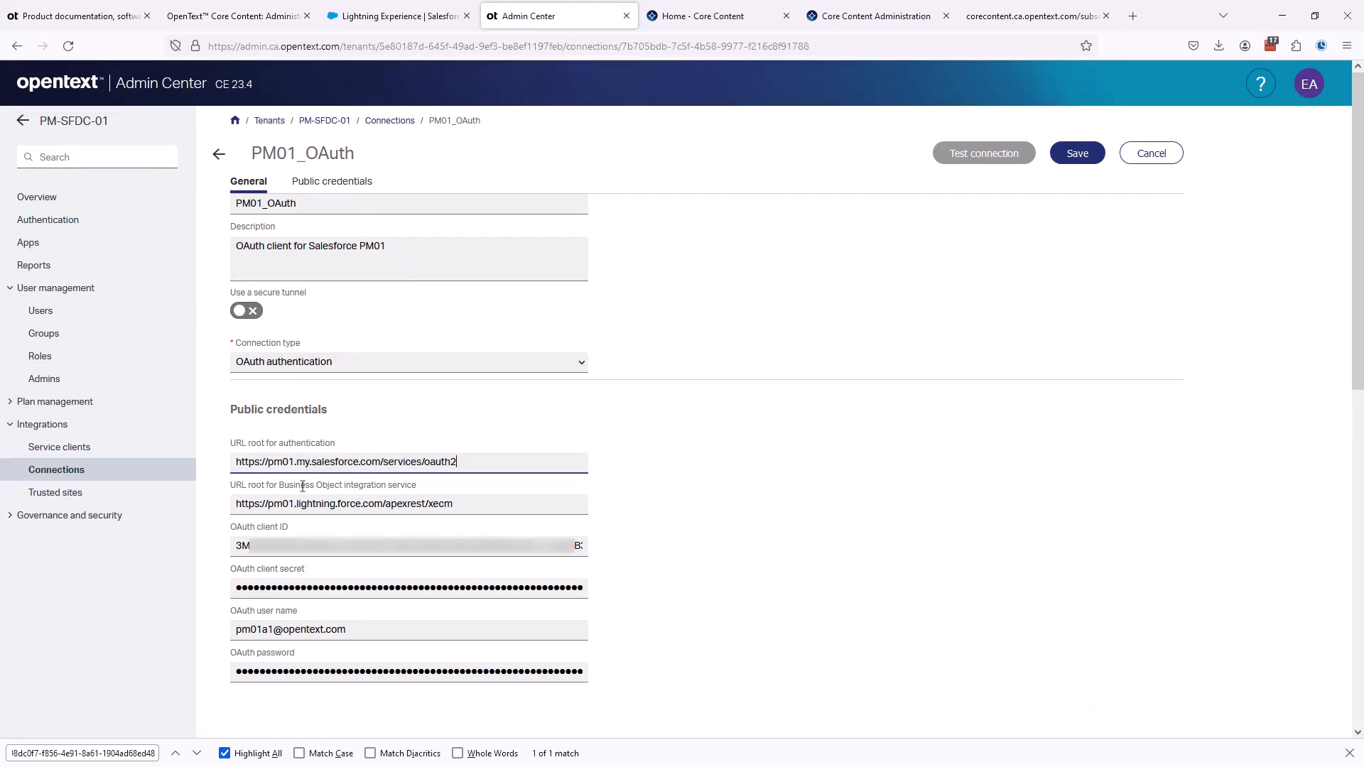
drag(295, 505, 456, 507)
key(ctrl+Tab)
drag(553, 489, 767, 492)
key(ctrl+c)
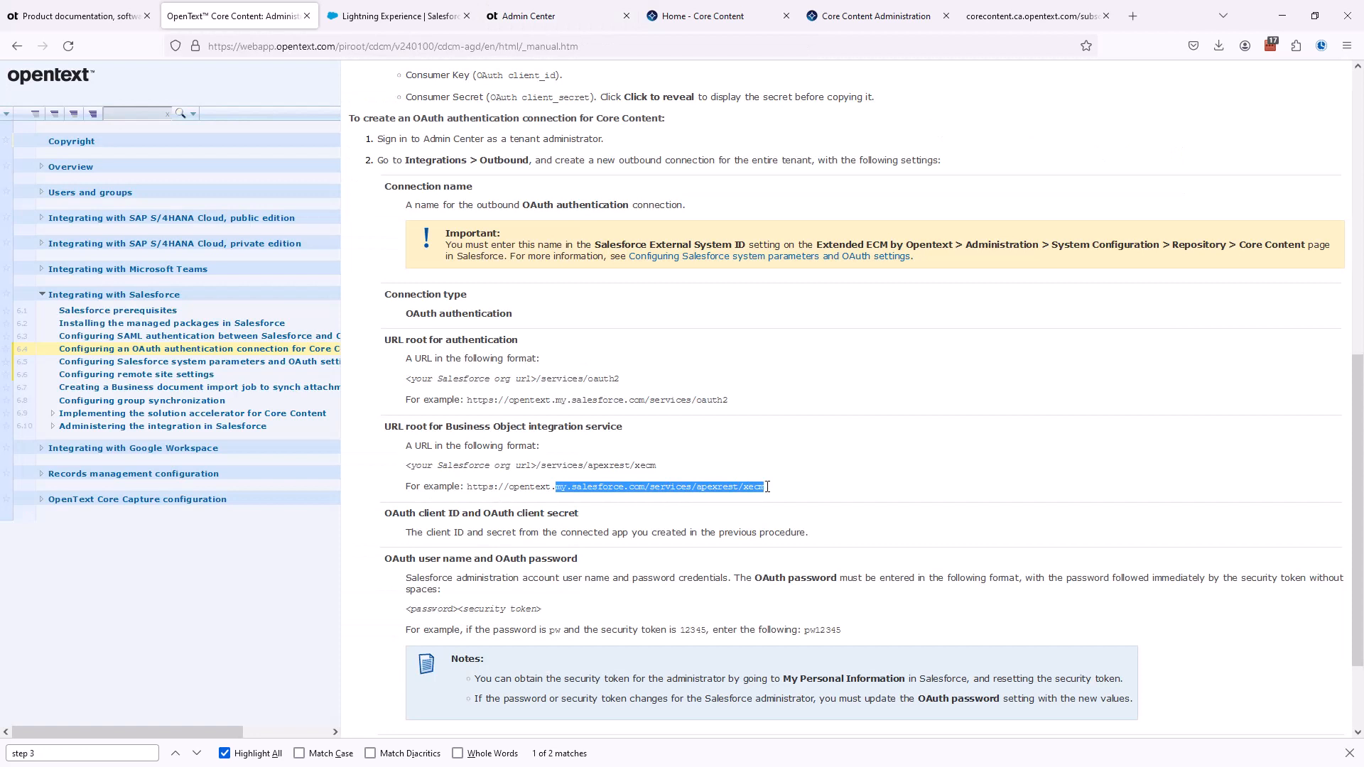
click(529, 17)
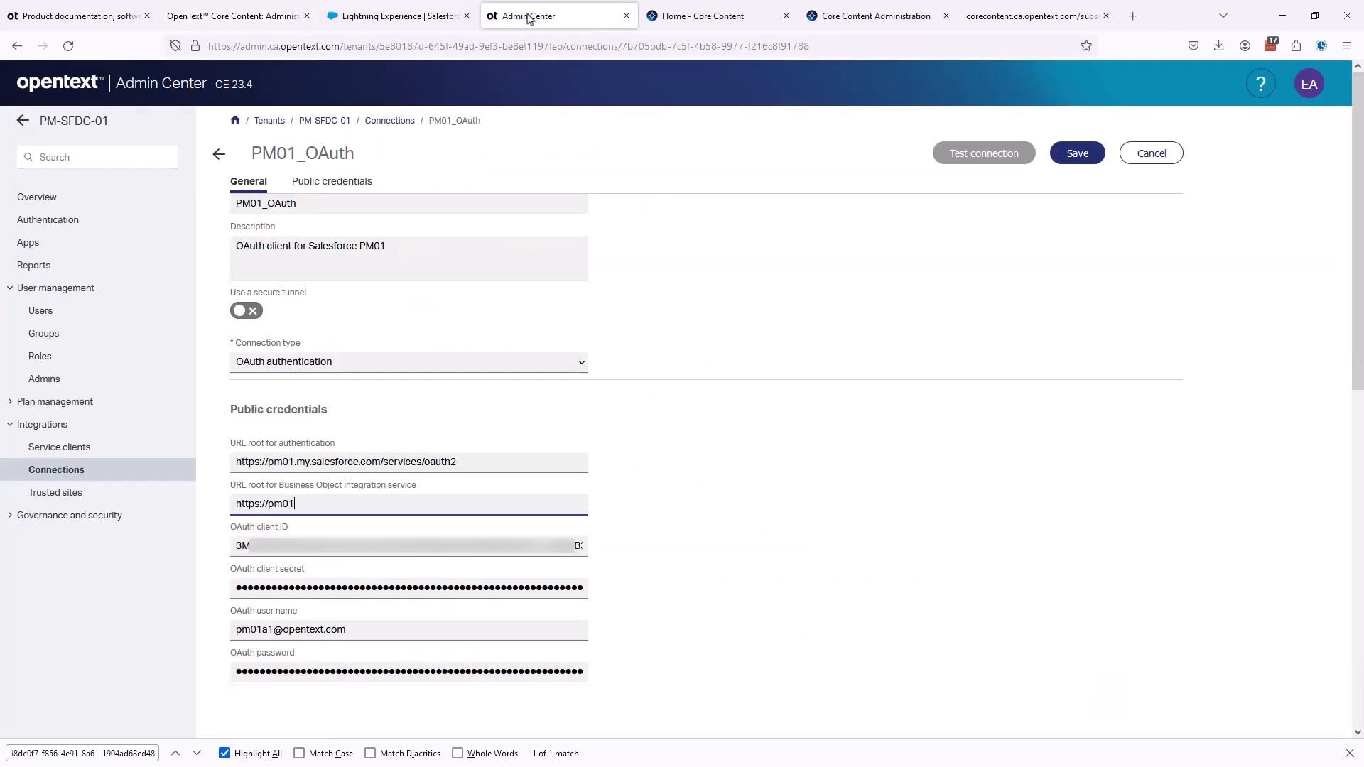
key(ctrl+v)
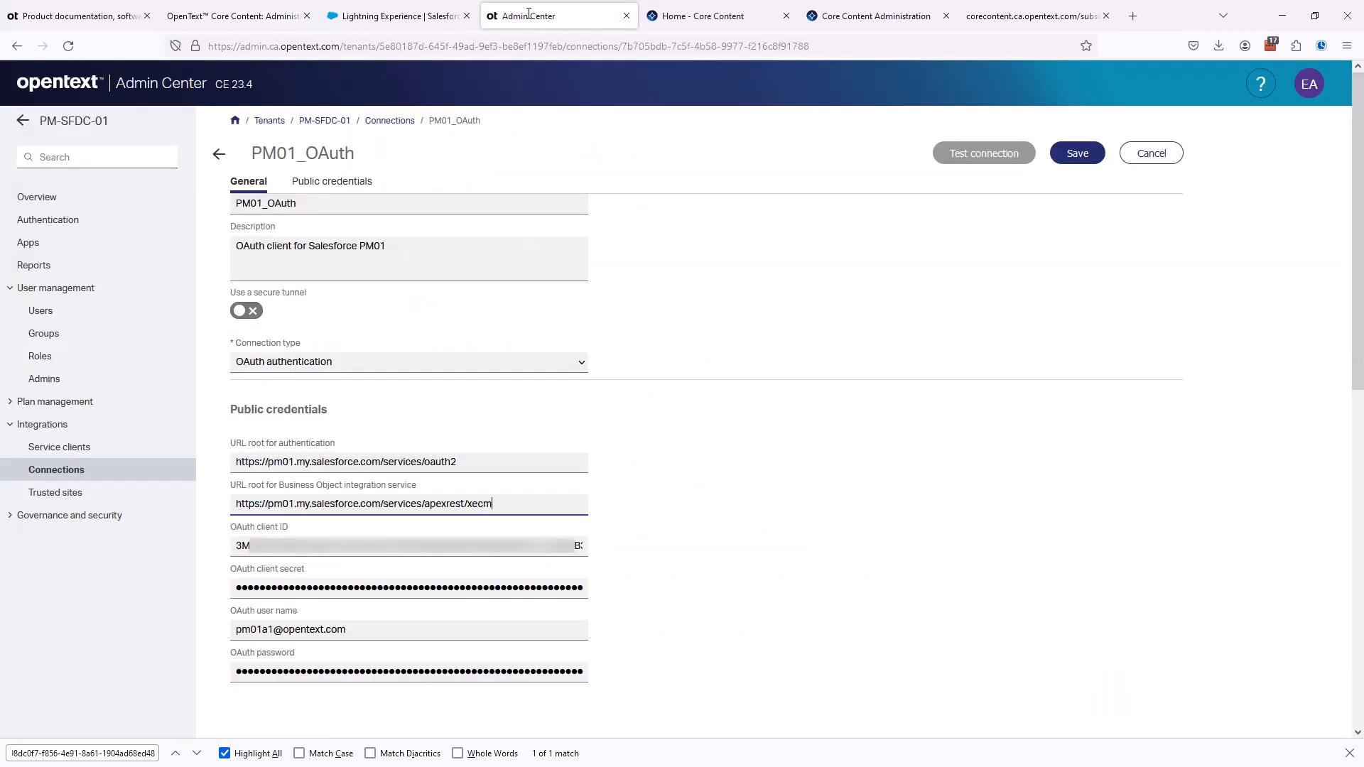
click(649, 495)
click(1069, 154)
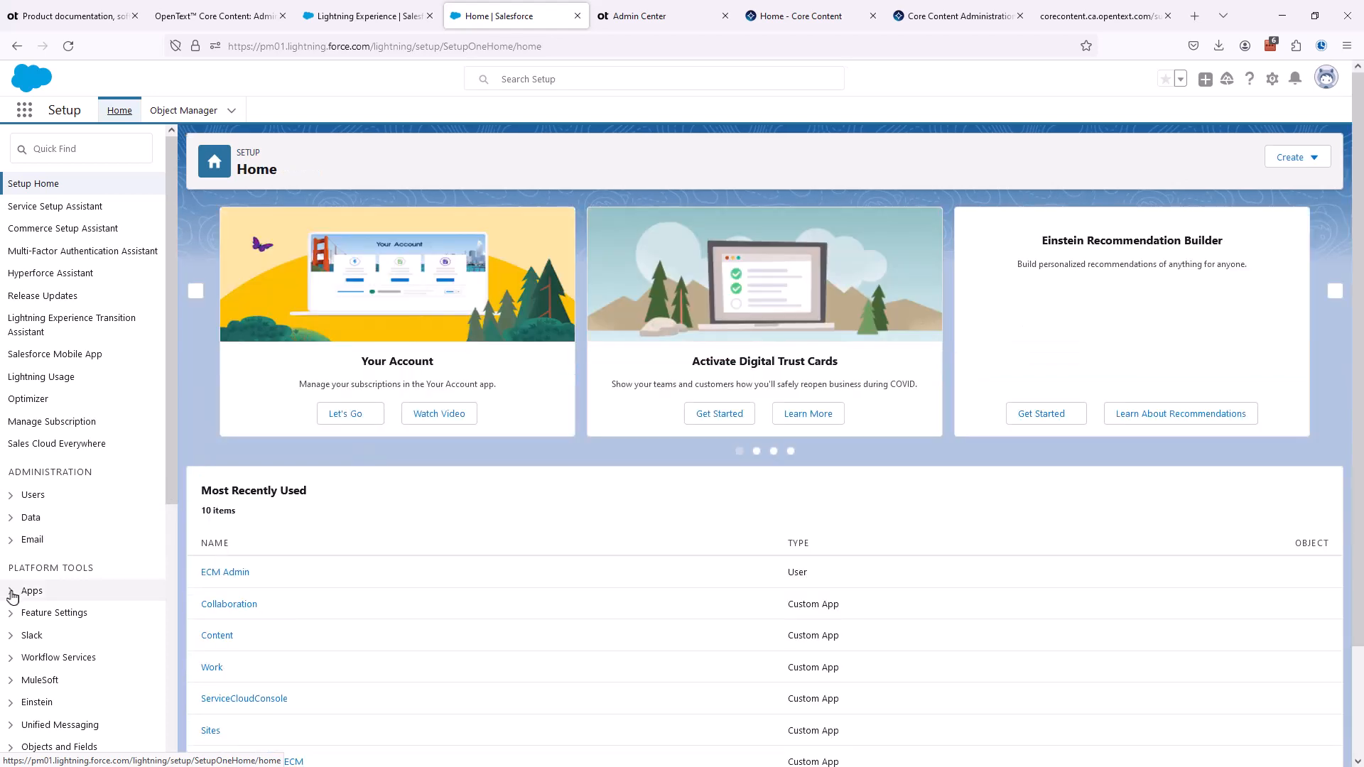
- View the PM01_OAuth connected app from the App Manager in Salesforce Setup
click(12, 595)
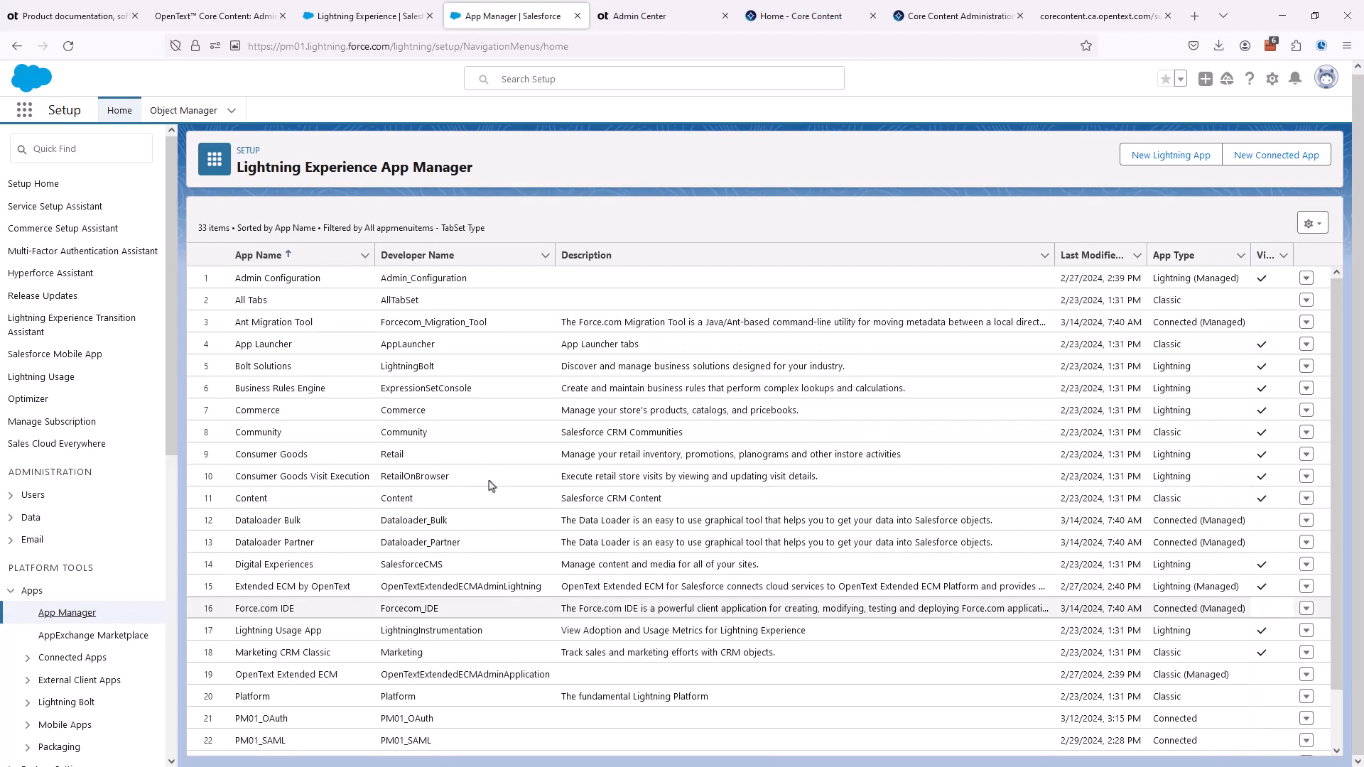
click(1307, 719)
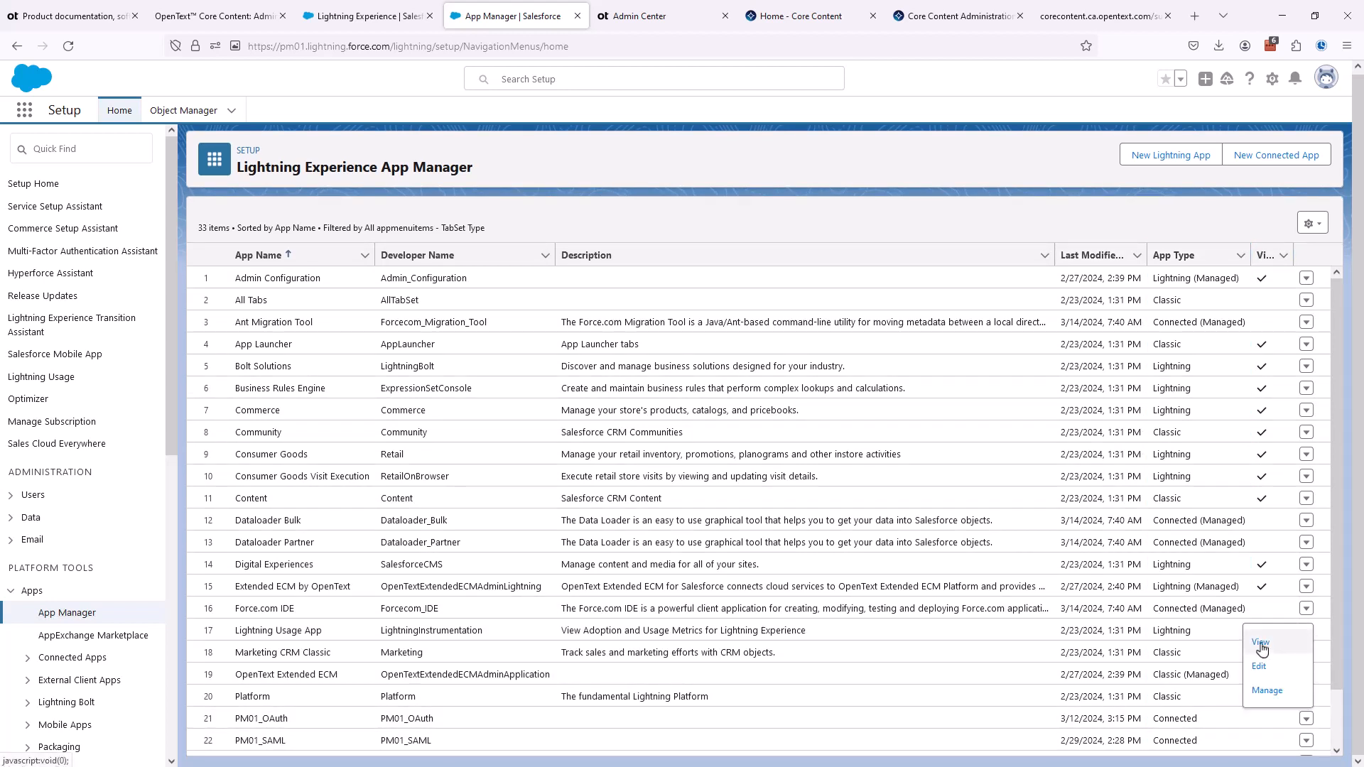
click(1261, 643)
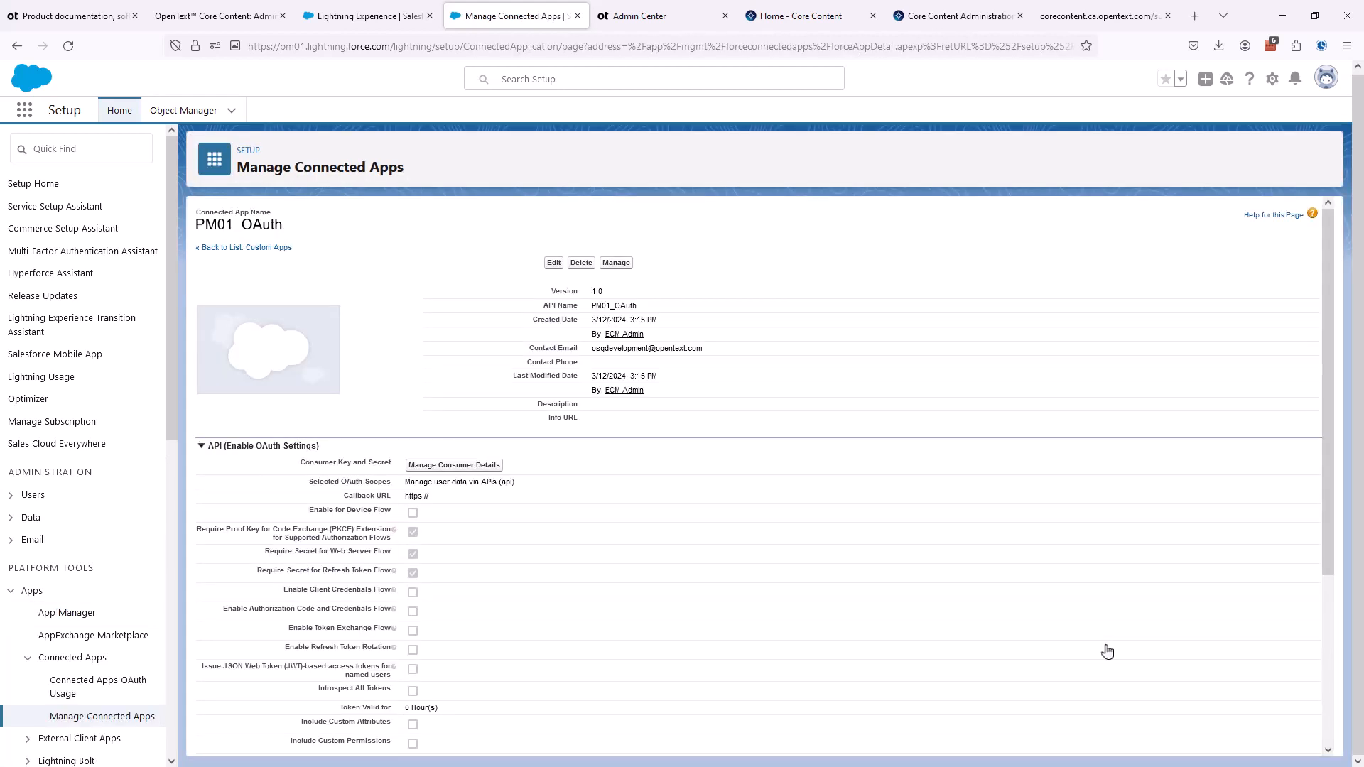
- Open the PM01_OAuth app's consumer details and verify the identity with the emailed verification code
click(454, 465)
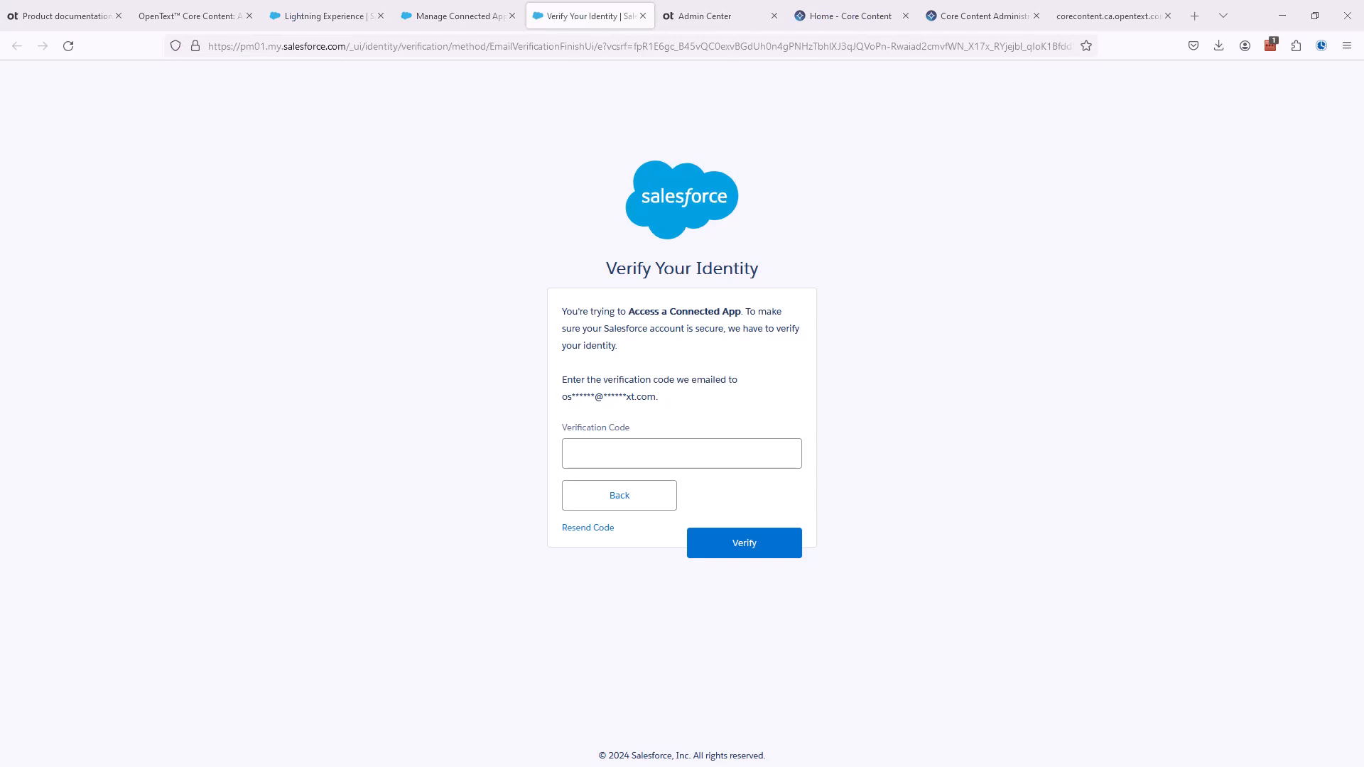
click(800, 453)
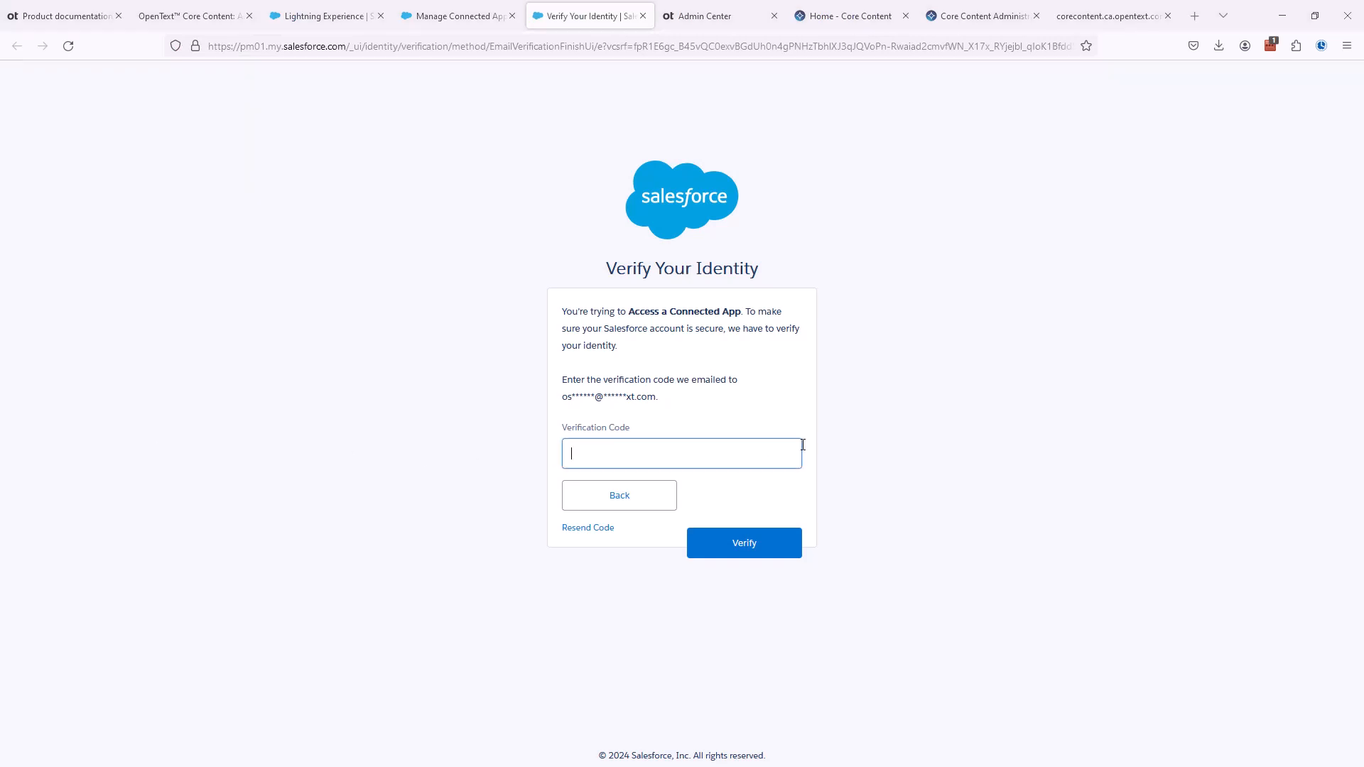
key(ctrl+v)
click(749, 551)
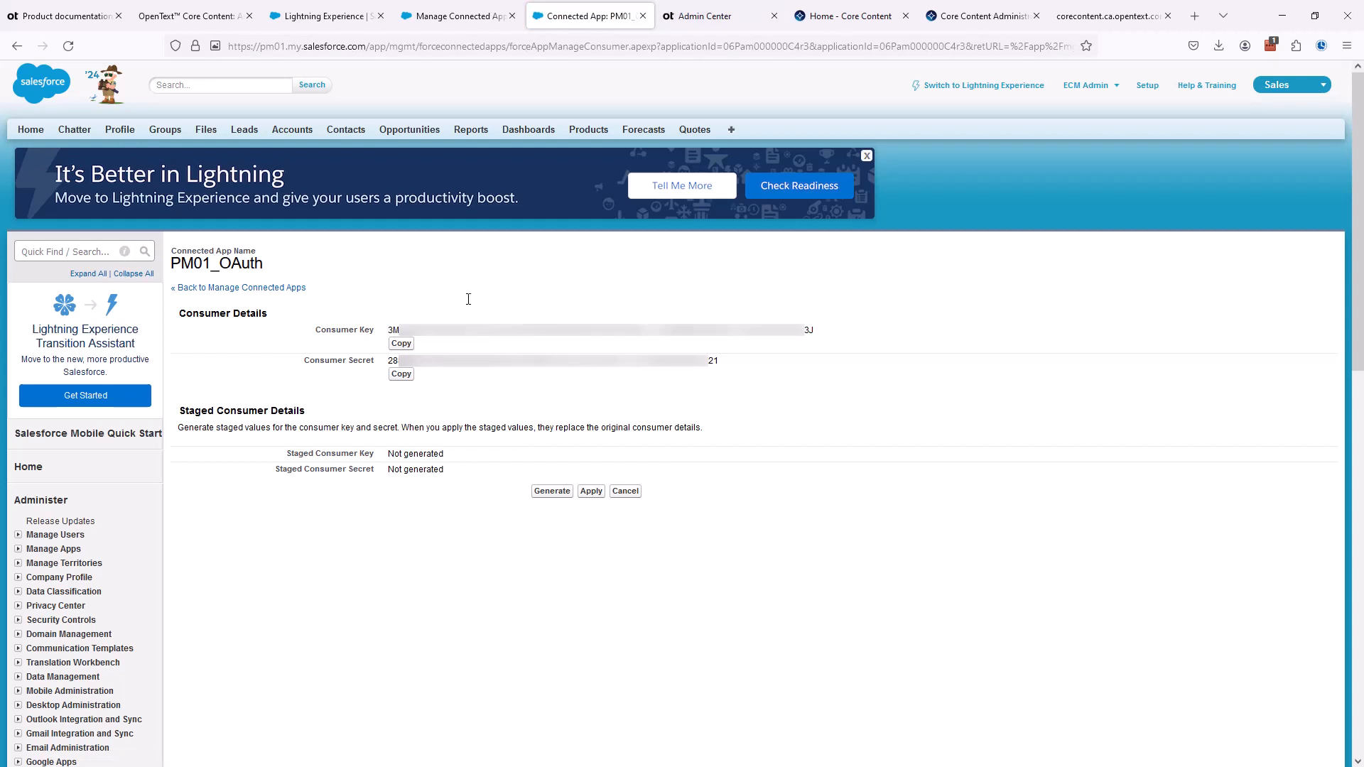
- Edit the PM01_OAuth connection in Admin Center and replace its OAuth client ID with the consumer key copied from the Salesforce connected app
click(708, 15)
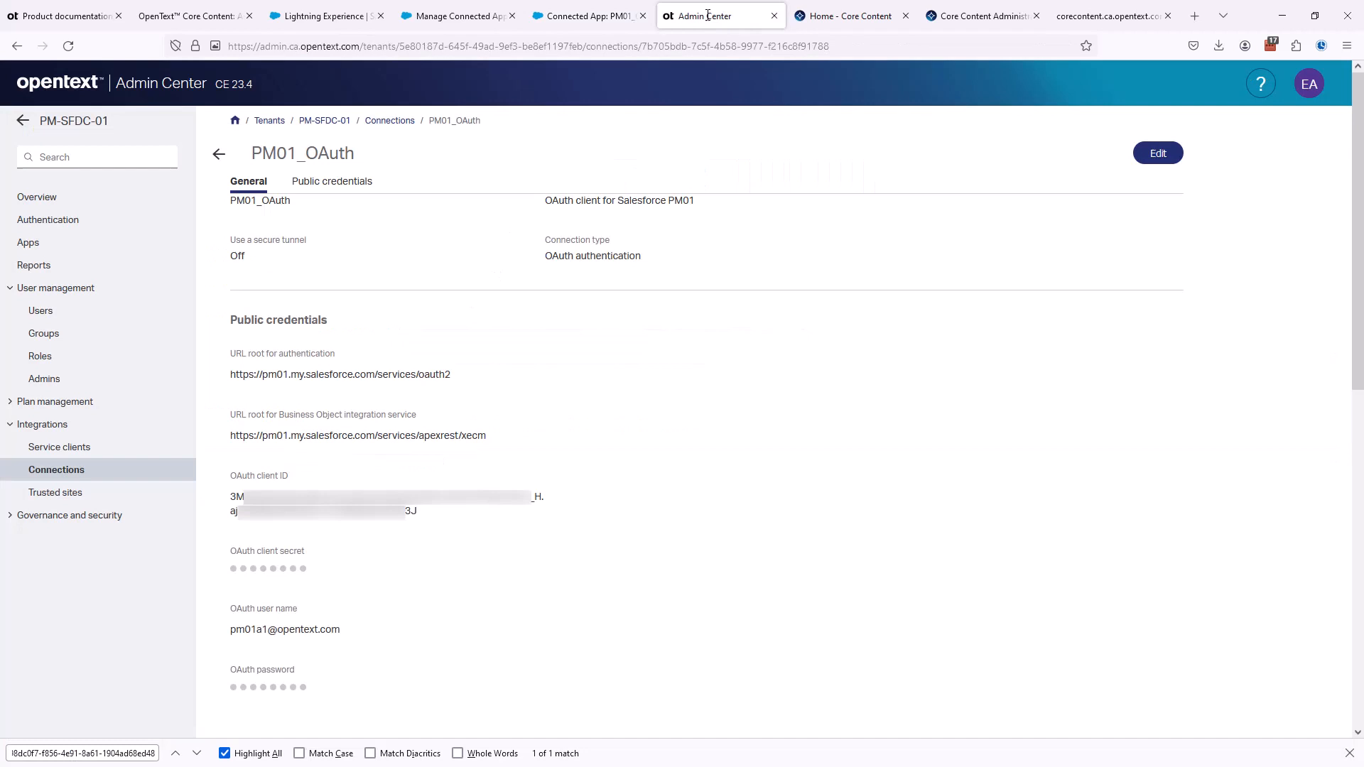
click(1160, 154)
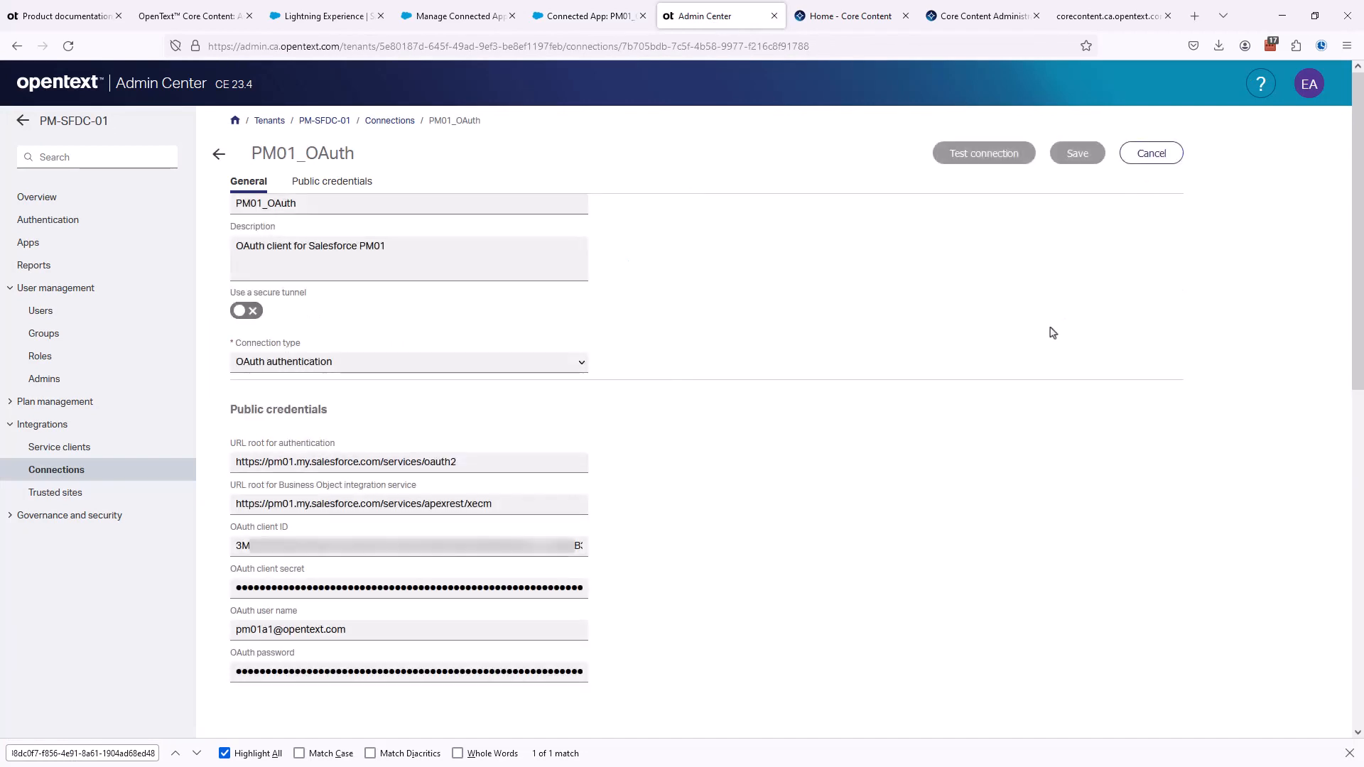
click(591, 16)
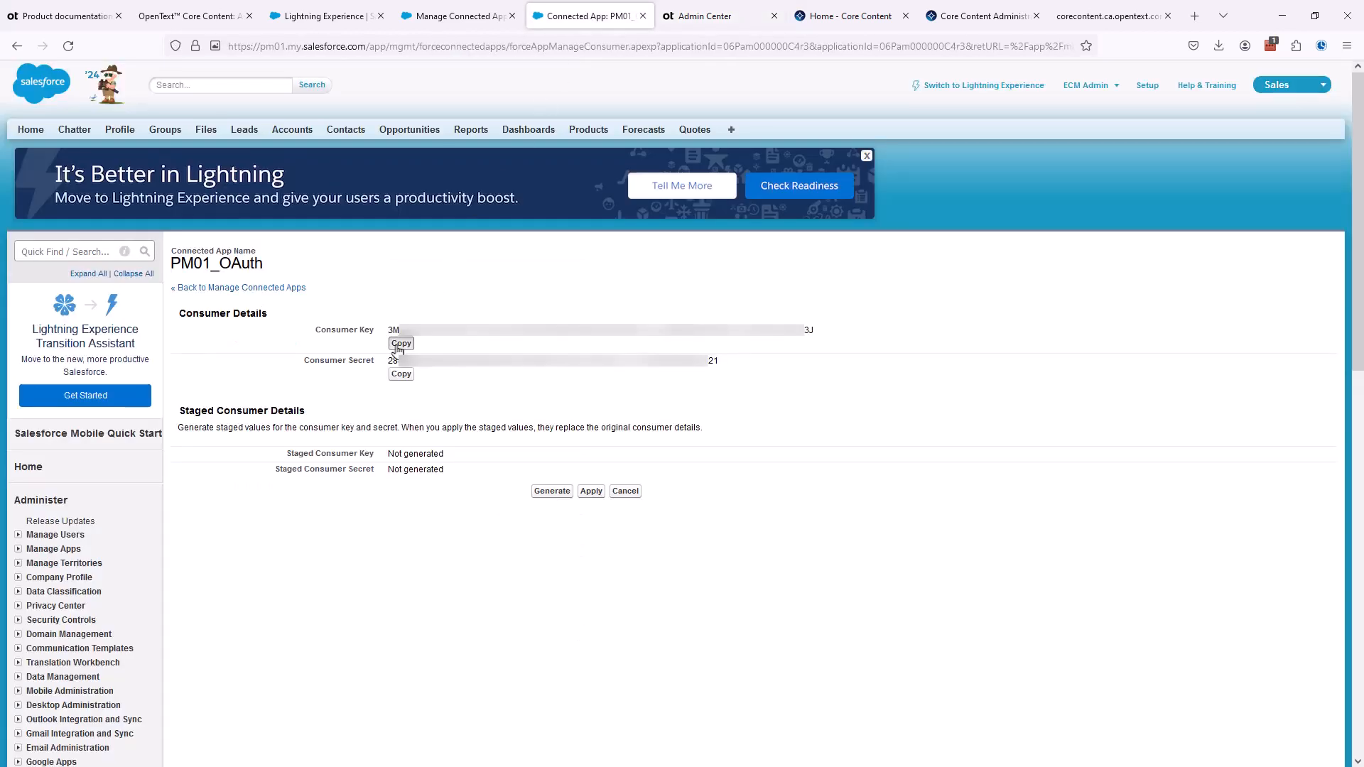
click(716, 19)
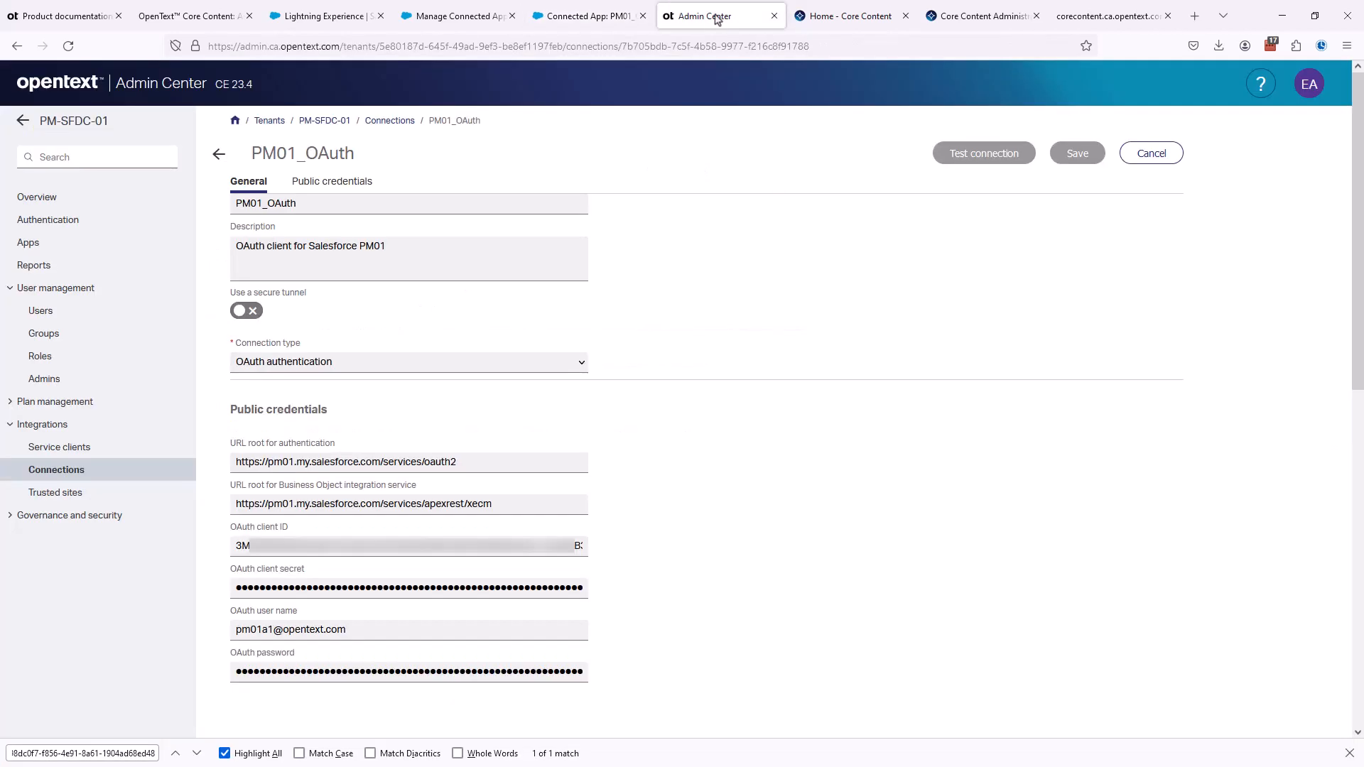
click(243, 546)
drag(243, 546, 696, 554)
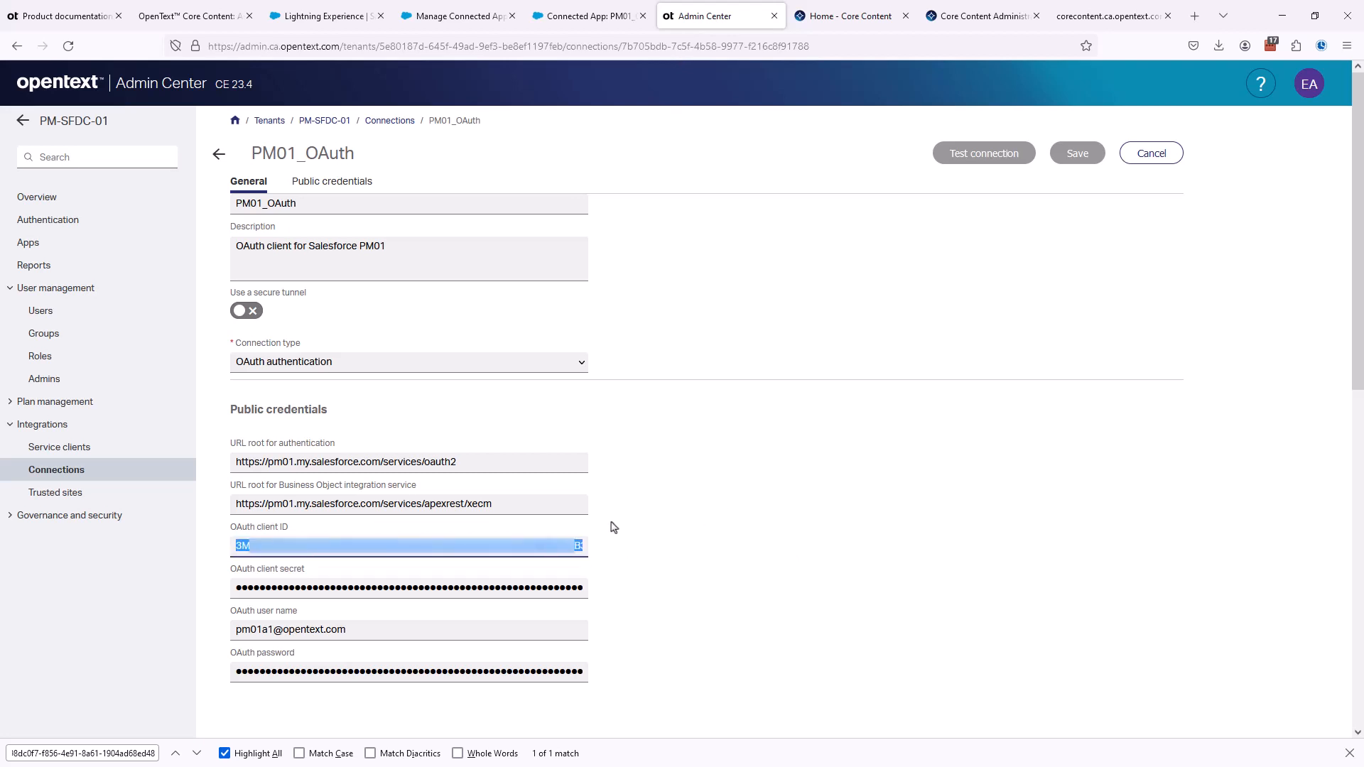
key(BackSpace)
key(ctrl+v)
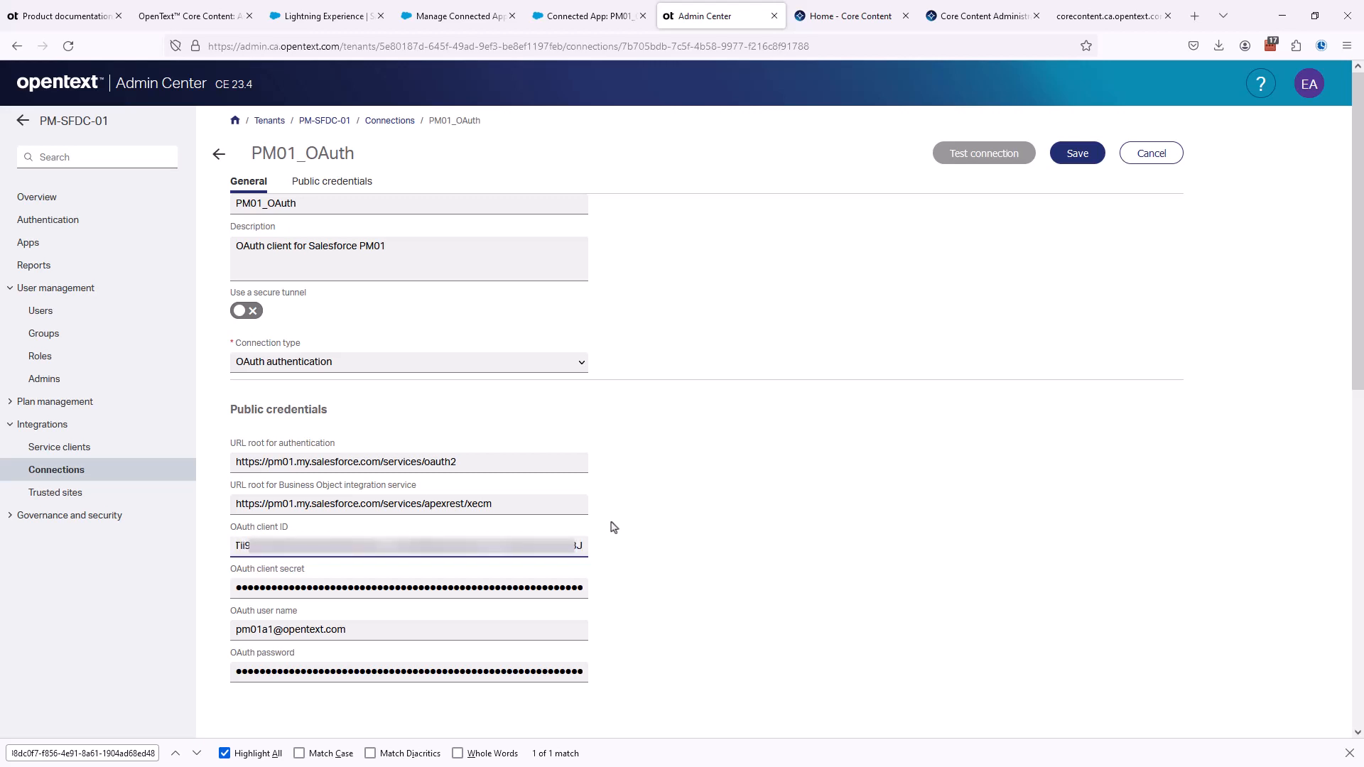
- Replace the connection's OAuth client secret with the consumer secret copied from the Salesforce connected app
key(ctrl+a)
click(280, 588)
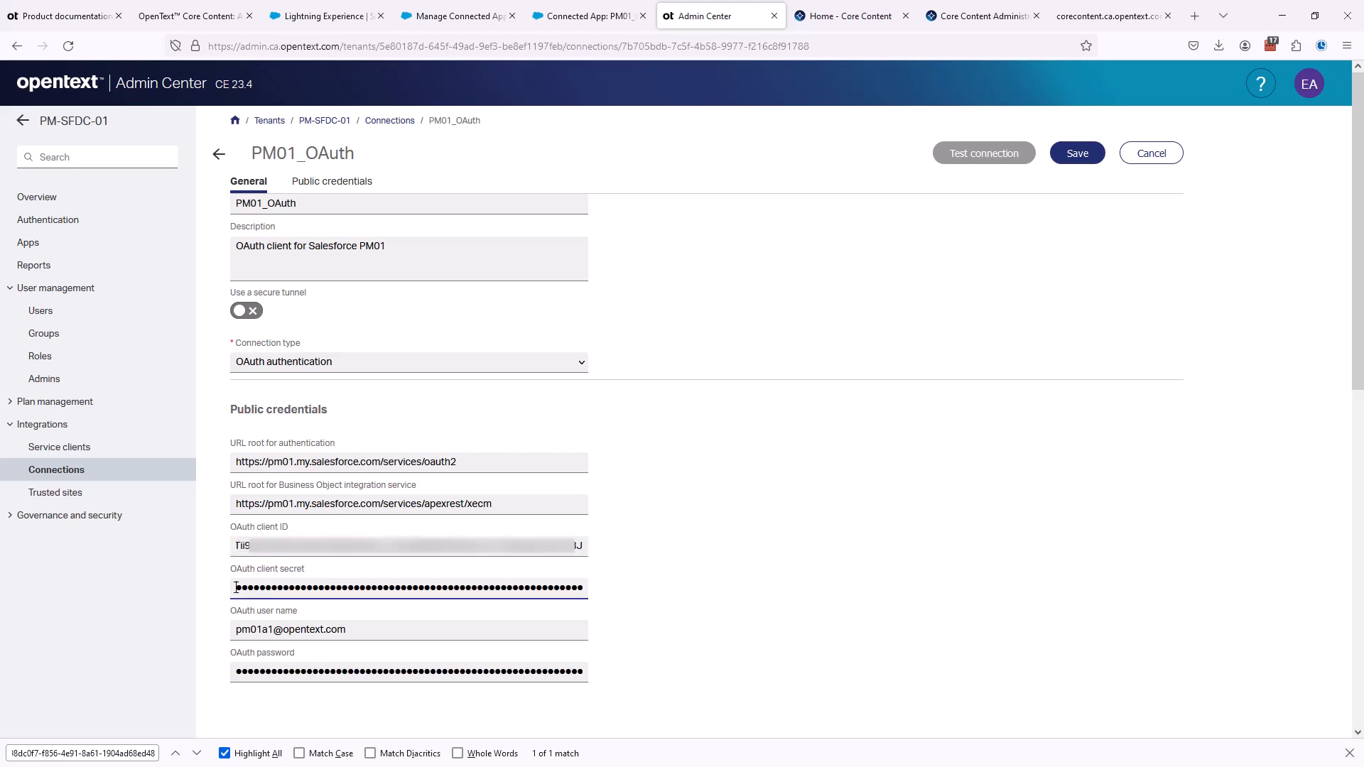
key(ctrl+a)
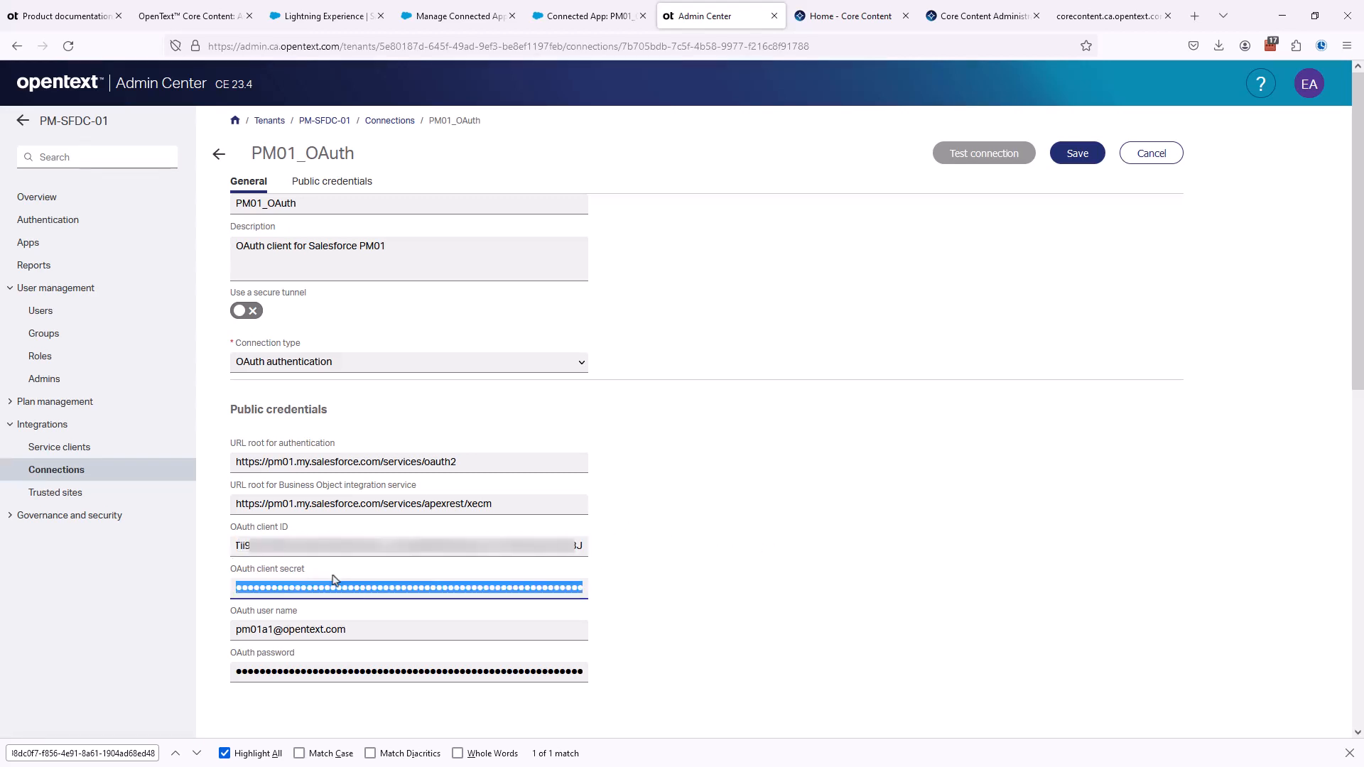
key(BackSpace)
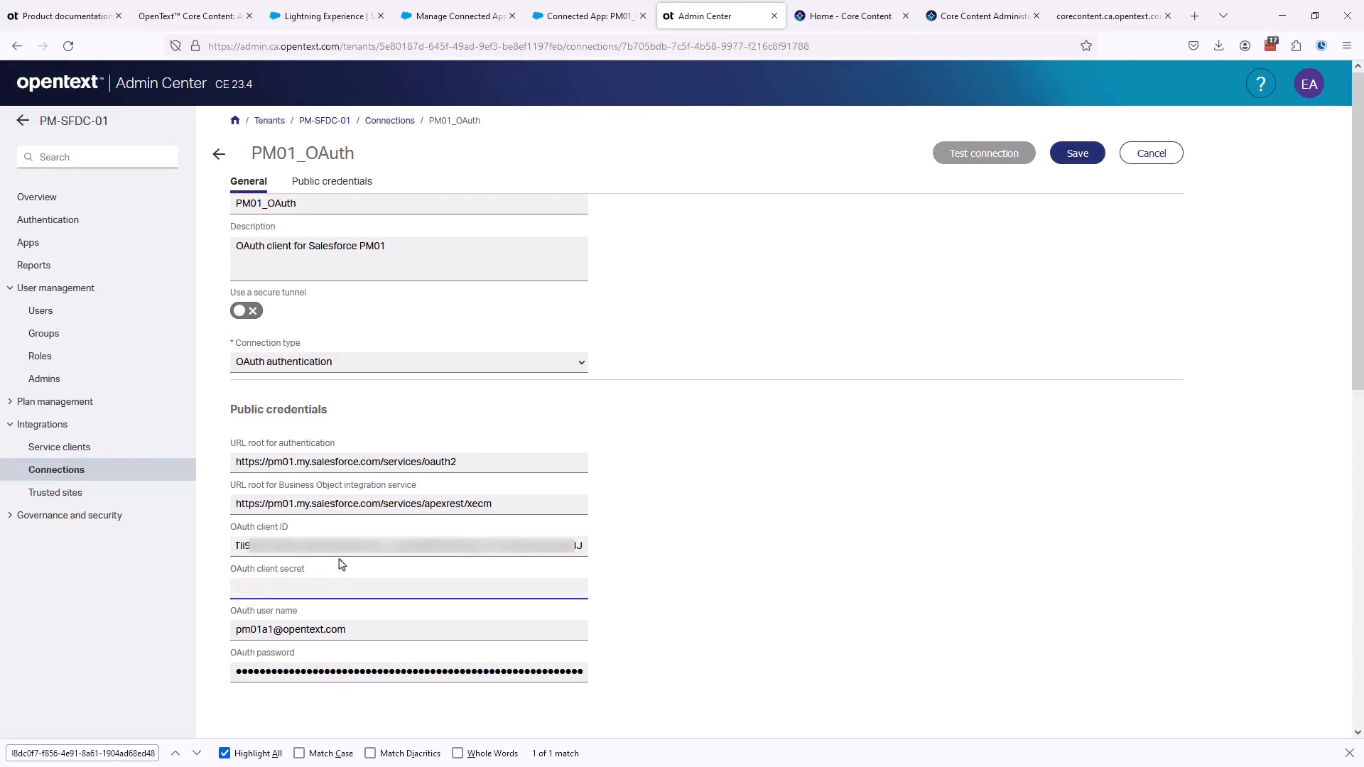
click(561, 19)
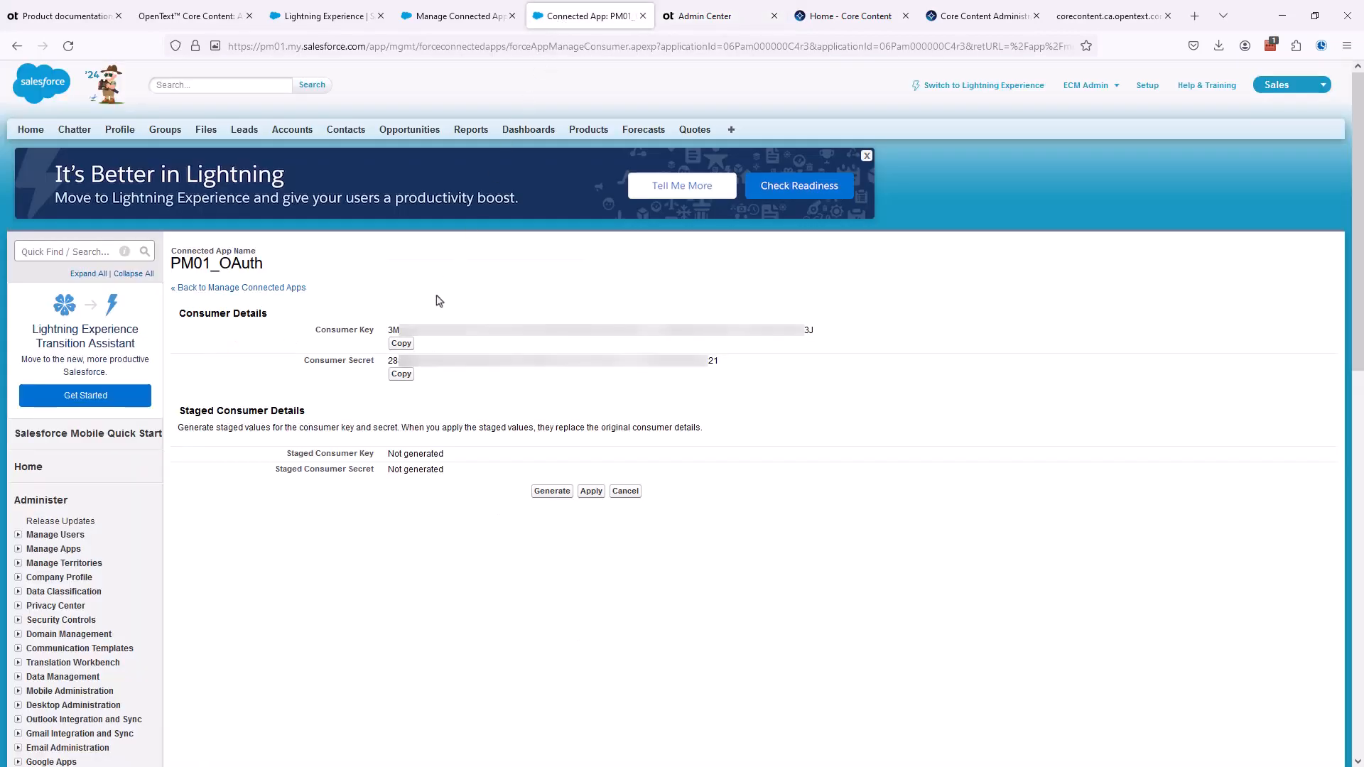
click(401, 374)
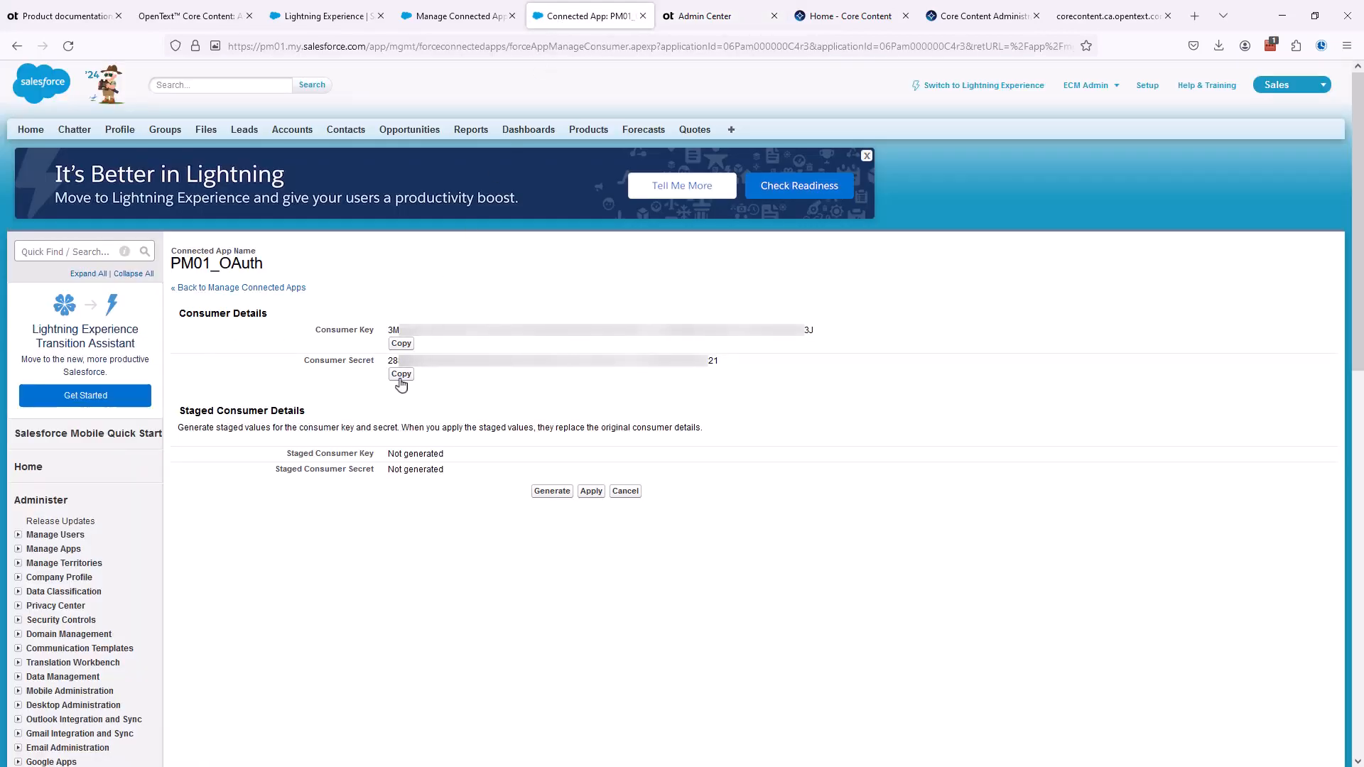
click(695, 19)
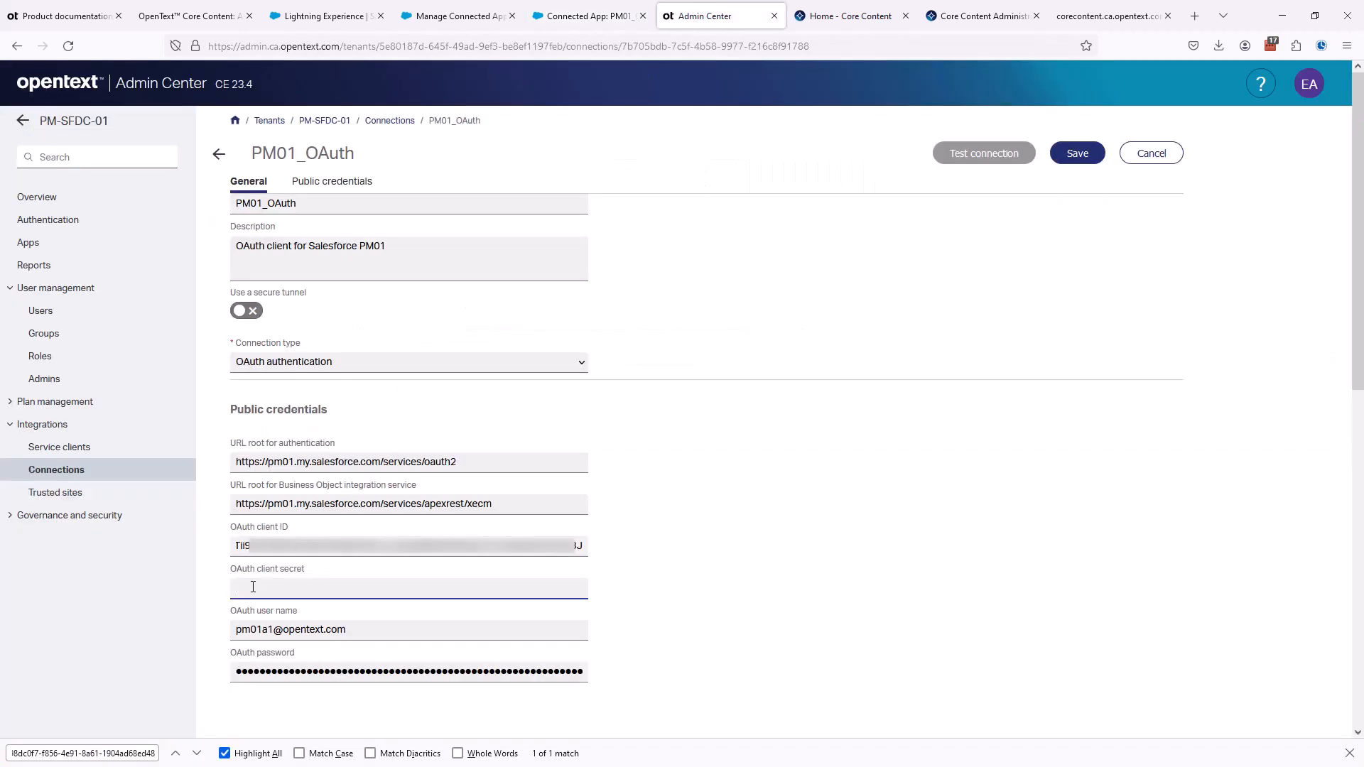
key(ctrl+v)
click(732, 520)
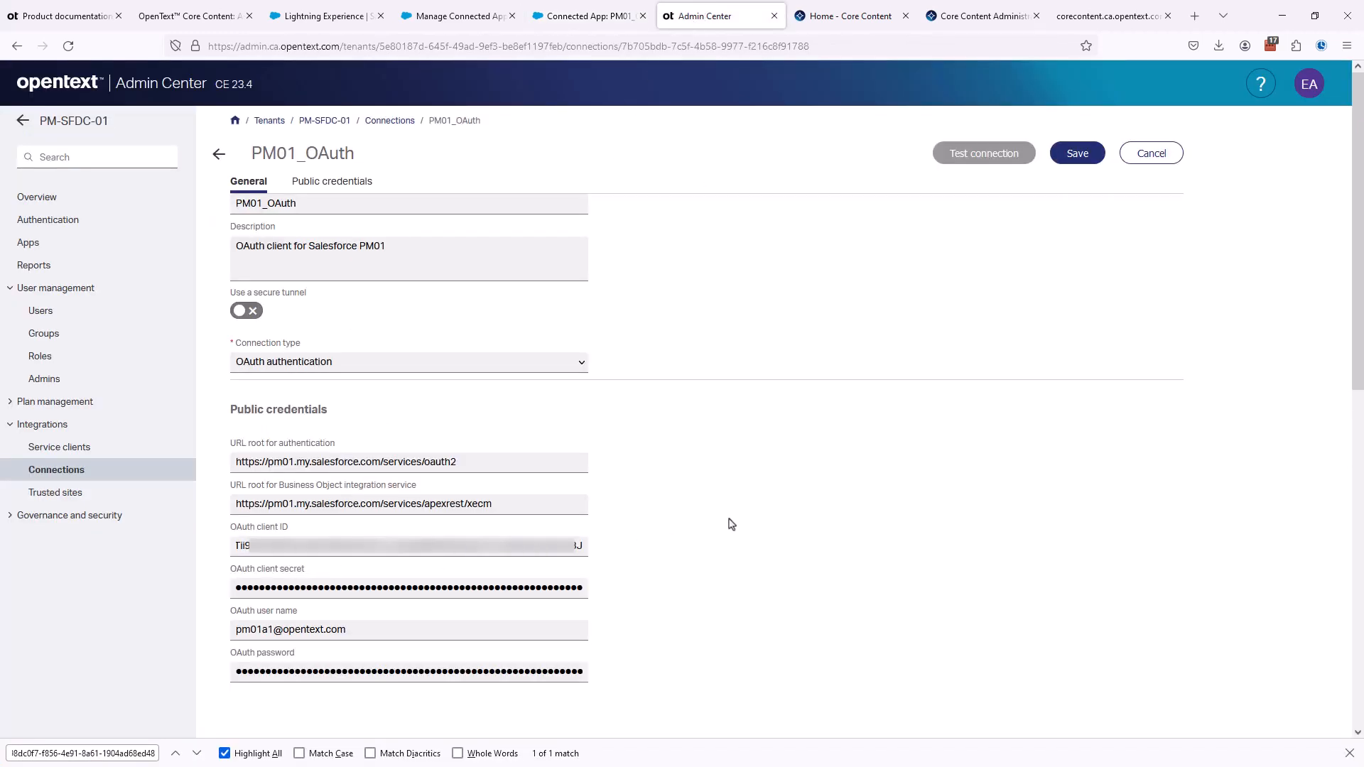
- Replace the OAuth password with the pasted account password and save the PM01_OAuth connection
scroll(718, 563, down, 2)
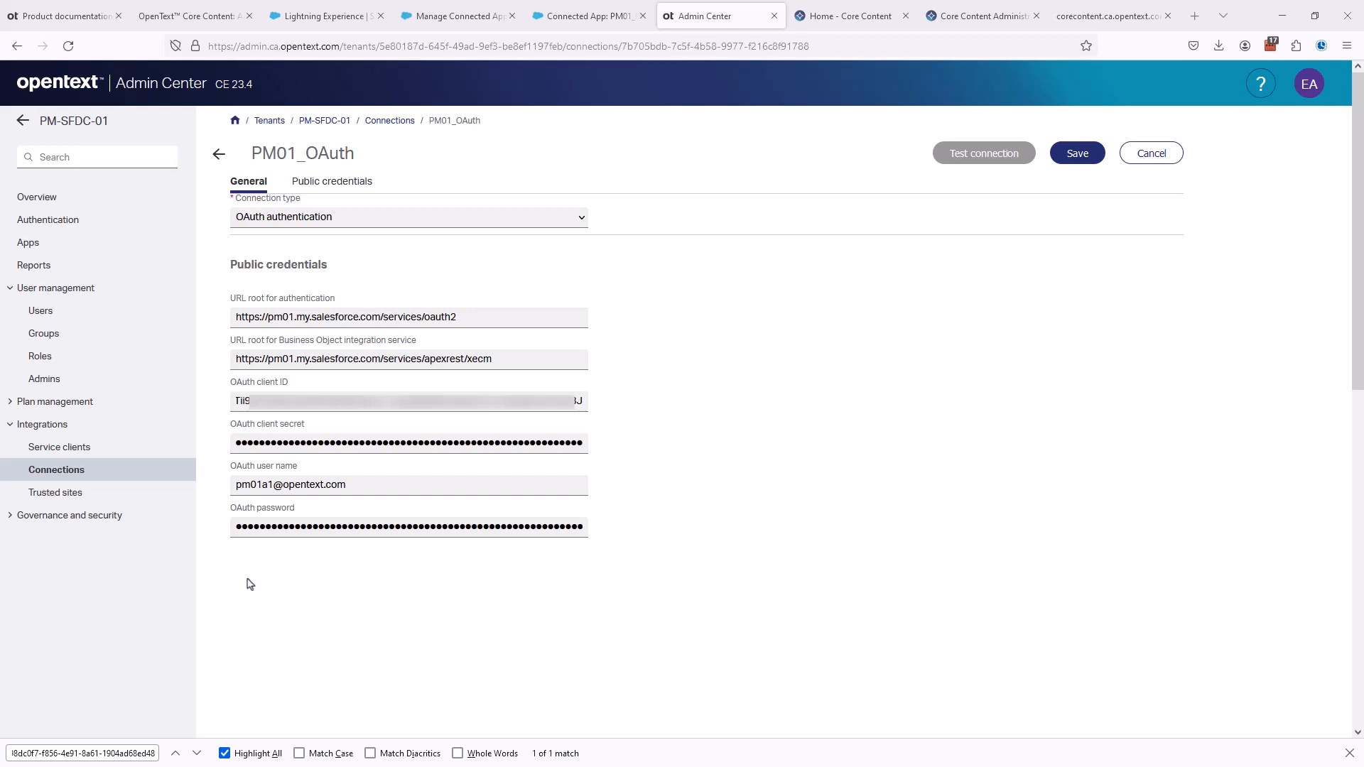
drag(237, 533, 689, 538)
key(BackSpace)
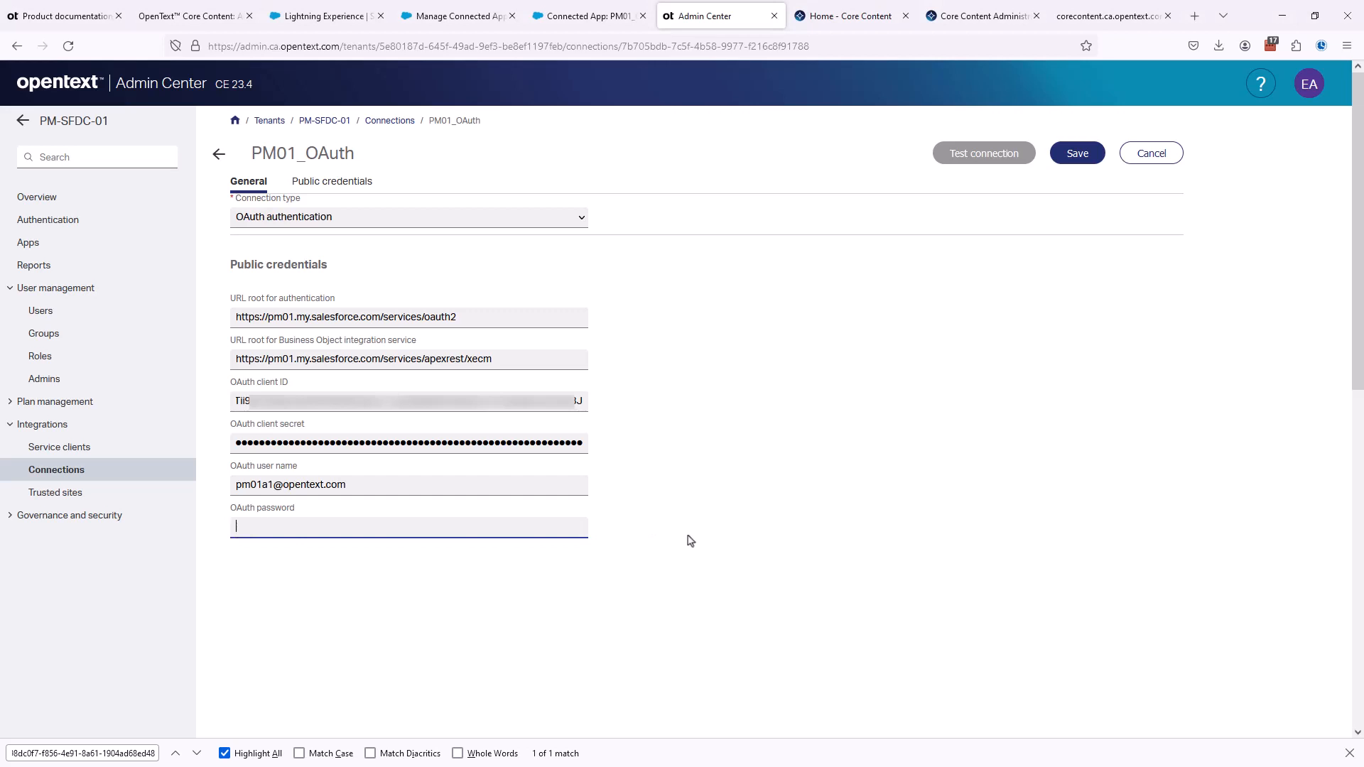
key(ctrl+v)
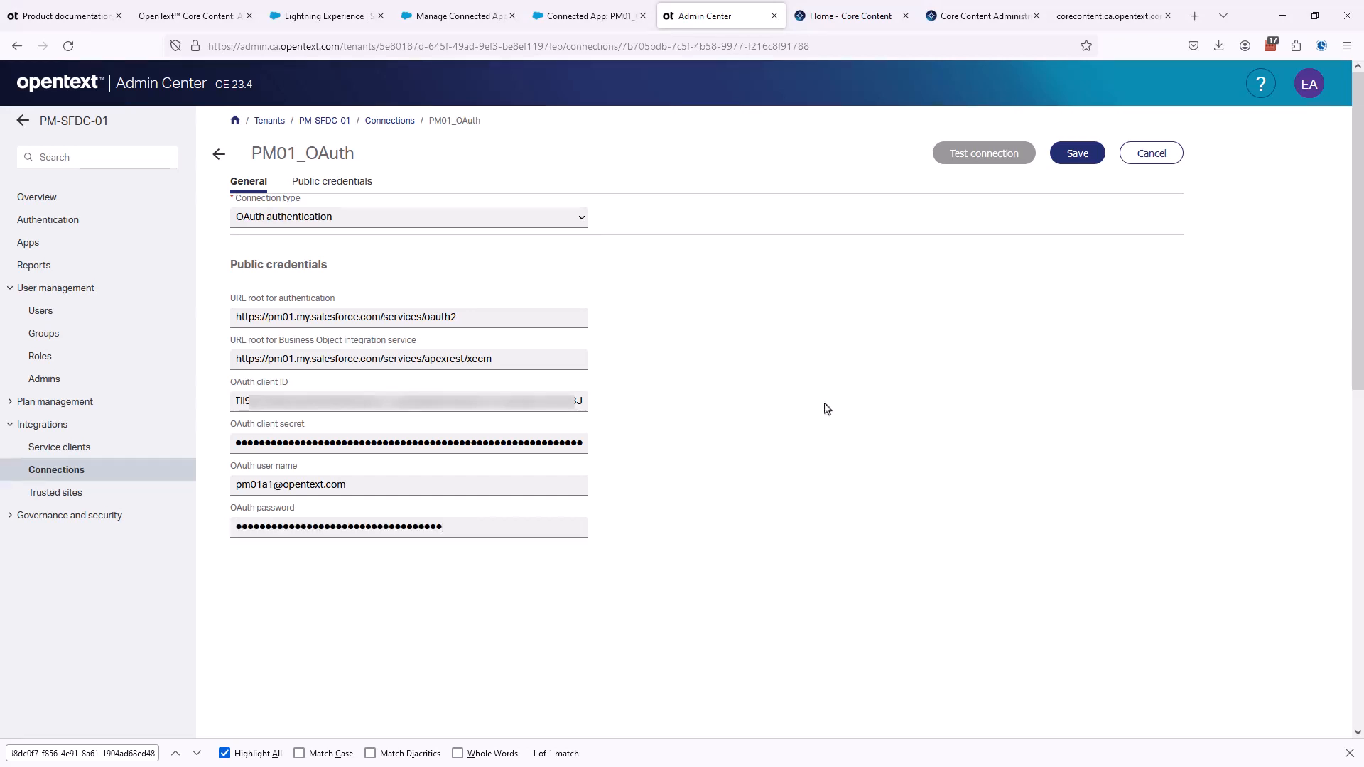
click(1077, 154)
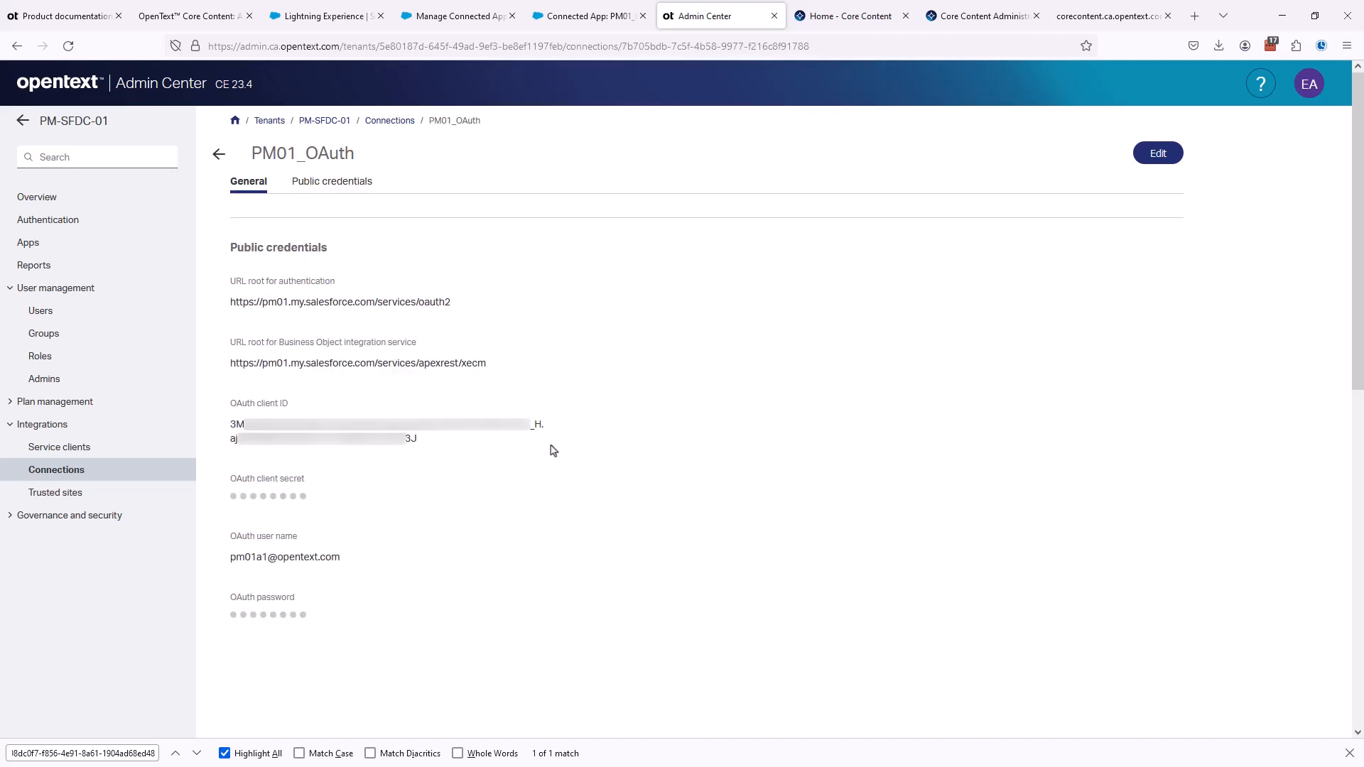
- Reload the business-object-types request for PM01_OAuth to check its response, and close that browser tab
click(1062, 20)
click(633, 46)
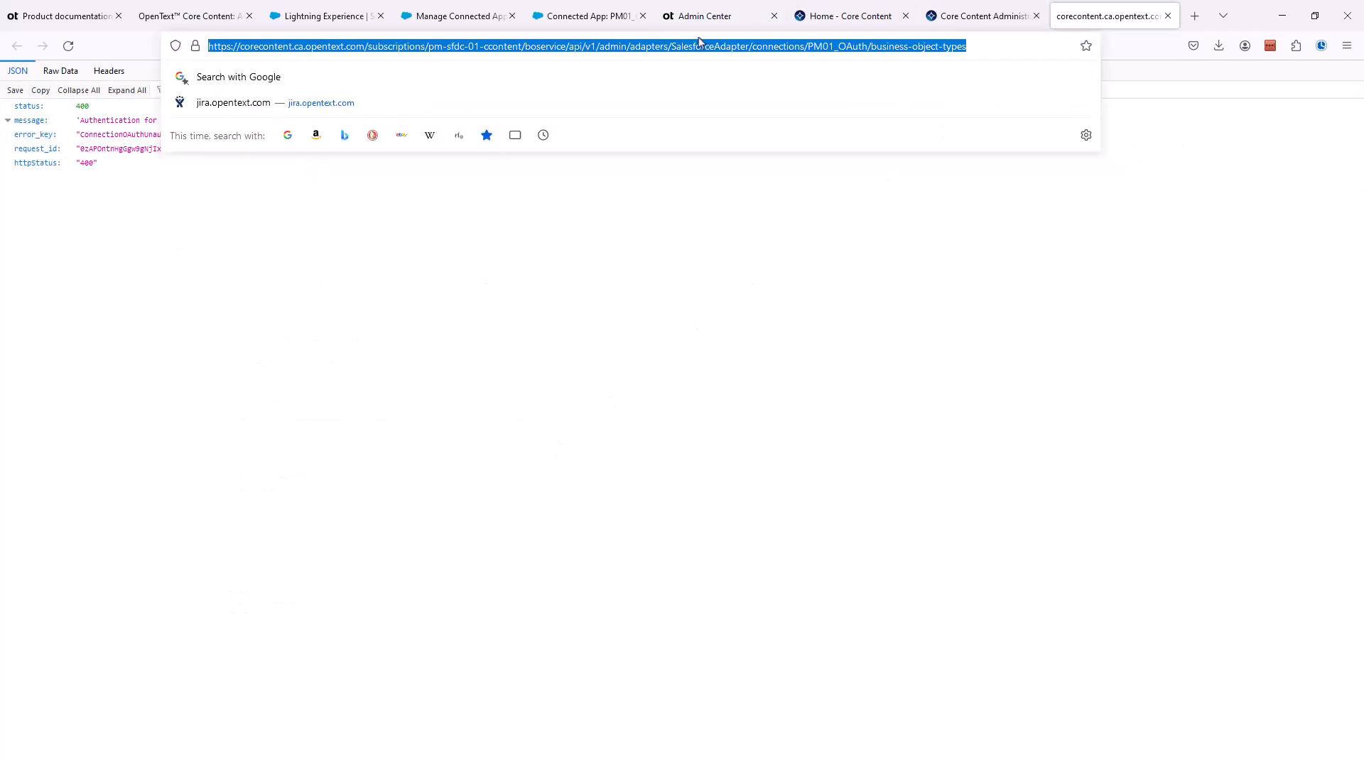
key(Return)
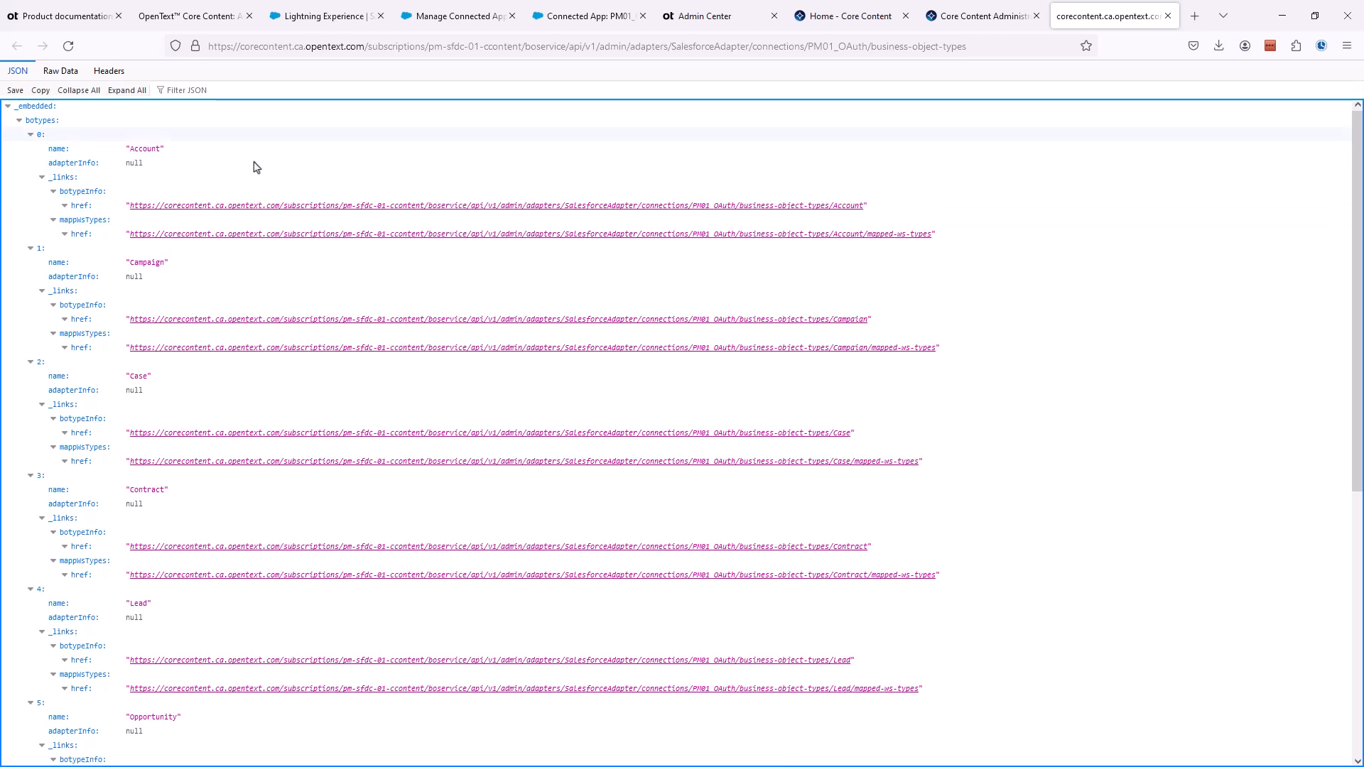
click(1168, 17)
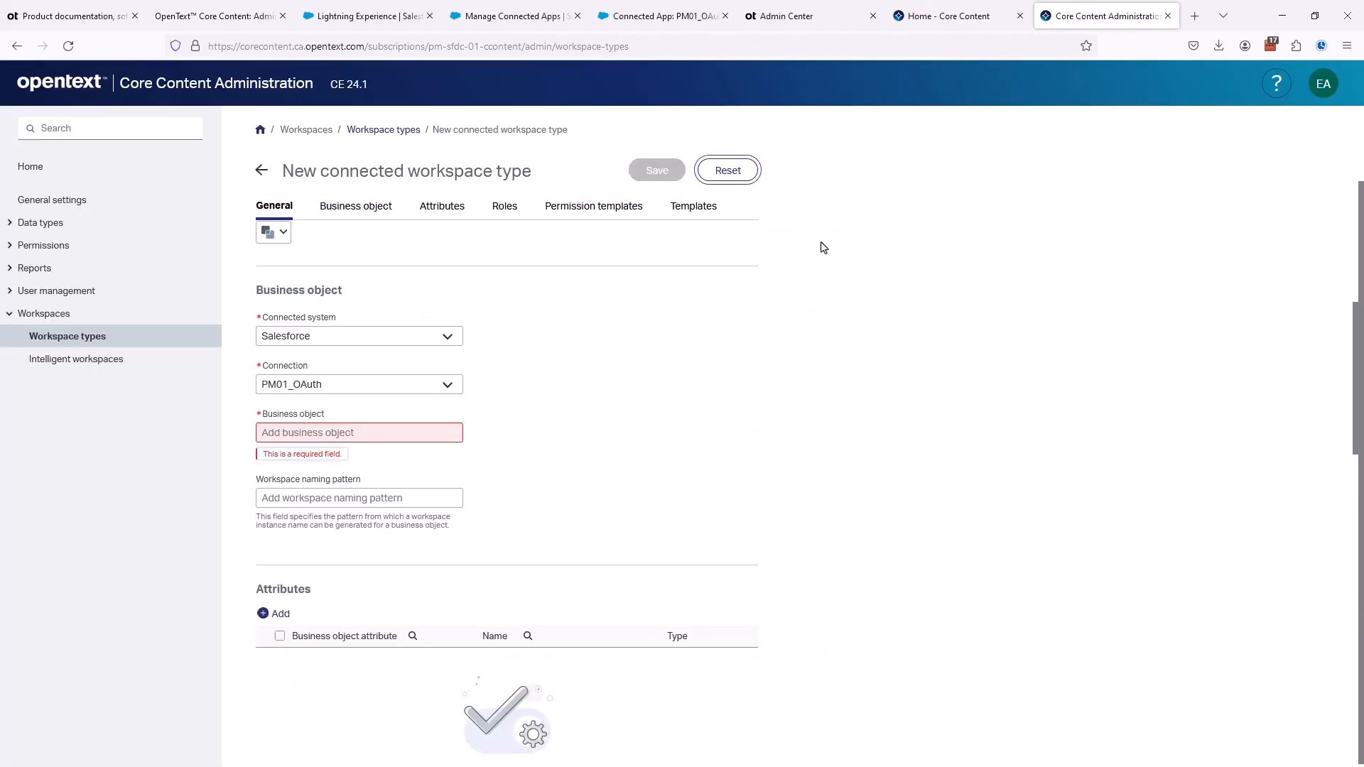
- Reselect the PM01_OAuth connection for the new connected workspace type and choose Account as its business object
scroll(549, 425, up, 4)
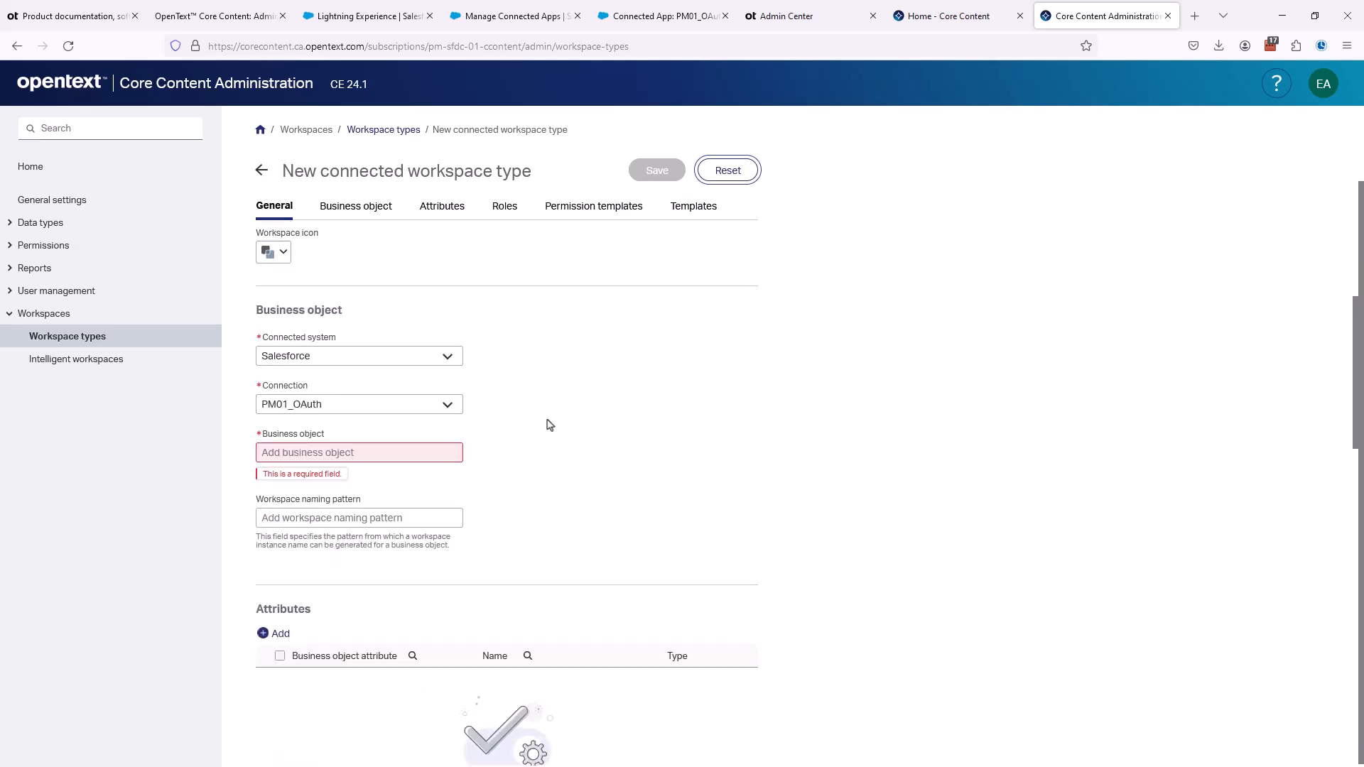
scroll(549, 422, down, 4)
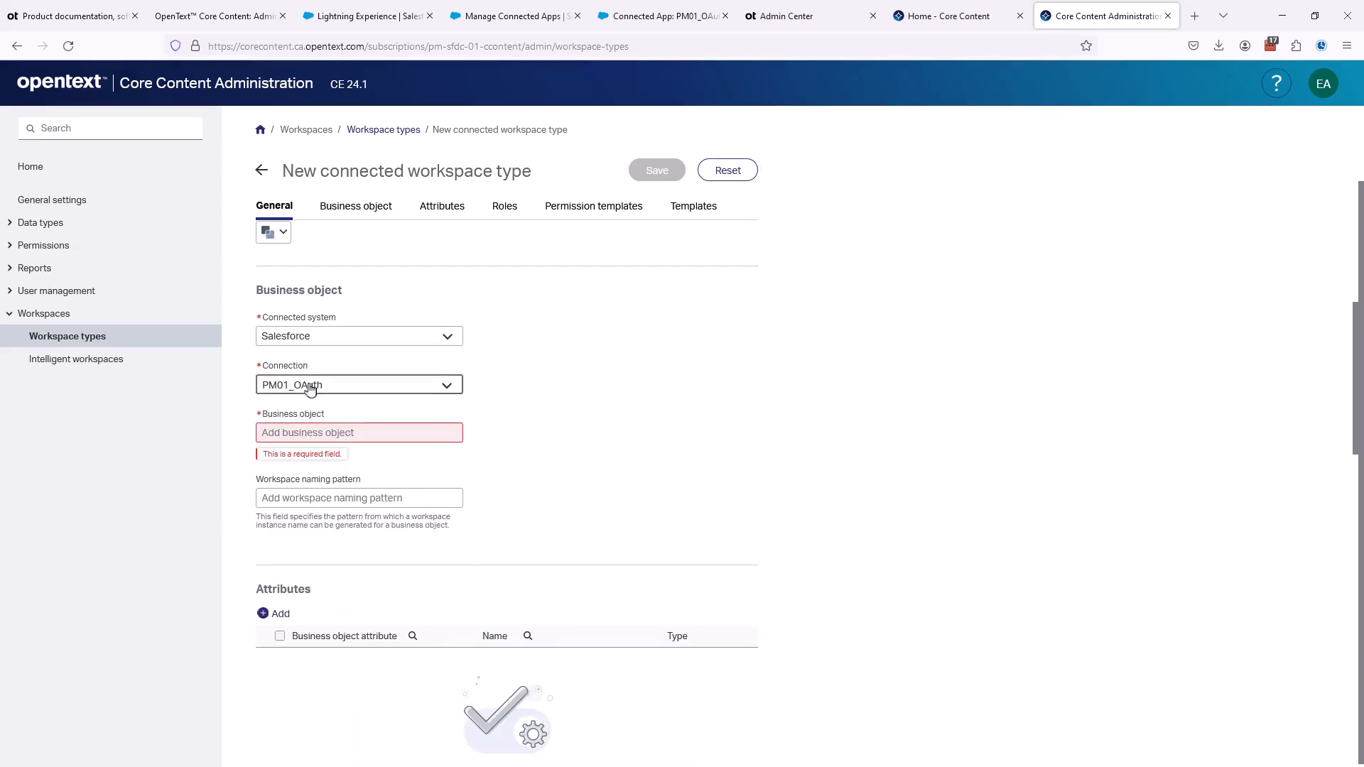
click(310, 387)
click(304, 409)
click(289, 436)
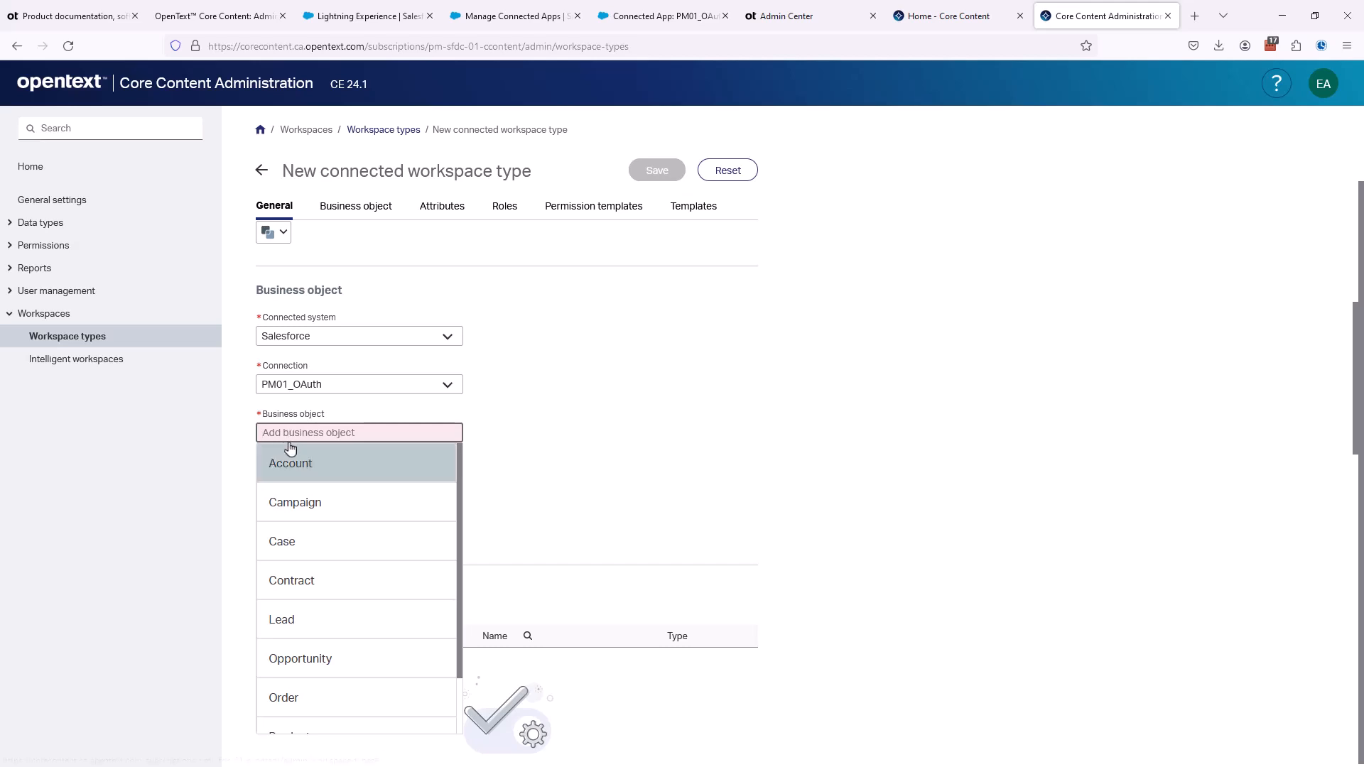
click(296, 470)
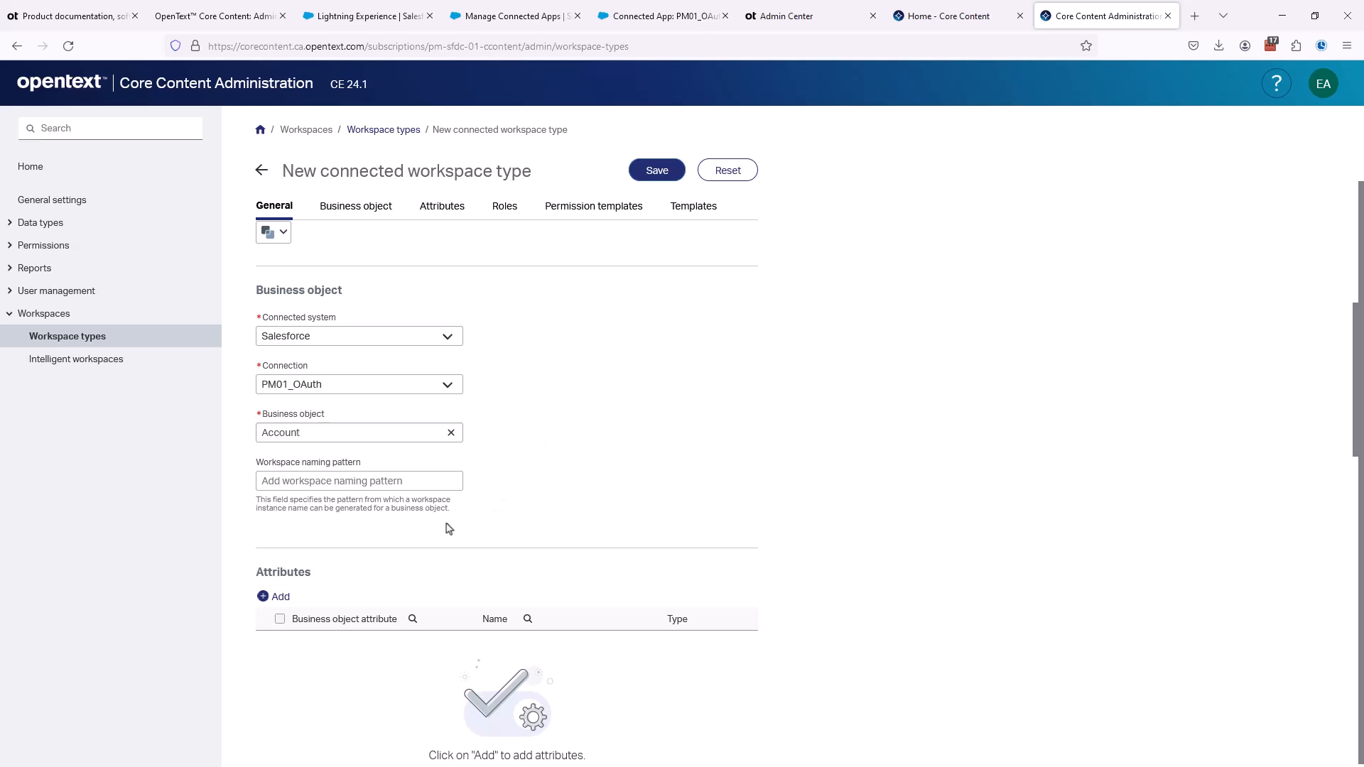
- Reset the new connected workspace type form to clear all of its entries
scroll(497, 461, down, 3)
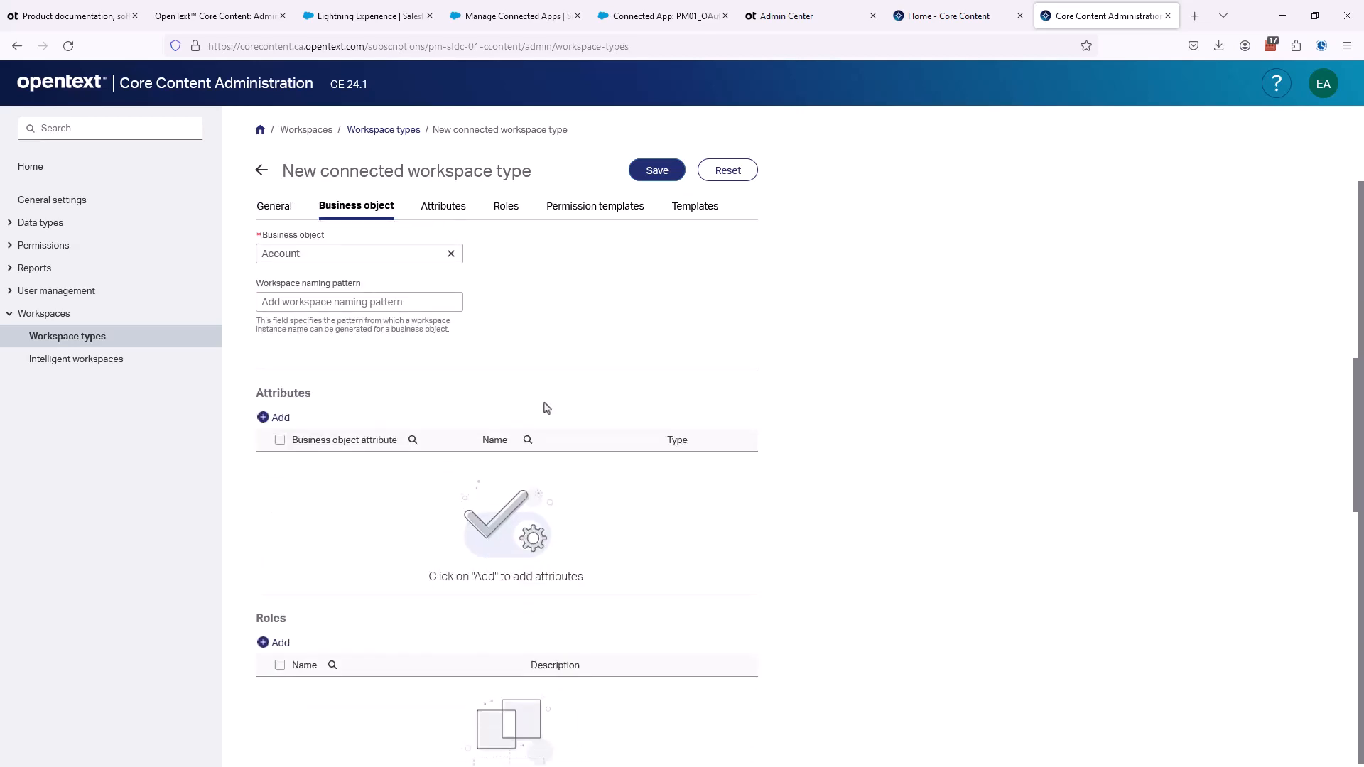
click(727, 171)
scroll(773, 338, down, 3)
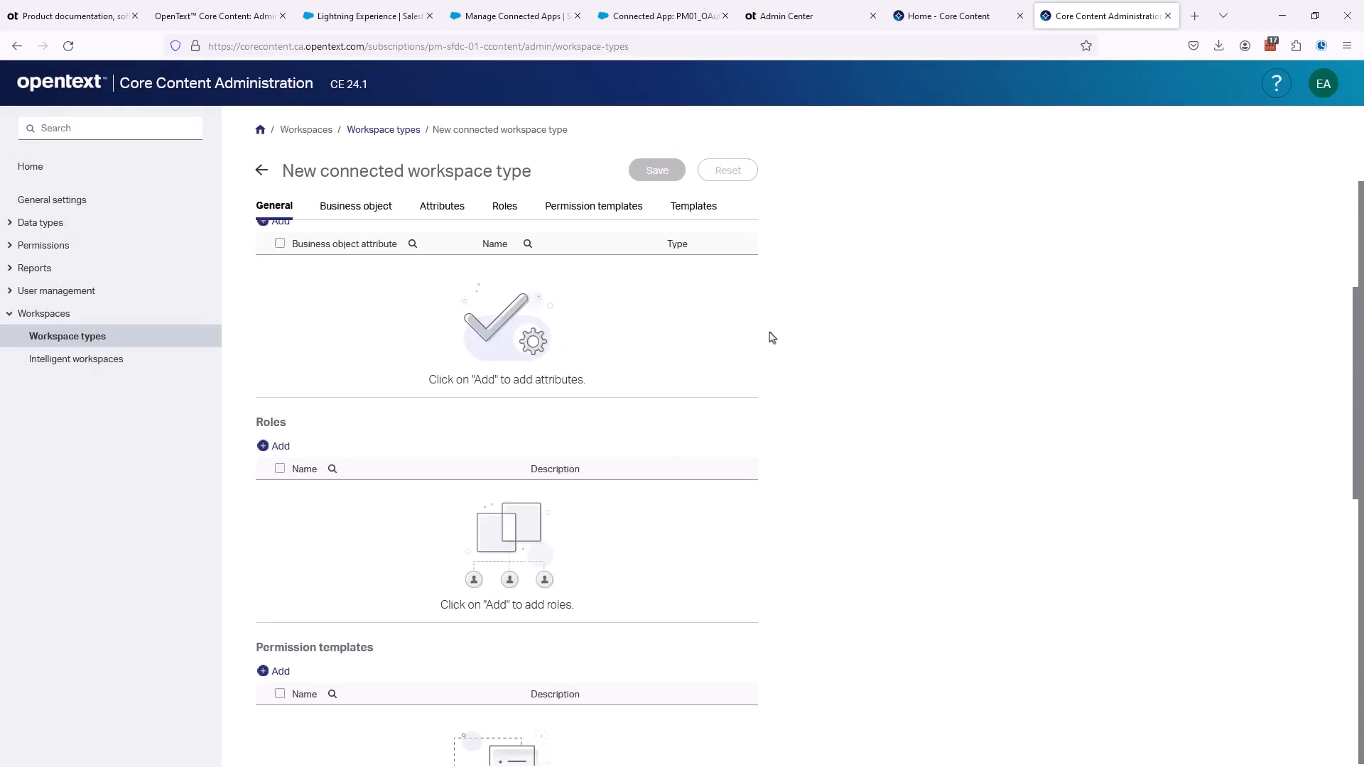
scroll(772, 338, up, 4)
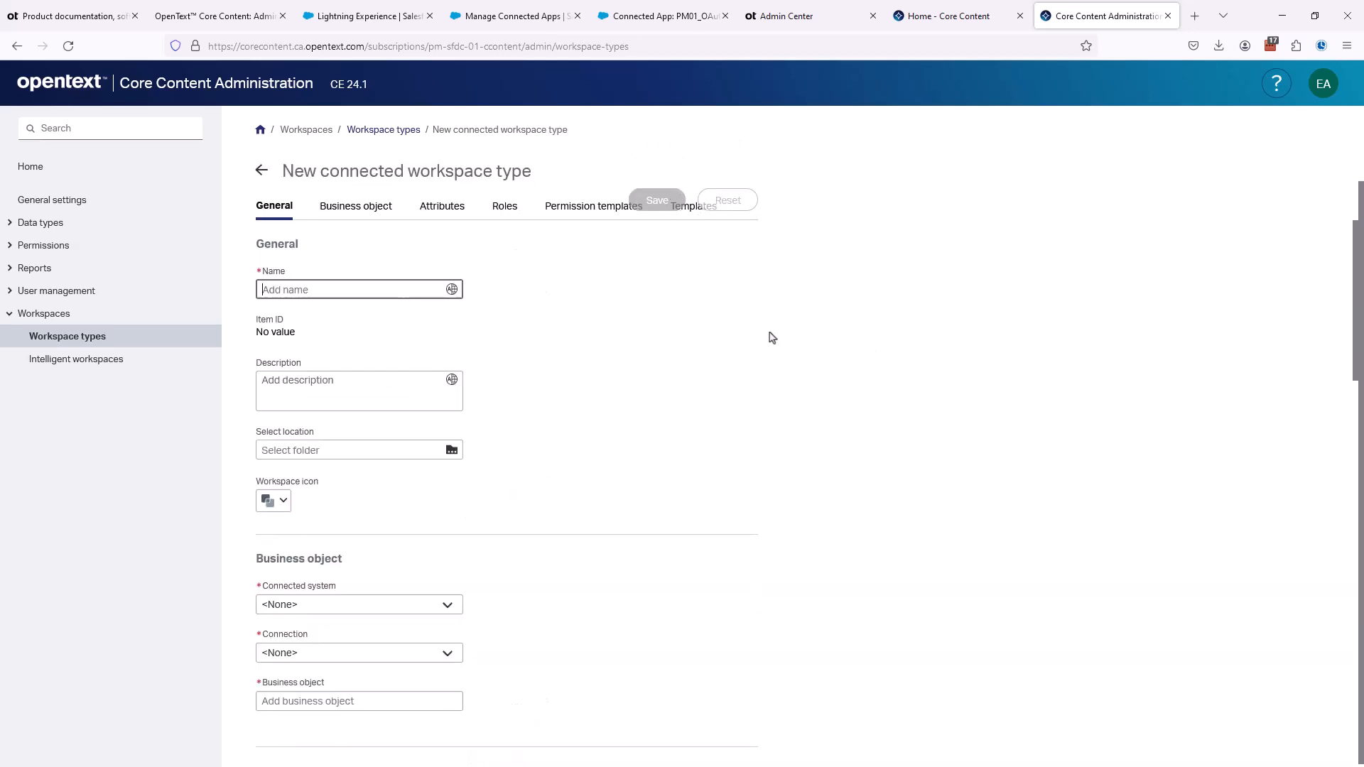